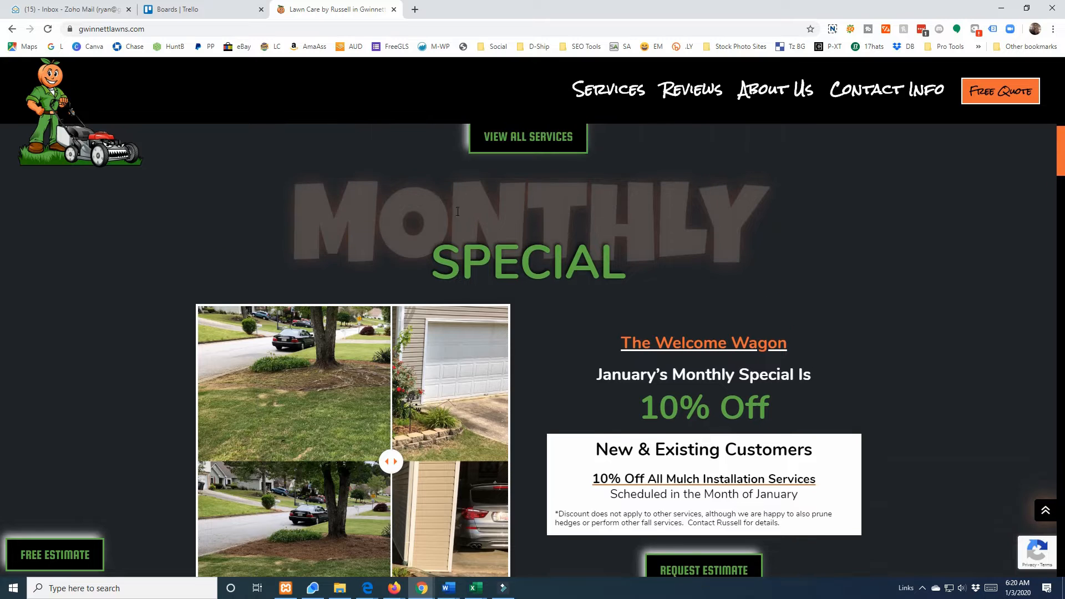
# Step: Compare the before and after yard photos in the home page's Monthly Special section using the image slider
pyautogui.moveTo(465, 317); pyautogui.dragTo(241, 366)
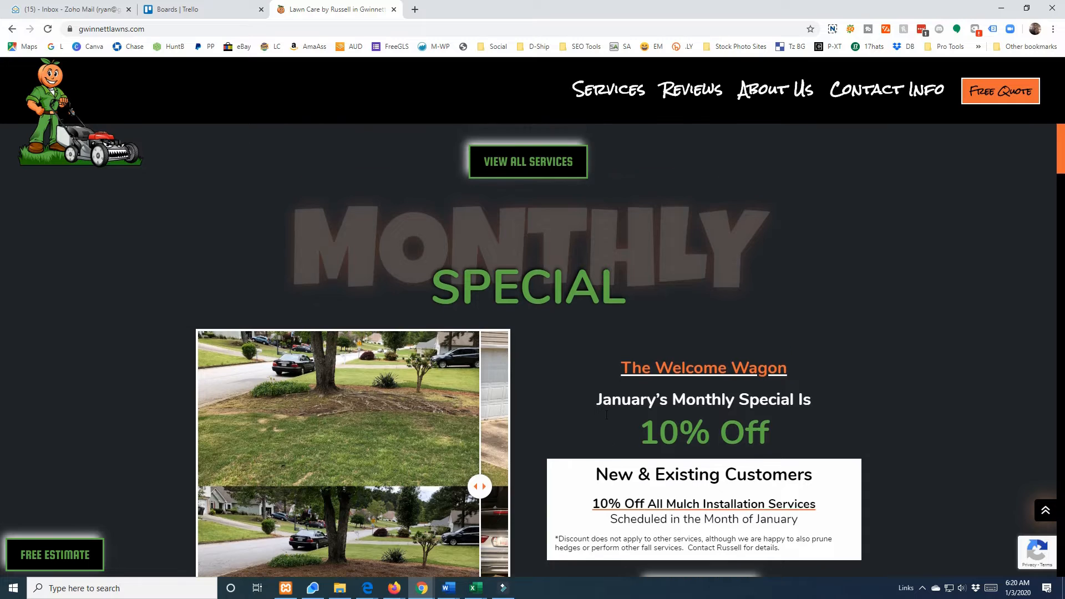
pyautogui.scroll(2, 607, 415)
pyautogui.scroll(-3, 394, 397)
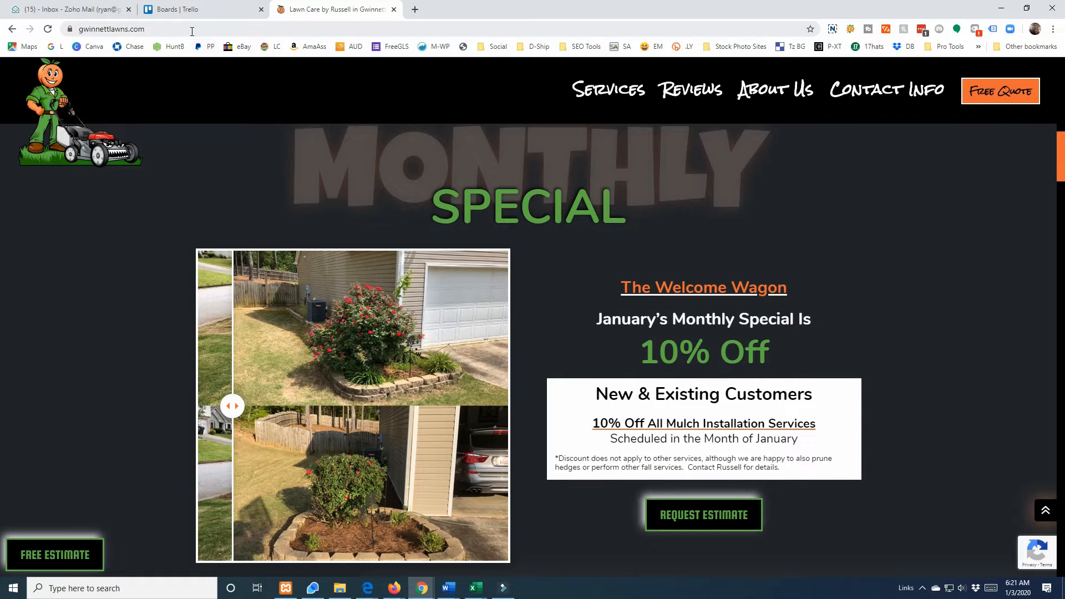
# Step: Open gwinnettlawns.com/wp-admin, log in with the saved credentials and dismiss the Really Simple SSL review notice
pyautogui.doubleClick(194, 32)
pyautogui.click(194, 32)
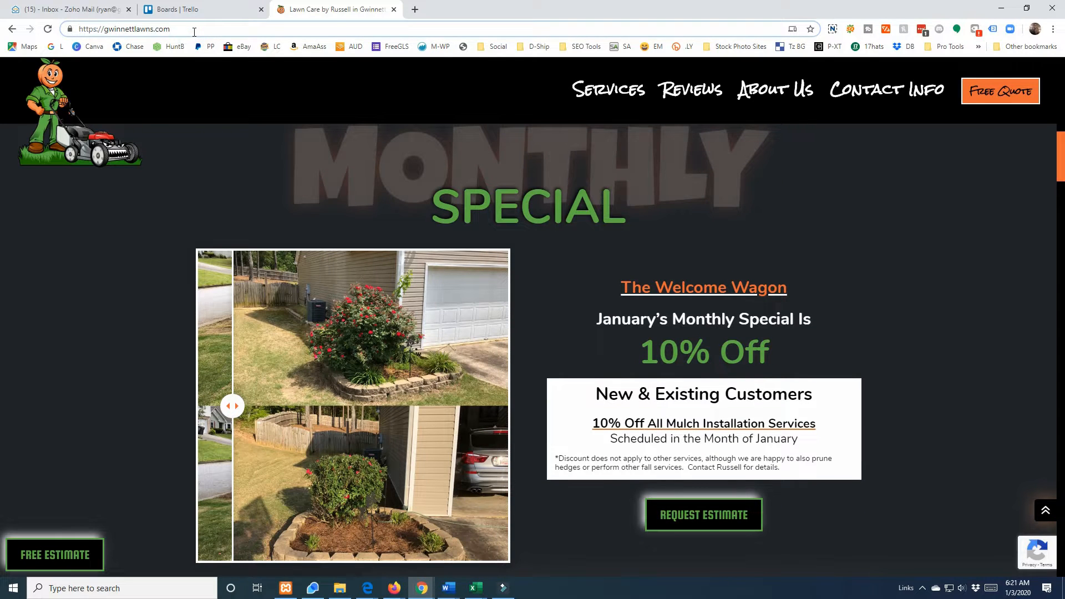
pyautogui.write('/wp-admin')
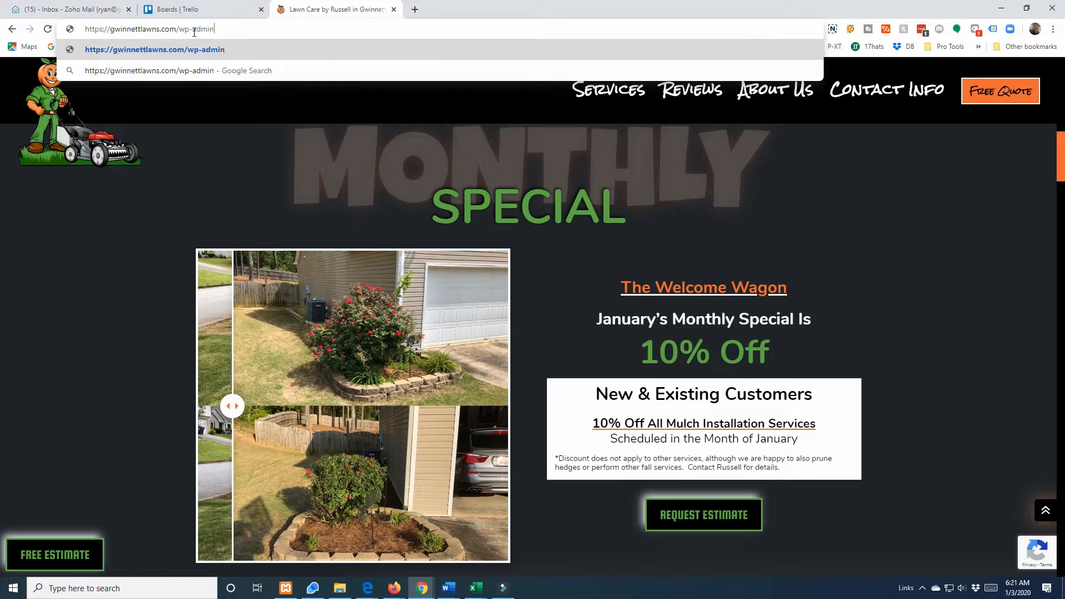
pyautogui.press('Return')
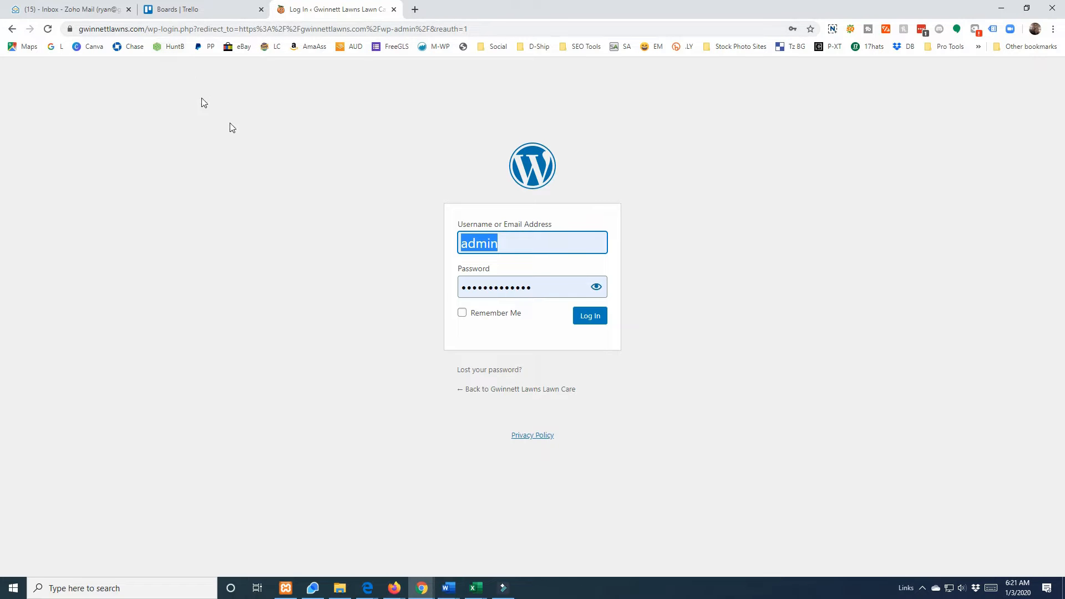
pyautogui.click(583, 318)
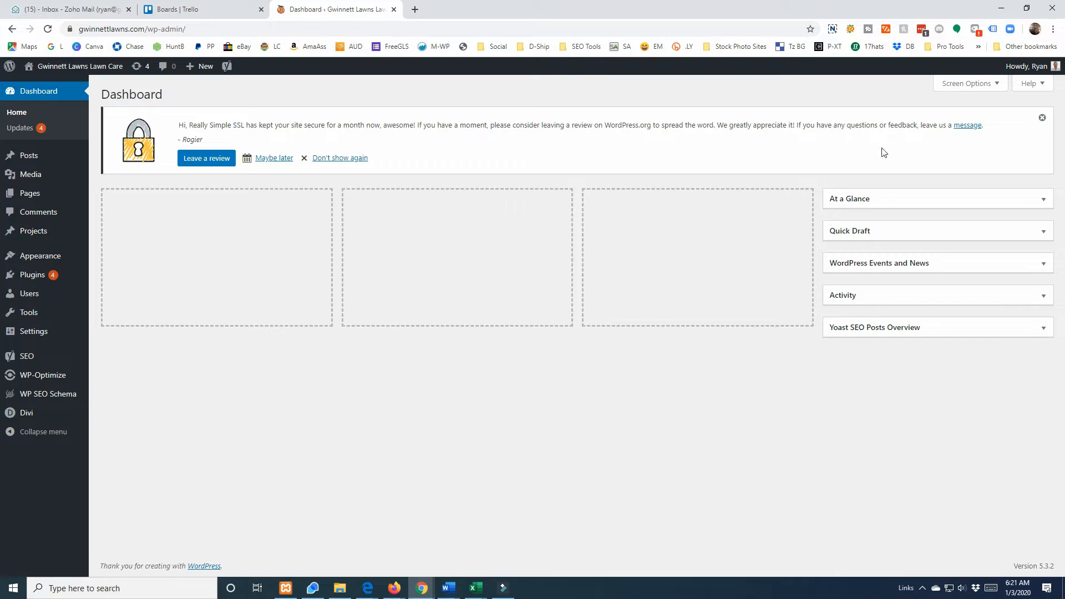
pyautogui.click(1042, 123)
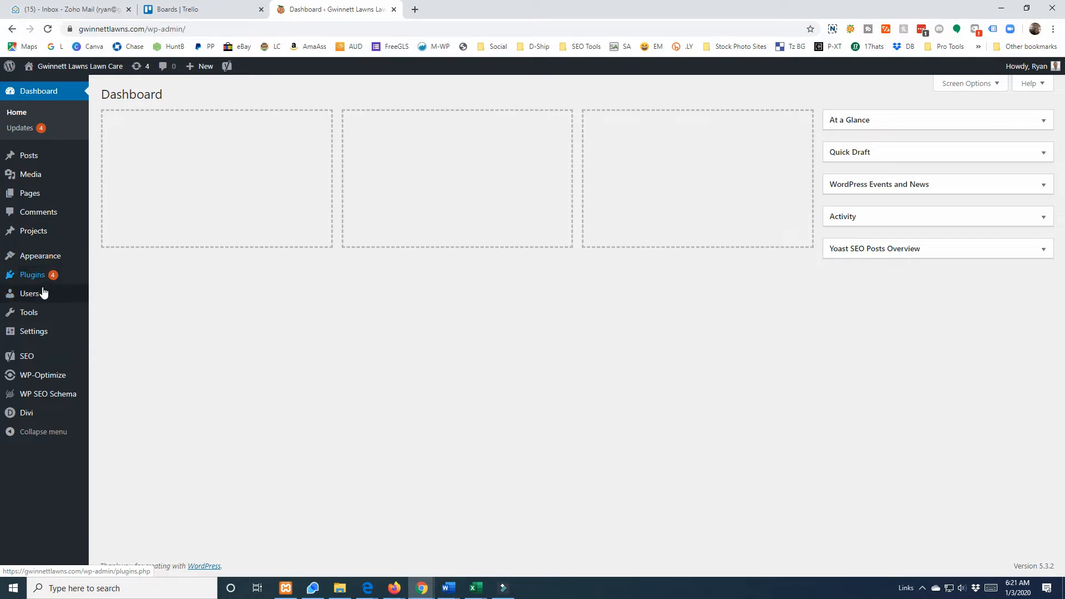
# Step: Review the available WordPress updates and update the Divi theme to version 4.0.11
pyautogui.moveTo(35, 283)
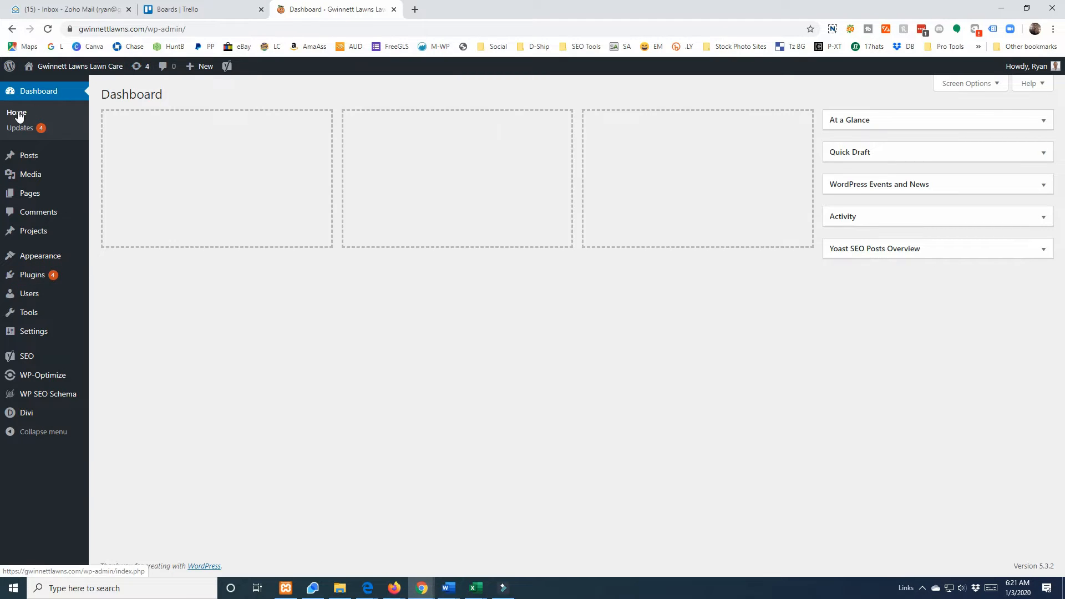
pyautogui.click(24, 135)
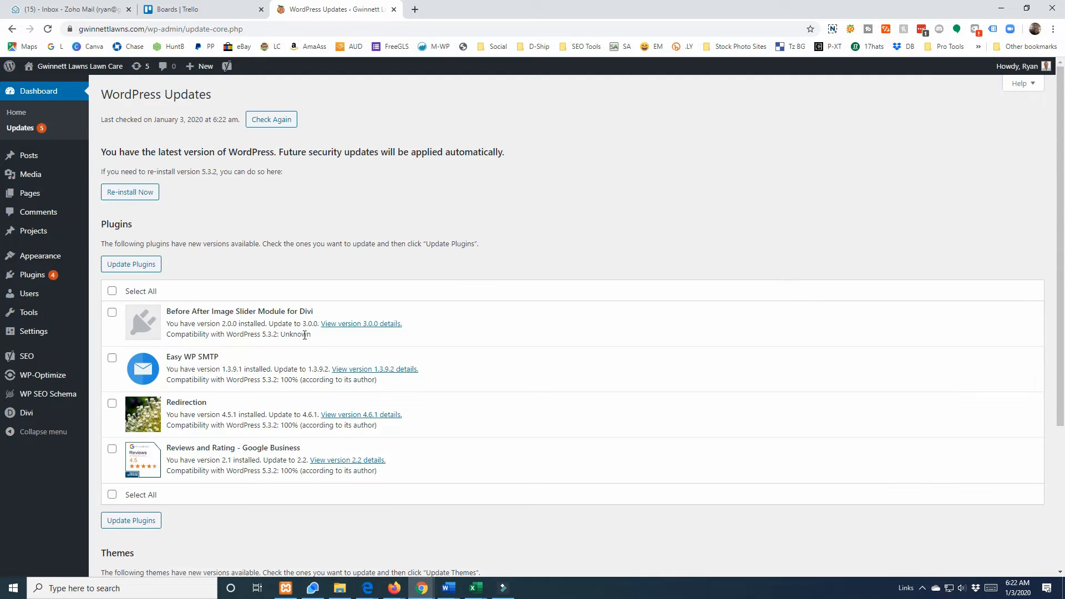
pyautogui.scroll(-4, 328, 351)
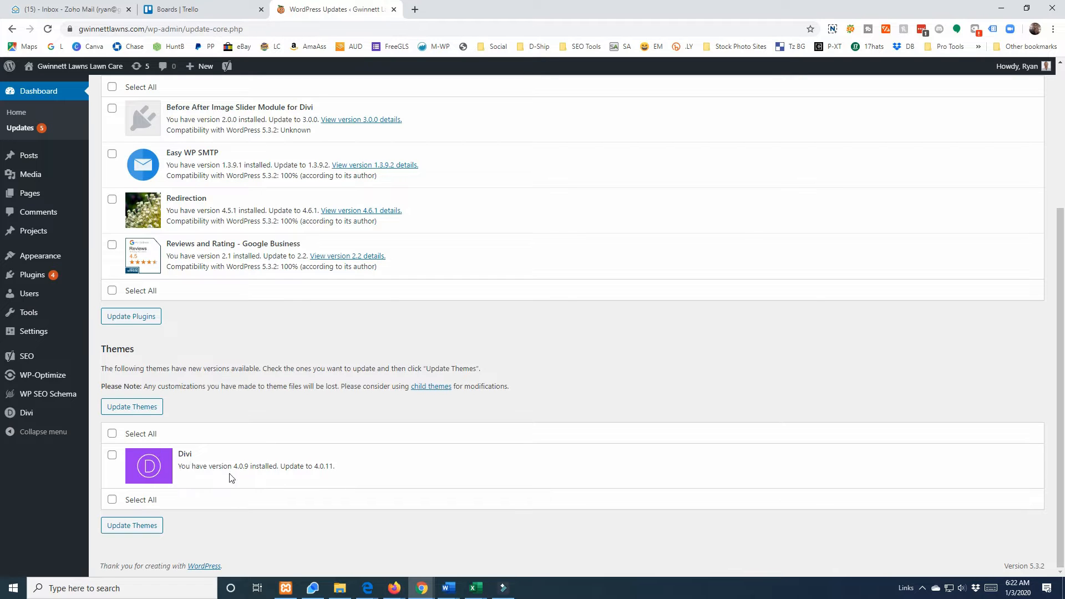
pyautogui.scroll(3, 225, 395)
pyautogui.scroll(1, 224, 395)
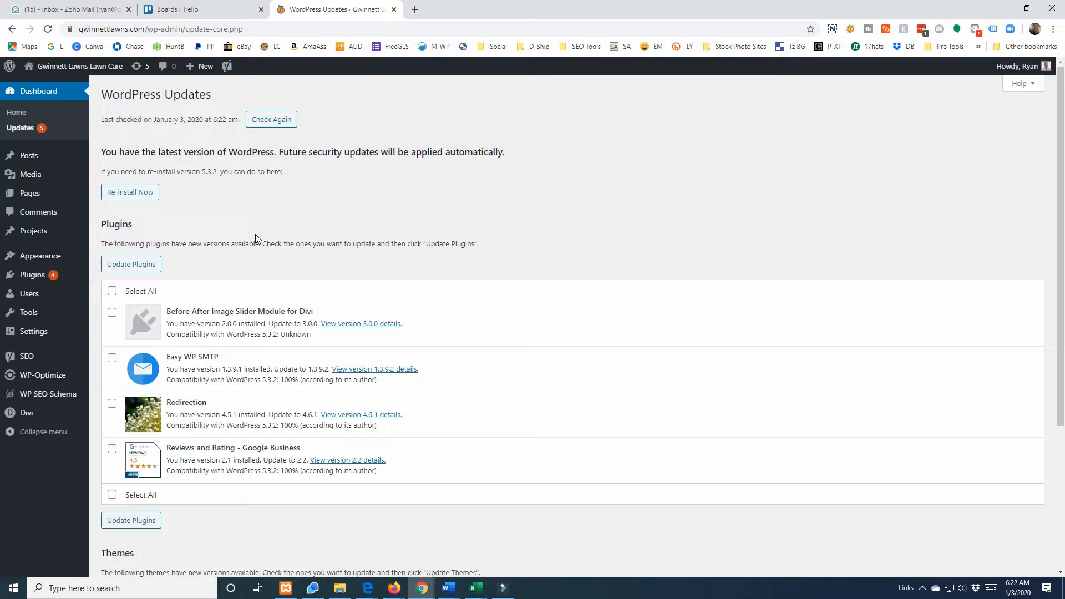
pyautogui.scroll(-4, 255, 239)
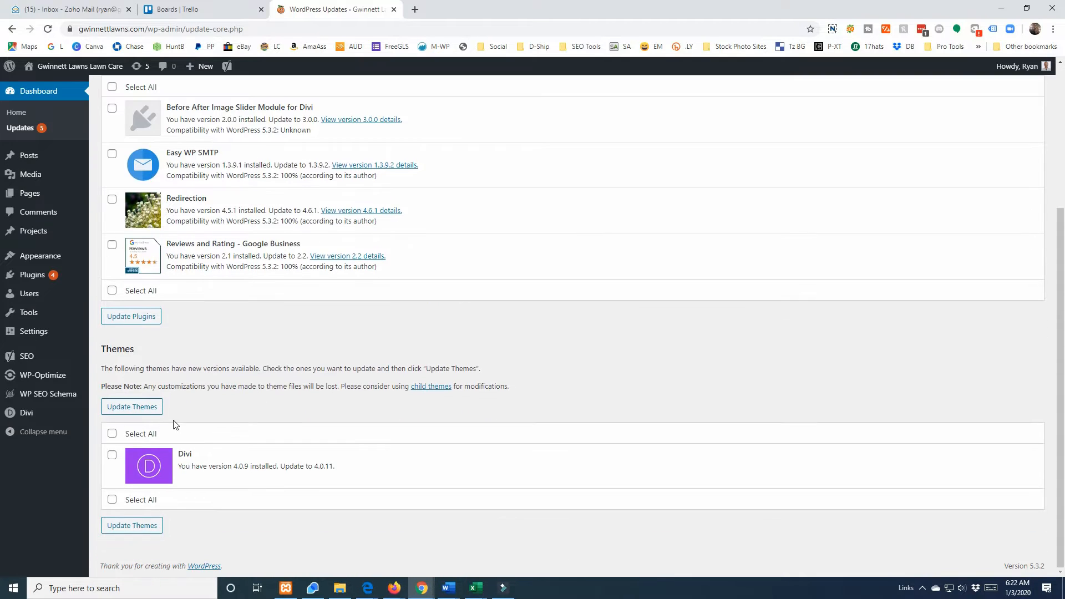
pyautogui.click(112, 433)
pyautogui.click(134, 411)
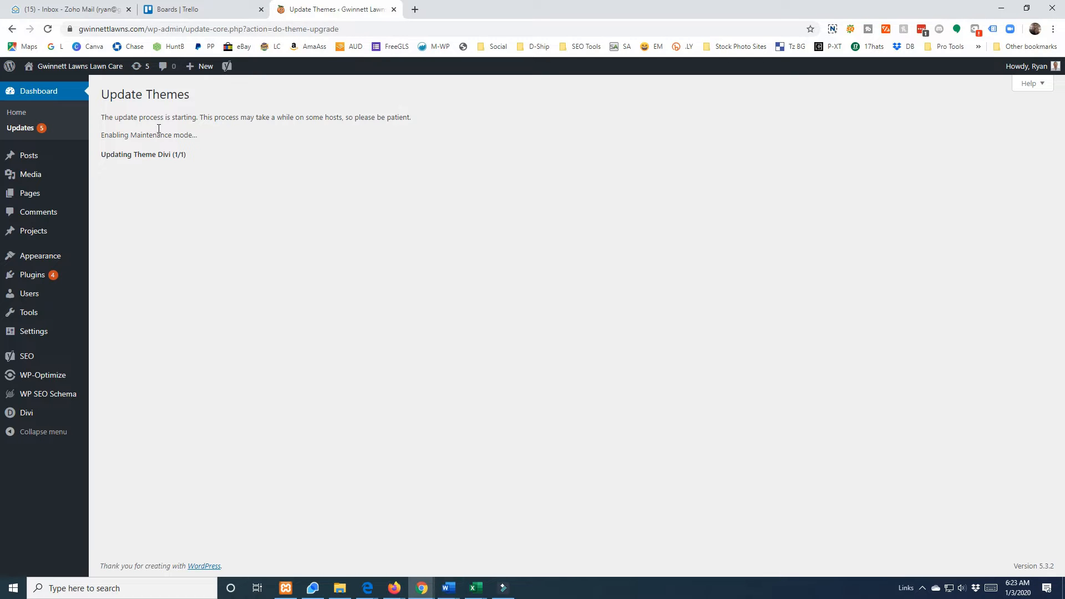
# Step: Return to the WordPress updates, select all listed plugins and start updating them
pyautogui.click(139, 68)
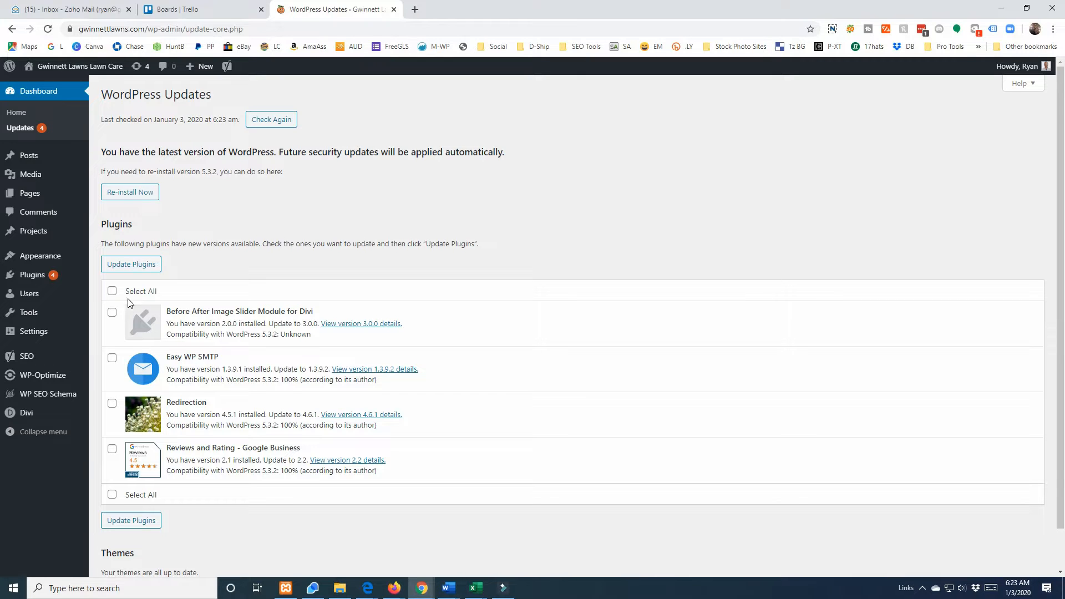
pyautogui.click(112, 291)
pyautogui.moveTo(166, 312); pyautogui.dragTo(315, 318)
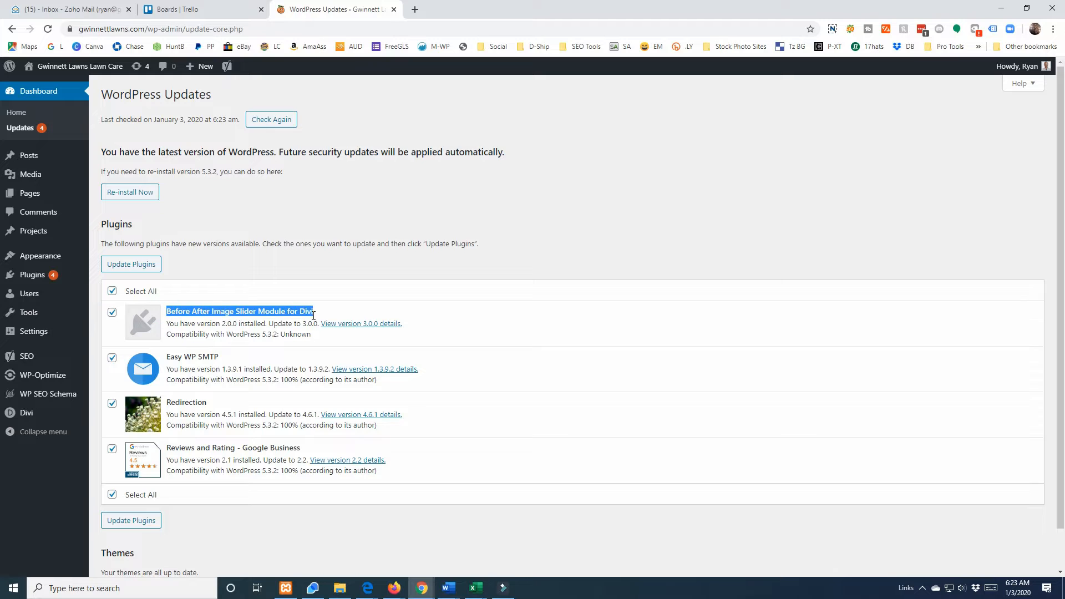
pyautogui.click(258, 316)
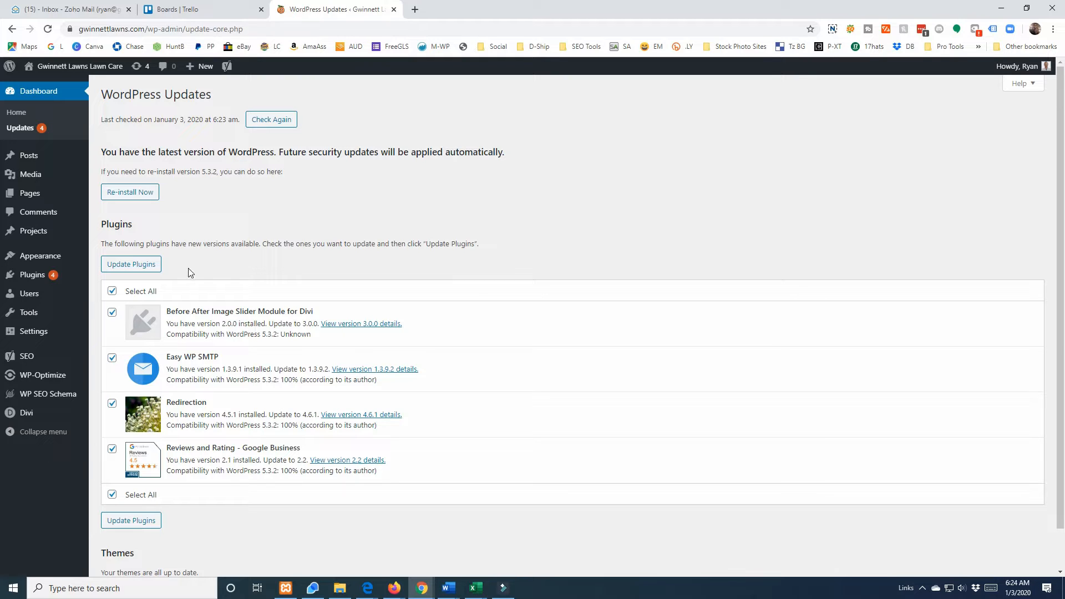
pyautogui.click(136, 265)
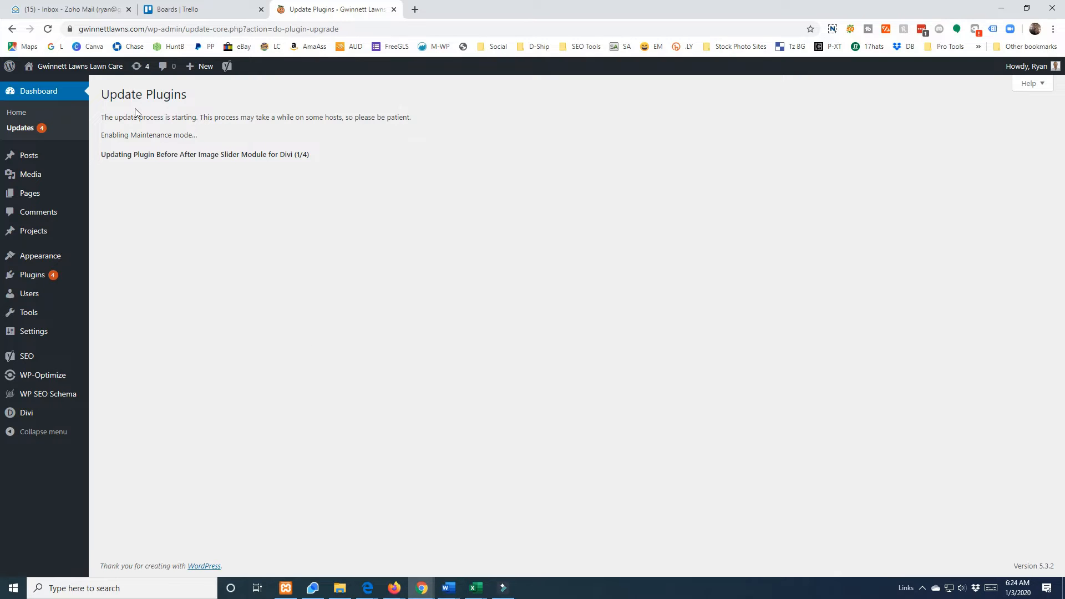
# Step: Open the live site's home page in a new browser tab while the plugins update
pyautogui.moveTo(84, 72)
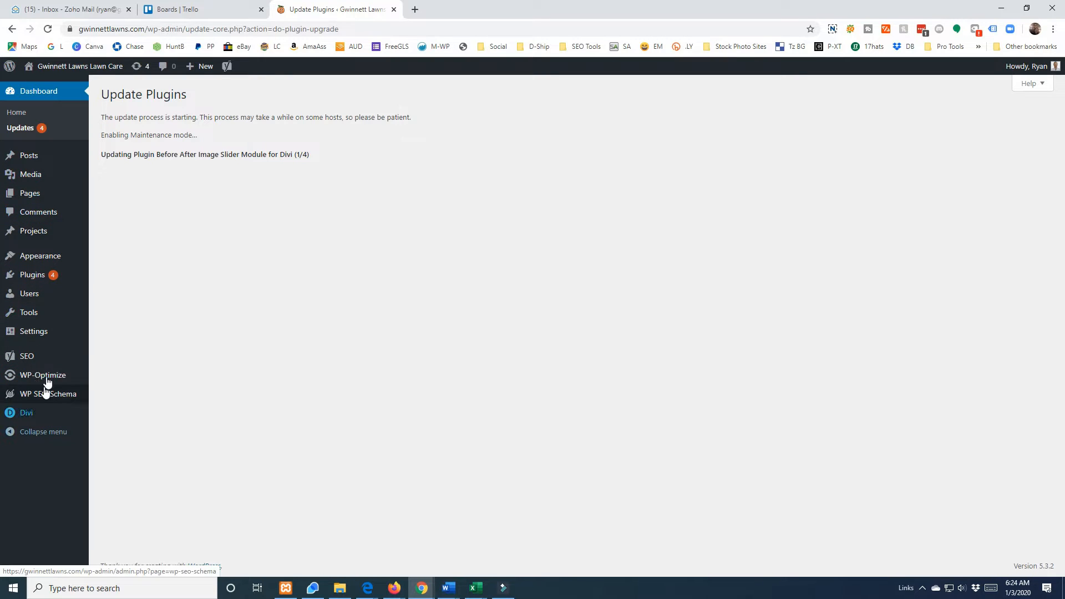
pyautogui.moveTo(38, 417)
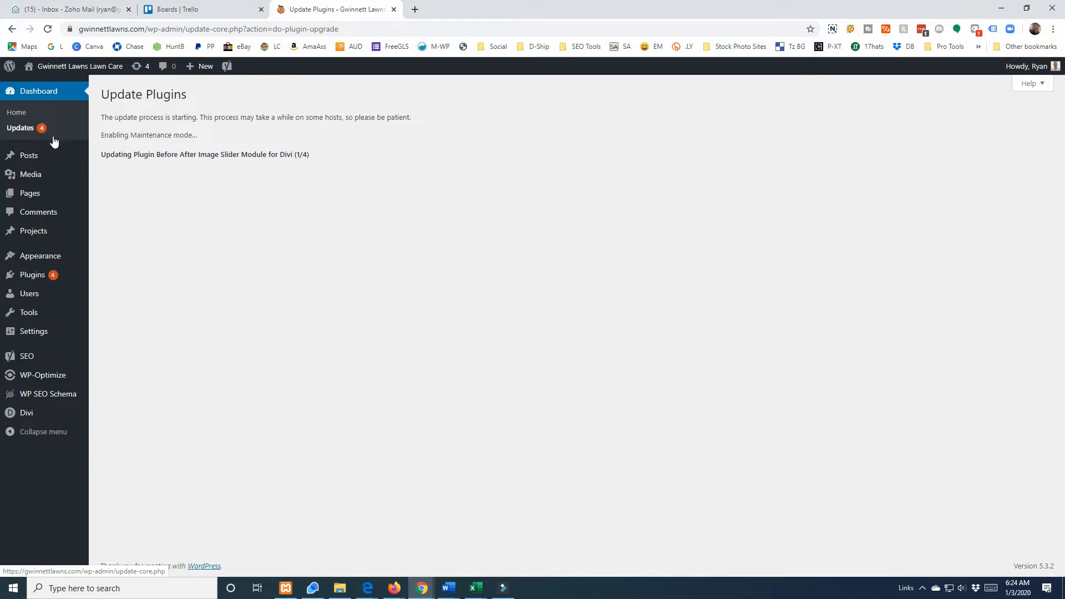
pyautogui.moveTo(64, 232)
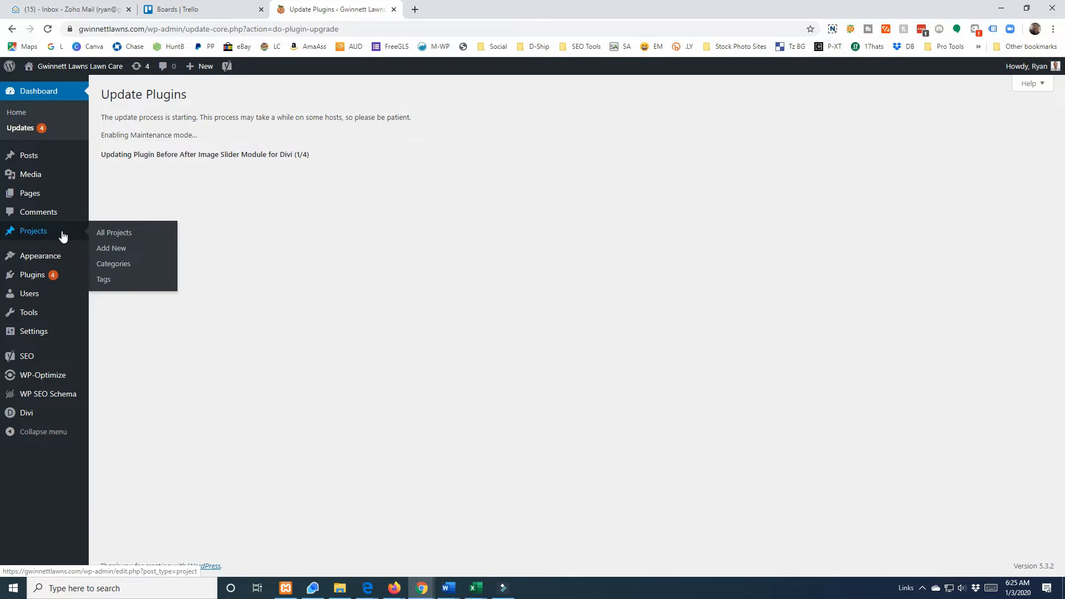
pyautogui.rightClick(48, 86)
pyautogui.click(67, 90)
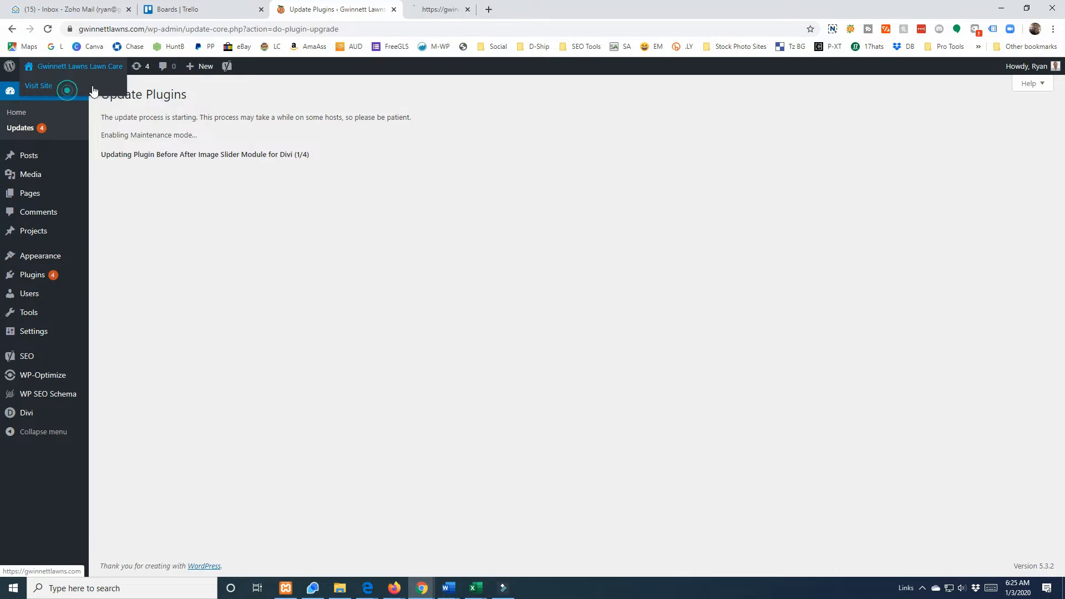
pyautogui.click(466, 9)
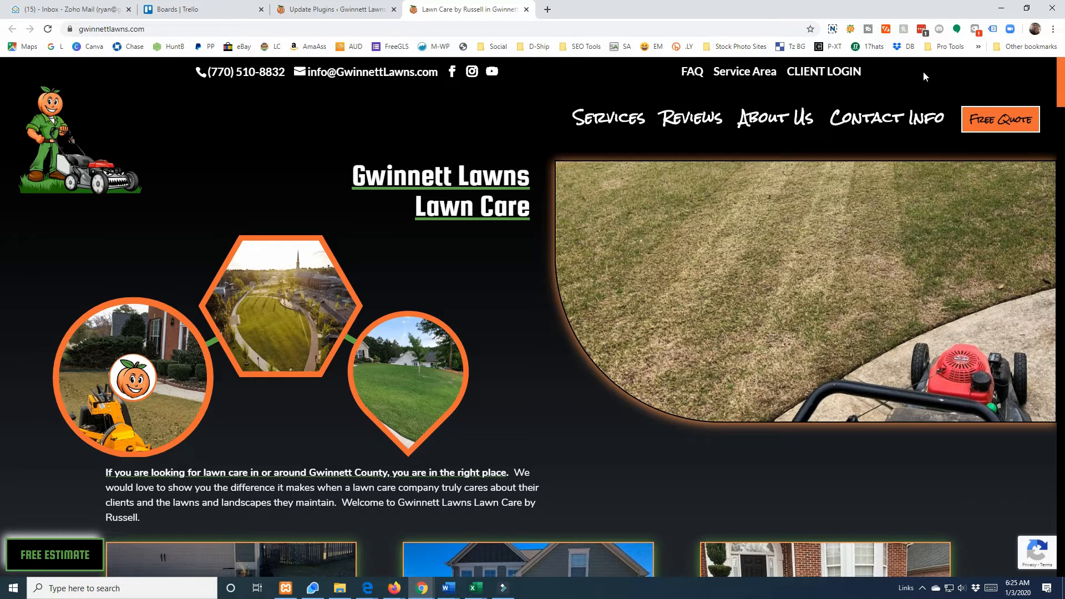
# Step: Check the plugin update's progress, reload the home page and enable the Divi Visual Builder on it
pyautogui.click(322, 11)
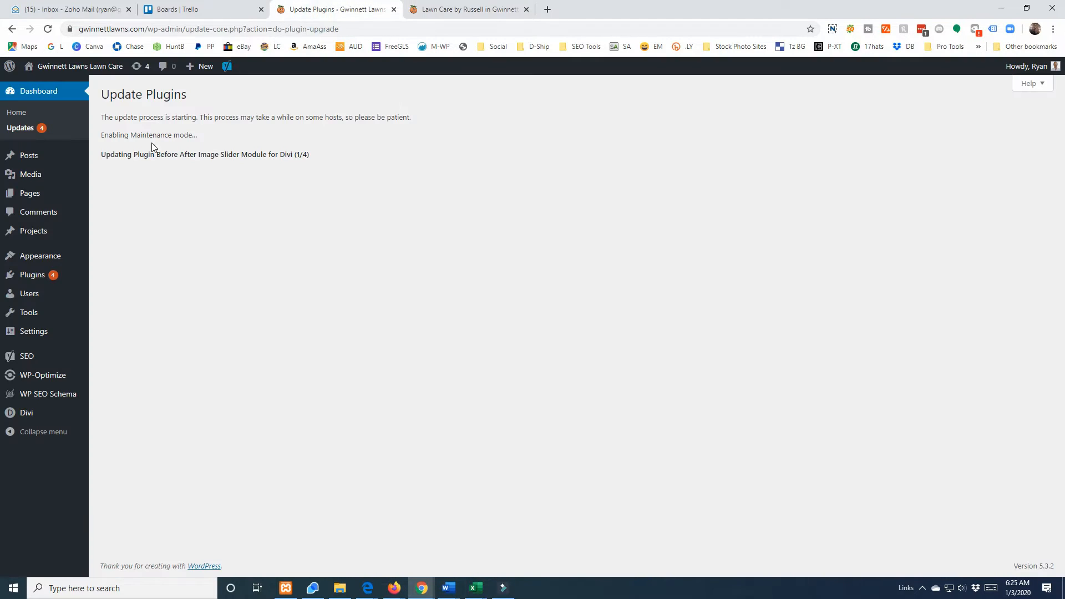
pyautogui.click(488, 10)
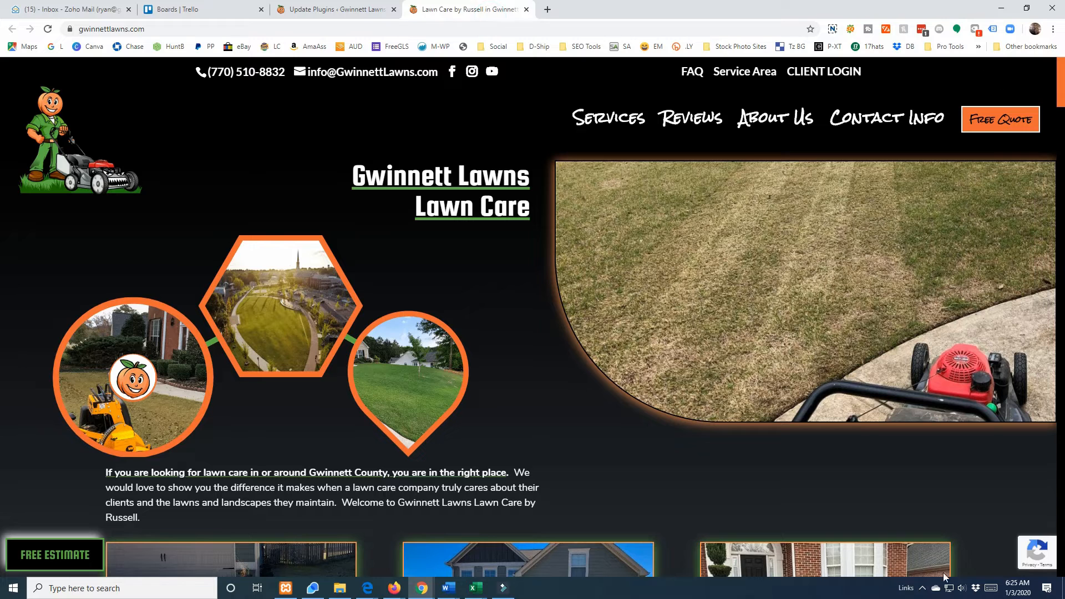
pyautogui.click(49, 30)
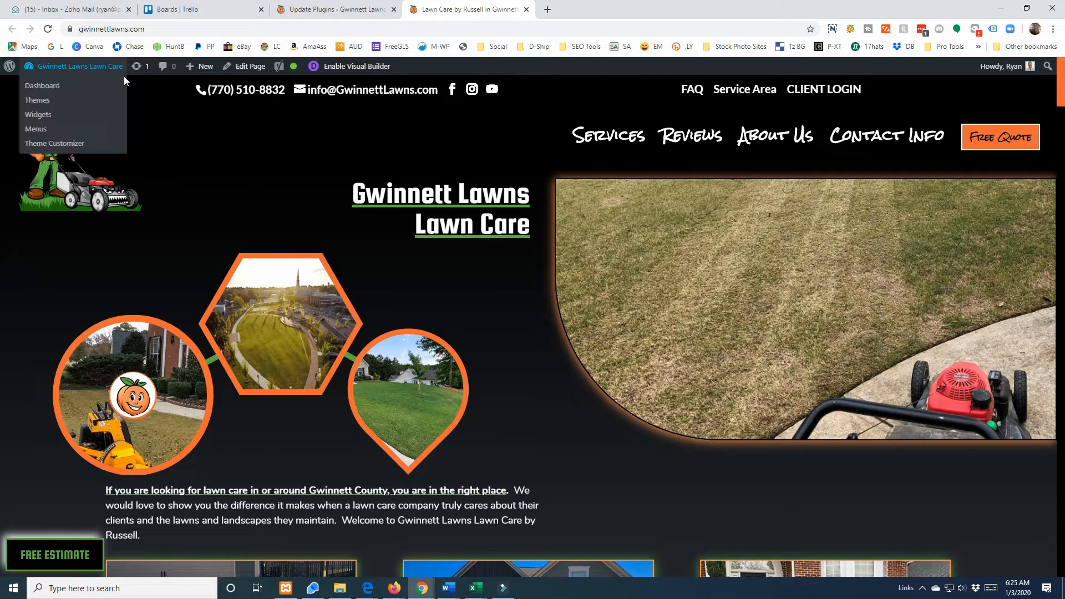
pyautogui.click(366, 69)
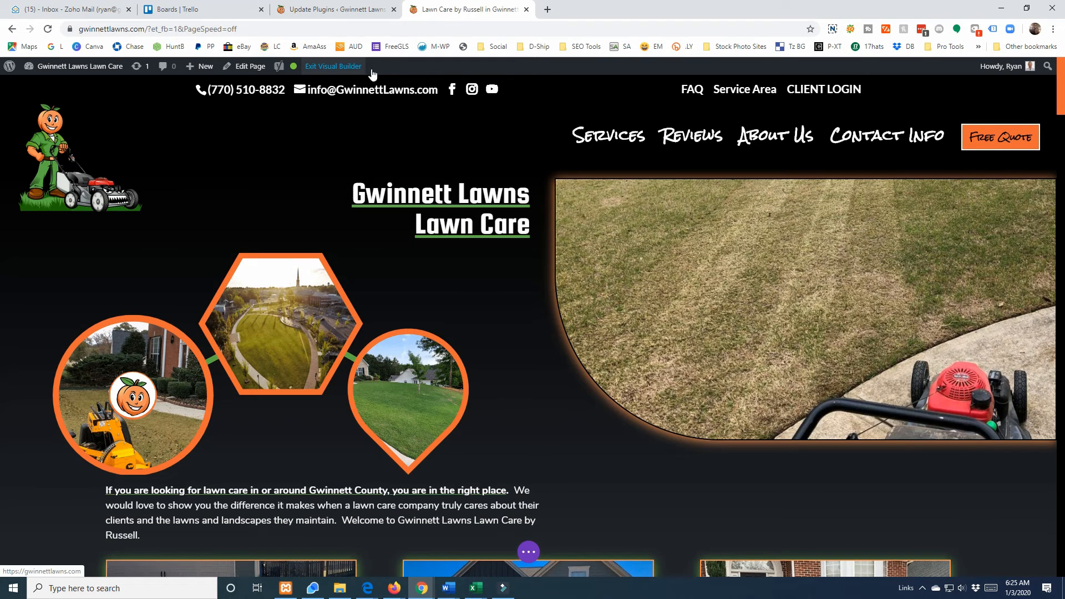
pyautogui.click(355, 71)
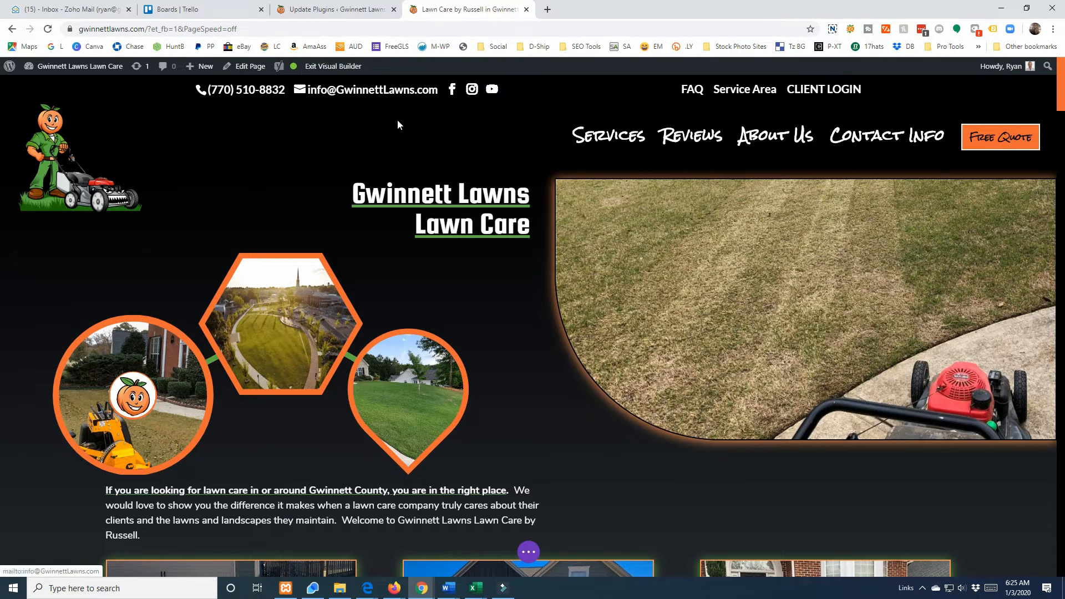
# Step: Find the Monthly Special section in the Visual Builder and examine its extent and its section, row and module controls
pyautogui.scroll(-4, 397, 124)
pyautogui.click(327, 10)
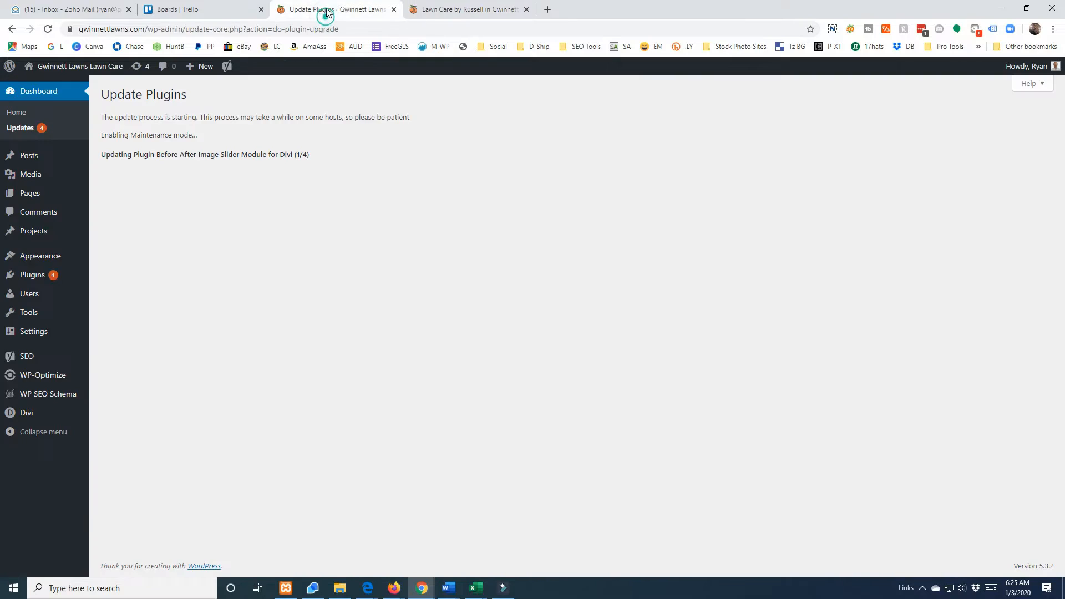
pyautogui.click(434, 9)
pyautogui.scroll(-7, 381, 218)
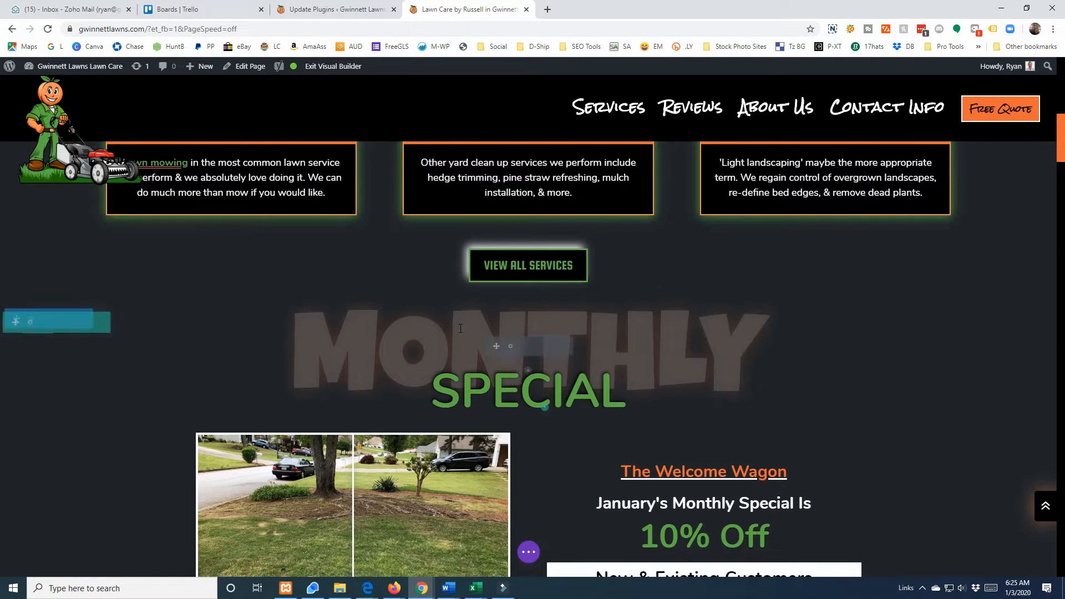
pyautogui.scroll(-1, 461, 329)
pyautogui.moveTo(26, 261)
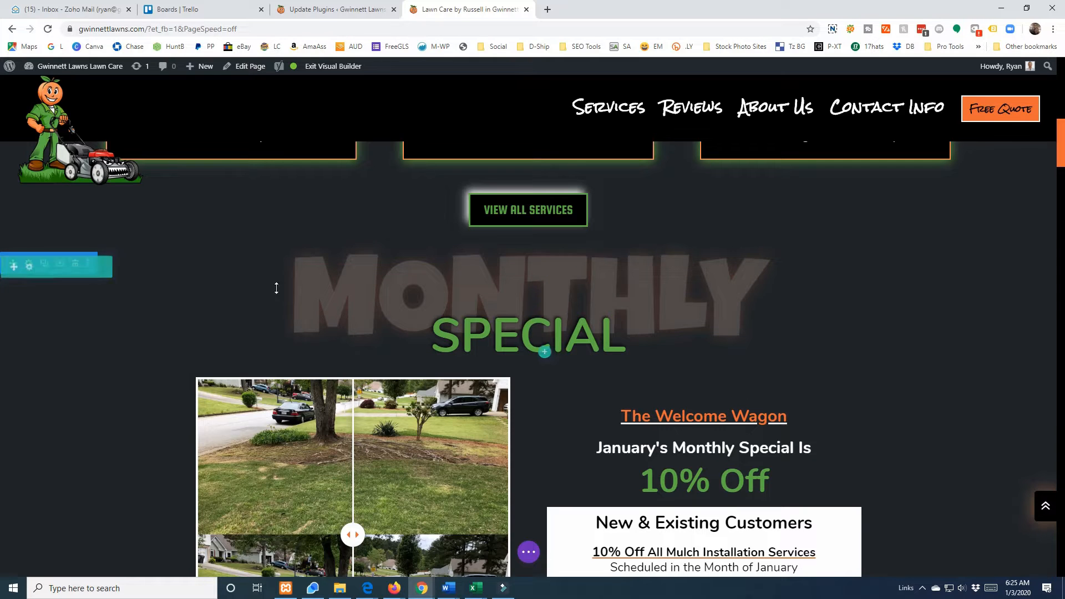
pyautogui.moveTo(587, 297)
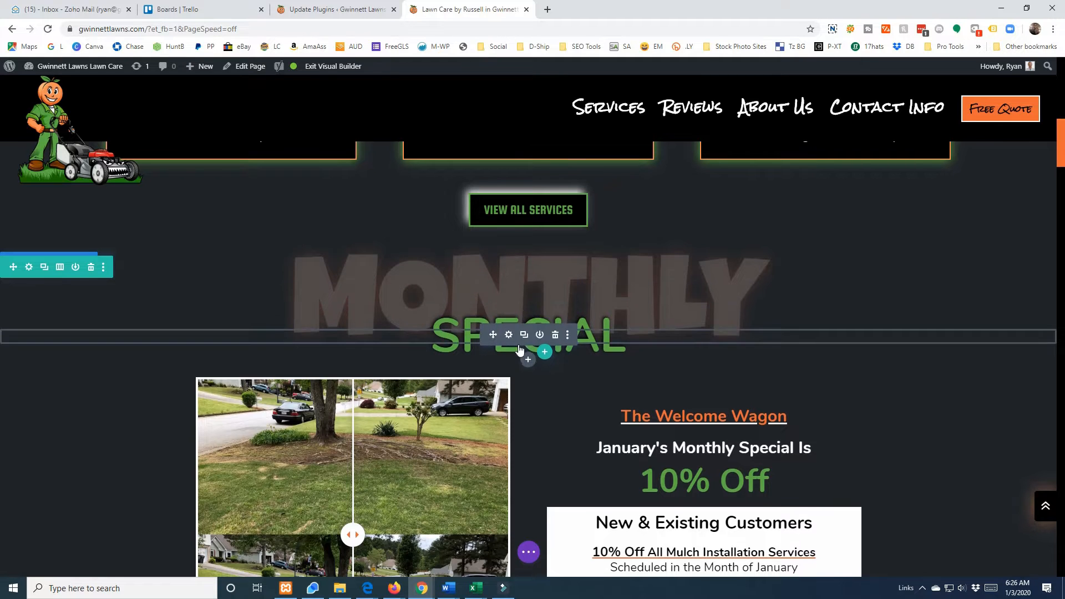
pyautogui.scroll(-3, 403, 482)
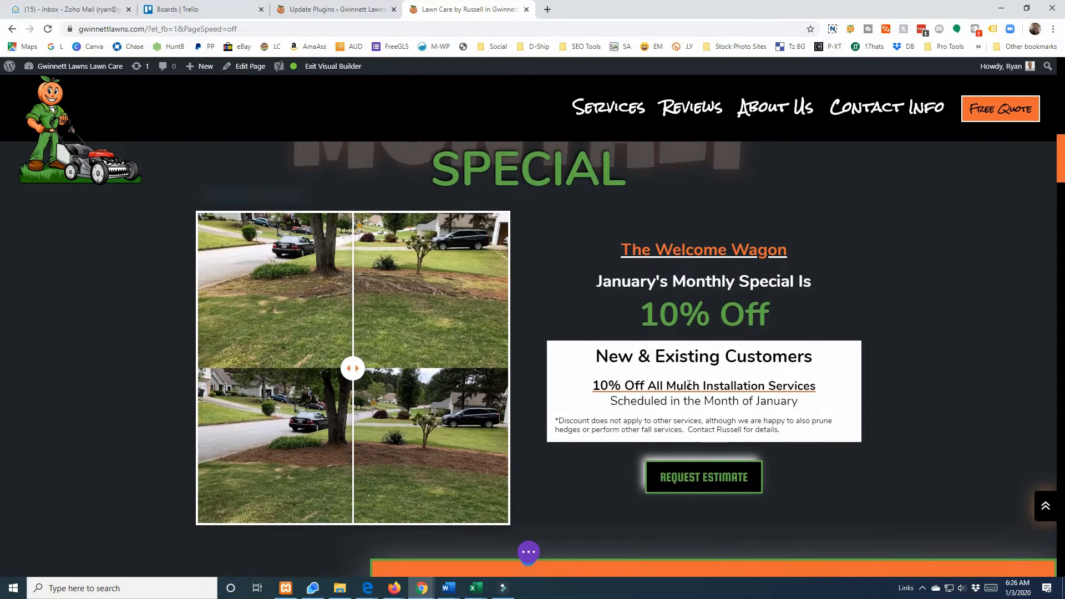
pyautogui.scroll(2, 407, 352)
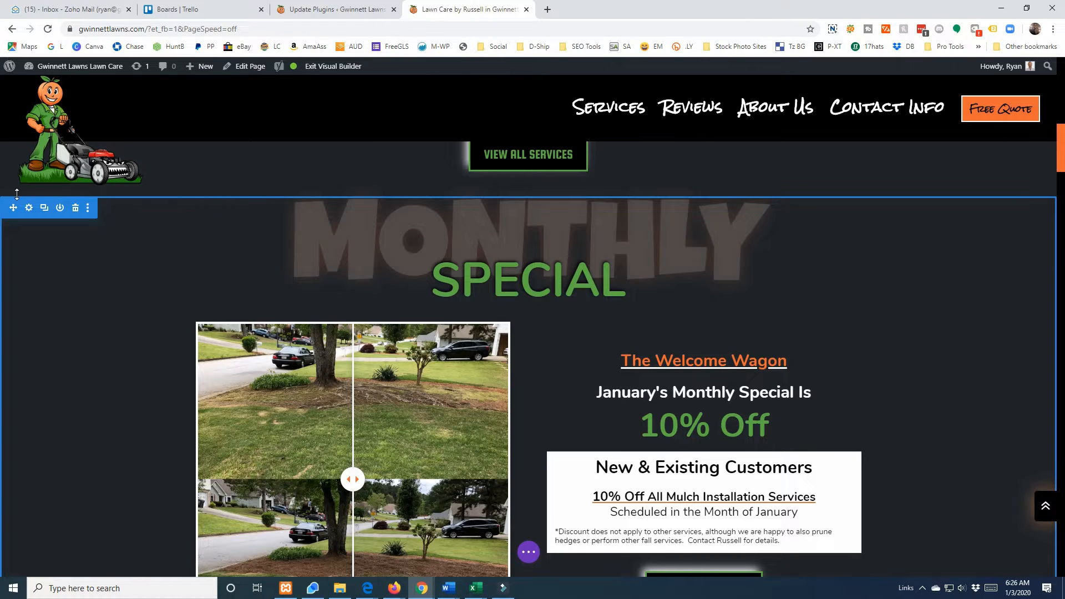
pyautogui.scroll(-1, 14, 197)
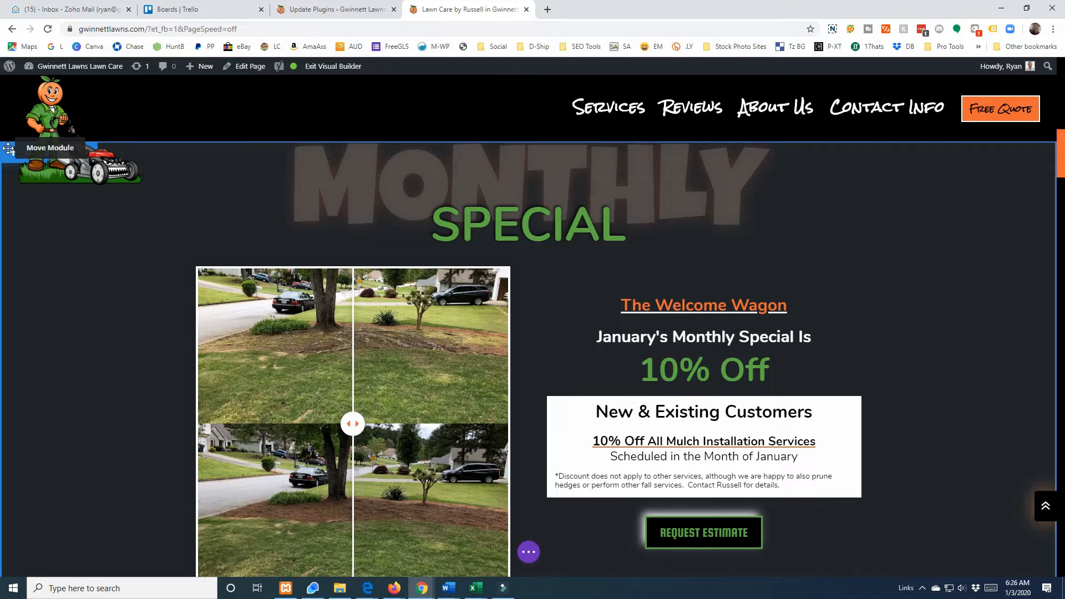
pyautogui.scroll(-3, 8, 148)
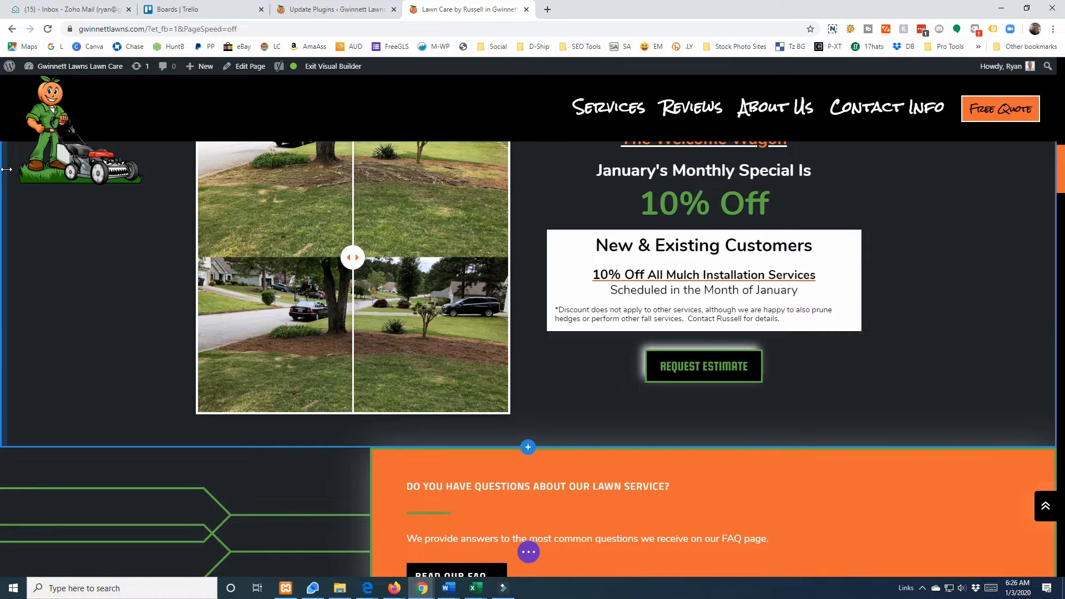
# Step: Insert the saved gwinnett specials section from the library directly below the January Monthly Special section
pyautogui.scroll(3, 7, 169)
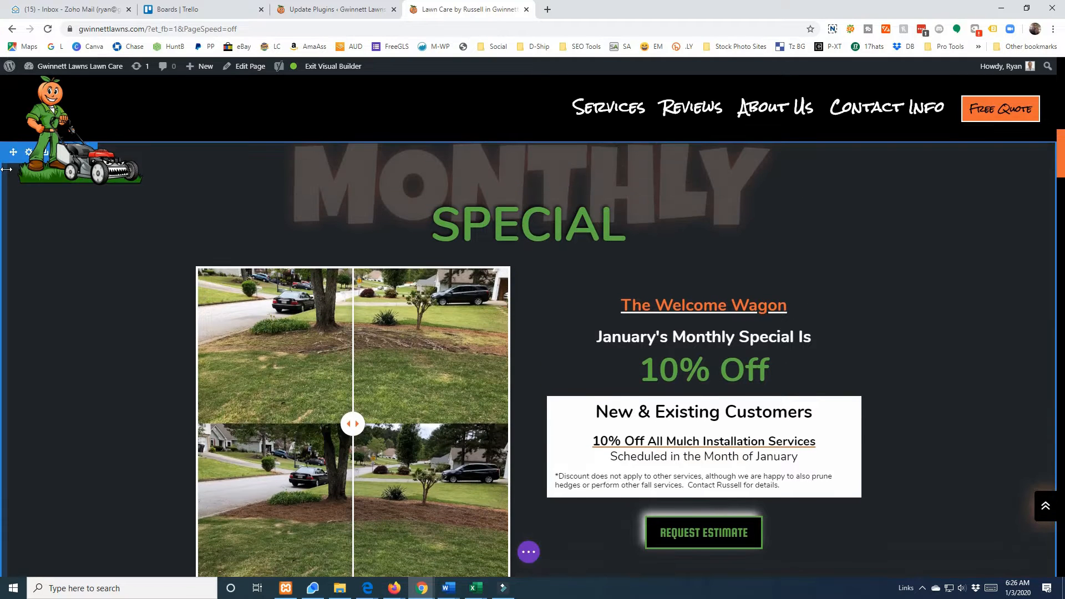
pyautogui.scroll(-4, 7, 170)
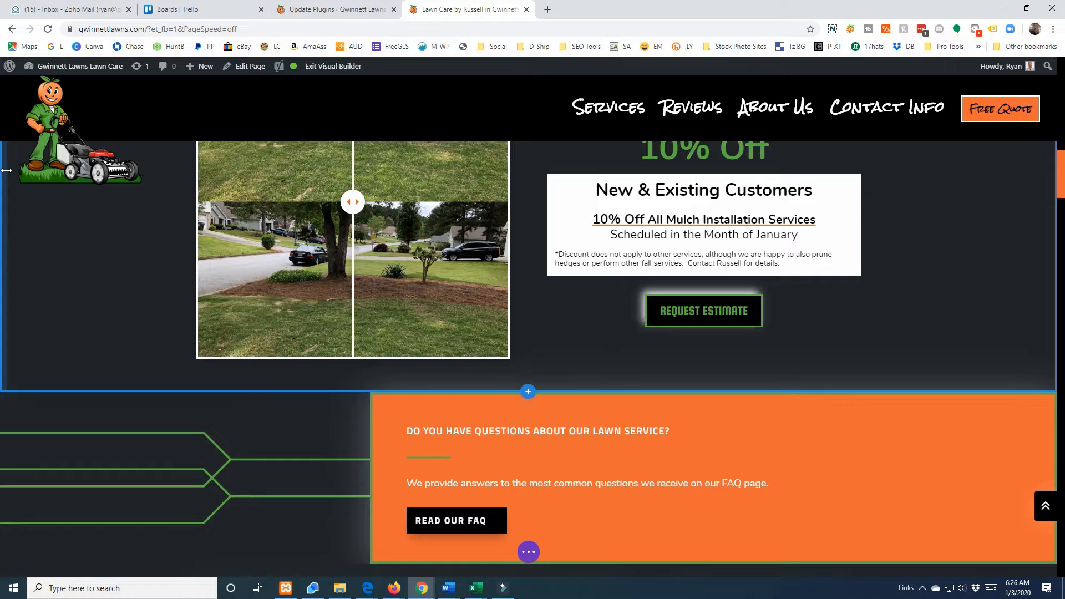
pyautogui.scroll(4, 7, 169)
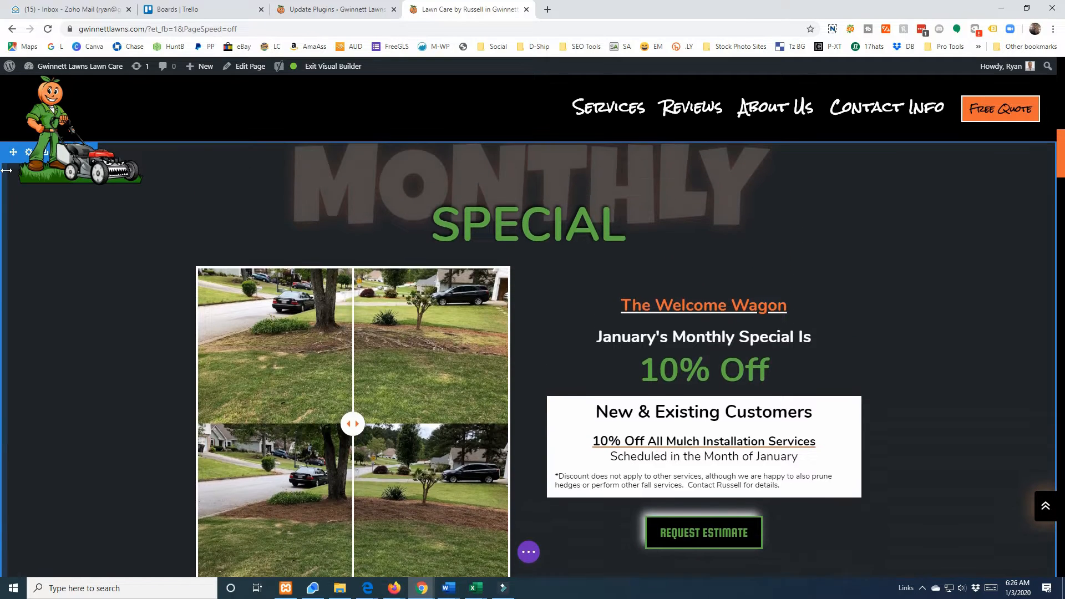
pyautogui.scroll(1, 6, 169)
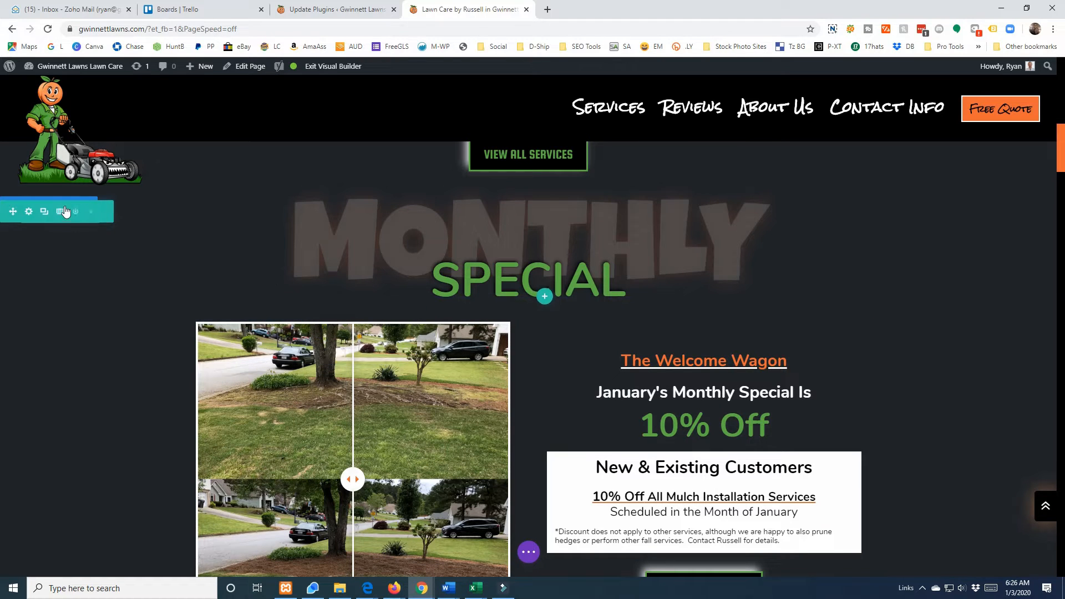
pyautogui.scroll(-4, 56, 208)
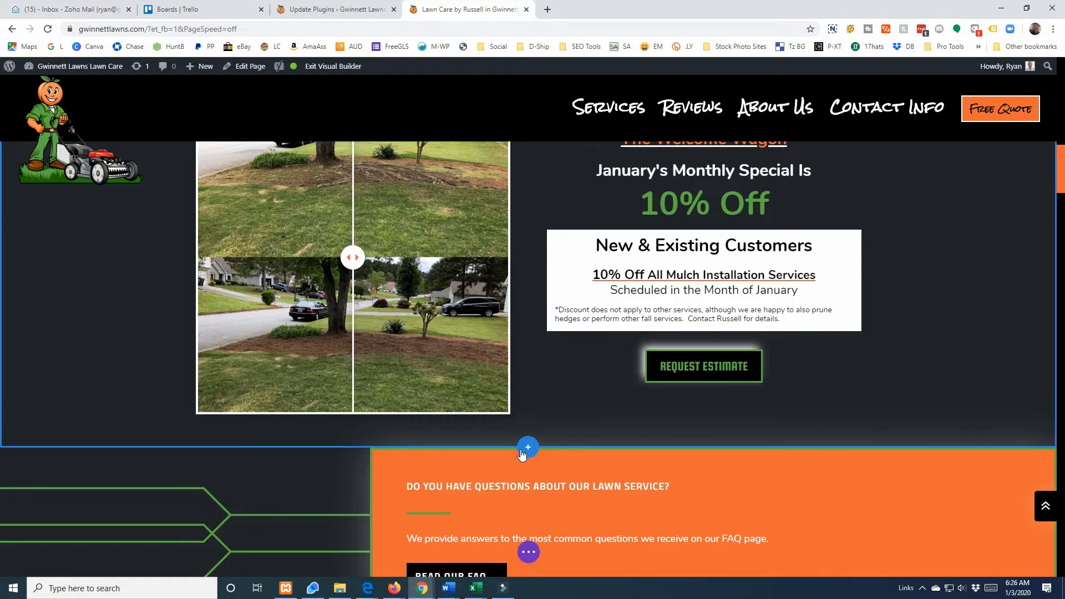
pyautogui.click(527, 448)
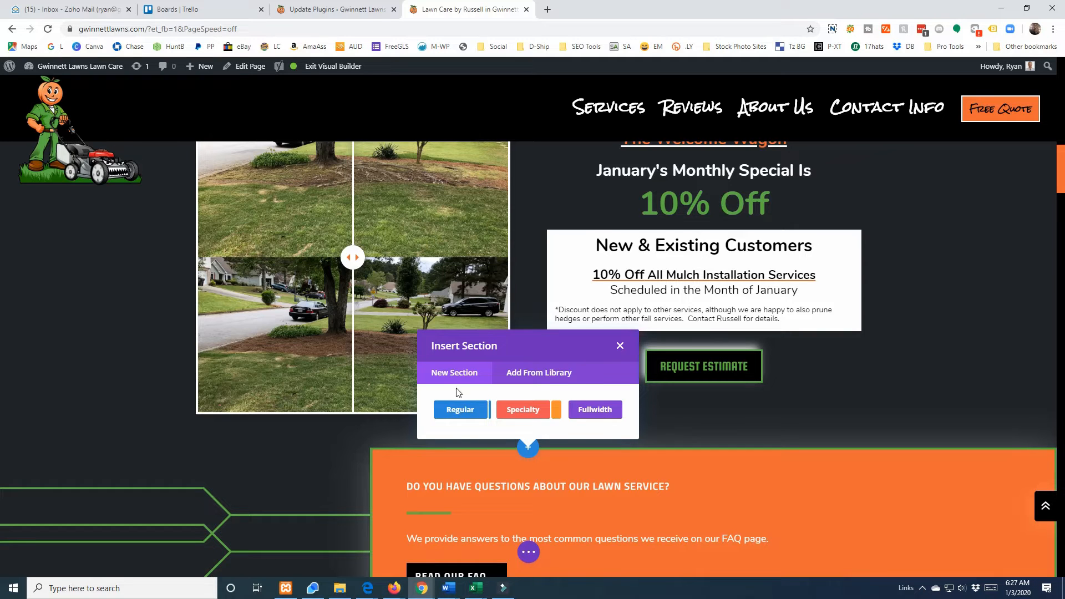
pyautogui.click(536, 375)
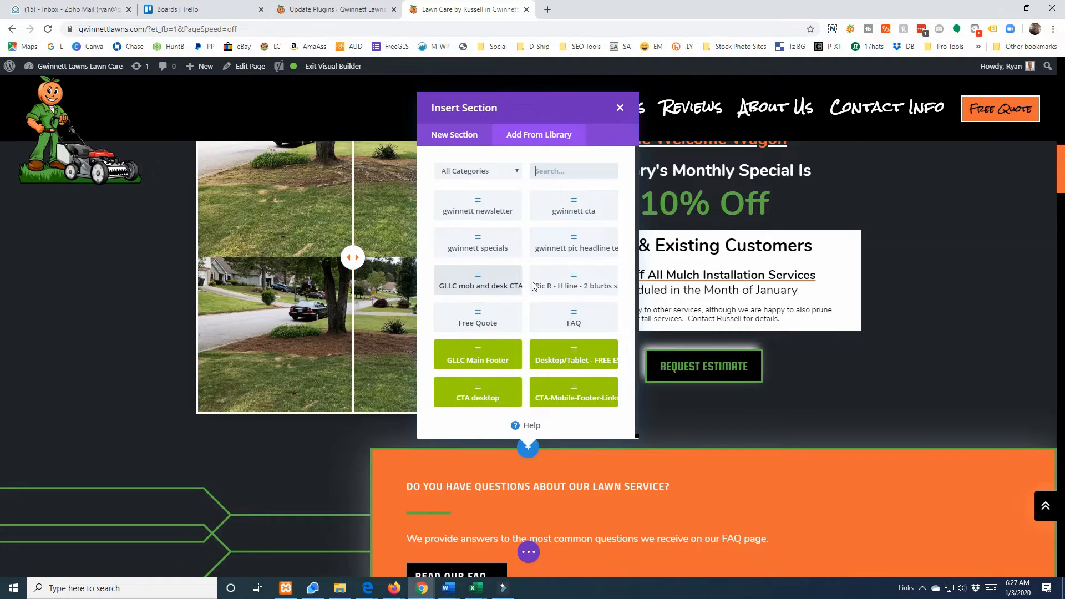
pyautogui.click(497, 251)
pyautogui.scroll(-4, 497, 250)
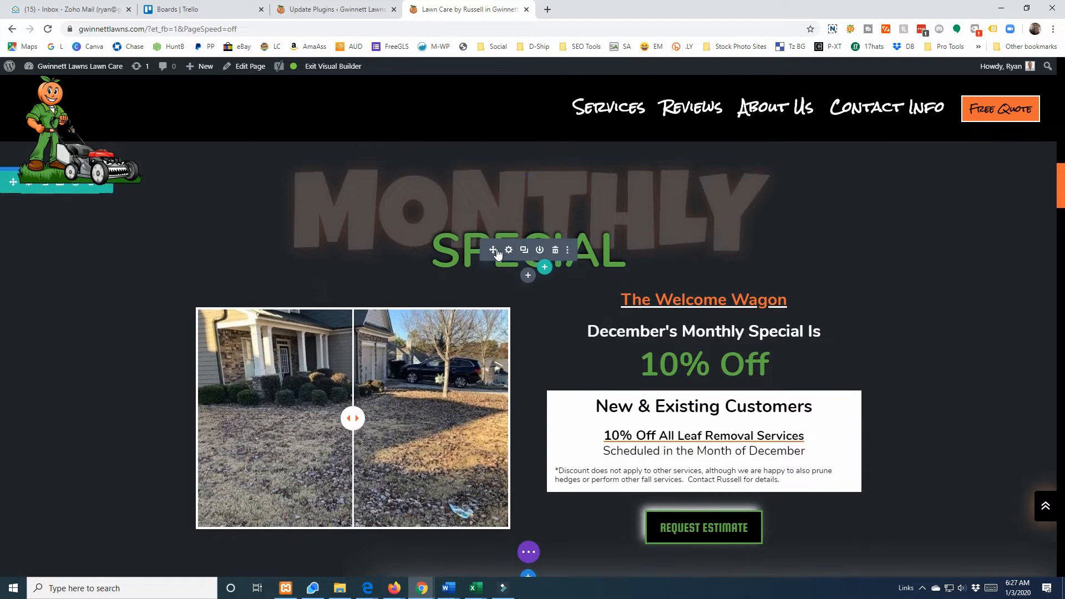
# Step: Look over the inserted December special, and open the Divi Library in the WordPress dashboard's browser tab
pyautogui.scroll(-2, 526, 248)
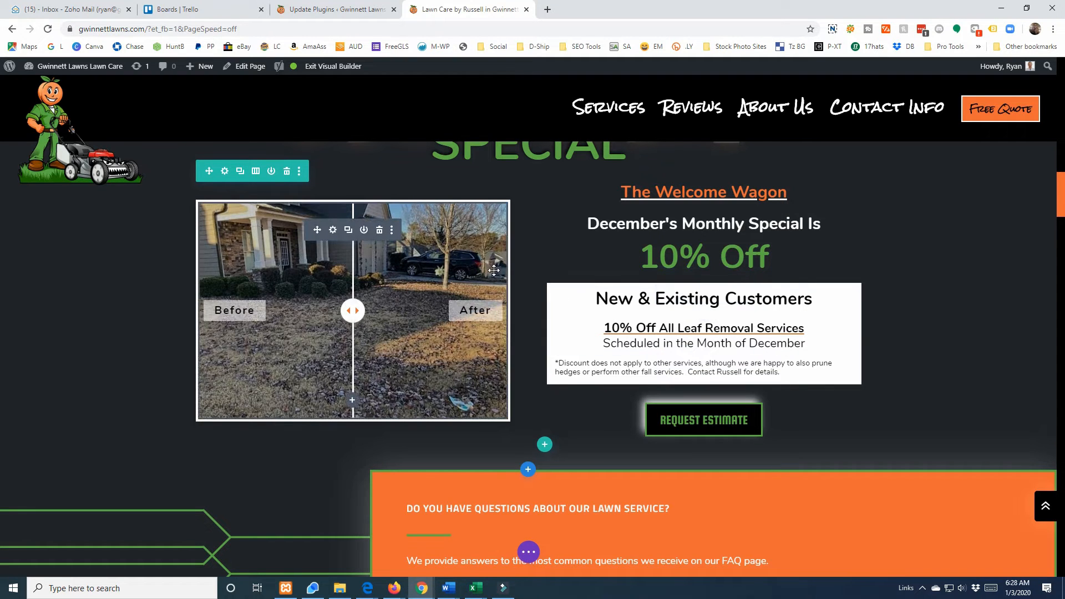
pyautogui.scroll(1, 493, 271)
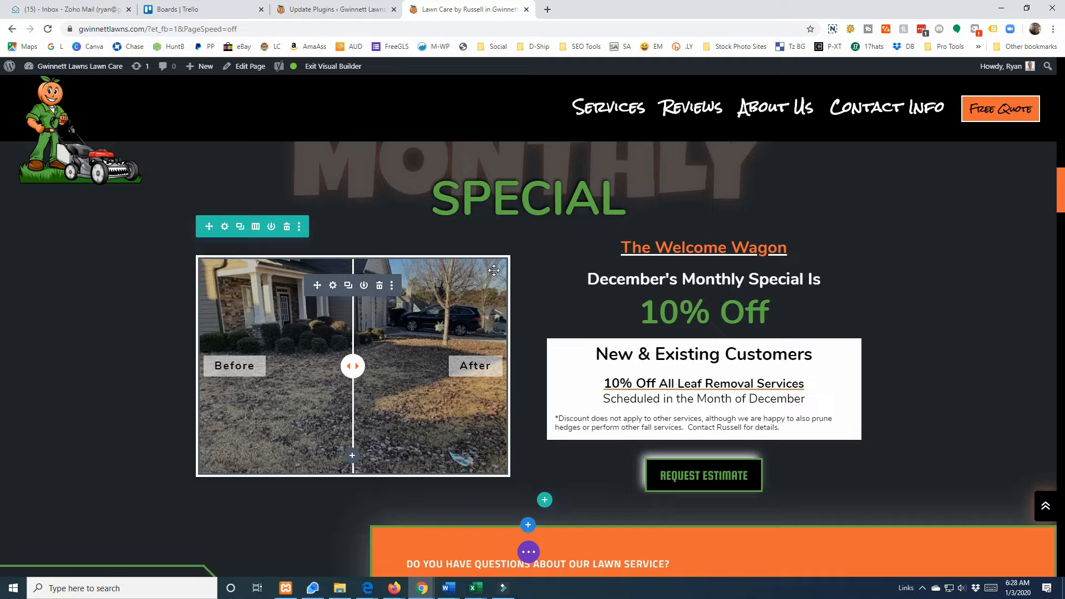
pyautogui.scroll(2, 345, 301)
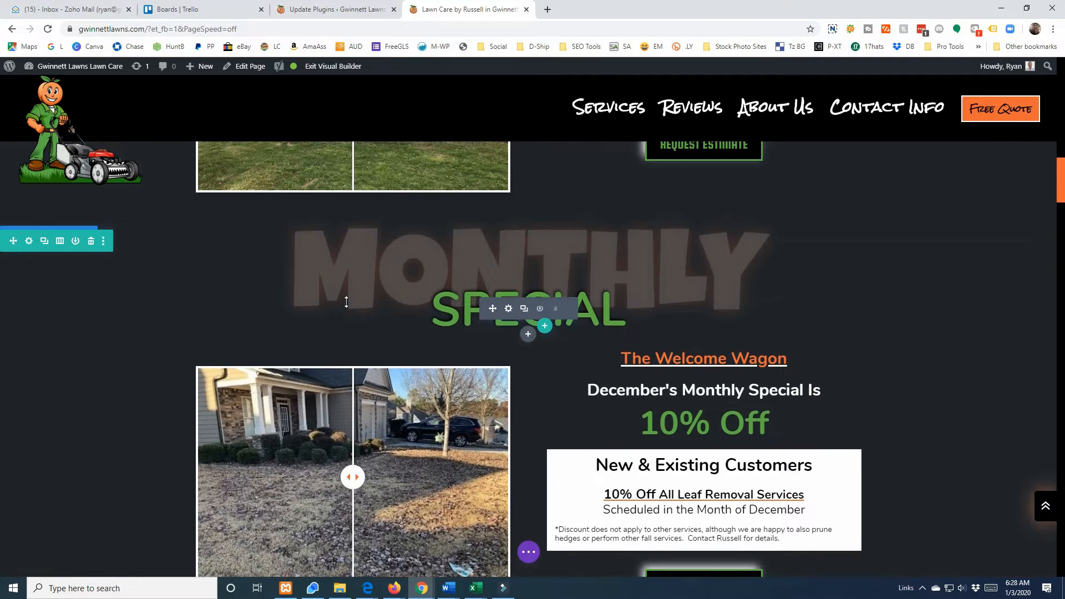
pyautogui.click(327, 9)
pyautogui.moveTo(38, 420)
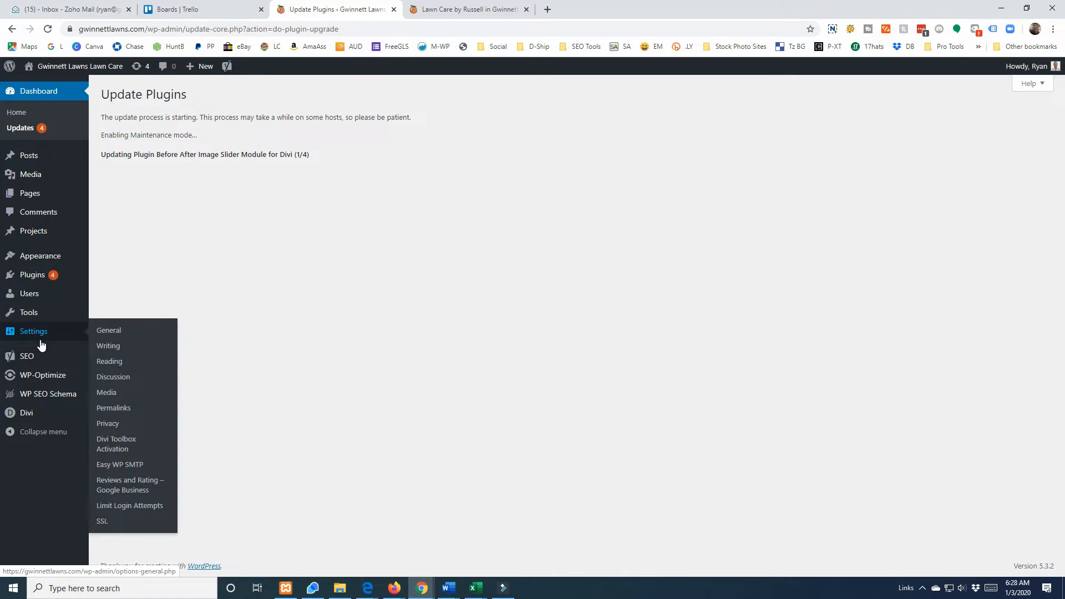
pyautogui.moveTo(9, 364)
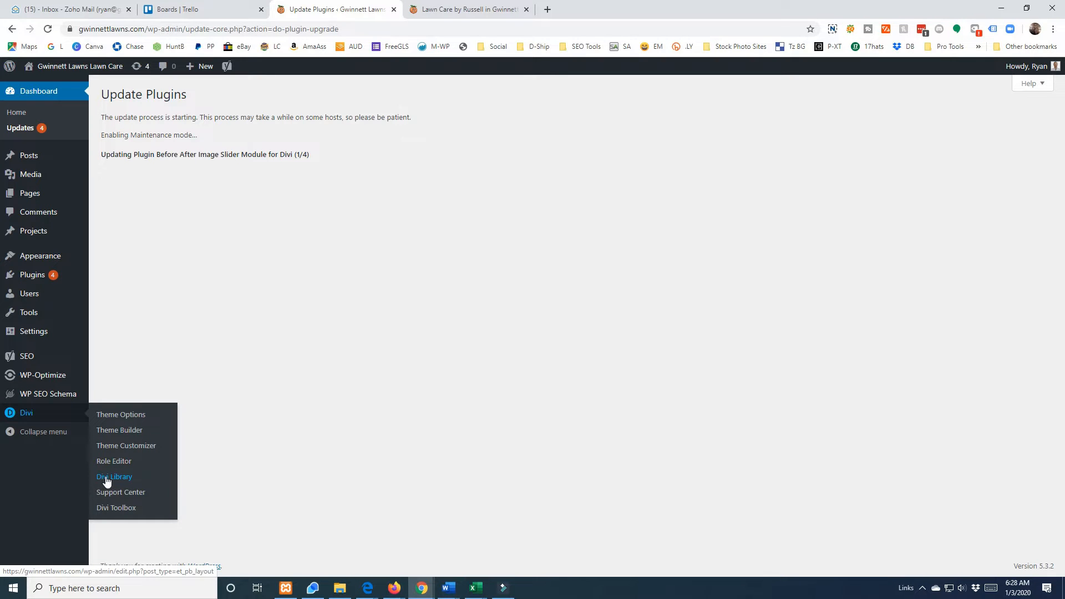
pyautogui.click(107, 481)
# Step: Return to the home page's Visual Builder and switch it to wireframe view
pyautogui.click(442, 10)
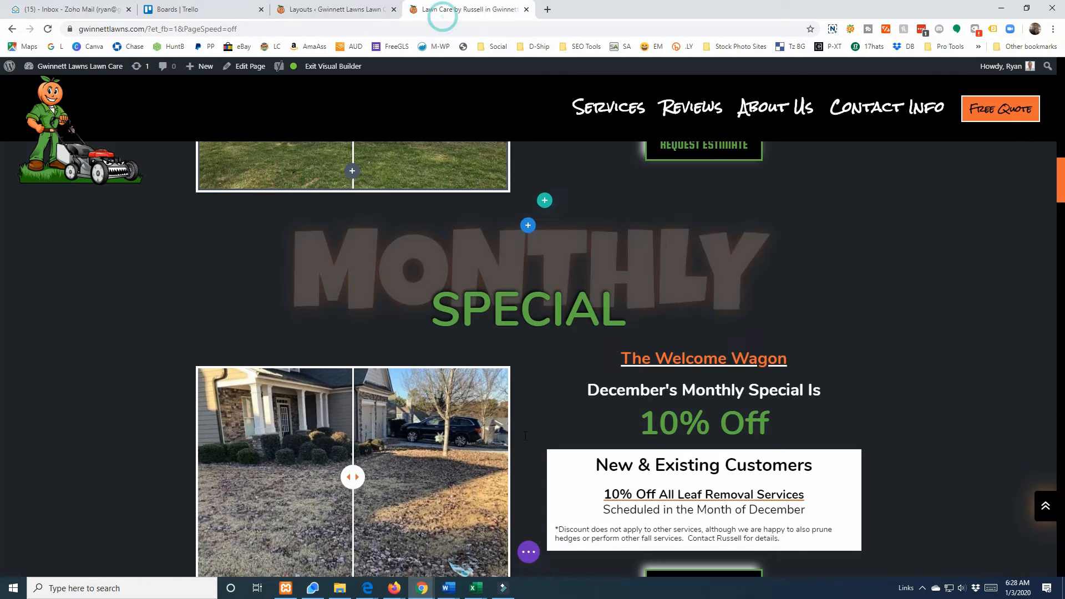
pyautogui.click(529, 224)
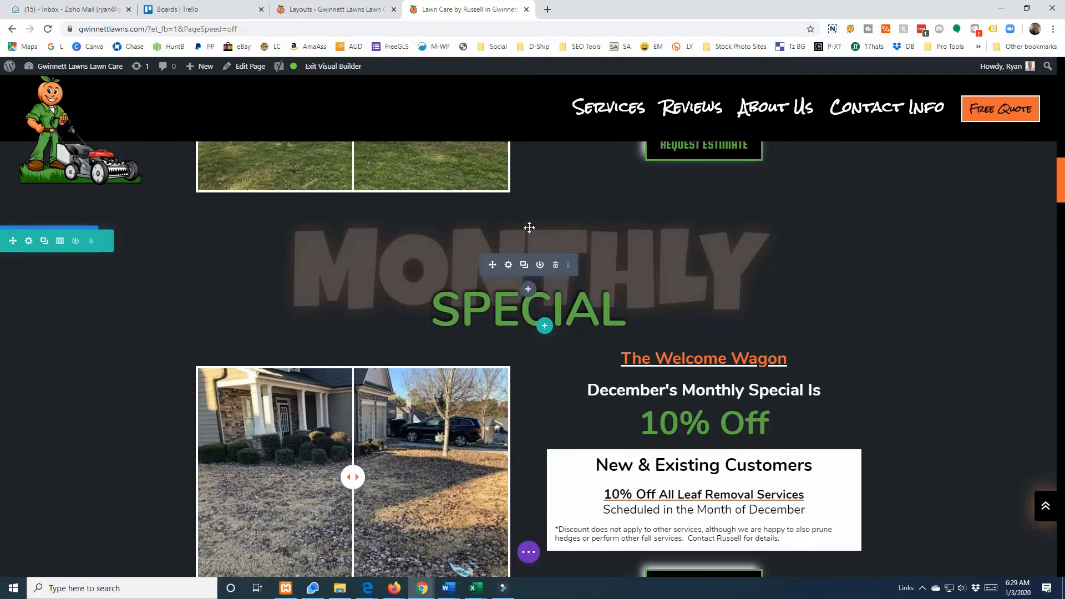
pyautogui.click(528, 552)
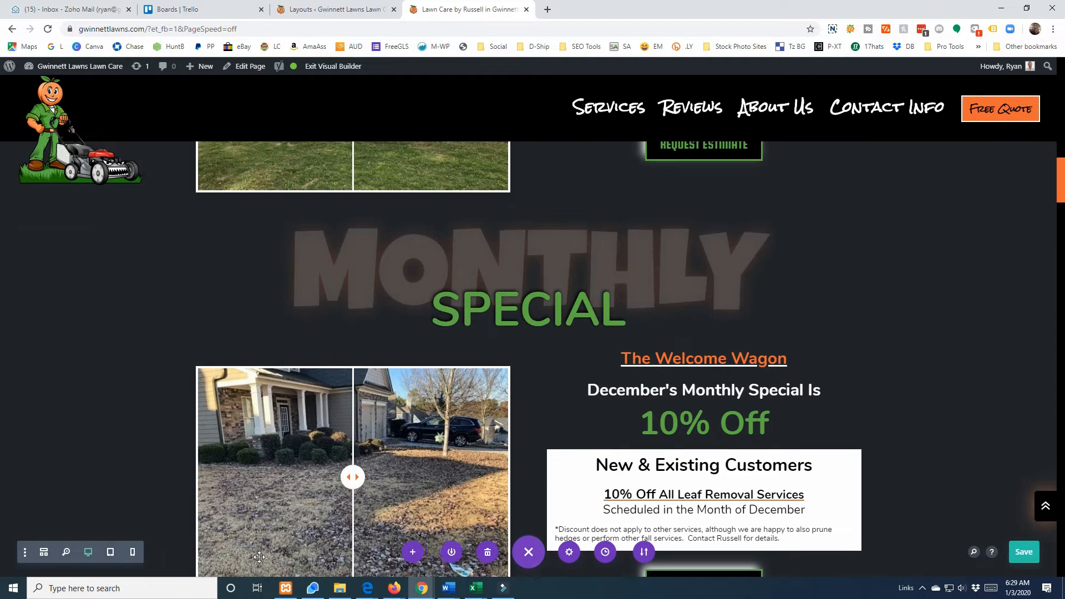
pyautogui.click(44, 552)
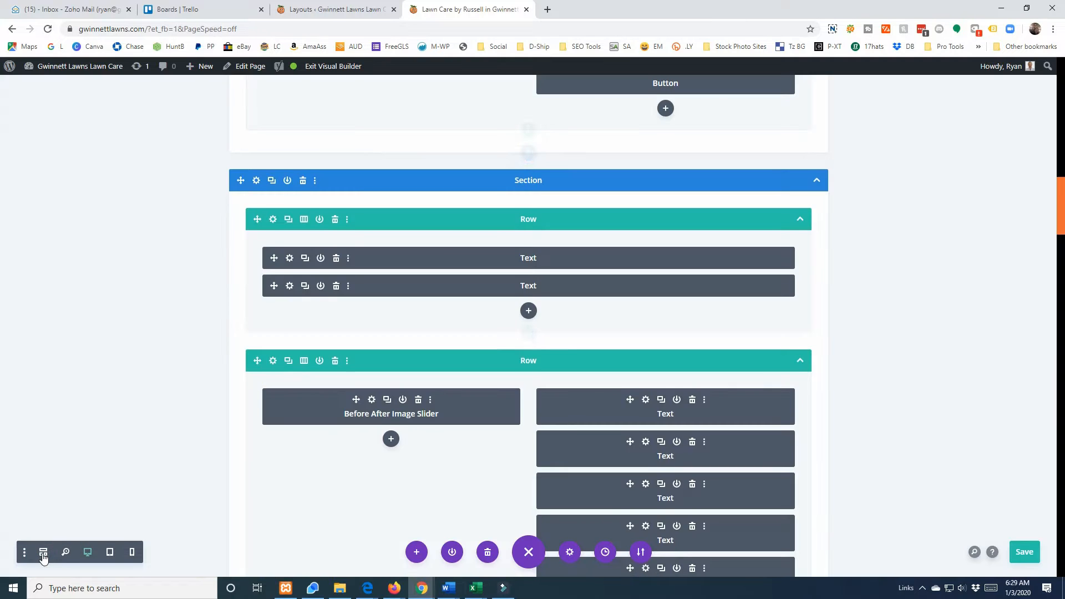
# Step: Examine the wireframe to compare the two Monthly Special sections and their rows and modules with the neighbouring sections
pyautogui.scroll(5, 484, 397)
pyautogui.scroll(-6, 483, 397)
pyautogui.scroll(10, 552, 421)
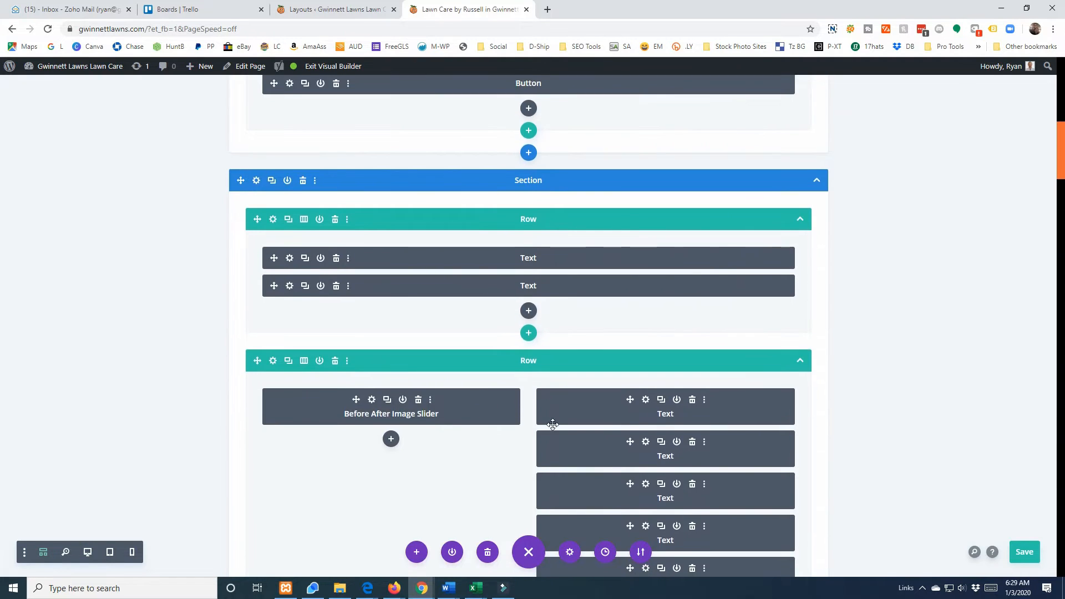
pyautogui.scroll(-15, 553, 424)
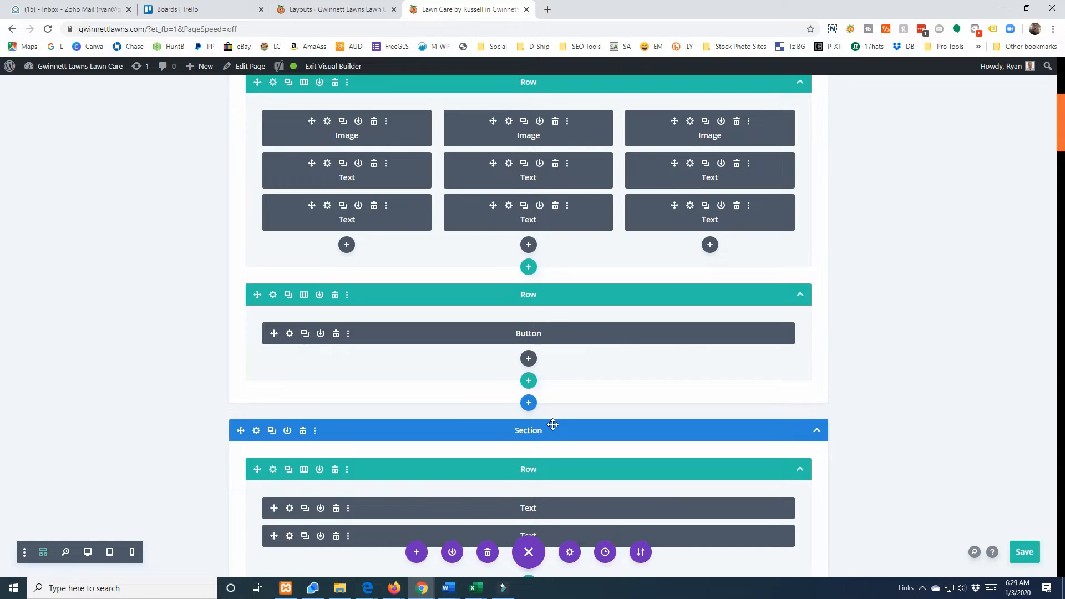
pyautogui.scroll(4, 552, 425)
pyautogui.scroll(-3, 552, 424)
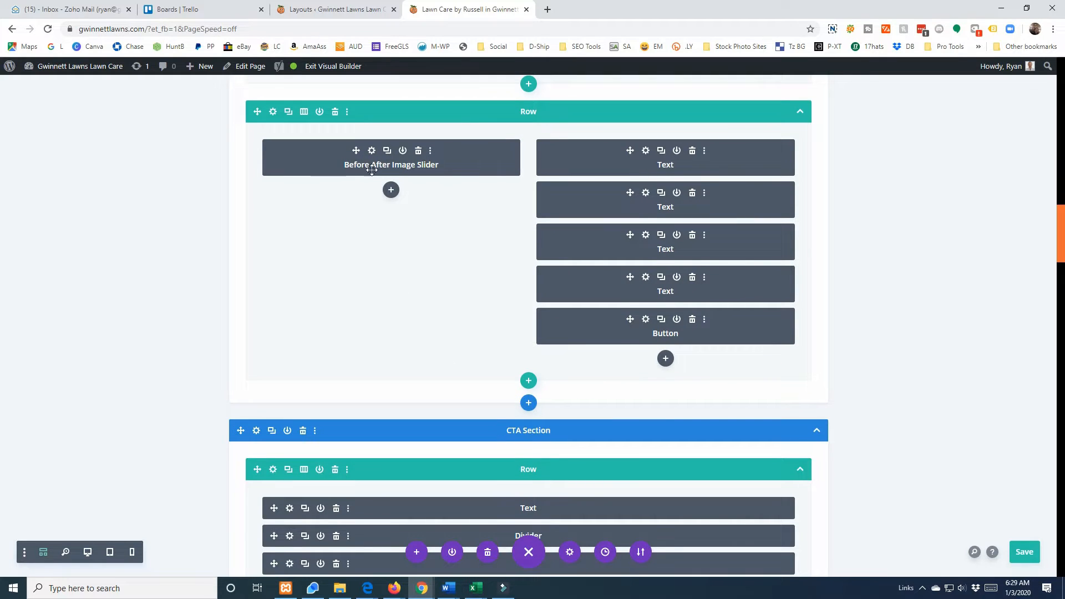
pyautogui.scroll(-5, 435, 202)
pyautogui.scroll(2, 435, 238)
pyautogui.scroll(1, 449, 328)
pyautogui.scroll(-10, 450, 328)
pyautogui.scroll(15, 449, 327)
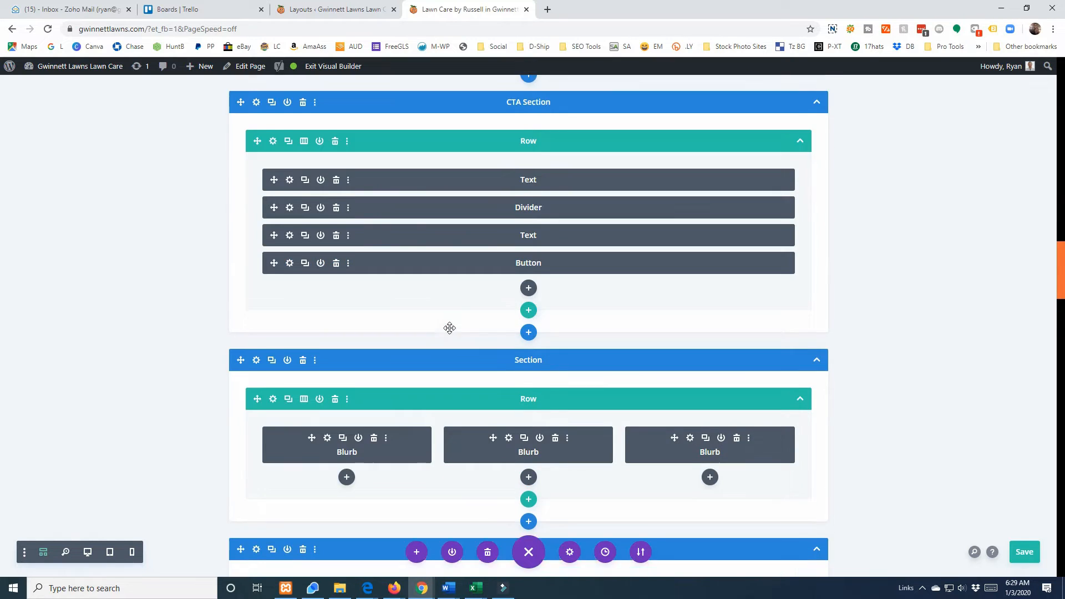
pyautogui.scroll(-5, 448, 331)
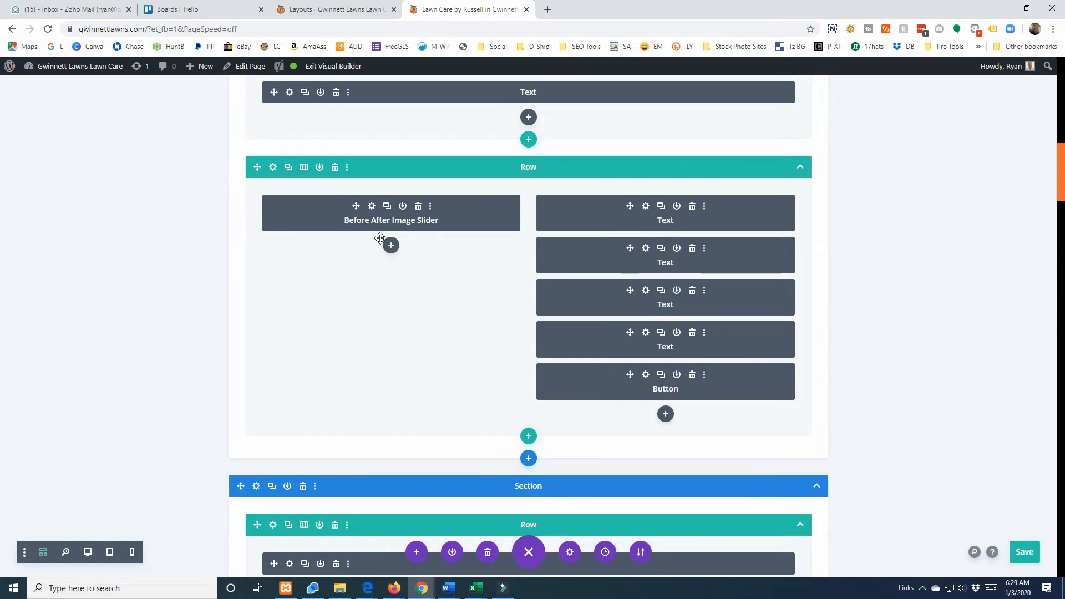
pyautogui.scroll(-2, 391, 233)
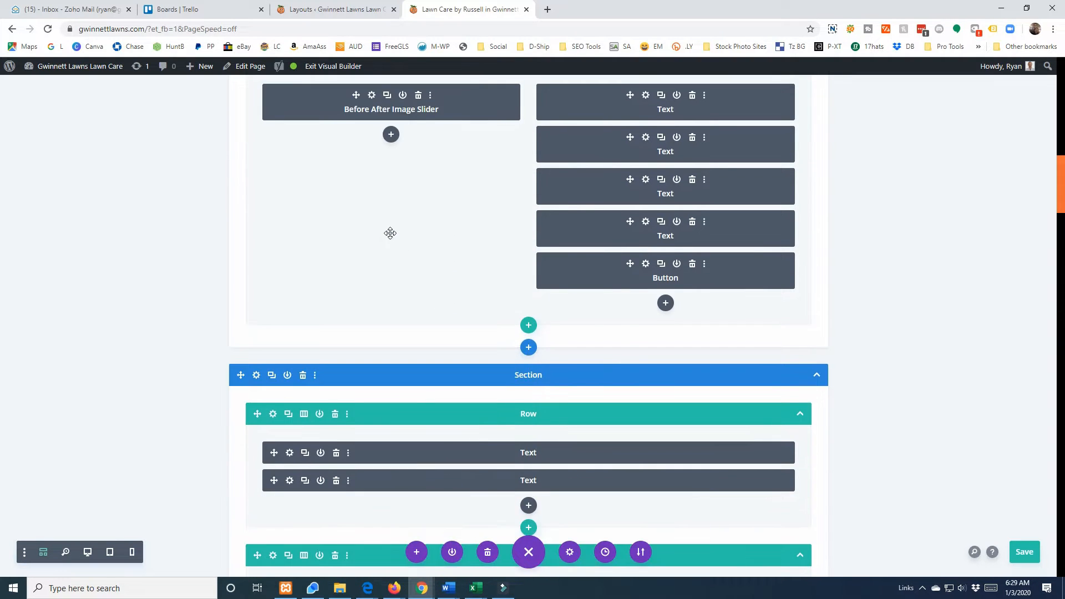
pyautogui.scroll(-3, 391, 233)
pyautogui.scroll(-2, 327, 260)
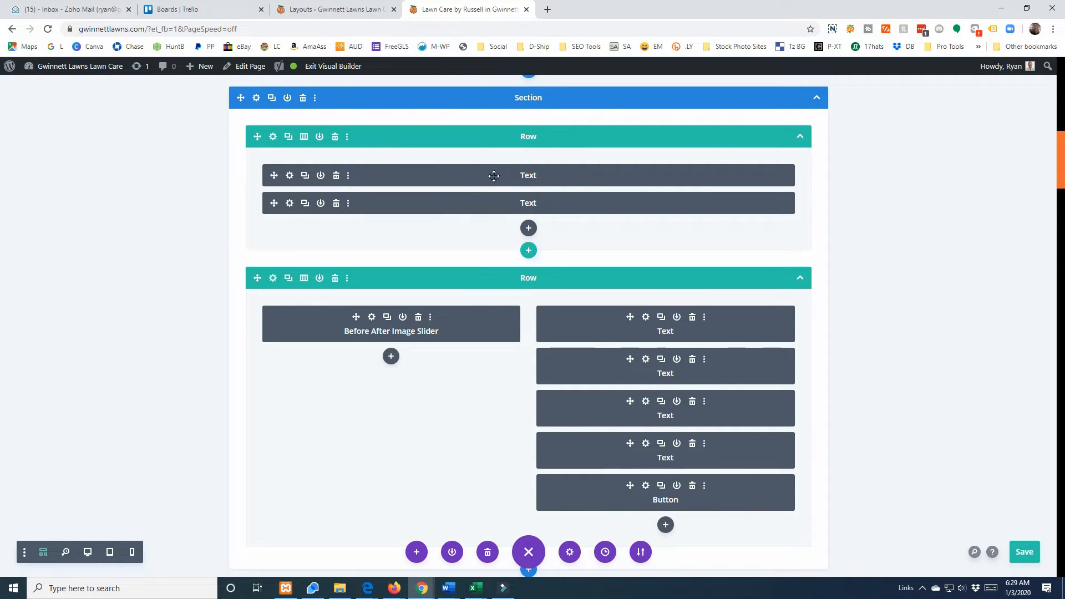
pyautogui.scroll(-2, 346, 130)
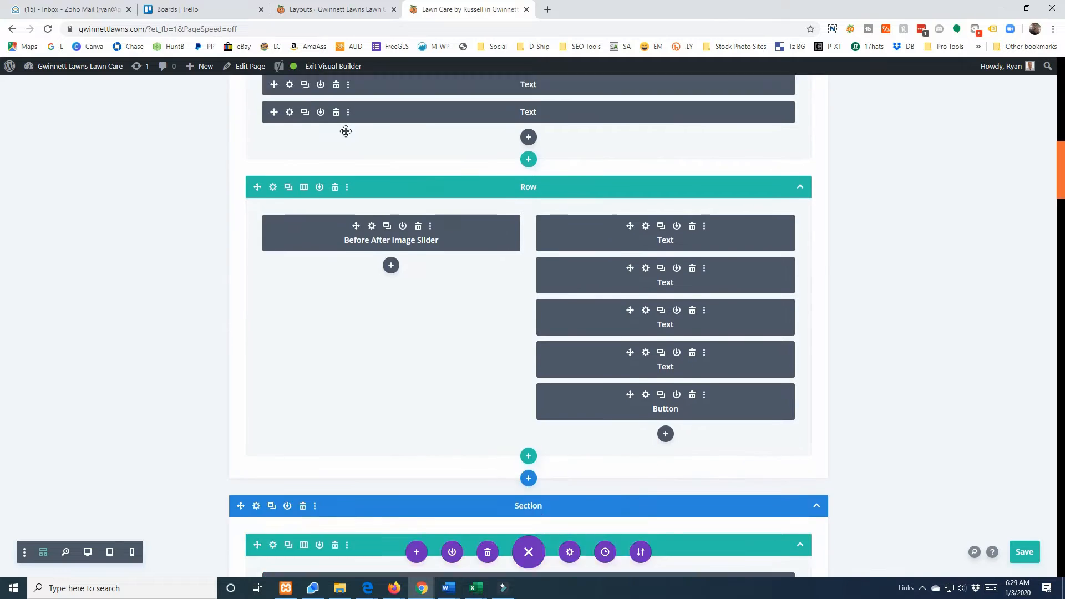
pyautogui.scroll(3, 346, 131)
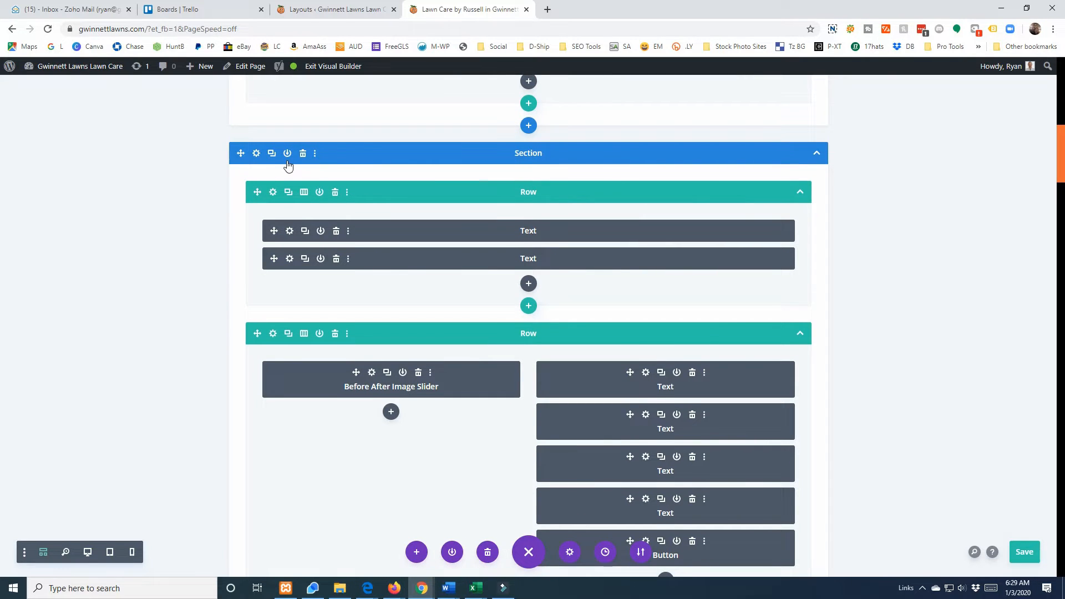
pyautogui.scroll(-6, 288, 165)
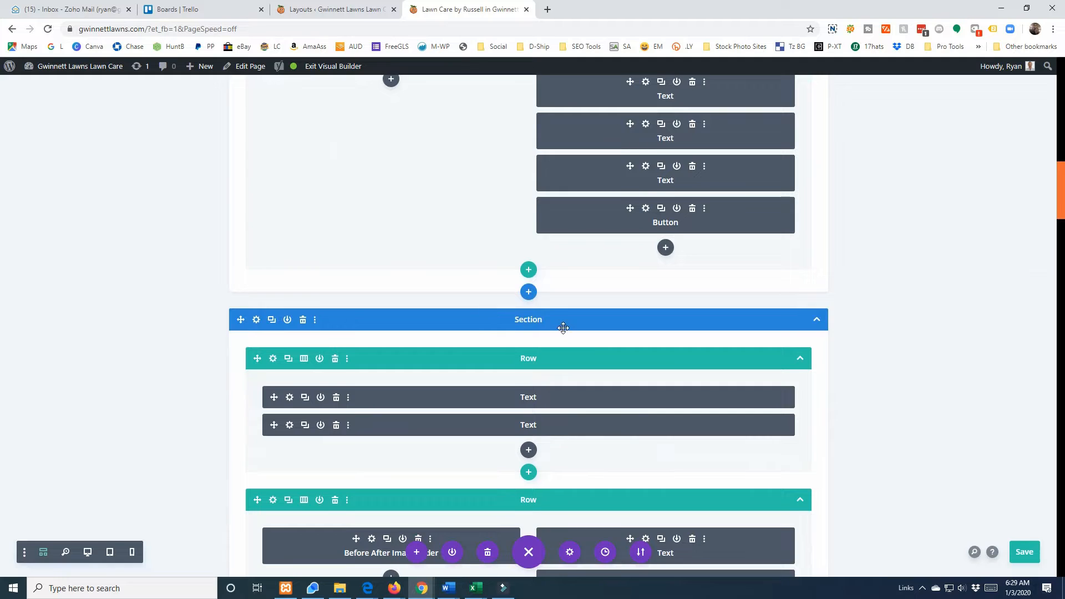
pyautogui.scroll(-1, 563, 327)
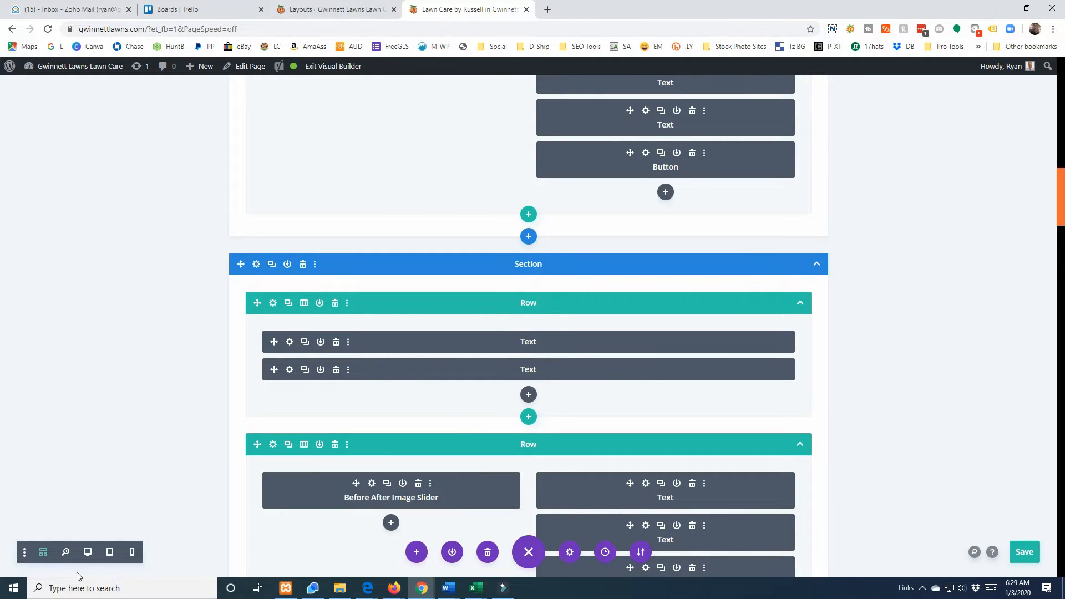
# Step: Switch the builder back to desktop view and find the Monthly Special sections on the page
pyautogui.click(88, 551)
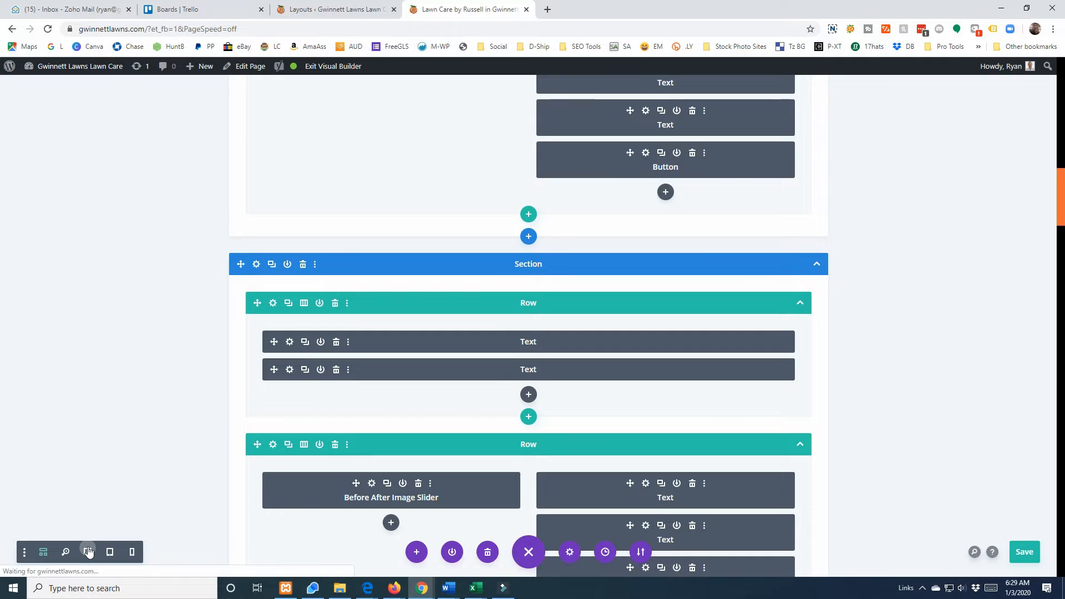
pyautogui.scroll(3, 301, 410)
pyautogui.scroll(-8, 300, 409)
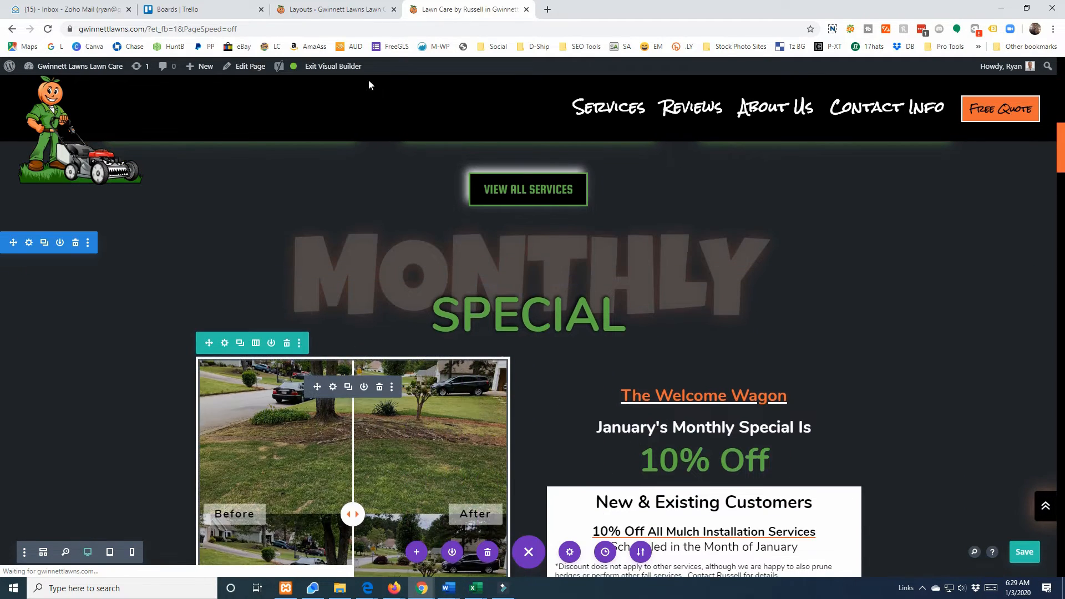
# Step: Trash the gwinnett specials layout in the Divi Library, delete it permanently and return to the home page's builder
pyautogui.click(311, 9)
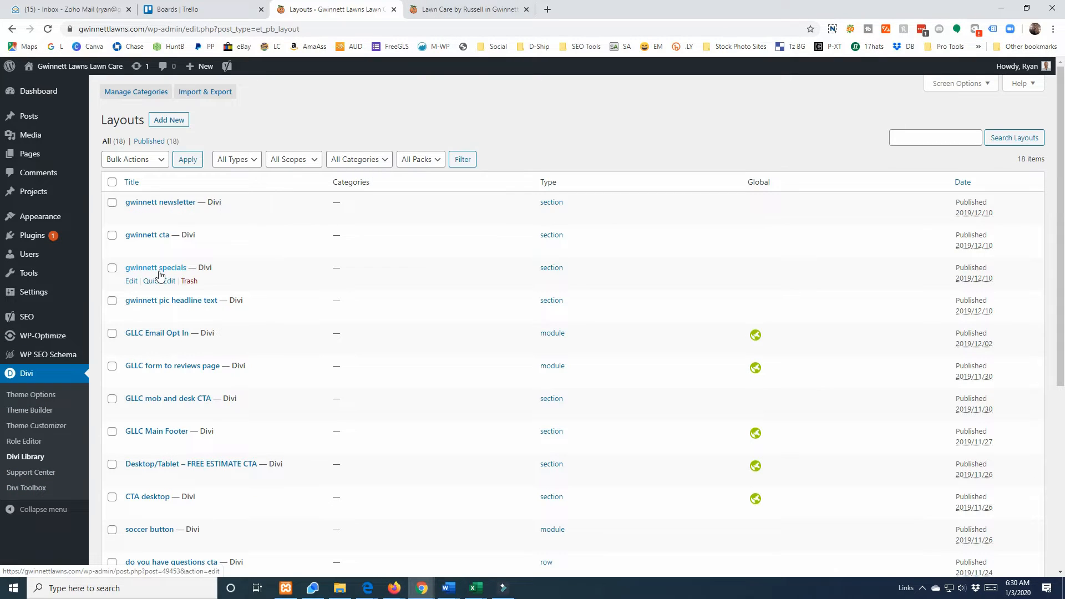
pyautogui.click(189, 281)
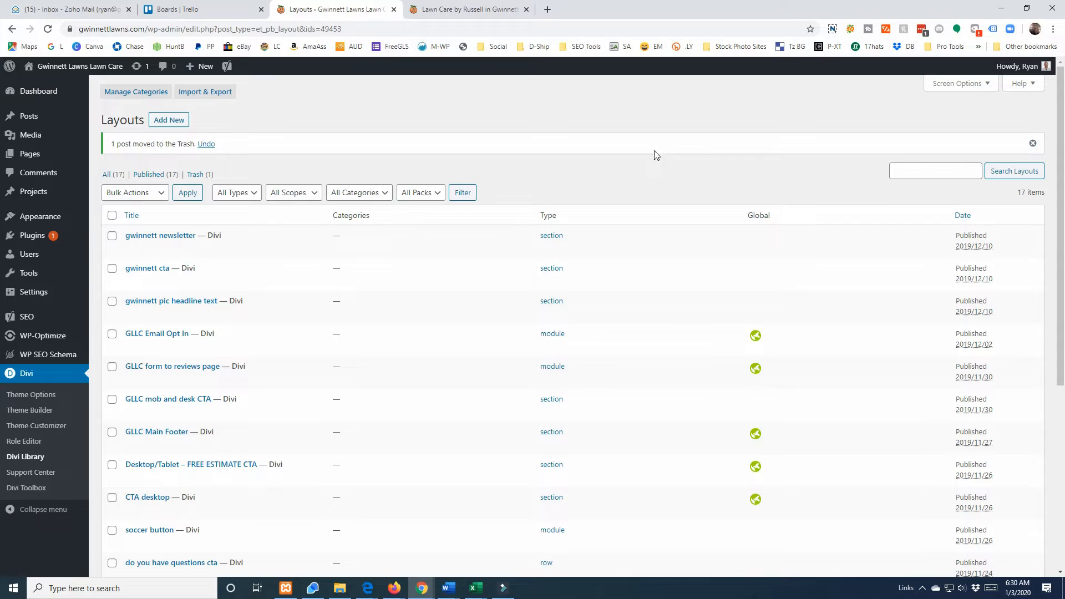
pyautogui.click(202, 177)
pyautogui.moveTo(105, 214)
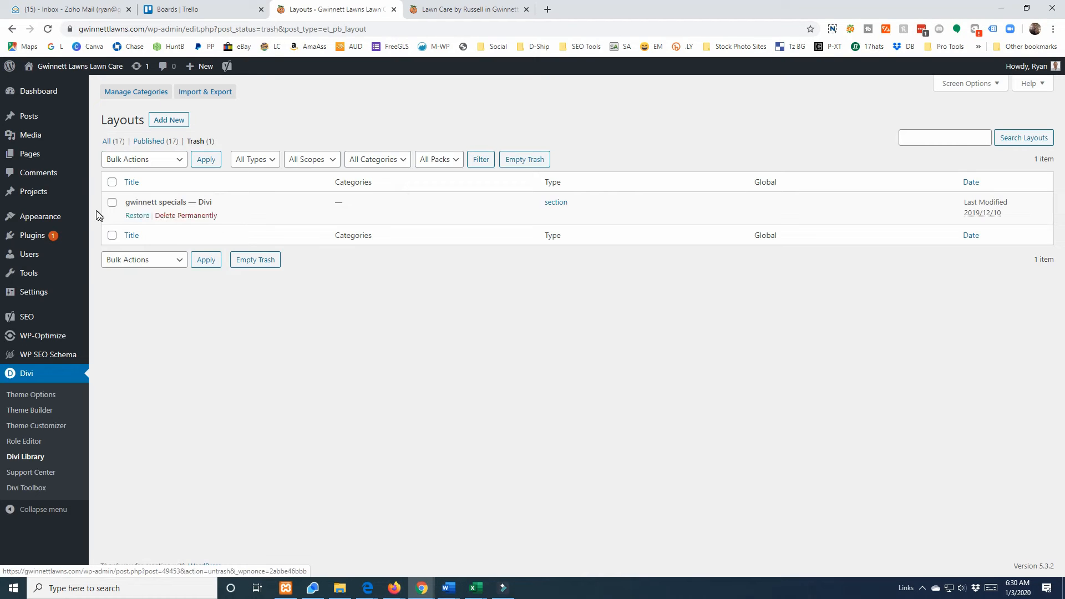
pyautogui.click(183, 217)
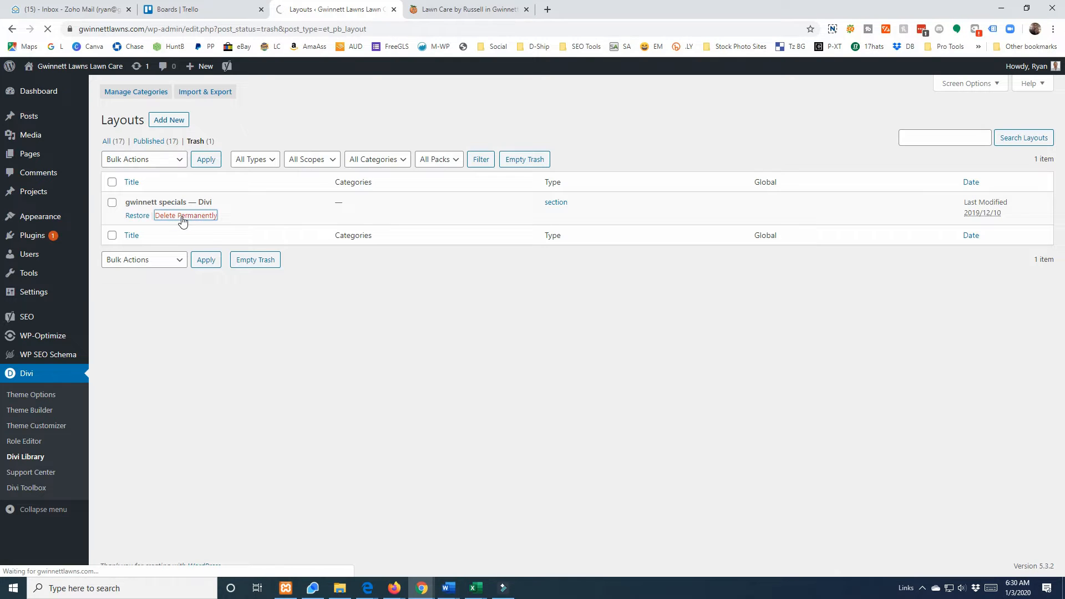
pyautogui.click(471, 10)
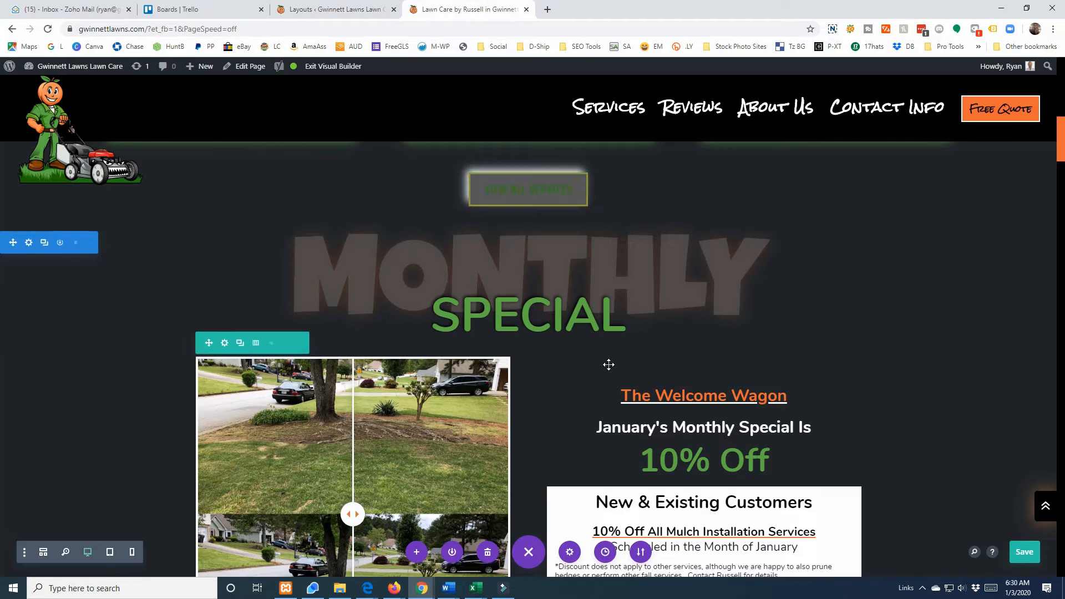
pyautogui.scroll(-7, 625, 367)
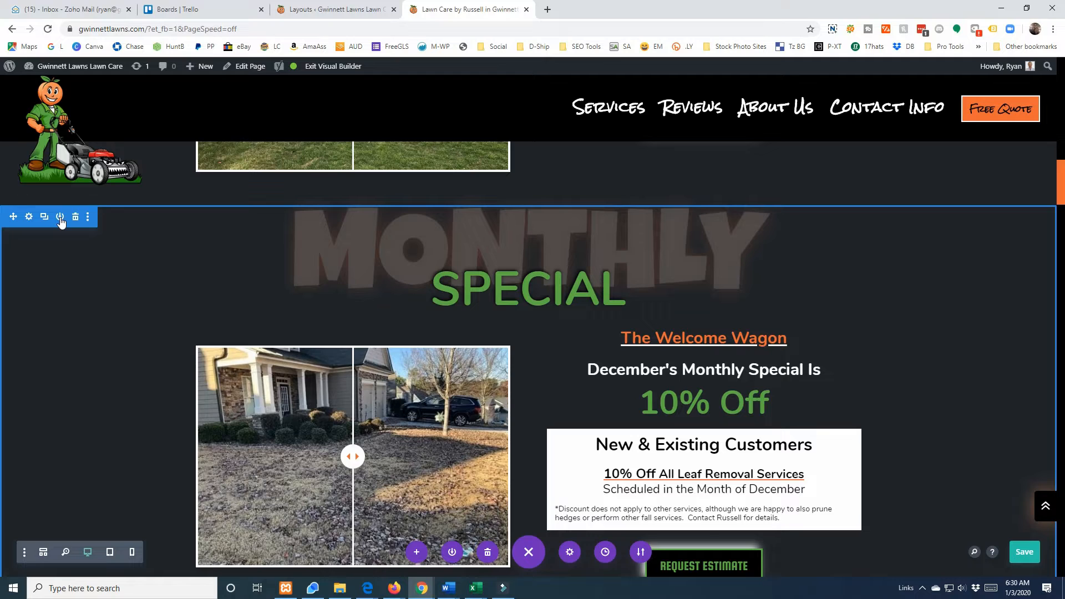
pyautogui.click(61, 220)
pyautogui.click(73, 338)
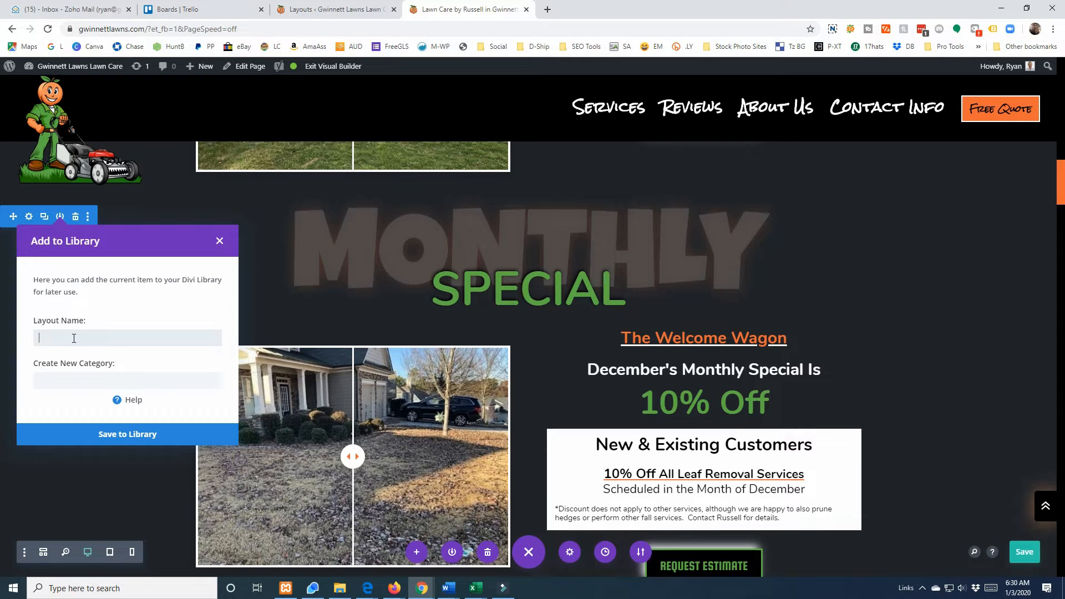
pyautogui.click(220, 241)
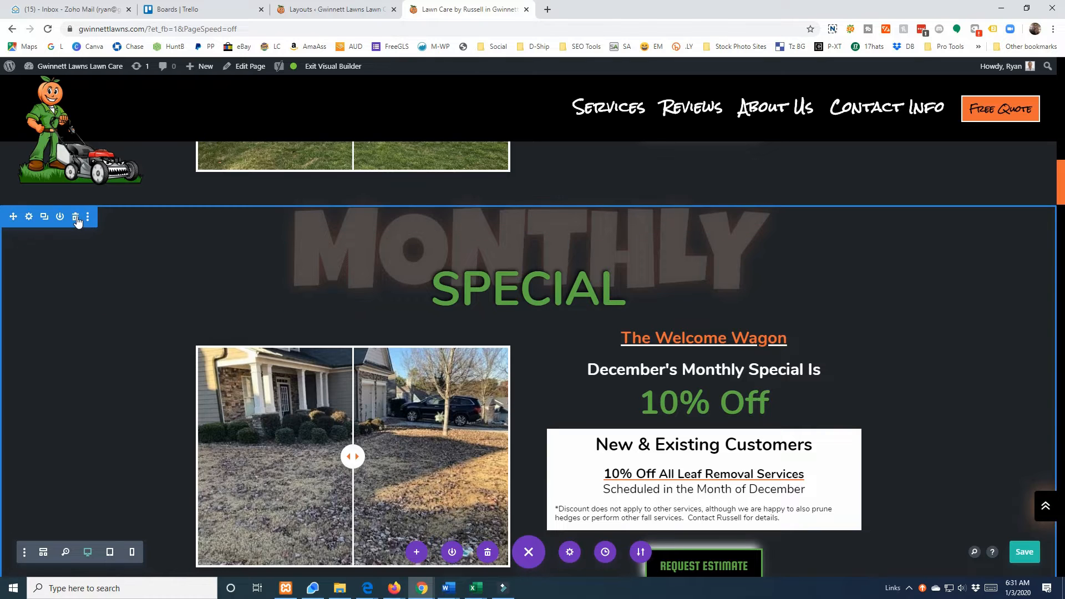
# Step: Delete the December Monthly Special section from the home page and save the page
pyautogui.click(76, 218)
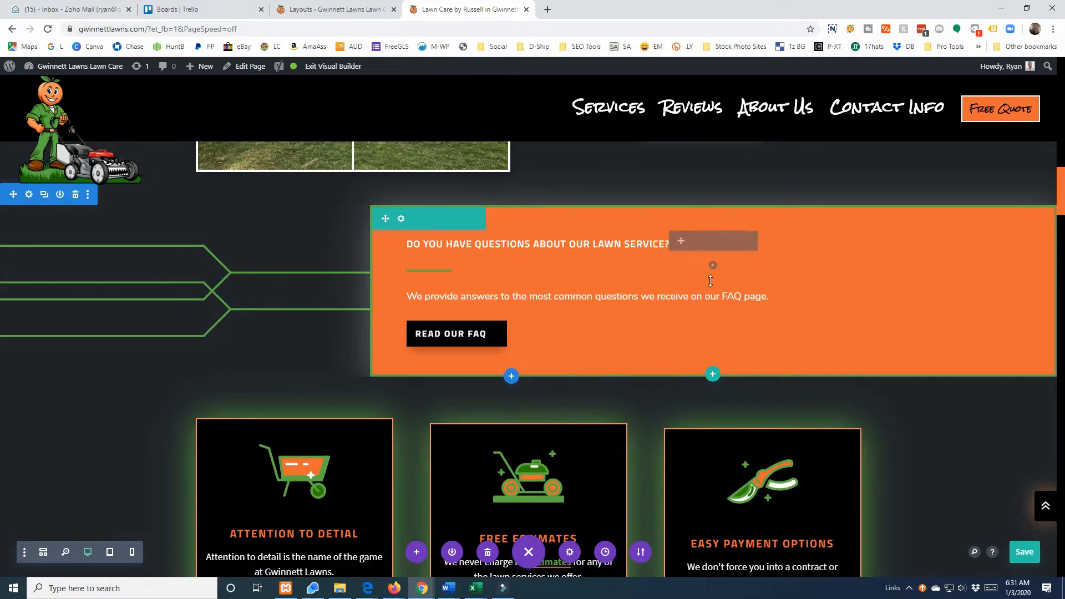
pyautogui.scroll(5, 678, 295)
pyautogui.scroll(2, 628, 315)
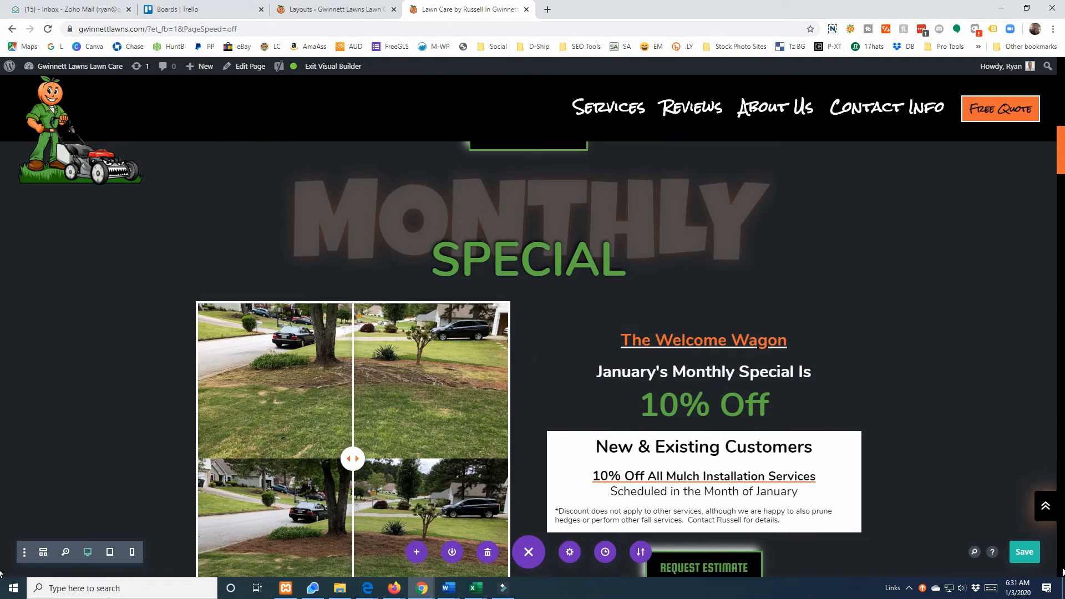
pyautogui.click(1025, 552)
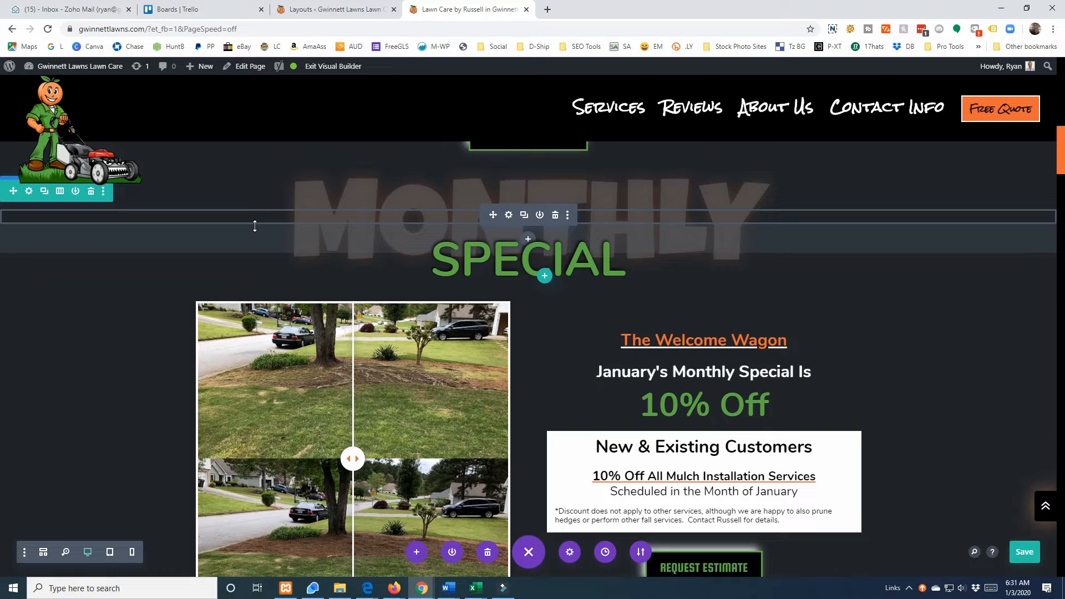
pyautogui.click(310, 9)
pyautogui.click(466, 6)
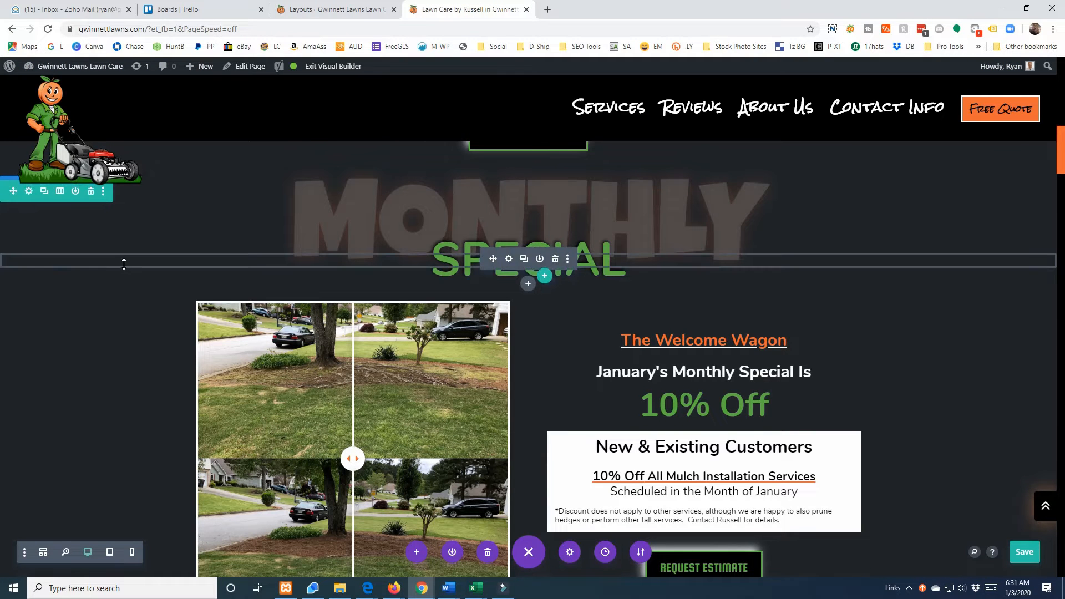
pyautogui.scroll(1, 32, 248)
pyautogui.hotkey('ctrl', 's')
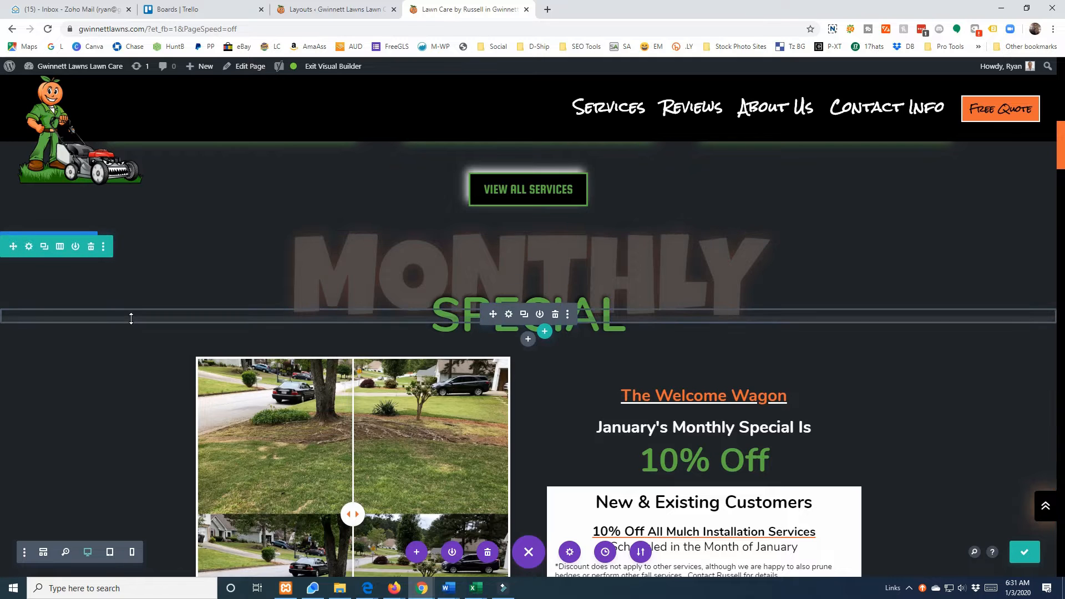
# Step: Restore the page to the Loaded Layout state from the editing history
pyautogui.scroll(-2, 131, 318)
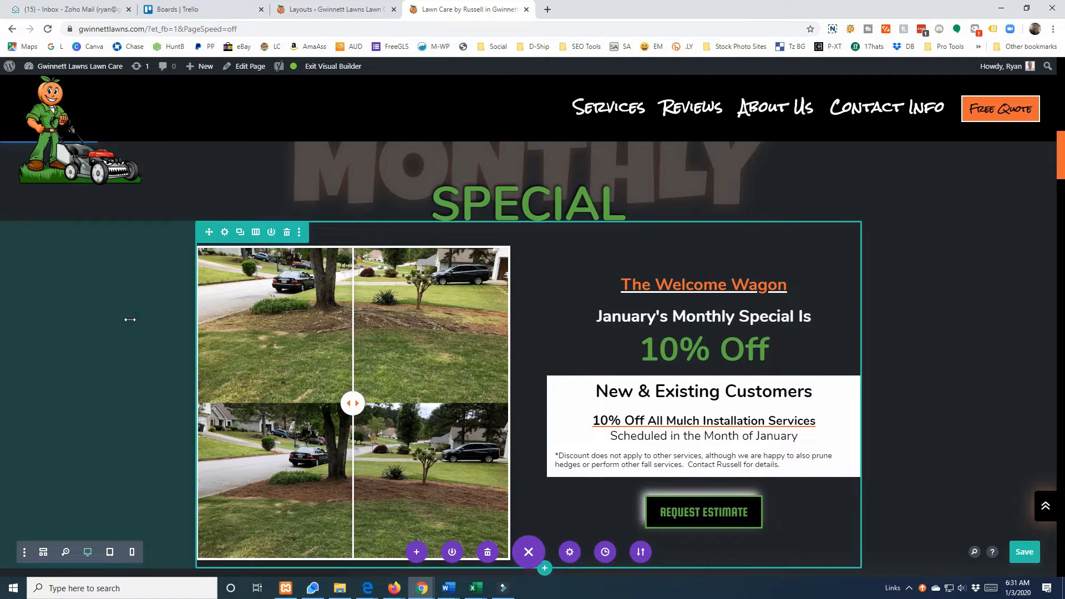
pyautogui.scroll(2, 138, 297)
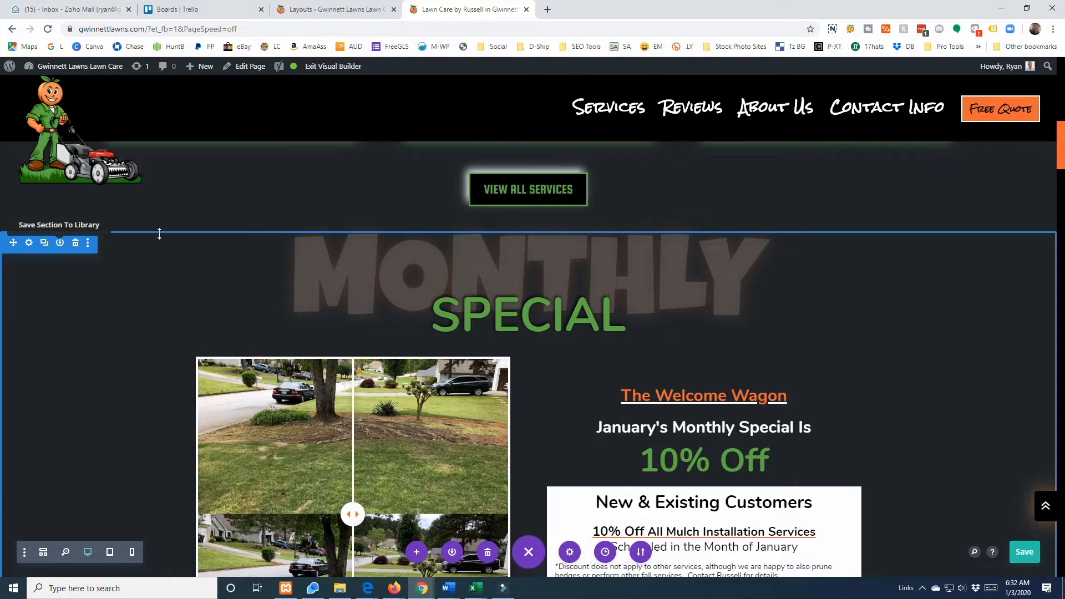
pyautogui.scroll(-1, 480, 319)
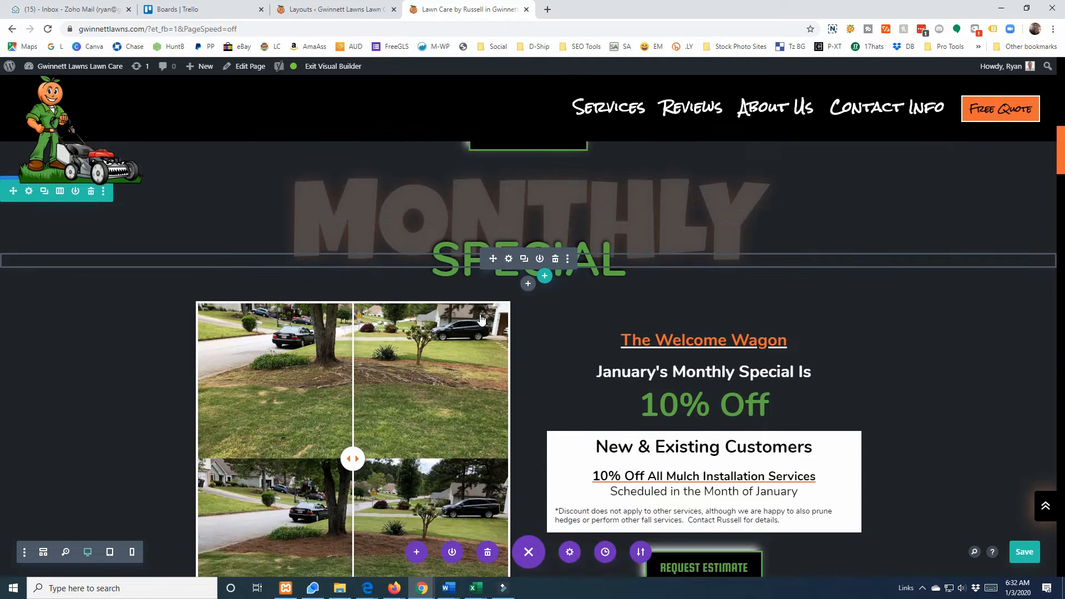
pyautogui.scroll(-1, 401, 348)
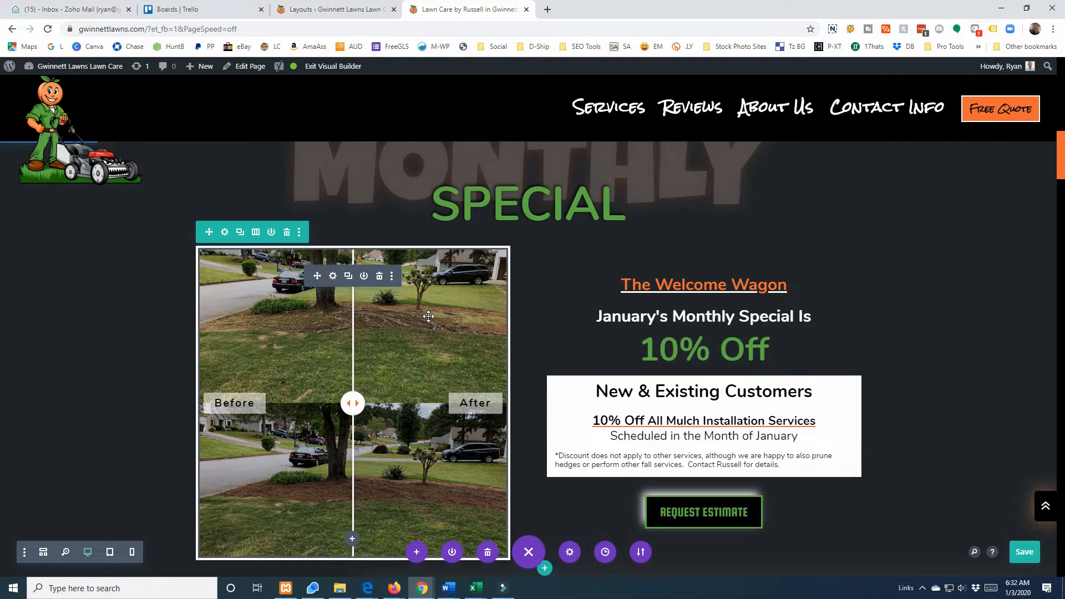
pyautogui.scroll(-1, 428, 316)
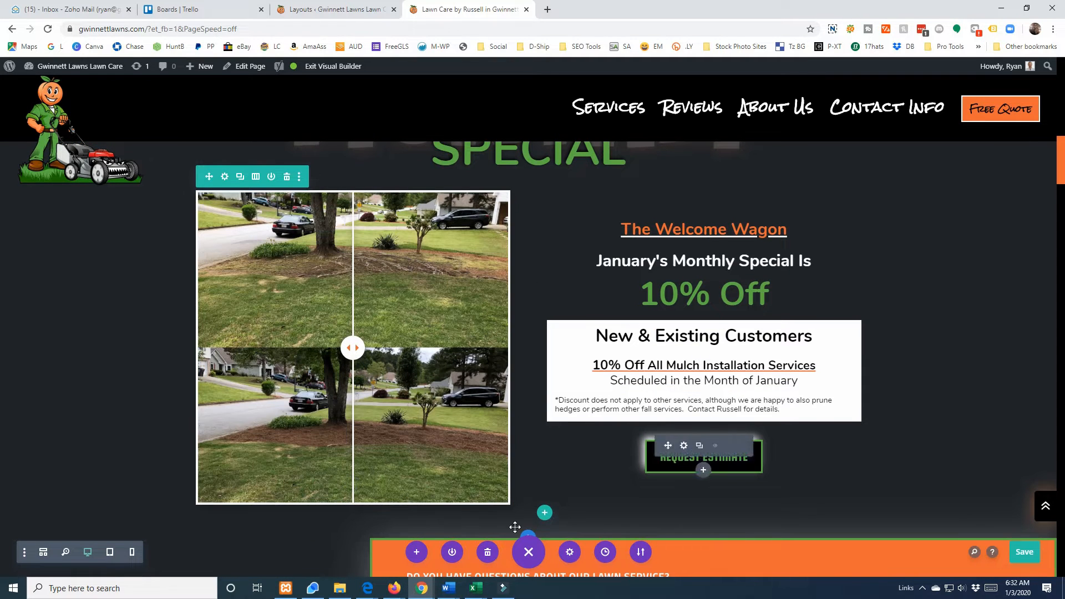
pyautogui.click(605, 552)
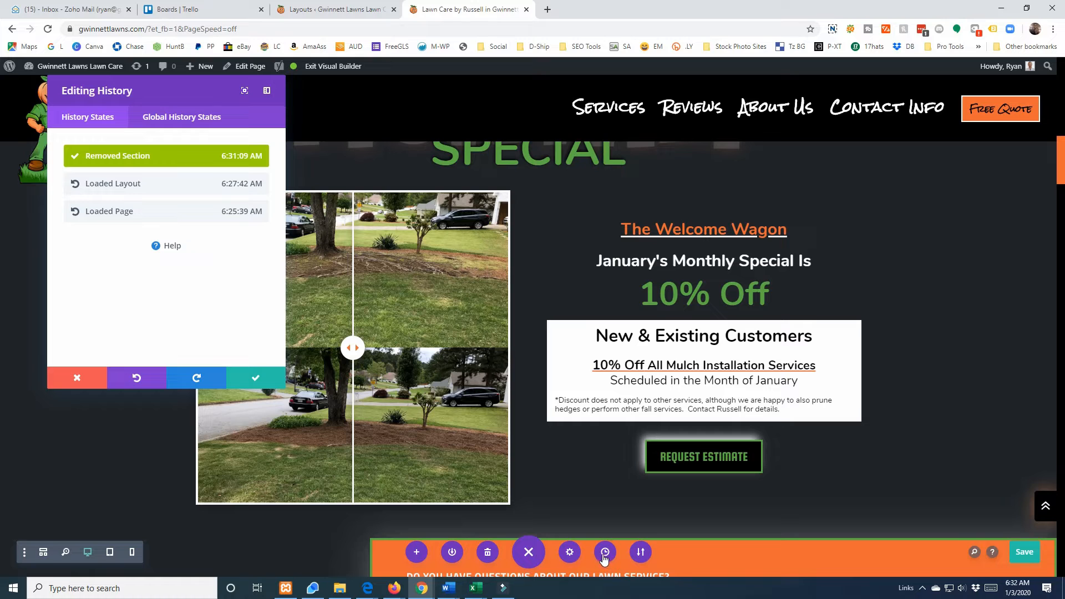
pyautogui.click(132, 186)
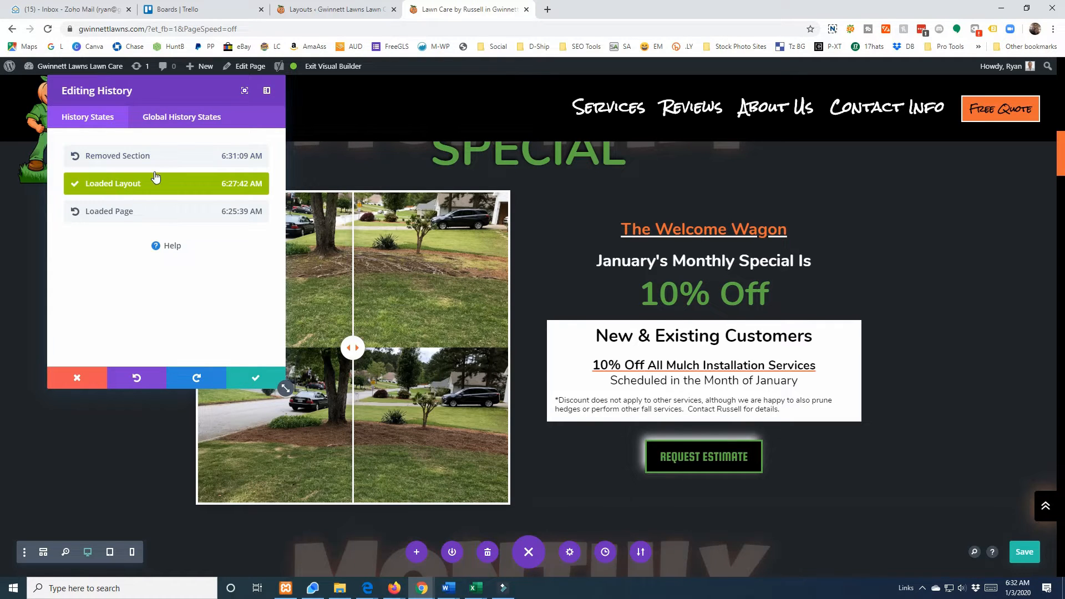
pyautogui.click(255, 378)
# Step: Start adding the December Monthly Special section to the library with the layout name "Special - 12 - December"
pyautogui.scroll(-6, 167, 376)
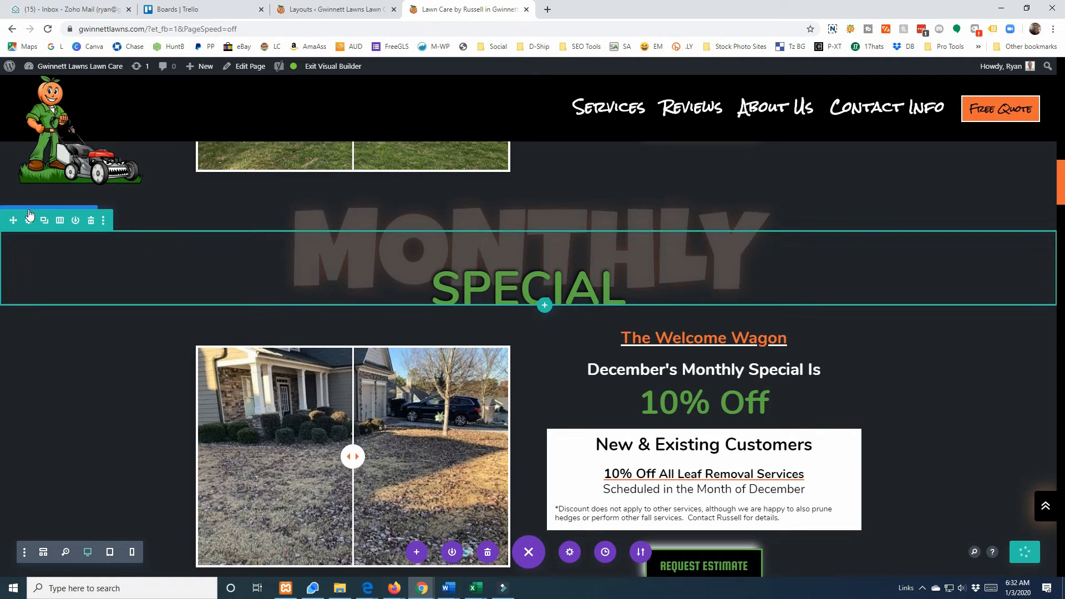
pyautogui.click(60, 220)
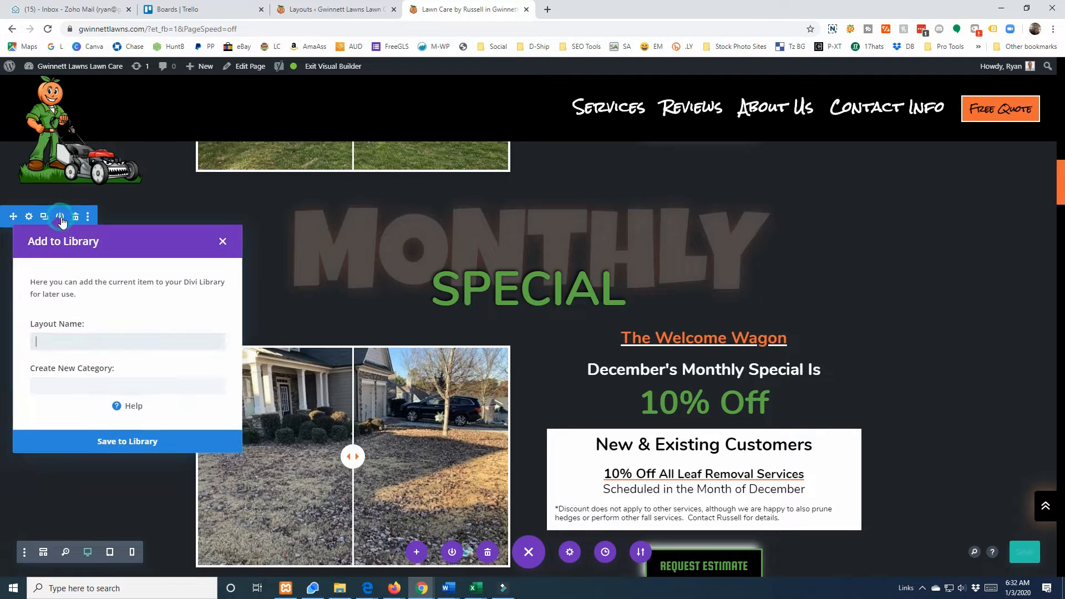
pyautogui.click(89, 339)
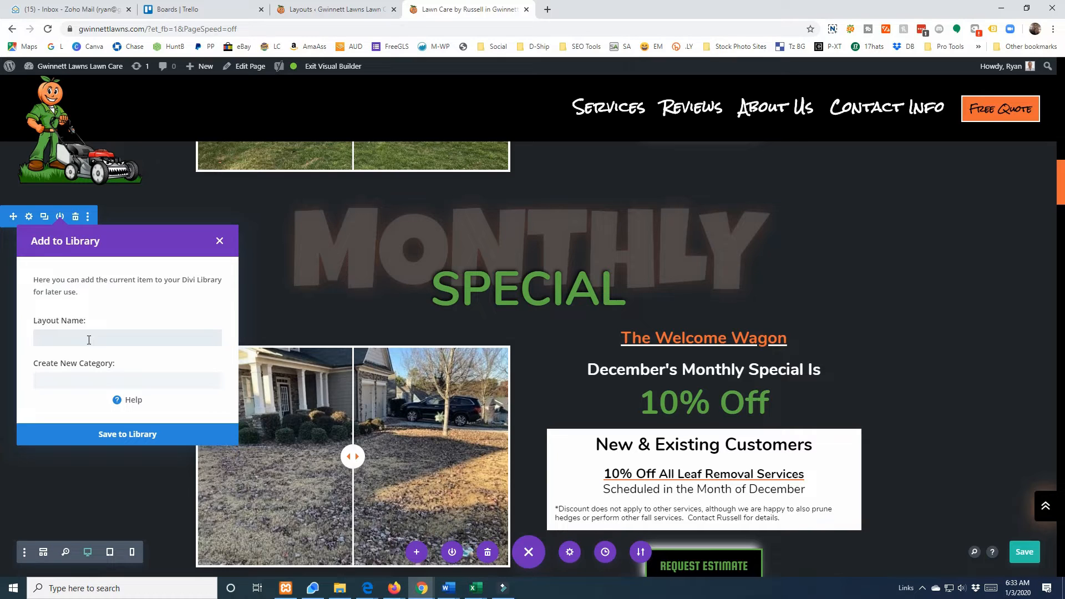
pyautogui.write('ember')
pyautogui.write(' Spe')
pyautogui.press('BackSpace')
pyautogui.press('BackSpace')
pyautogui.press('BackSpace')
pyautogui.press('BackSpace')
pyautogui.write('Special - 12 -')
pyautogui.moveTo(39, 338); pyautogui.dragTo(67, 340)
pyautogui.click(72, 339)
pyautogui.doubleClick(73, 339)
pyautogui.doubleClick(101, 338)
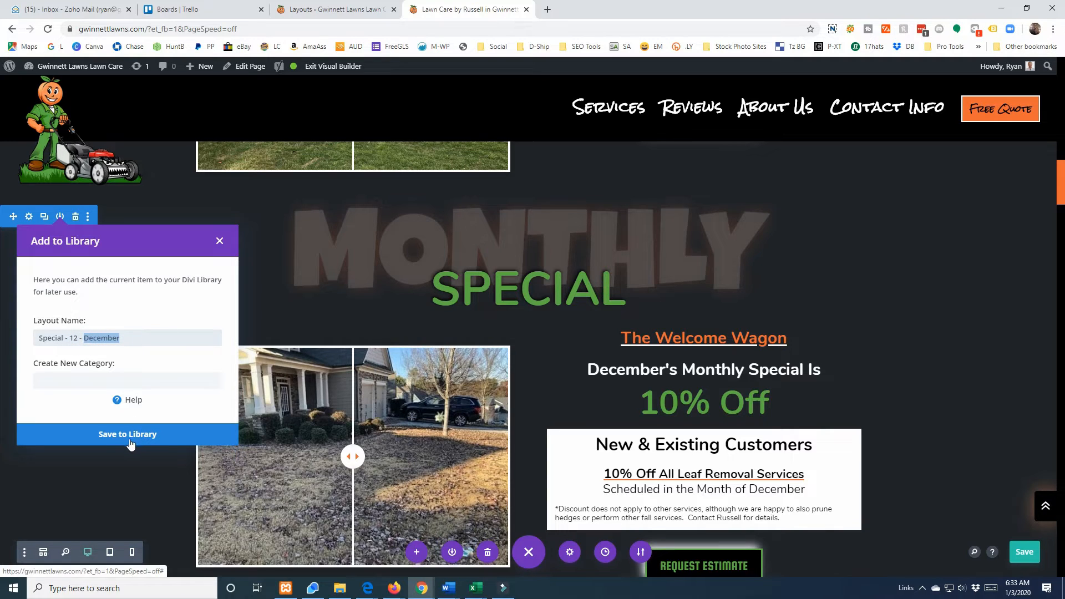
# Step: Assign a new category named "Specials" to the December layout and save it to the library
pyautogui.click(85, 378)
pyautogui.write('Specials')
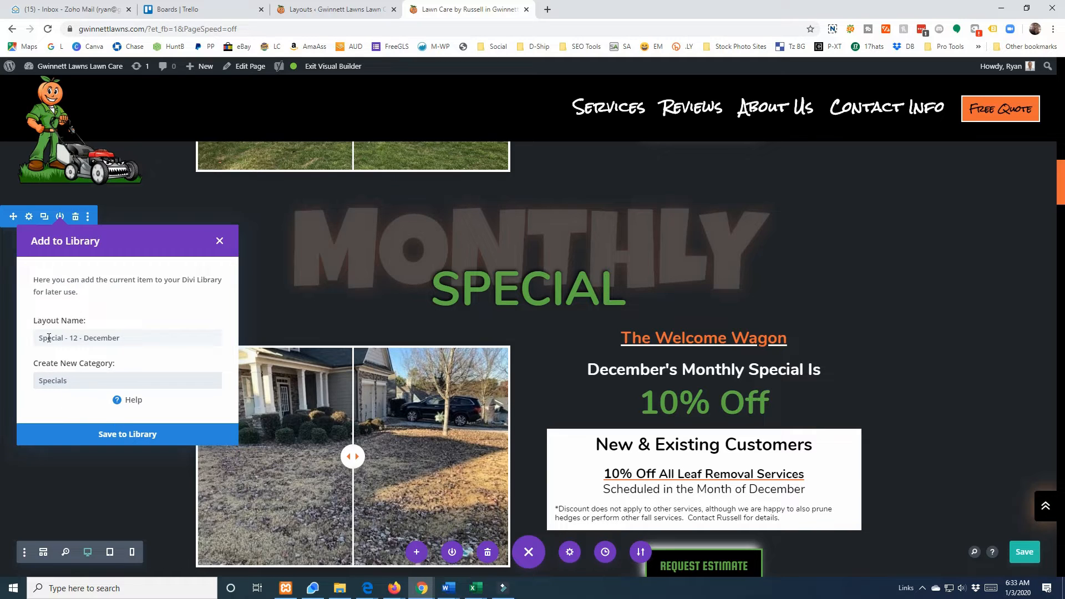
pyautogui.click(122, 433)
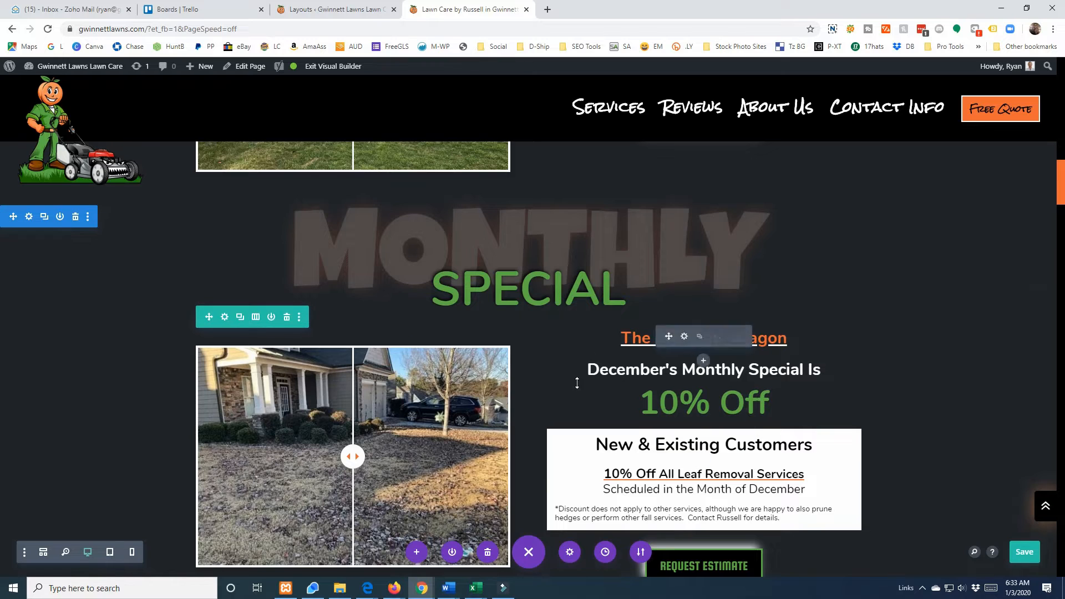
# Step: Remove the December Monthly Special section from the page now that it is in the library, and save the page
pyautogui.scroll(-2, 720, 455)
pyautogui.scroll(2, 321, 391)
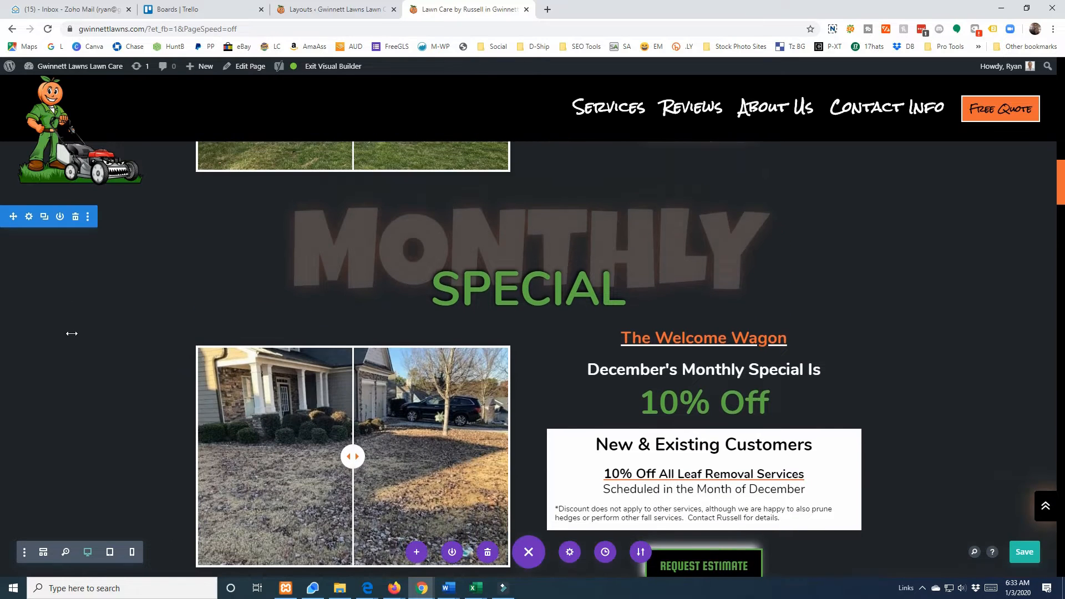
pyautogui.click(76, 217)
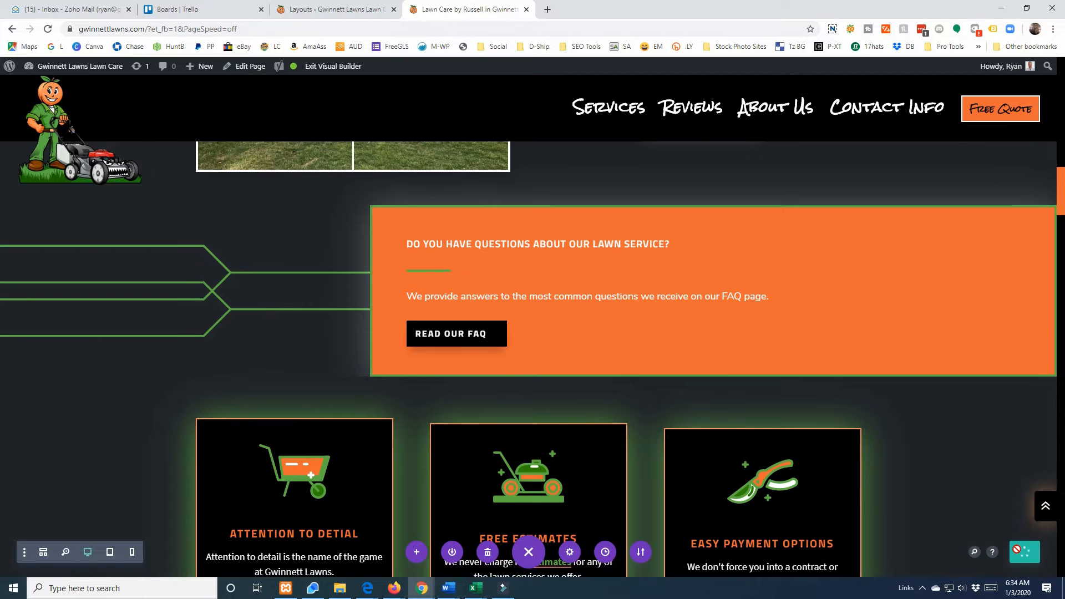
# Step: Switch to the Divi Library, list all layouts and check the entry for the December special
pyautogui.click(325, 10)
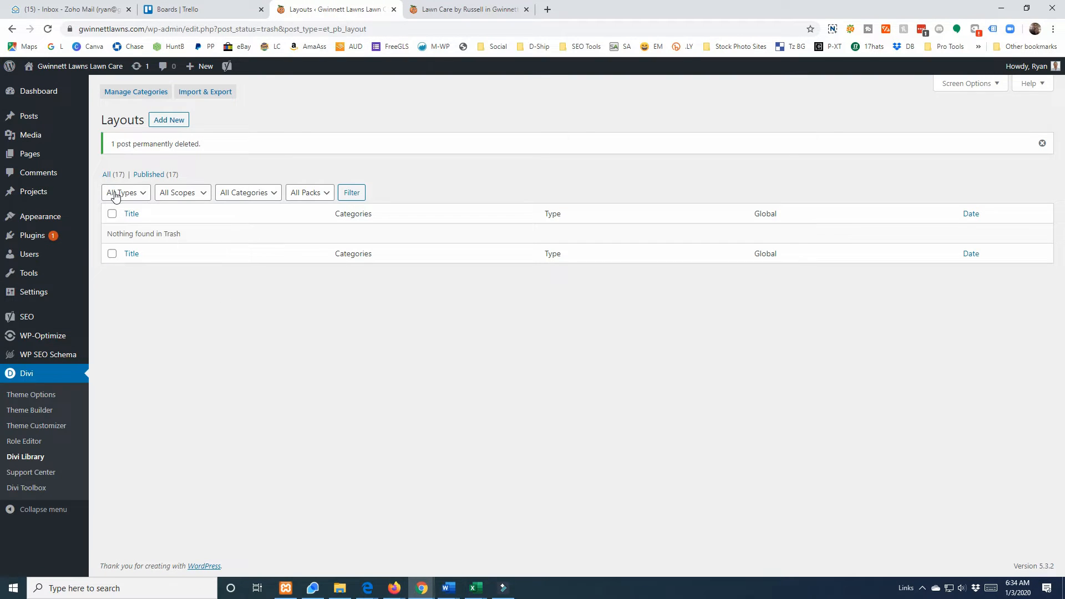
pyautogui.click(107, 174)
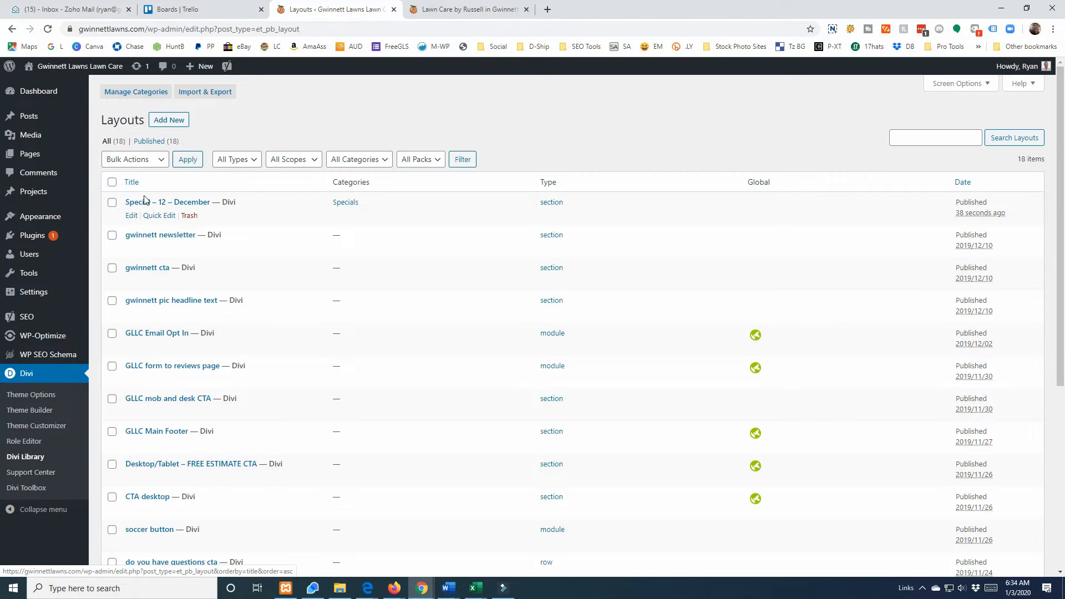
pyautogui.click(48, 29)
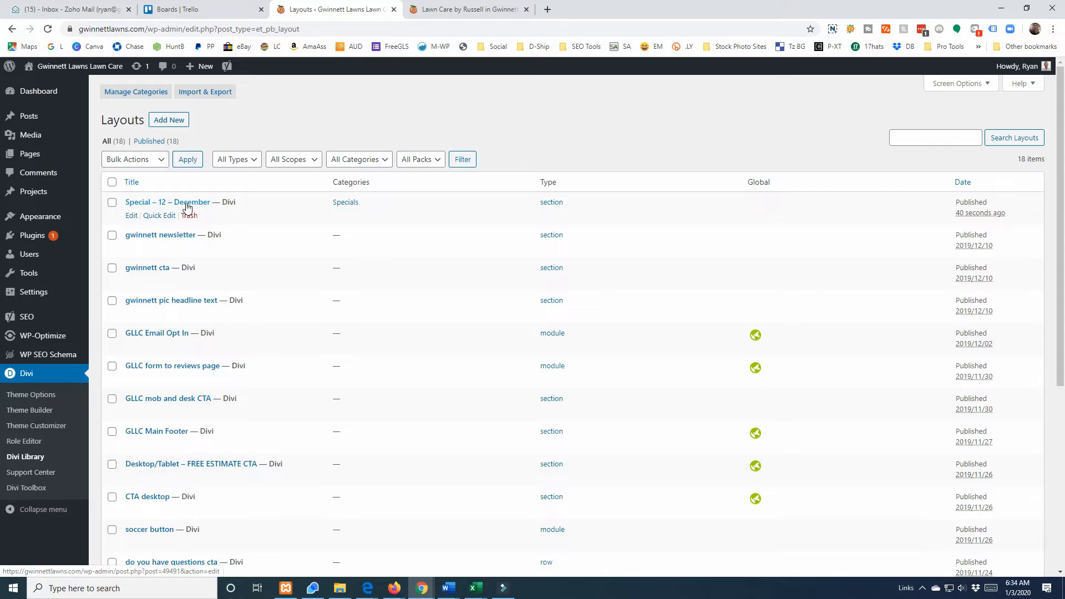
pyautogui.scroll(-5, 161, 413)
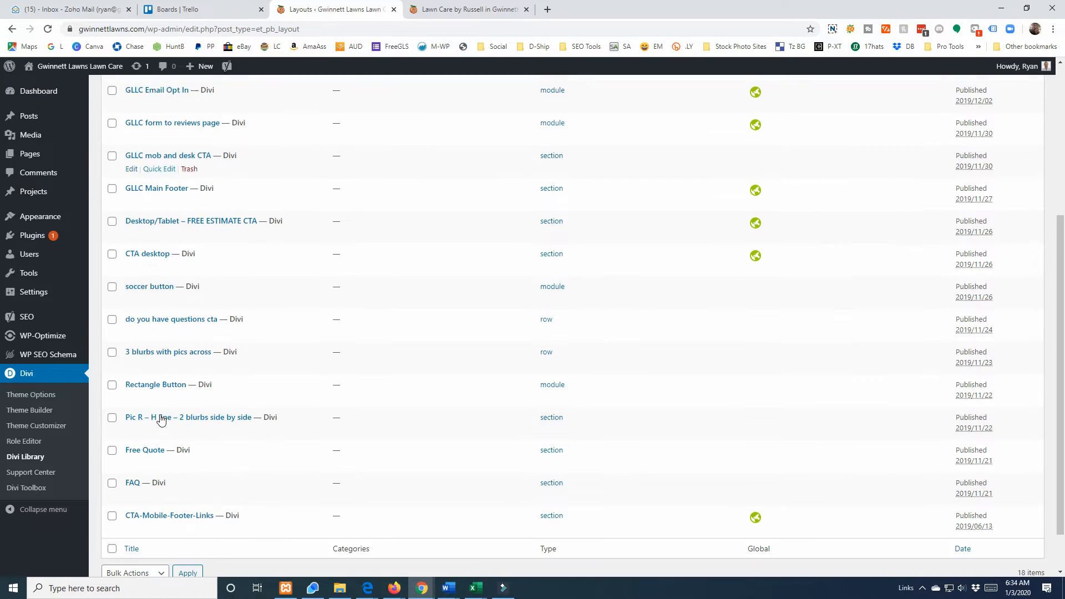
pyautogui.scroll(5, 145, 468)
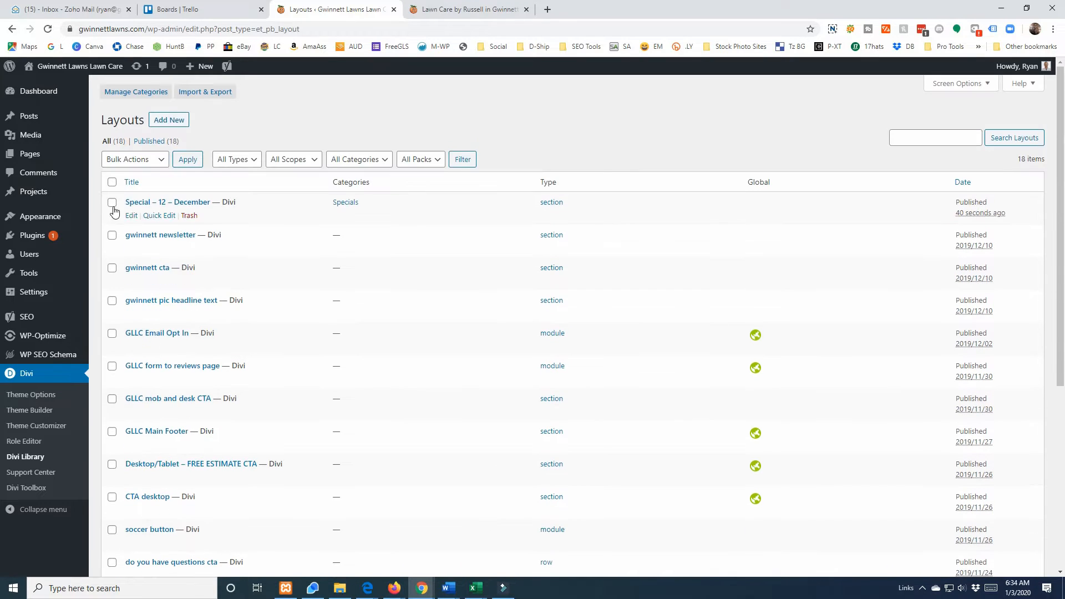
# Step: Return to the home page's builder and duplicate the January Monthly Special section
pyautogui.click(444, 9)
pyautogui.scroll(4, 547, 328)
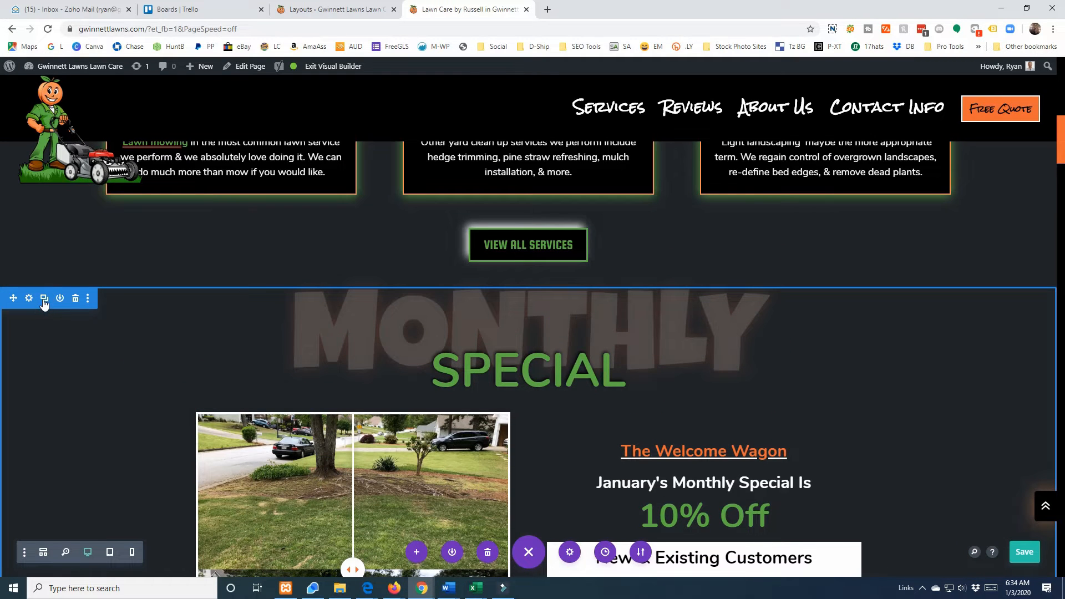
pyautogui.click(44, 303)
pyautogui.scroll(-7, 444, 400)
pyautogui.scroll(-4, 443, 399)
pyautogui.scroll(4, 477, 377)
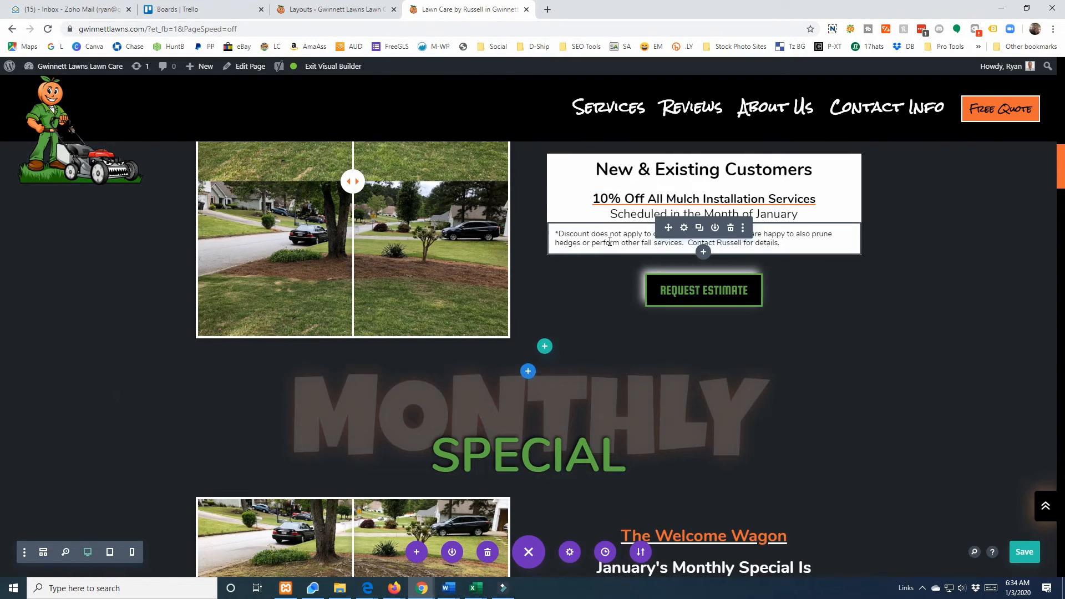
# Step: Review the discount disclaimer in the first January special section, focusing on the wording about other fall services
pyautogui.click(608, 234)
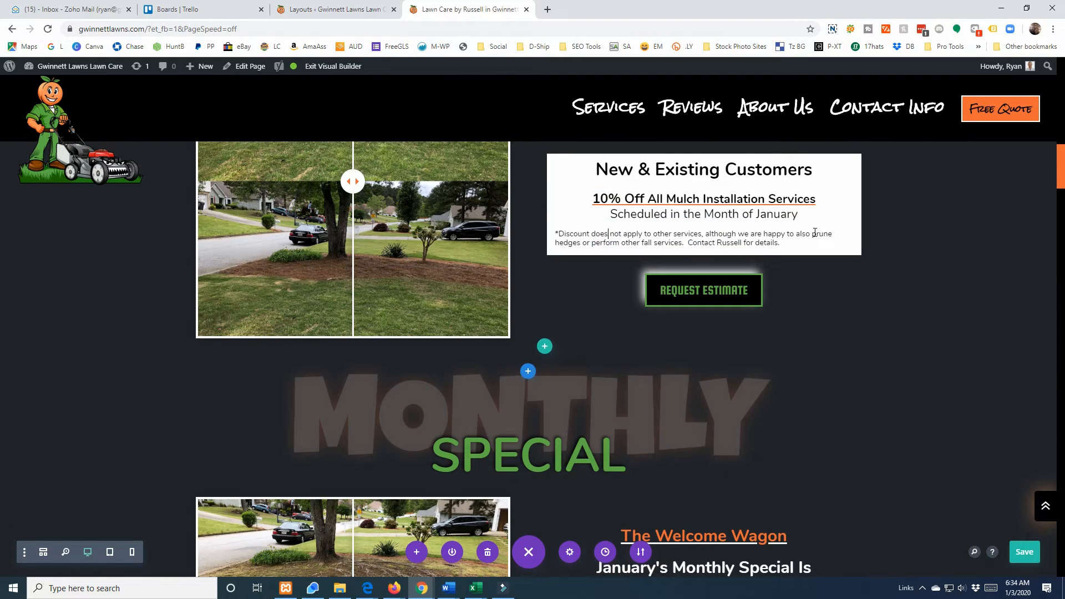
pyautogui.doubleClick(645, 244)
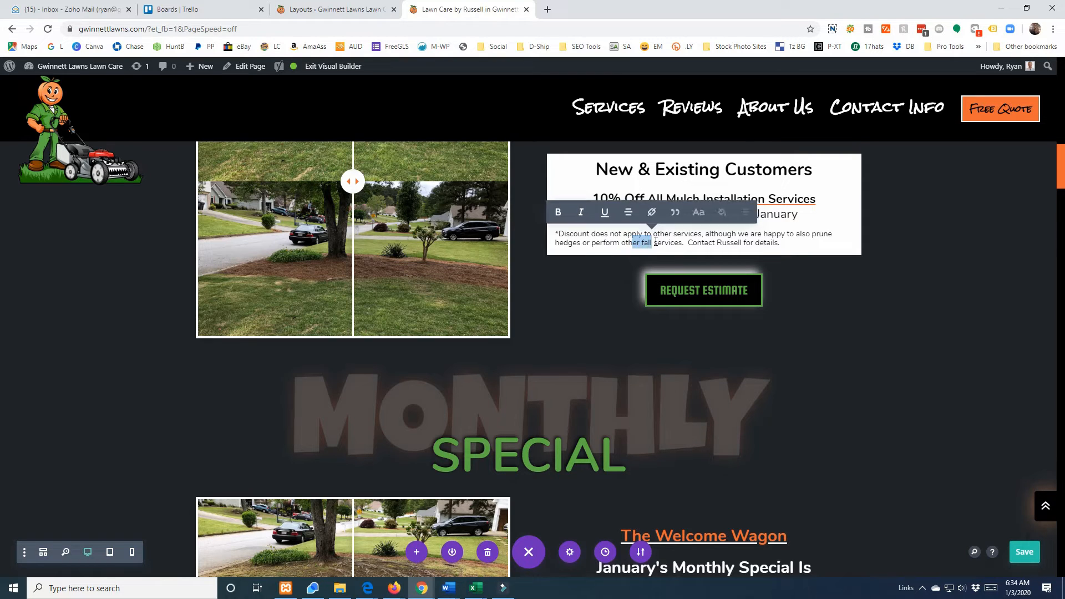
pyautogui.click(619, 240)
pyautogui.moveTo(604, 239); pyautogui.dragTo(678, 243)
pyautogui.click(678, 242)
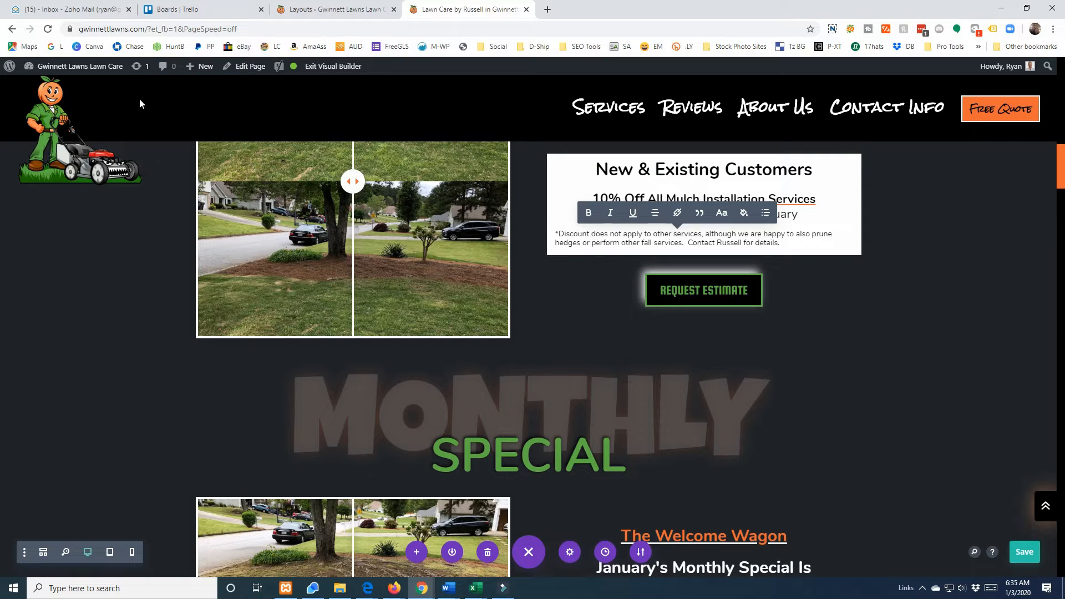
pyautogui.click(337, 105)
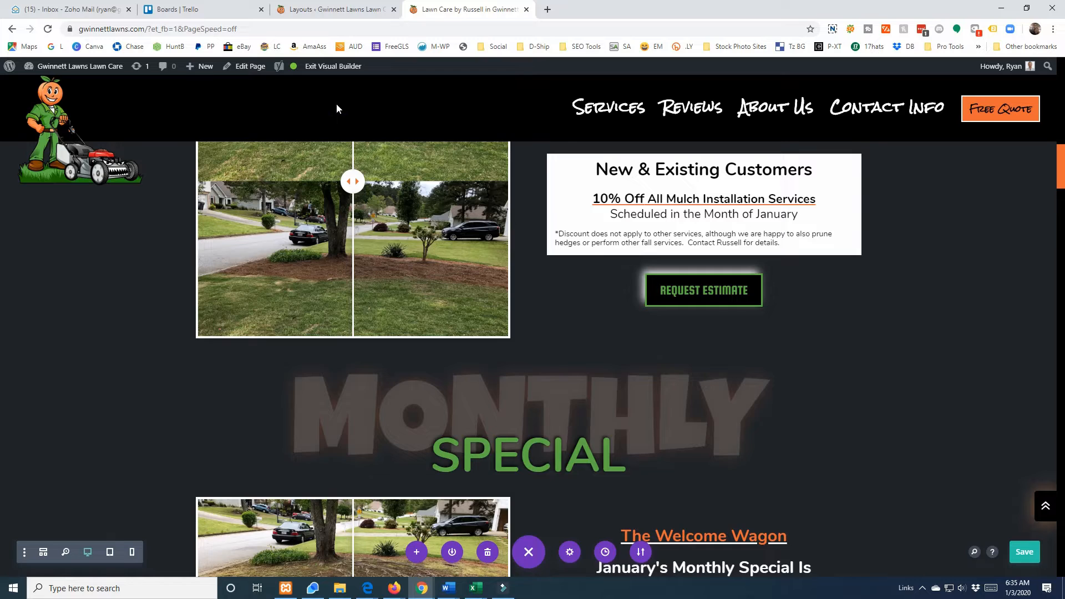
pyautogui.scroll(2, 337, 104)
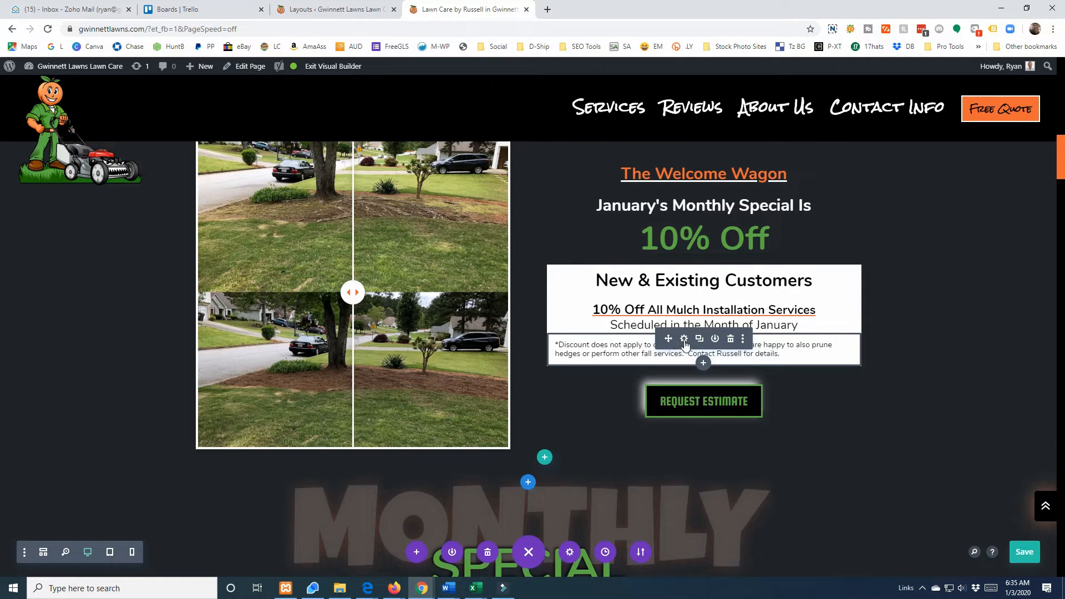
# Step: Try to move the row with the slider and offer text out of the first January special section
pyautogui.scroll(1, 605, 405)
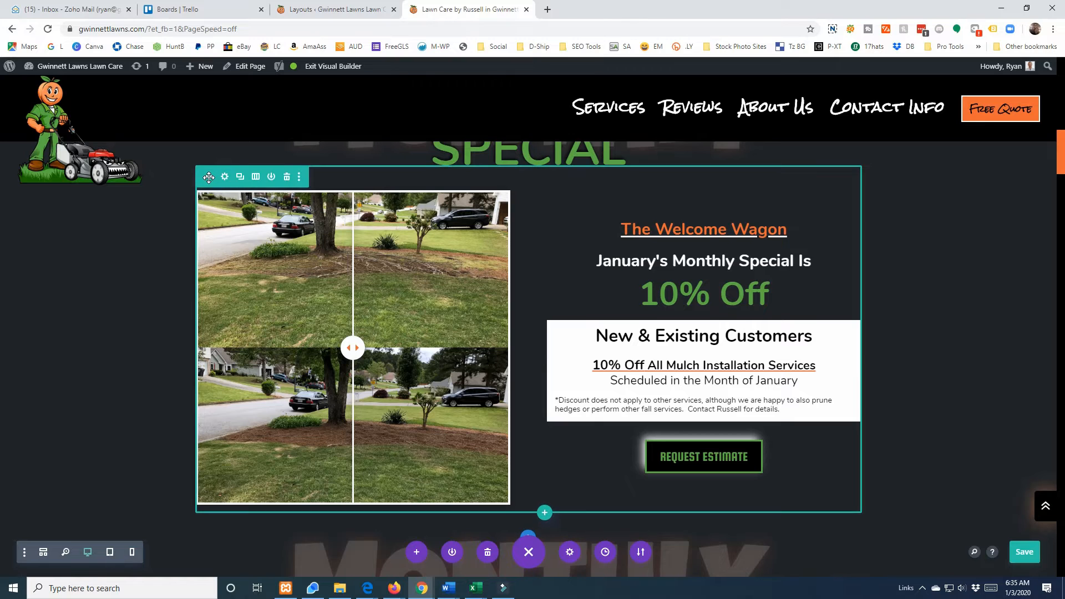
pyautogui.moveTo(208, 177); pyautogui.dragTo(450, 307)
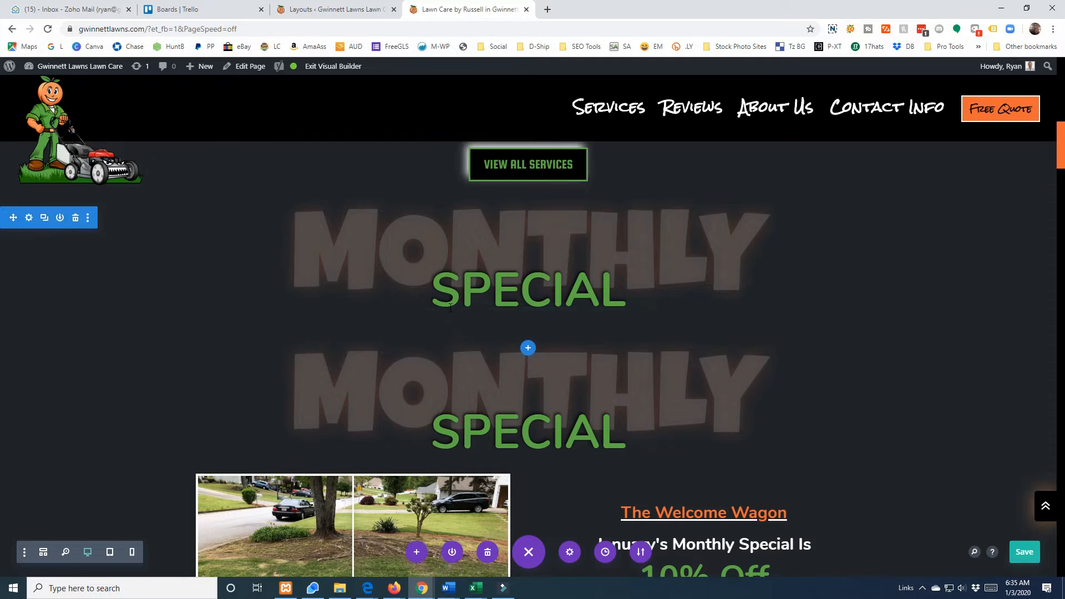
pyautogui.scroll(-1, 410, 332)
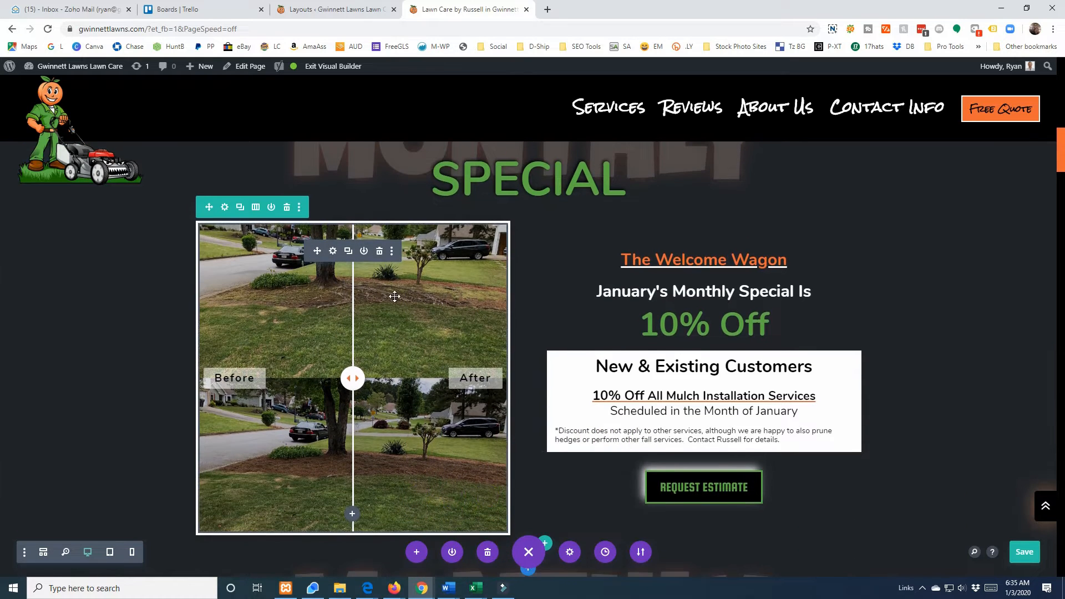
pyautogui.hotkey('ctrl', 's')
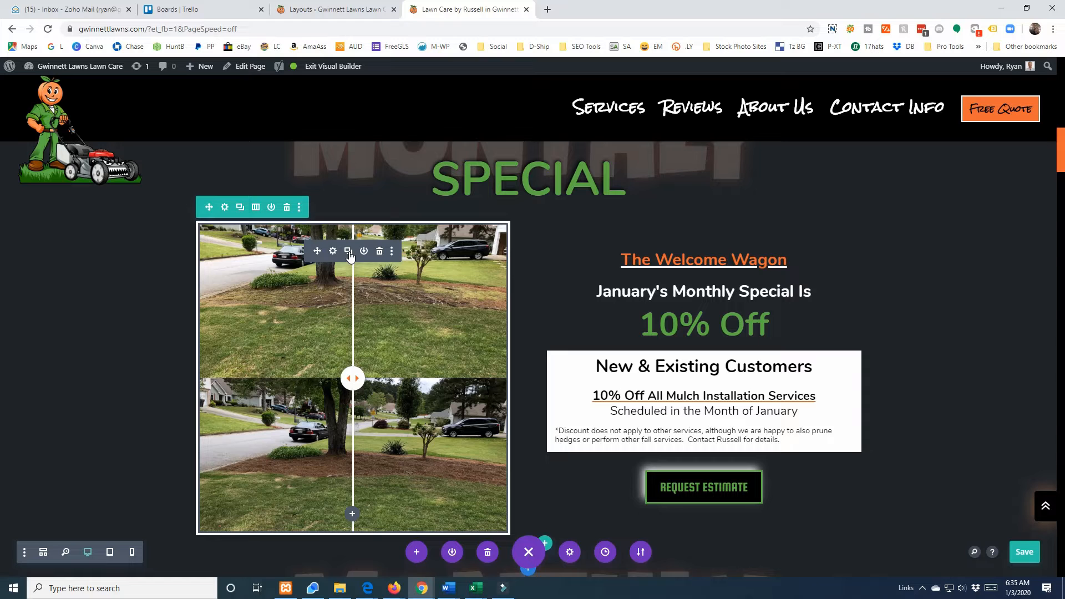
# Step: Duplicate the before/after image slider in the first January special section to check the vertical centring of the offer text
pyautogui.click(348, 252)
pyautogui.scroll(-4, 357, 278)
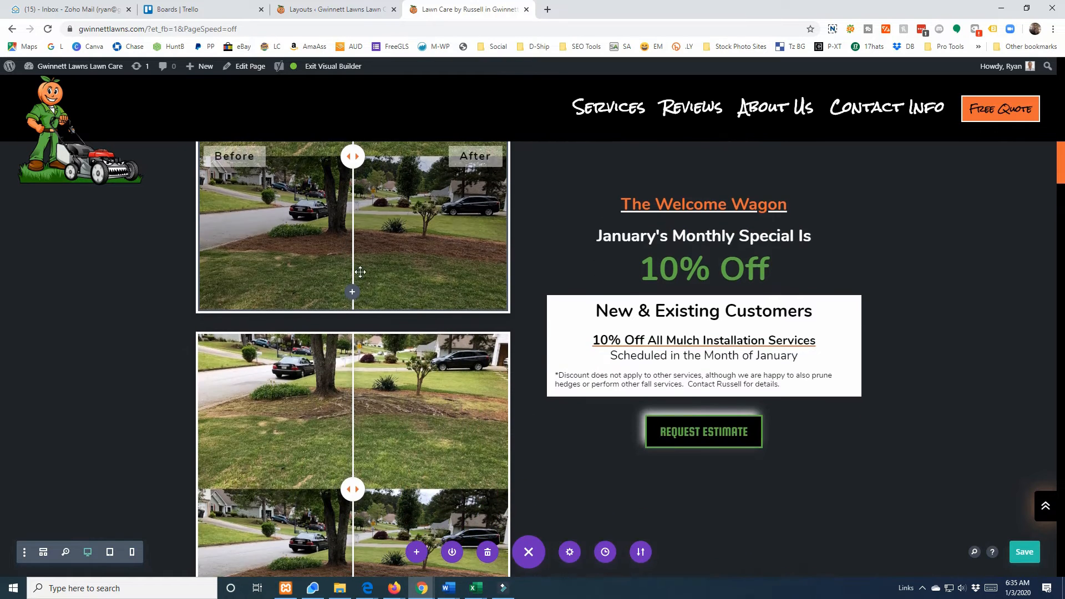
pyautogui.scroll(2, 406, 498)
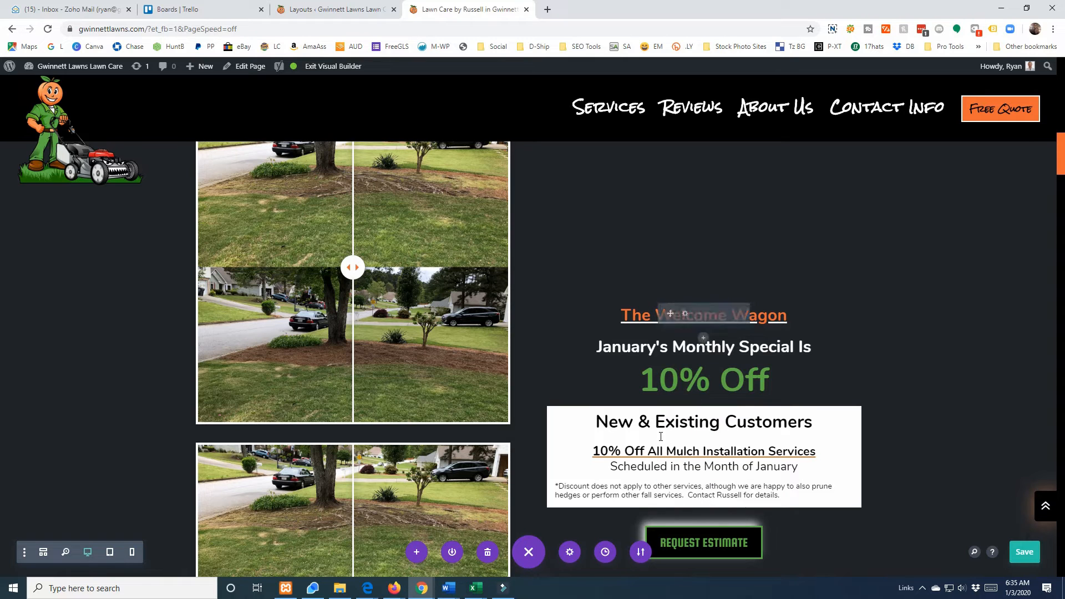
# Step: Open the Divi Theme Options and examine the center justify content rule in the Custom CSS
pyautogui.click(308, 11)
pyautogui.click(37, 399)
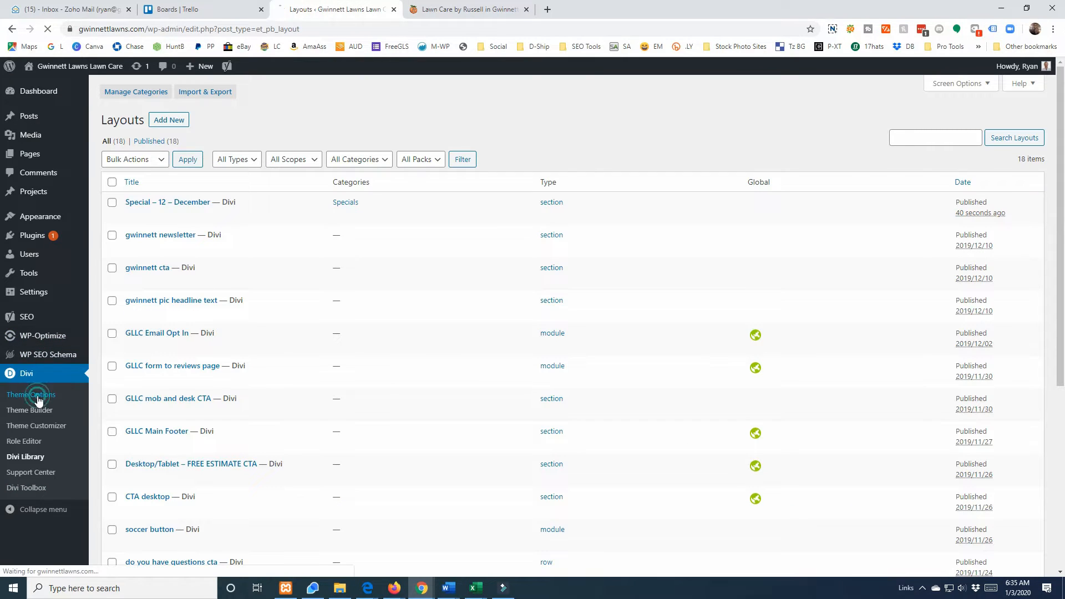
pyautogui.scroll(-10, 326, 385)
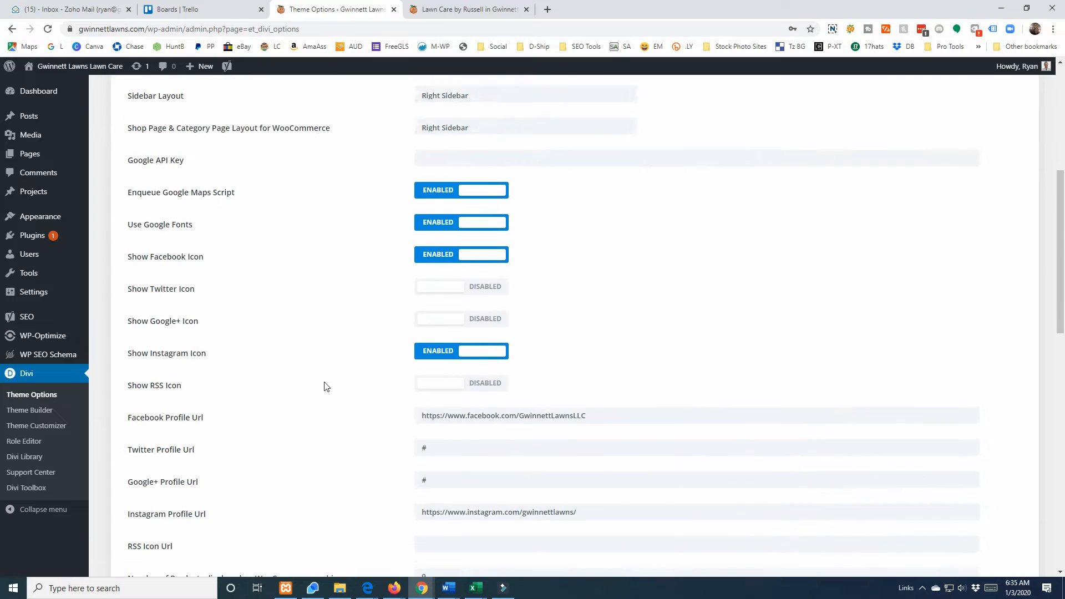
pyautogui.scroll(-7, 326, 385)
pyautogui.click(471, 444)
pyautogui.click(477, 466)
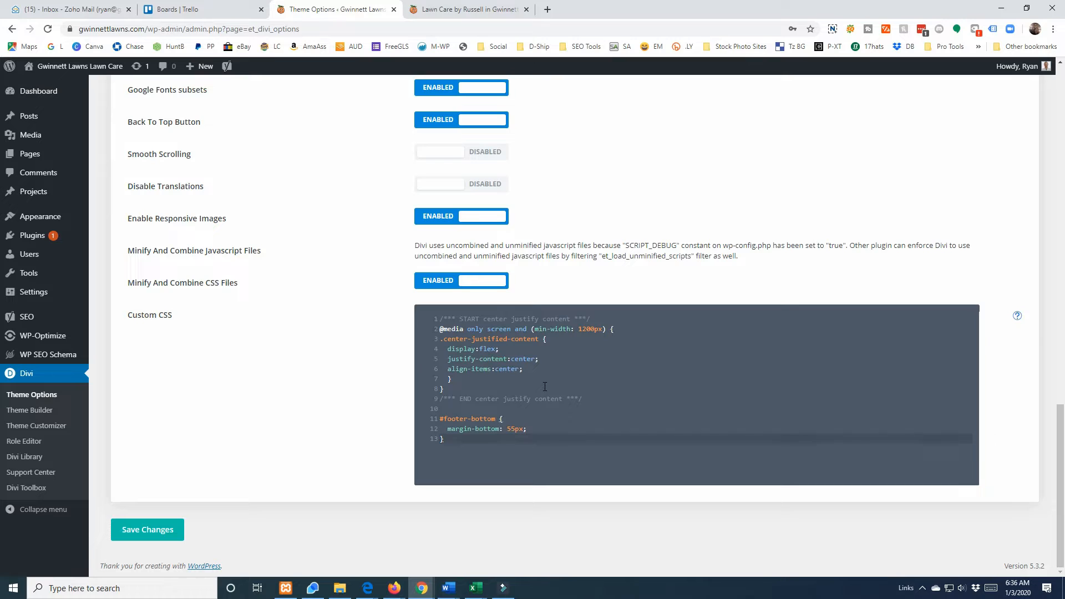
pyautogui.moveTo(444, 382); pyautogui.dragTo(427, 331)
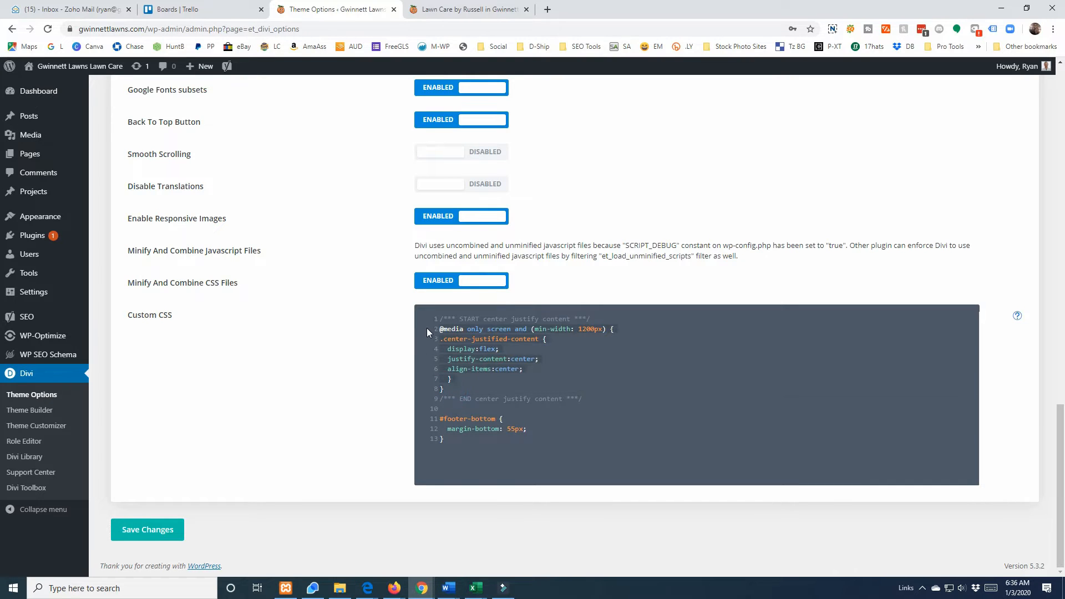
# Step: Return to the home page's builder and delete the lower copy of the before/after slider from the first January special section
pyautogui.click(490, 10)
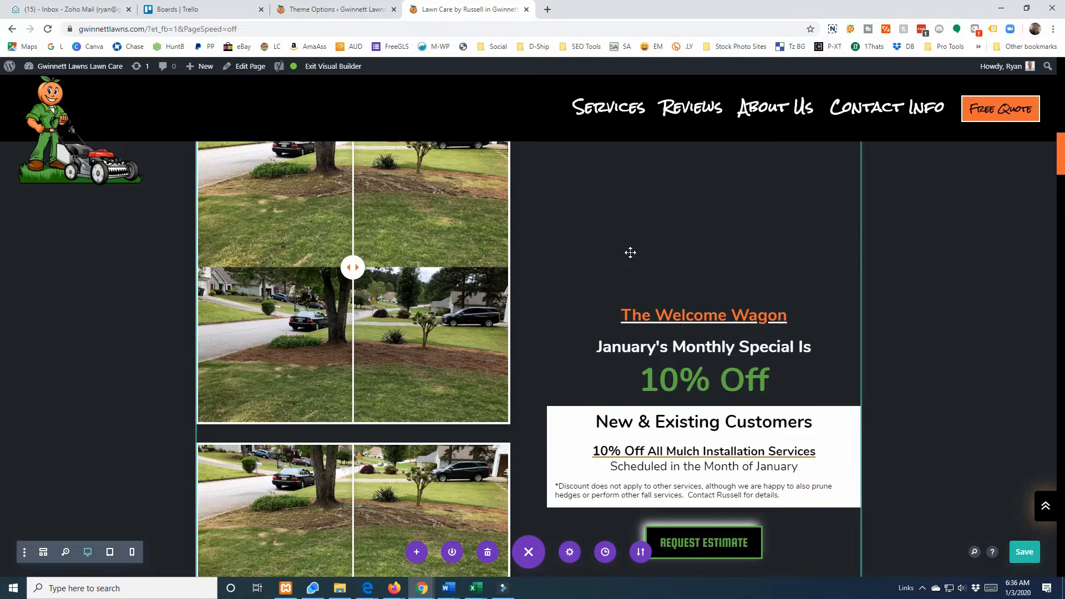
pyautogui.scroll(3, 333, 266)
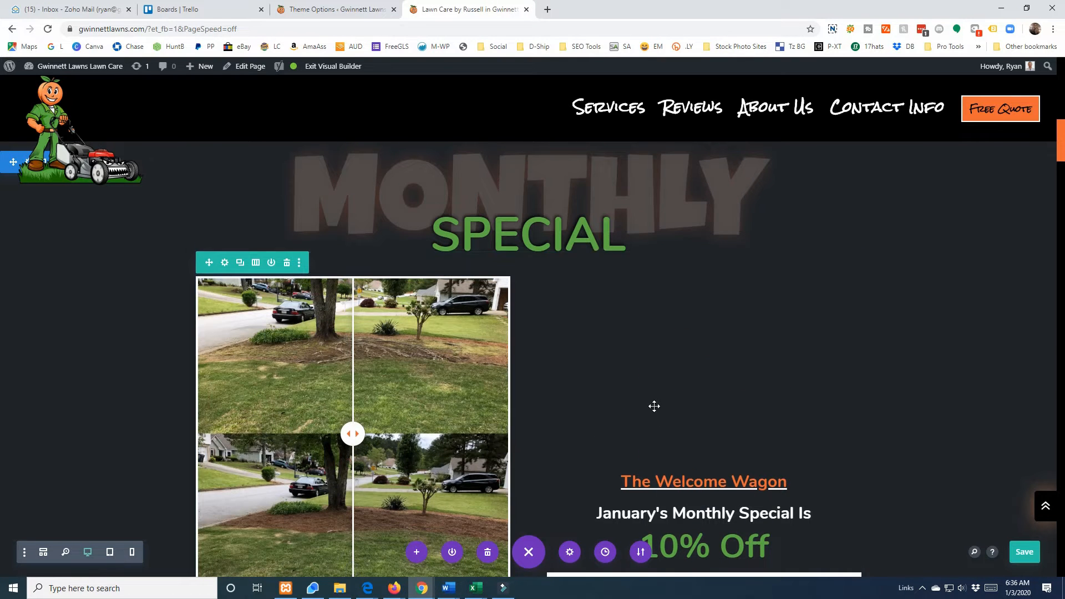
pyautogui.scroll(-4, 654, 404)
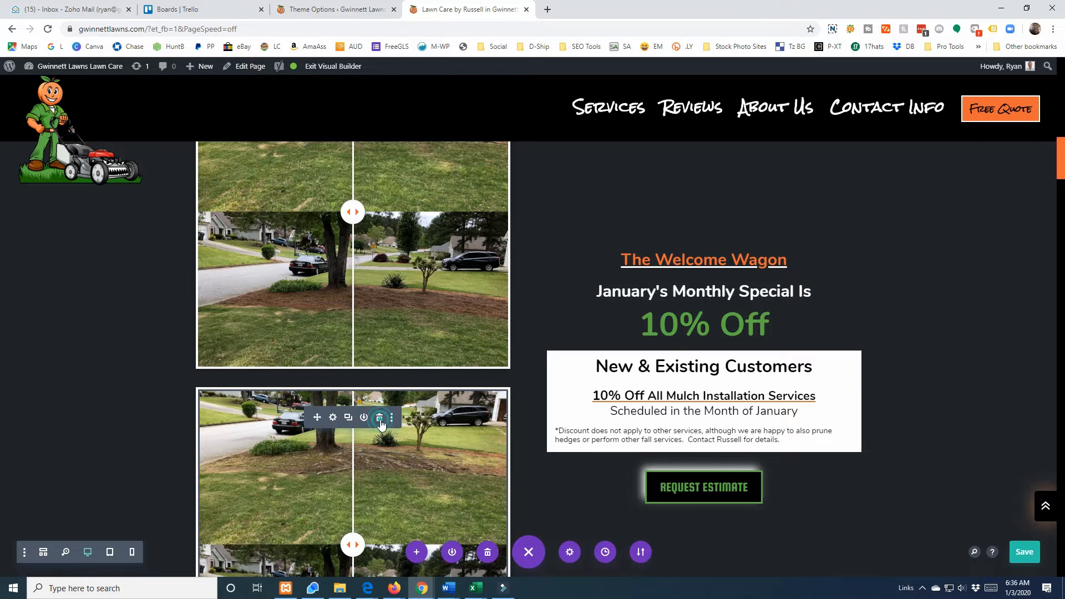
pyautogui.click(380, 423)
pyautogui.scroll(-5, 712, 346)
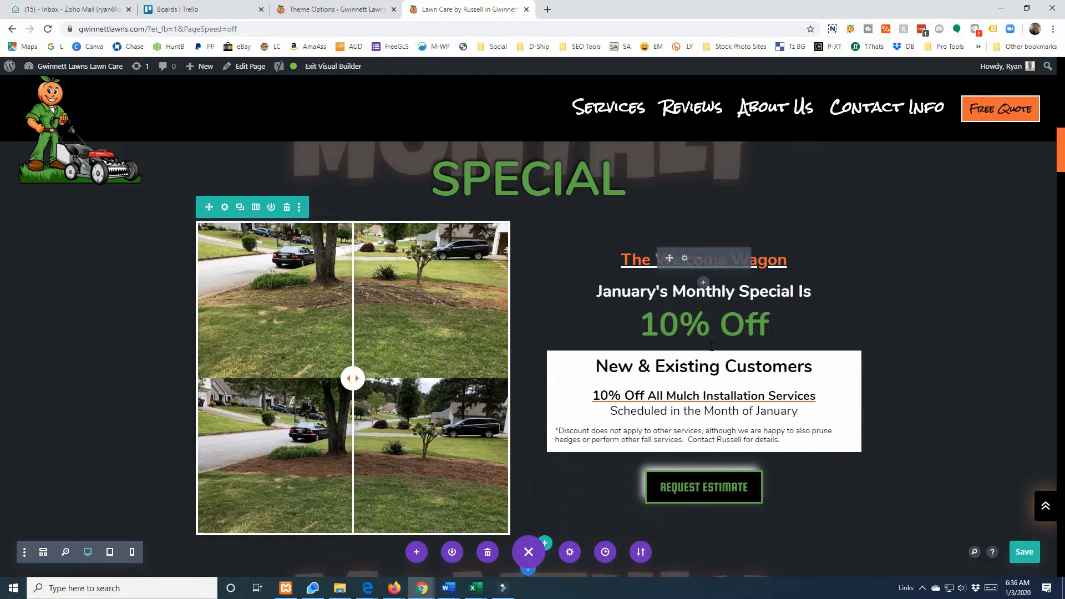
# Step: Go back to the Theme Options and examine the .center-justified-content class name and its leading dot in the Custom CSS
pyautogui.click(333, 8)
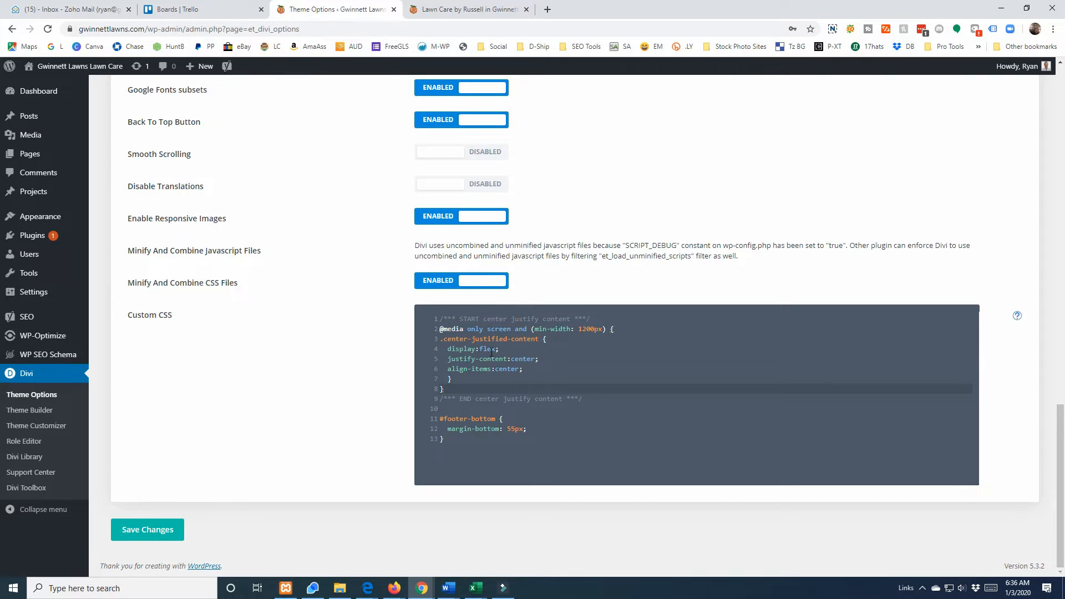
pyautogui.moveTo(445, 341); pyautogui.dragTo(525, 341)
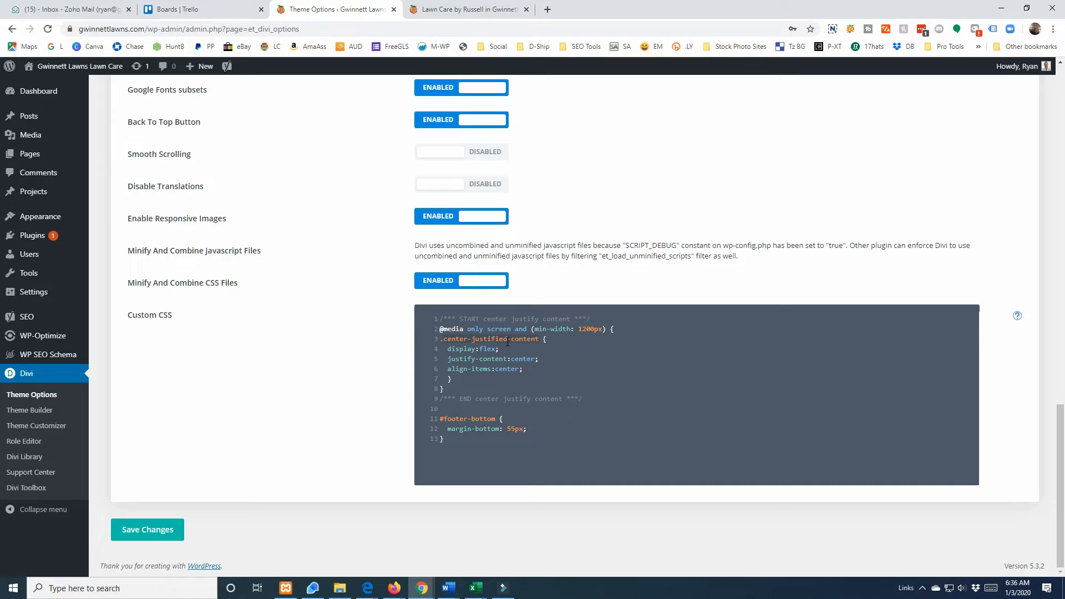
pyautogui.click(507, 342)
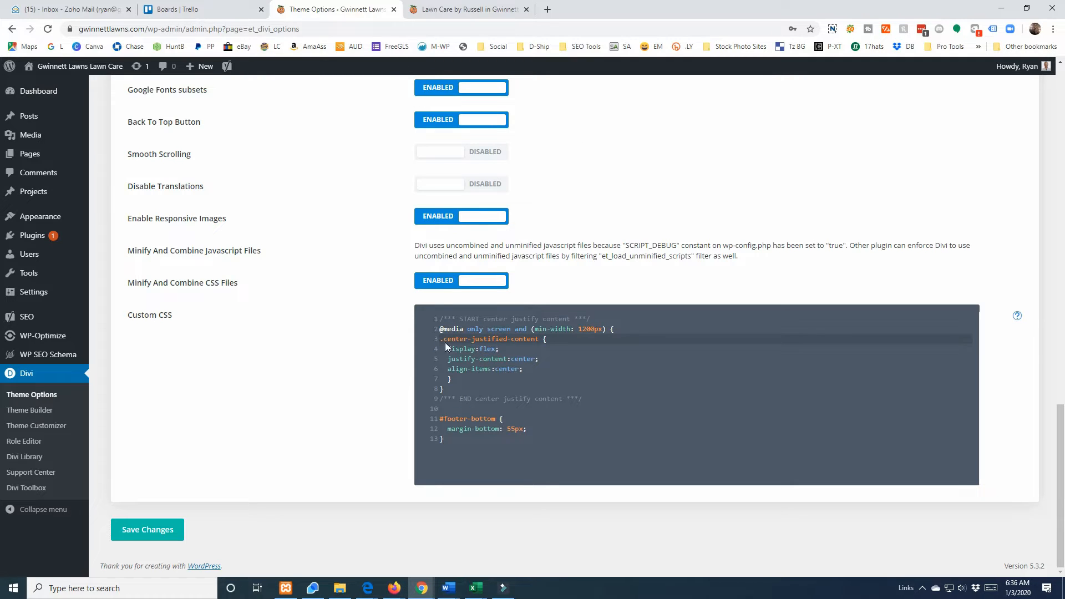
pyautogui.moveTo(444, 339); pyautogui.dragTo(501, 340)
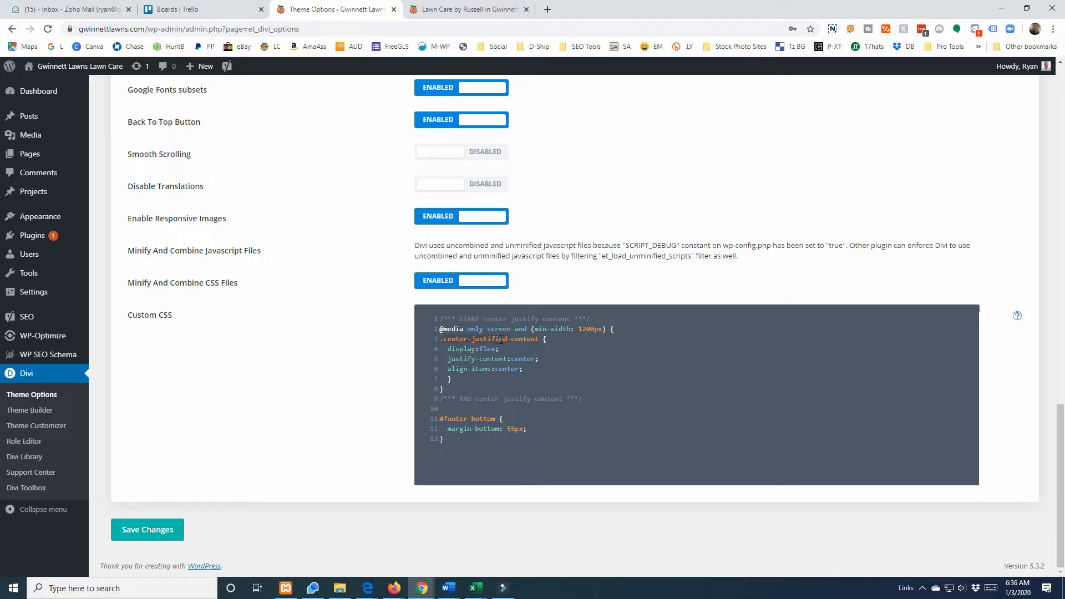
pyautogui.click(541, 339)
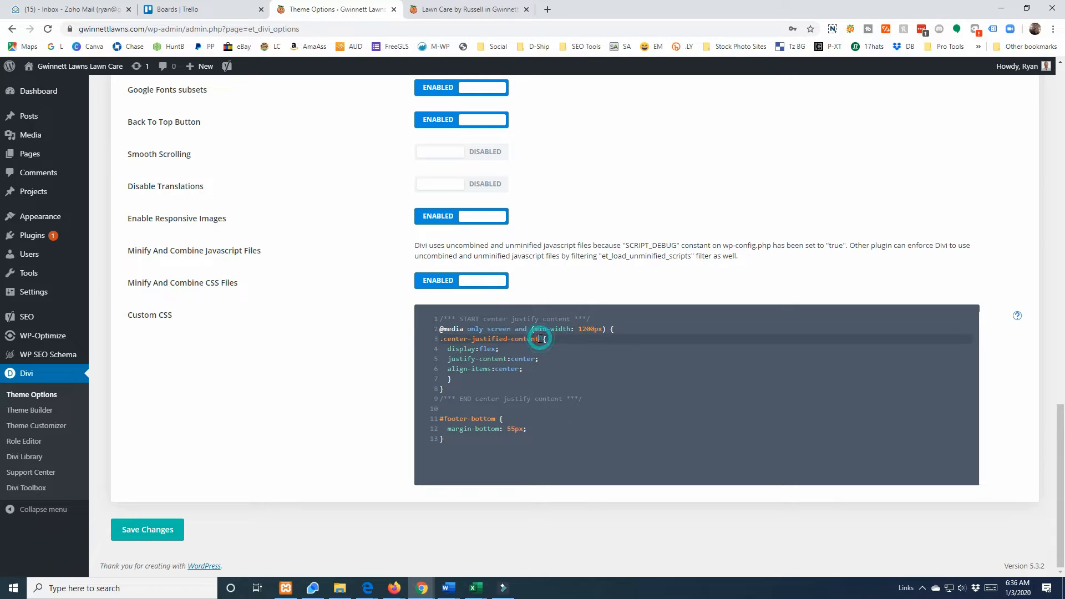
pyautogui.moveTo(444, 340); pyautogui.dragTo(438, 341)
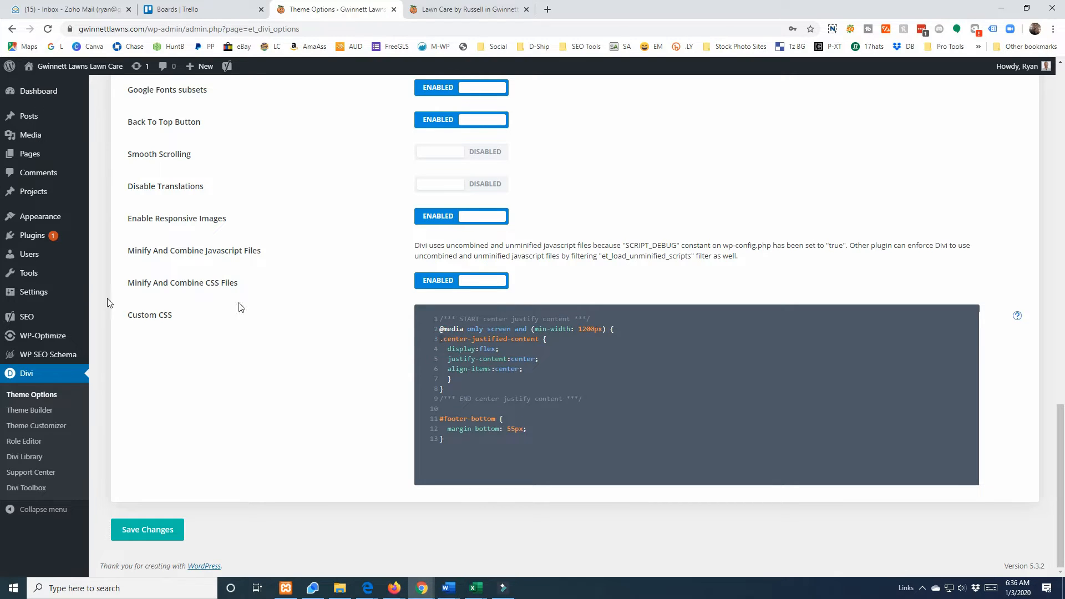
pyautogui.click(444, 340)
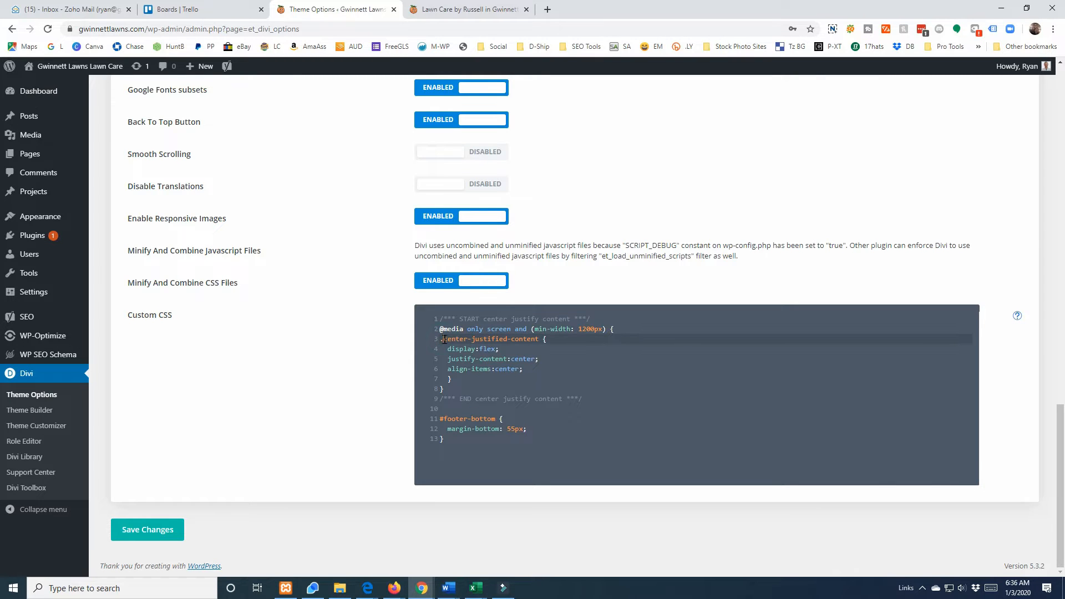
# Step: Check the CSS class in the January special row's advanced settings in the builder, and close the settings without changes
pyautogui.click(449, 7)
pyautogui.moveTo(225, 211)
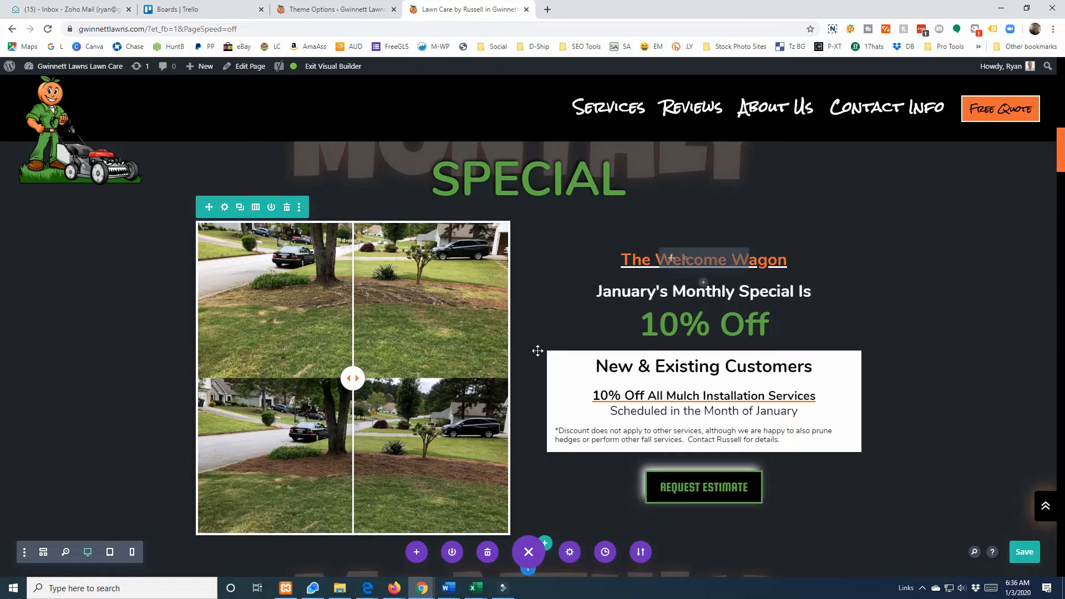
pyautogui.click(225, 207)
pyautogui.click(194, 118)
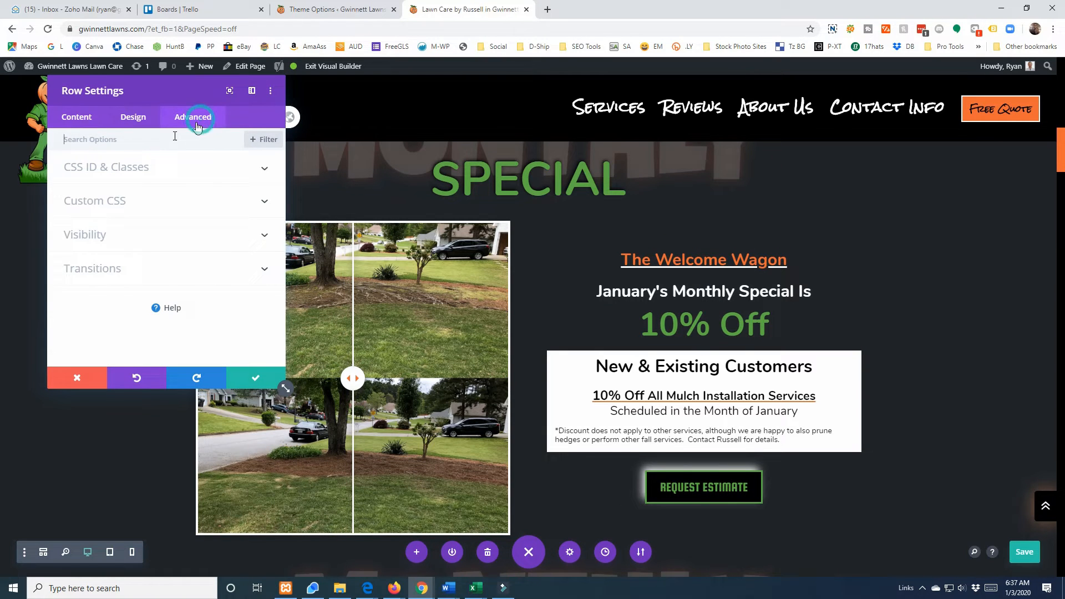
pyautogui.click(136, 168)
pyautogui.tripleClick(176, 254)
pyautogui.click(67, 252)
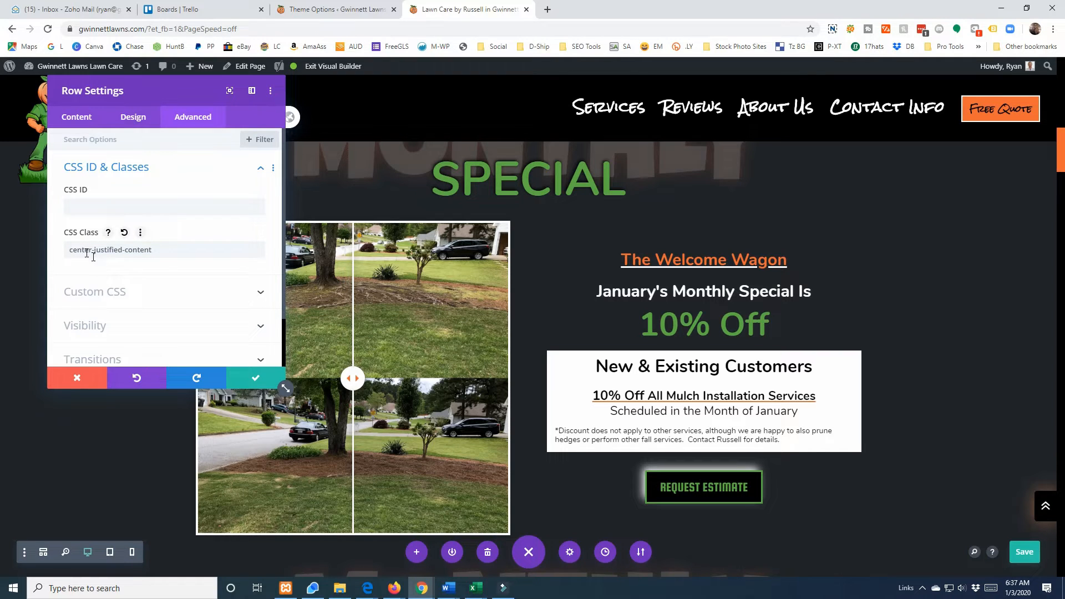
pyautogui.doubleClick(93, 250)
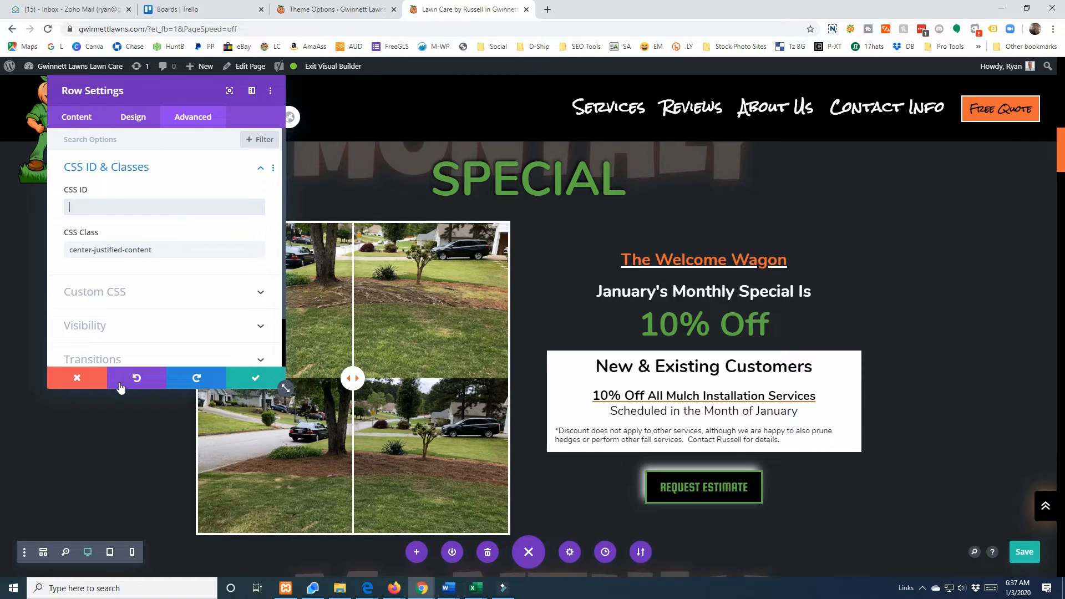
pyautogui.click(76, 382)
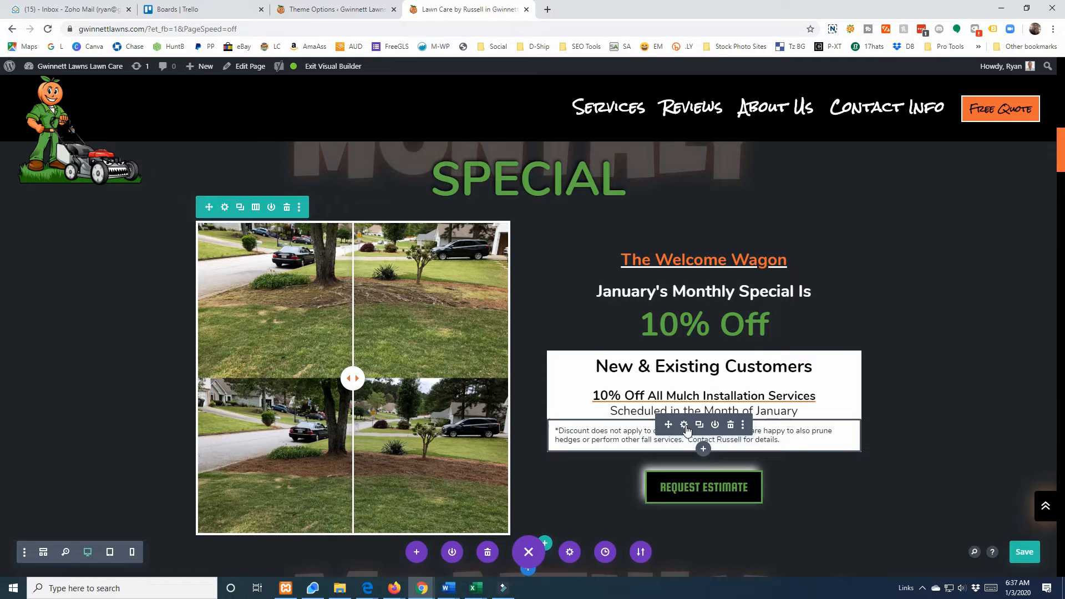
# Step: Open the settings of the discount disclaimer text in the first January special section and enlarge the settings window
pyautogui.click(684, 425)
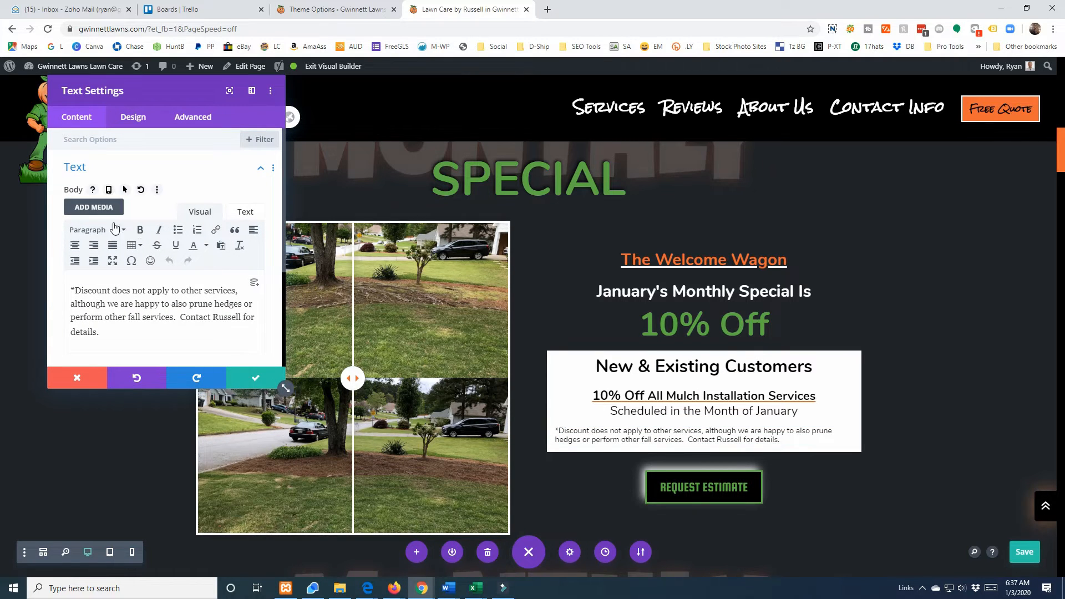
pyautogui.moveTo(288, 387); pyautogui.dragTo(333, 392)
pyautogui.moveTo(390, 415); pyautogui.dragTo(444, 472)
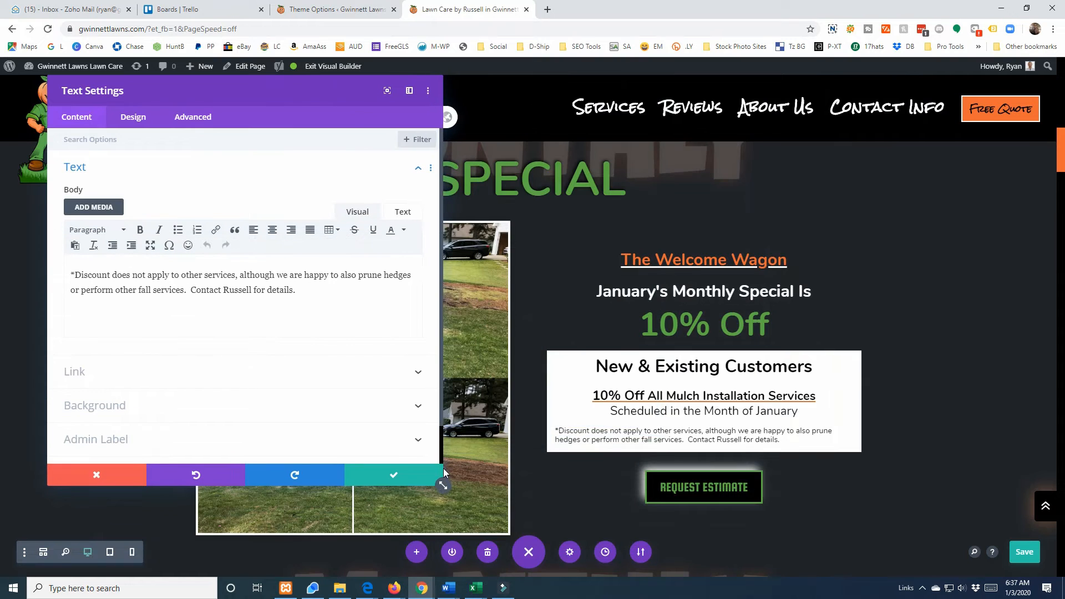
# Step: Try the disclaimer's Text Settings docked as a sidebar and as a resized floating window, and close them without changes
pyautogui.click(409, 91)
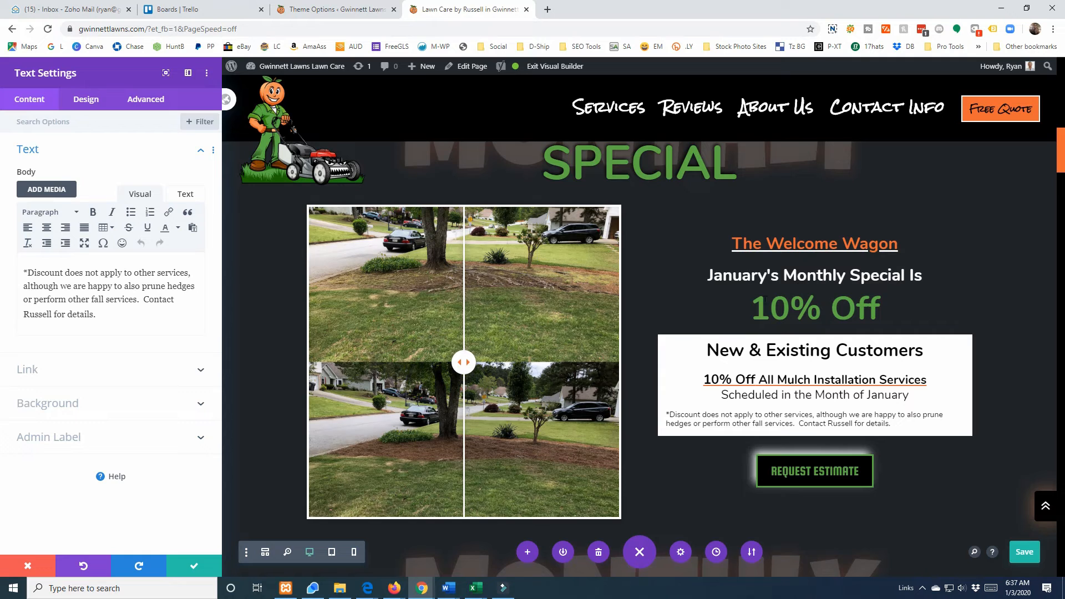
pyautogui.moveTo(92, 71); pyautogui.dragTo(127, 111)
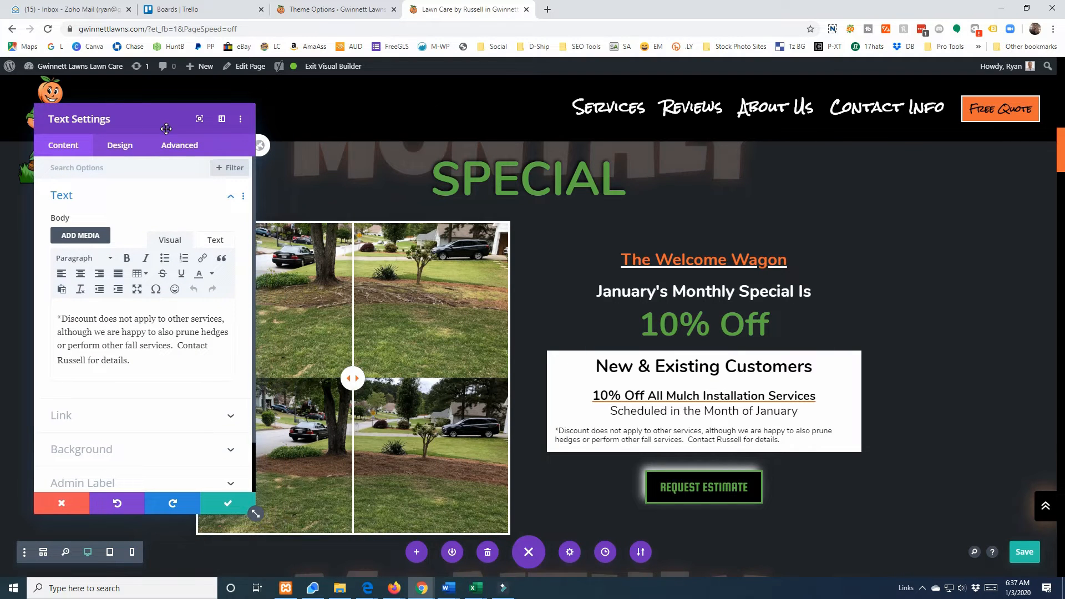
pyautogui.moveTo(255, 515); pyautogui.dragTo(325, 528)
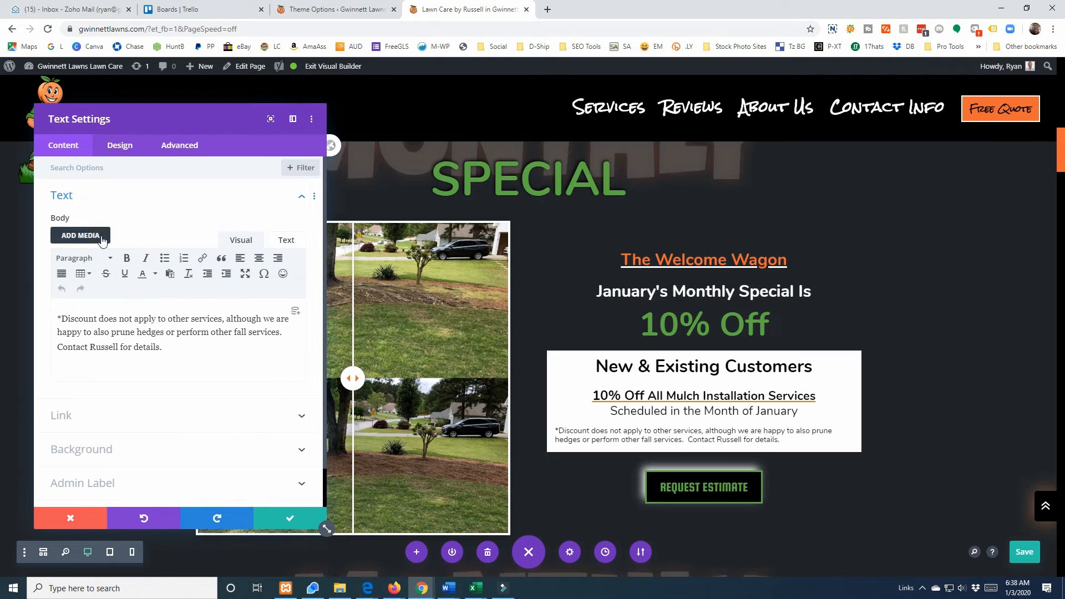
pyautogui.scroll(-1, 136, 326)
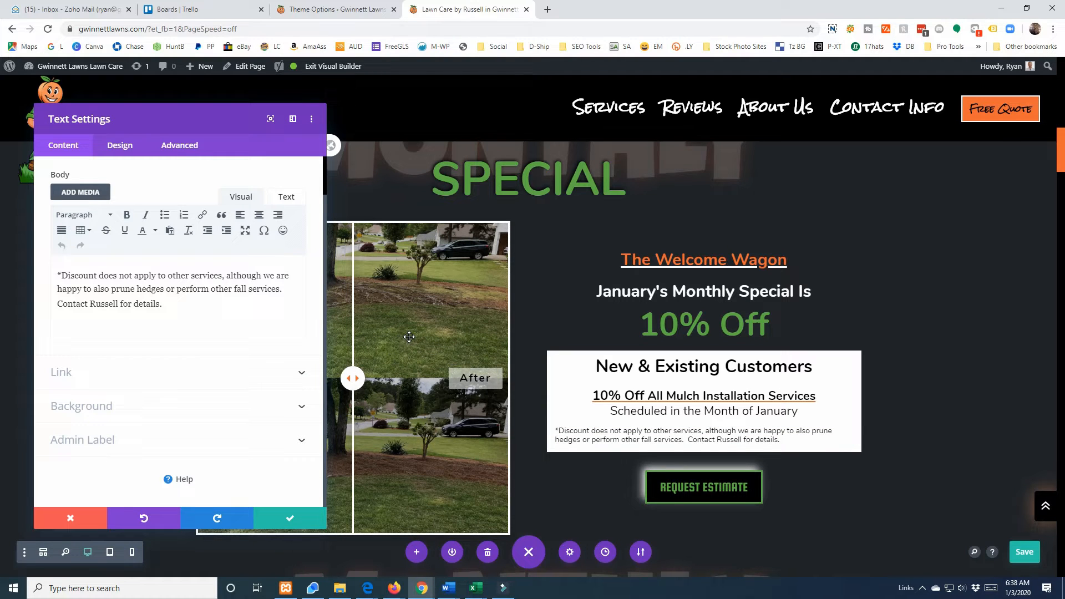
pyautogui.click(78, 518)
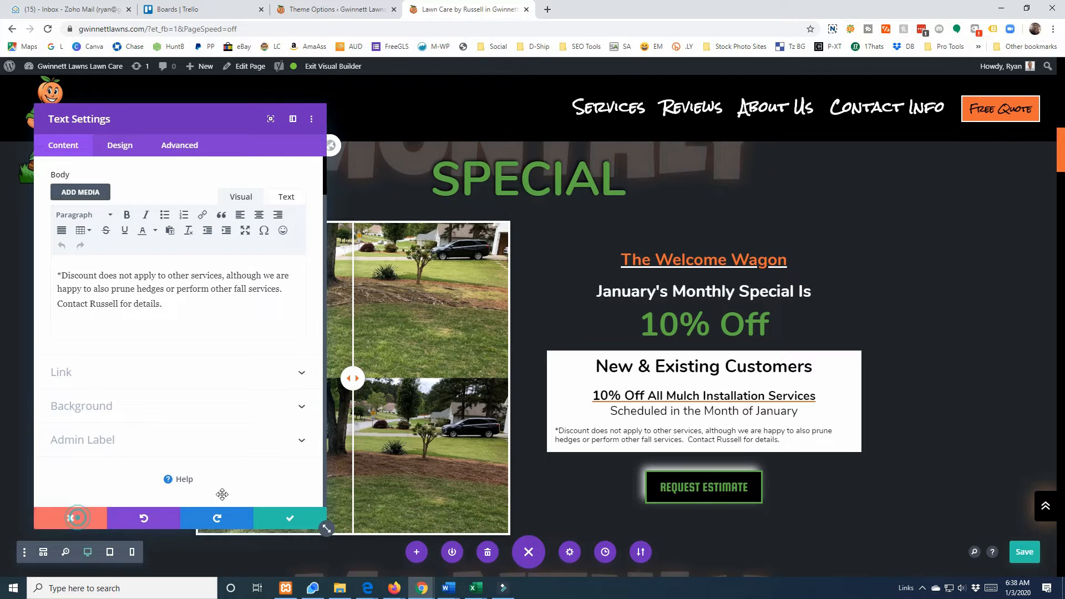
# Step: Insert an Image module below the Request Estimate button in the first January special section
pyautogui.scroll(-2, 638, 446)
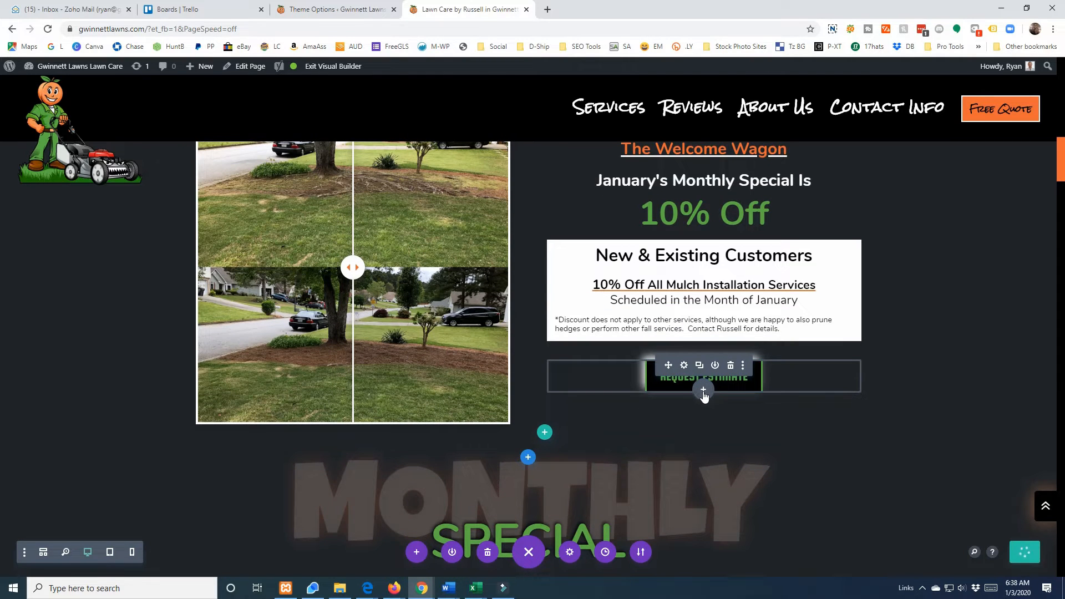
pyautogui.click(703, 390)
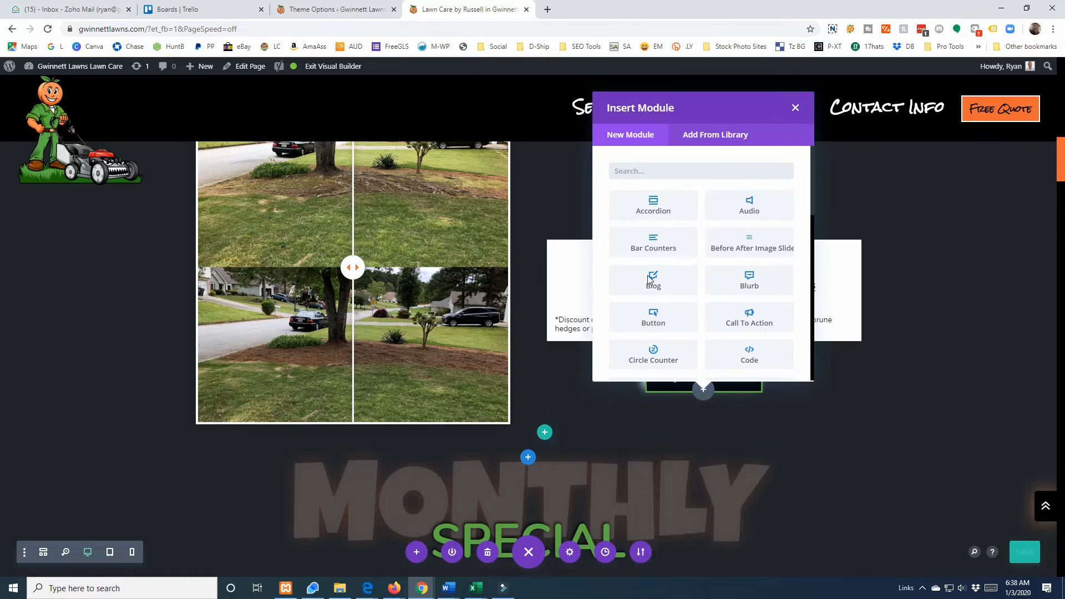
pyautogui.scroll(-5, 749, 223)
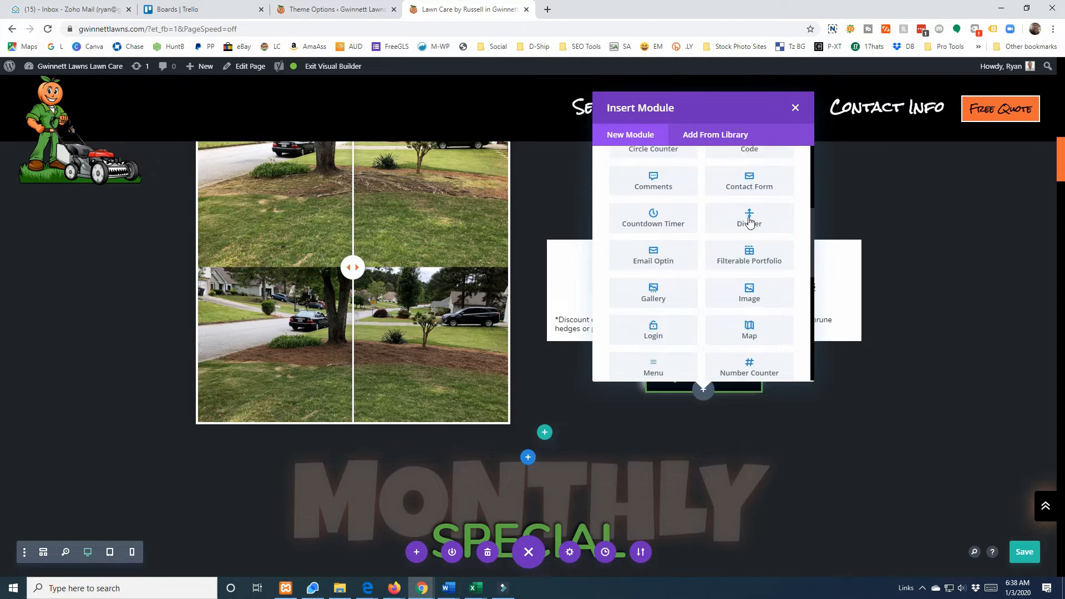
pyautogui.scroll(-5, 750, 223)
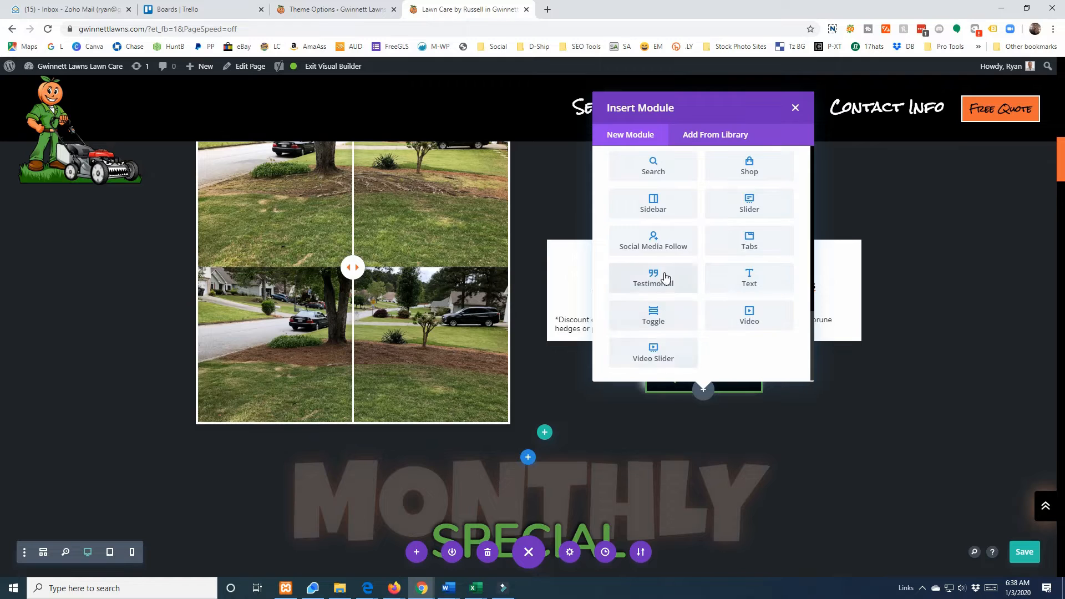
pyautogui.scroll(3, 748, 275)
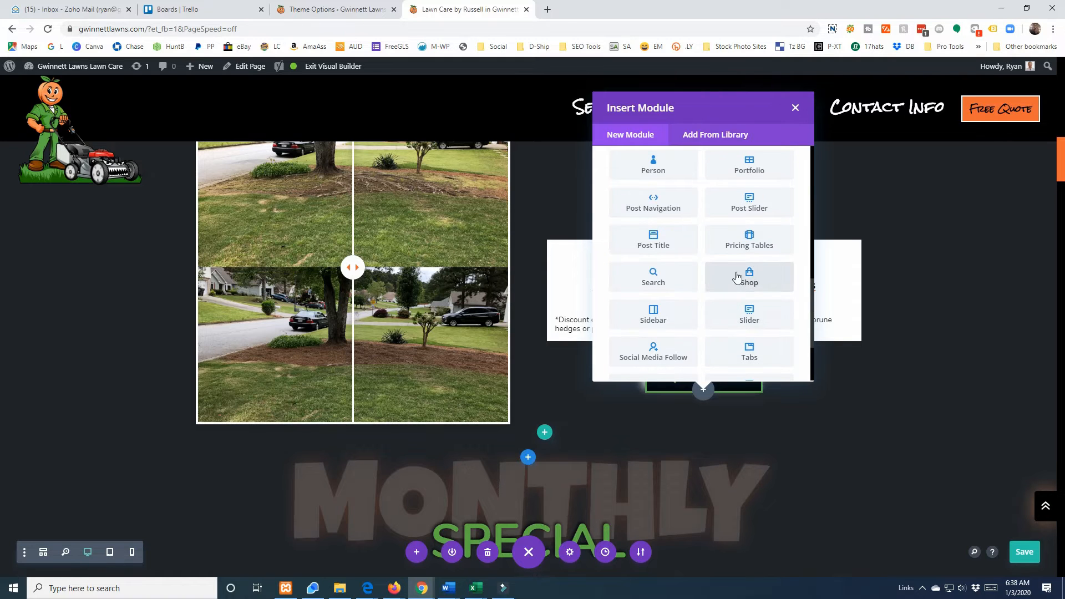
pyautogui.scroll(3, 660, 281)
pyautogui.scroll(2, 698, 209)
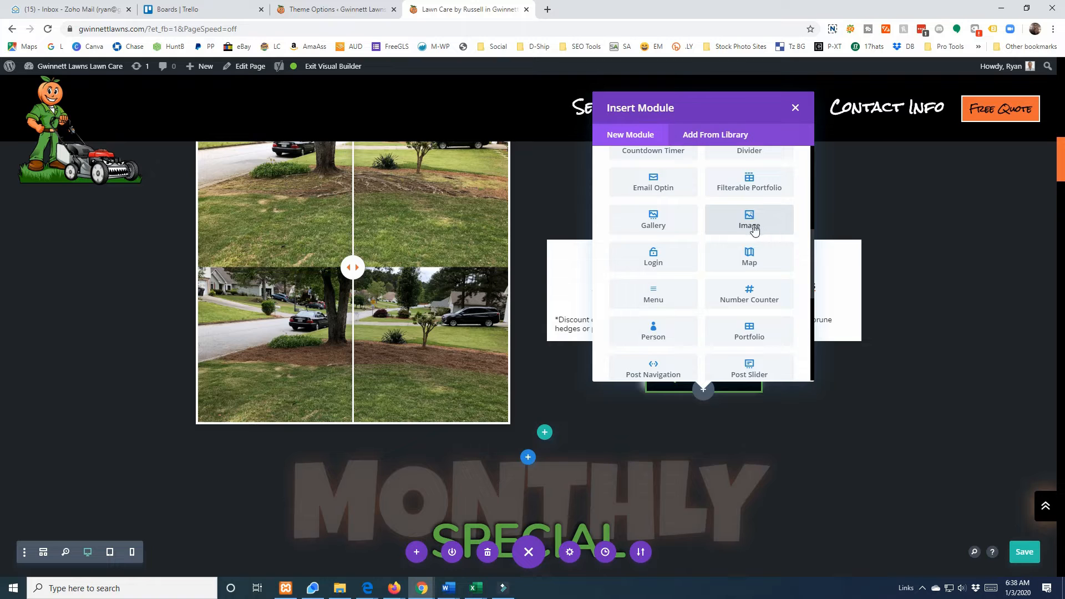
pyautogui.click(749, 220)
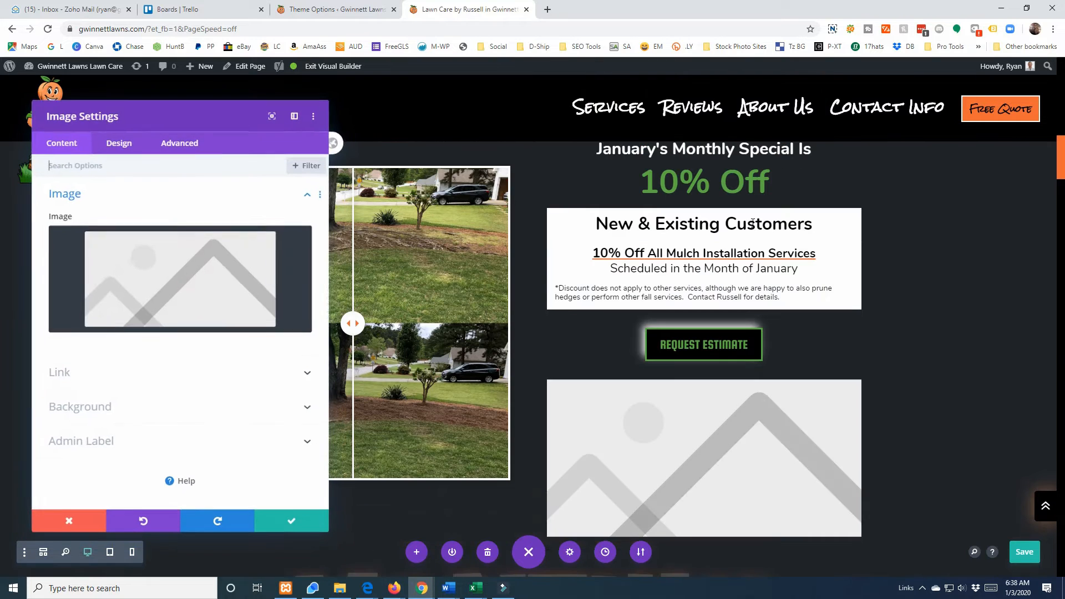
# Step: Open Canva in a new browser tab and return to the home page in the visual builder
pyautogui.scroll(-3, 598, 406)
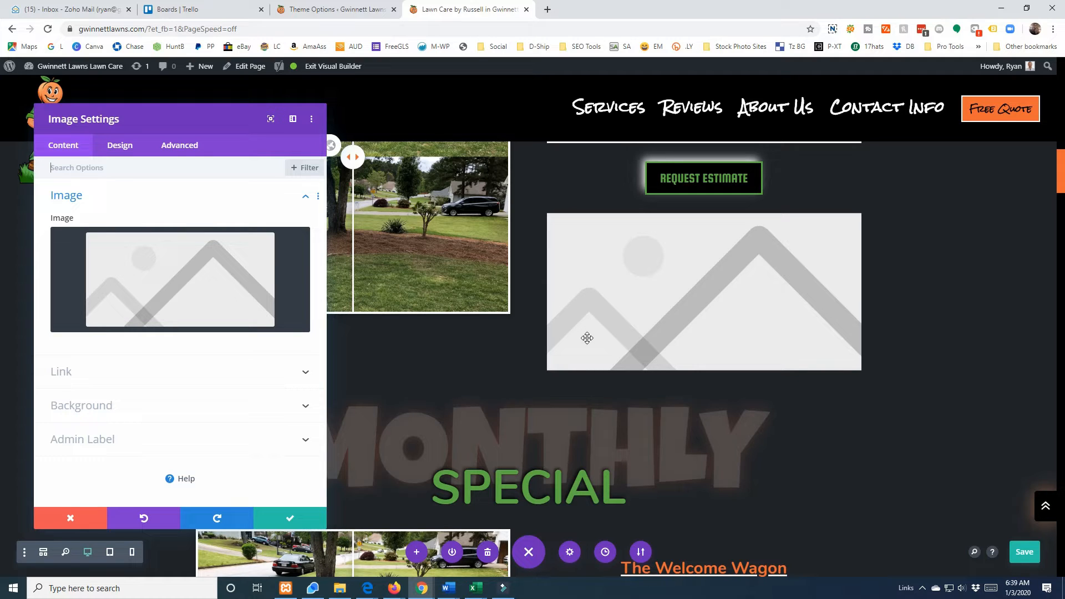
pyautogui.click(547, 9)
pyautogui.click(94, 48)
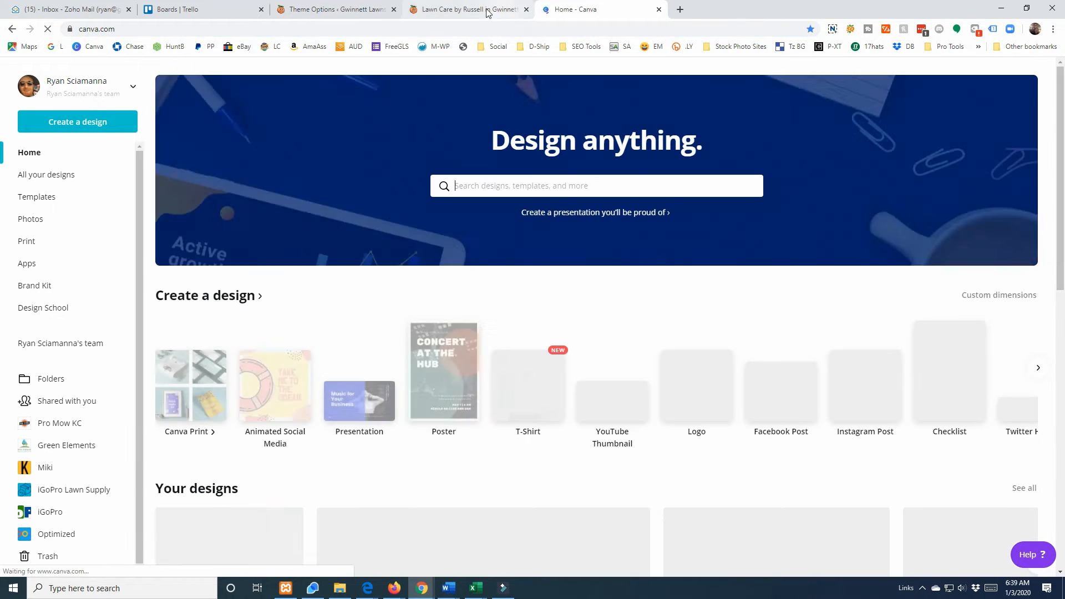
pyautogui.click(487, 12)
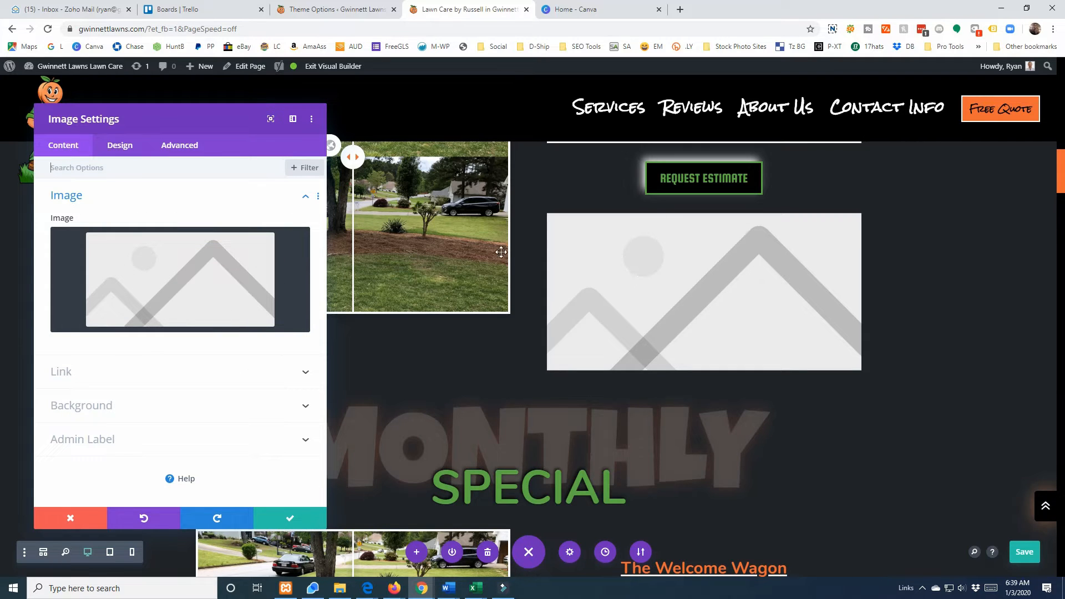
# Step: Look through the new image module's Content, Design and Advanced setting groups
pyautogui.click(118, 145)
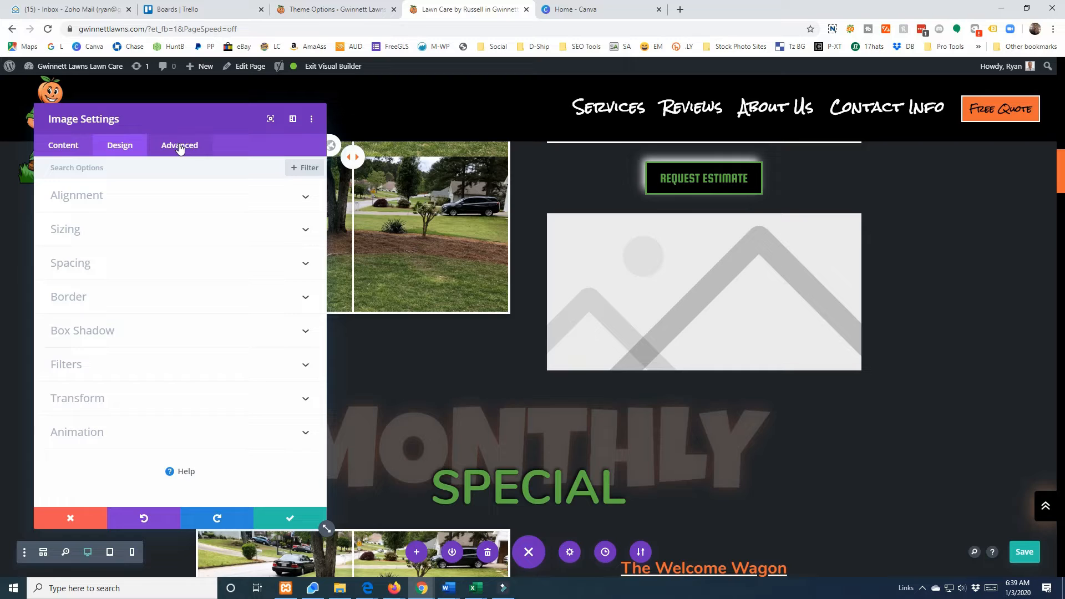
pyautogui.click(179, 146)
pyautogui.click(61, 147)
pyautogui.click(118, 146)
pyautogui.click(174, 147)
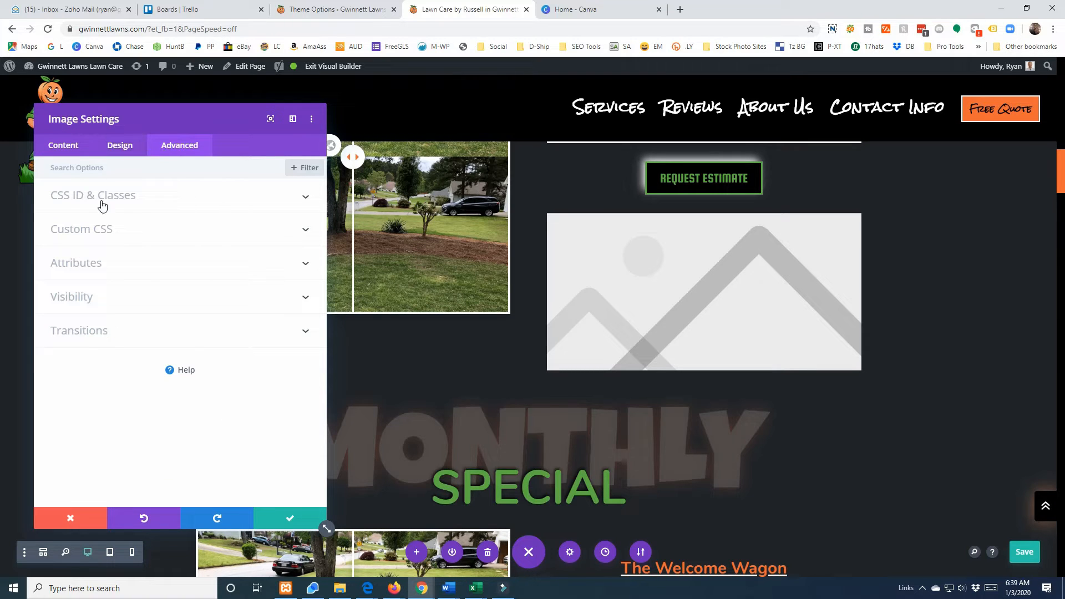
pyautogui.click(117, 146)
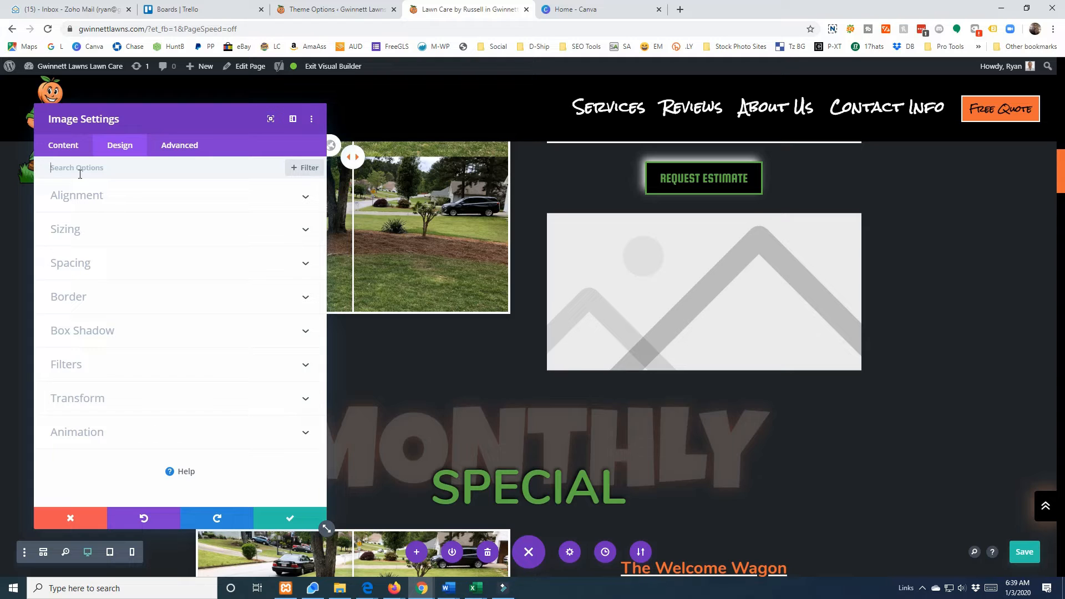
pyautogui.click(64, 145)
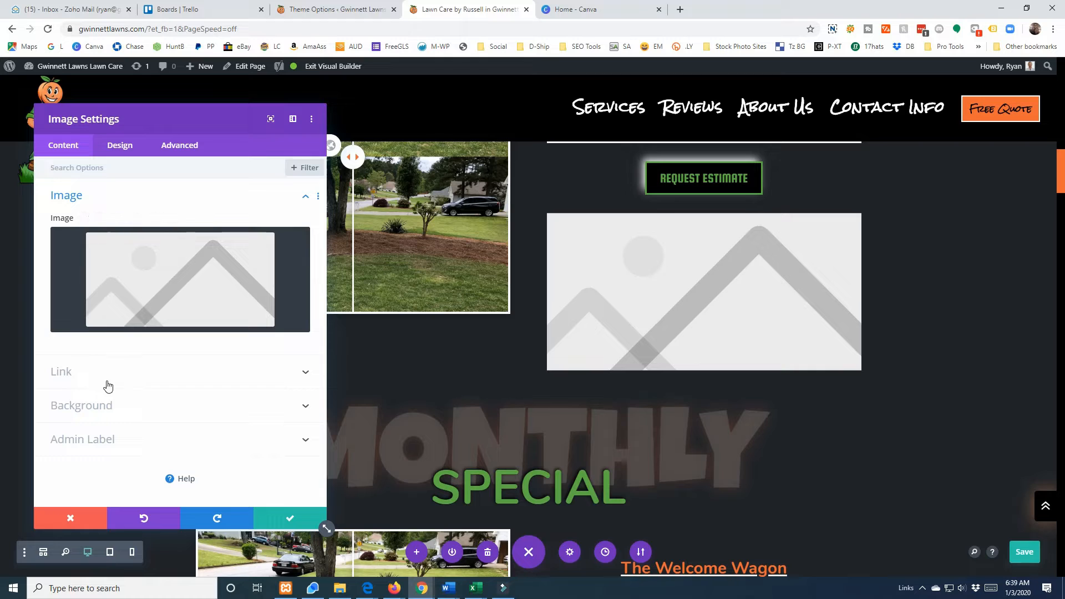
# Step: Review the image's link target choices and its background options, including the background help description, without changing them
pyautogui.click(66, 372)
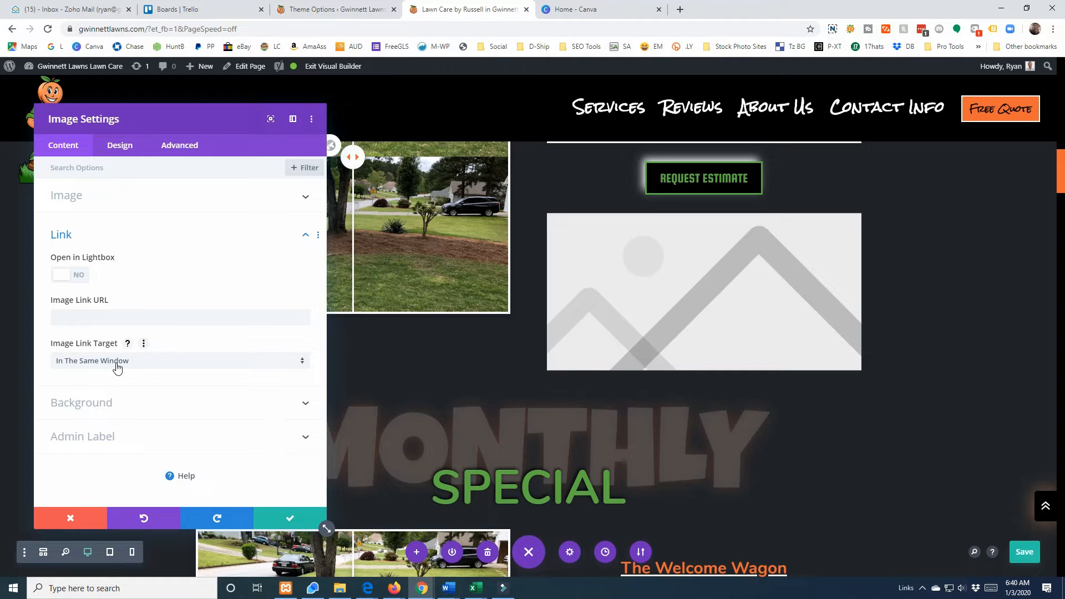
pyautogui.click(155, 363)
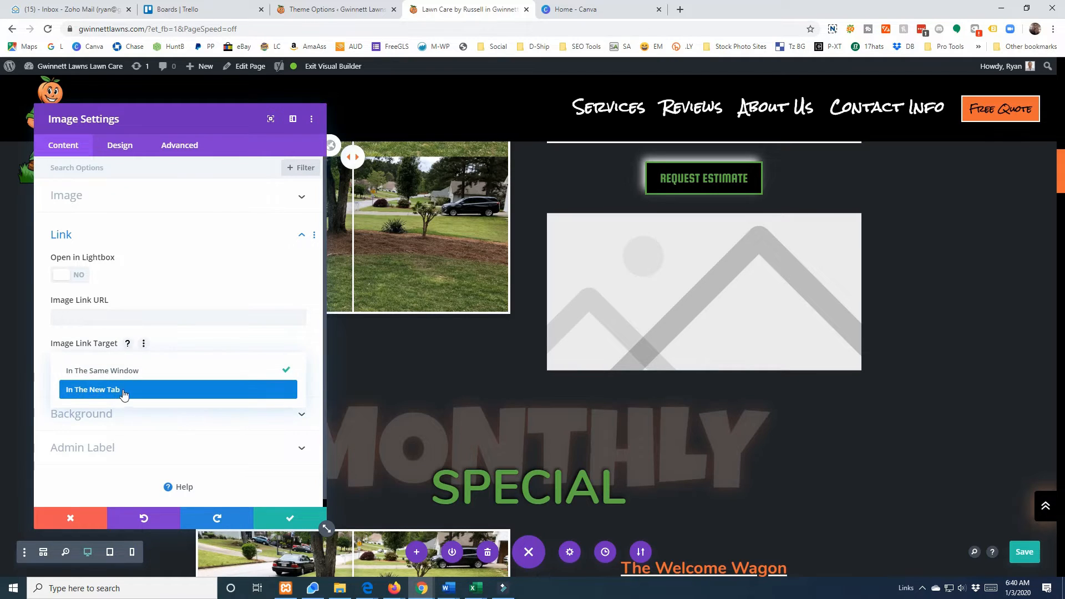
pyautogui.click(167, 376)
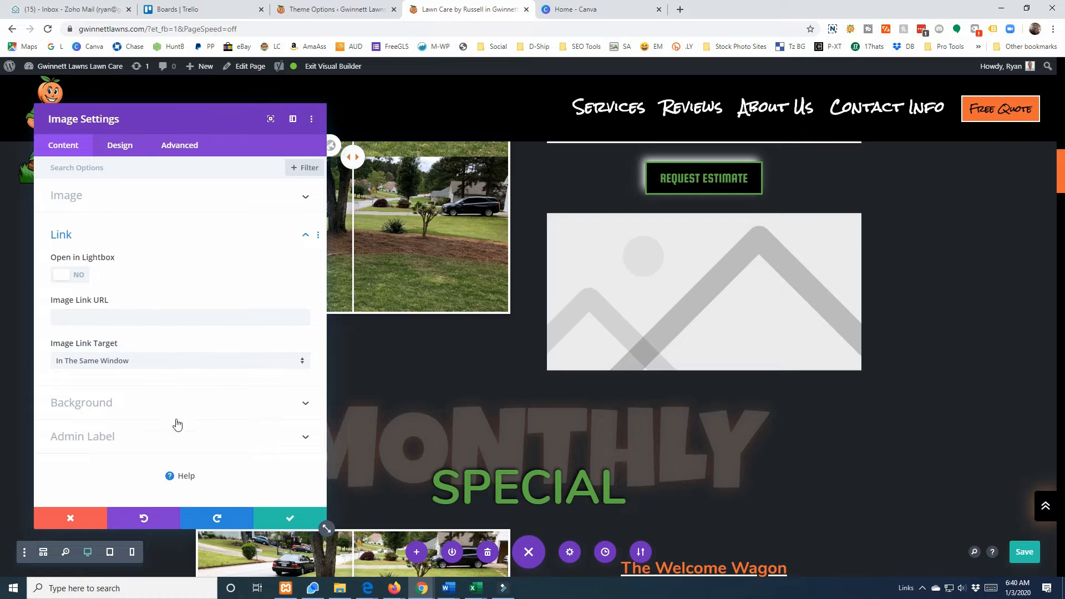
pyautogui.click(103, 406)
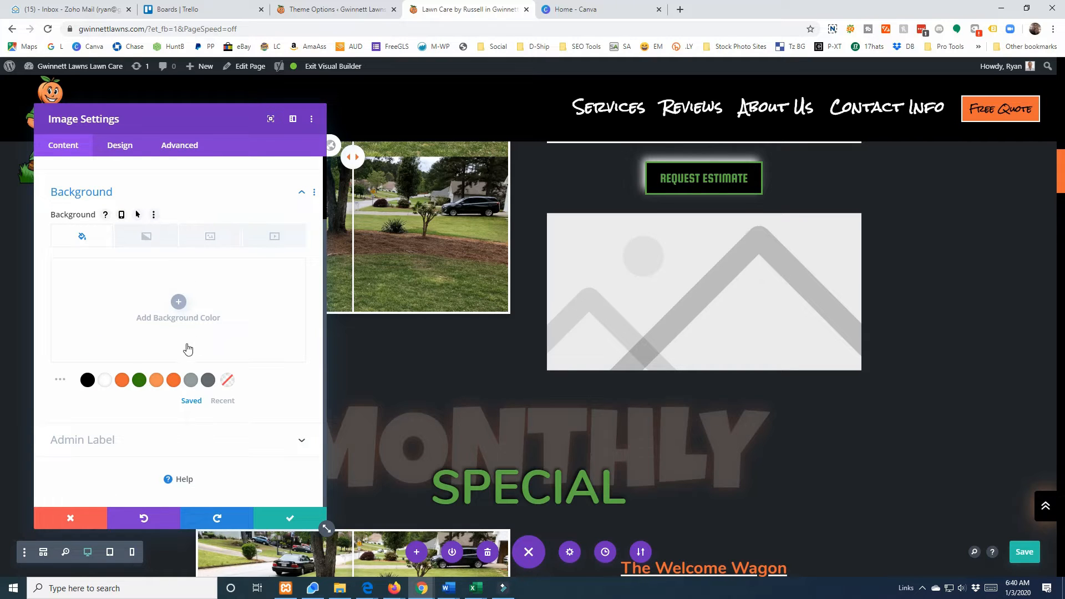
pyautogui.scroll(1, 187, 349)
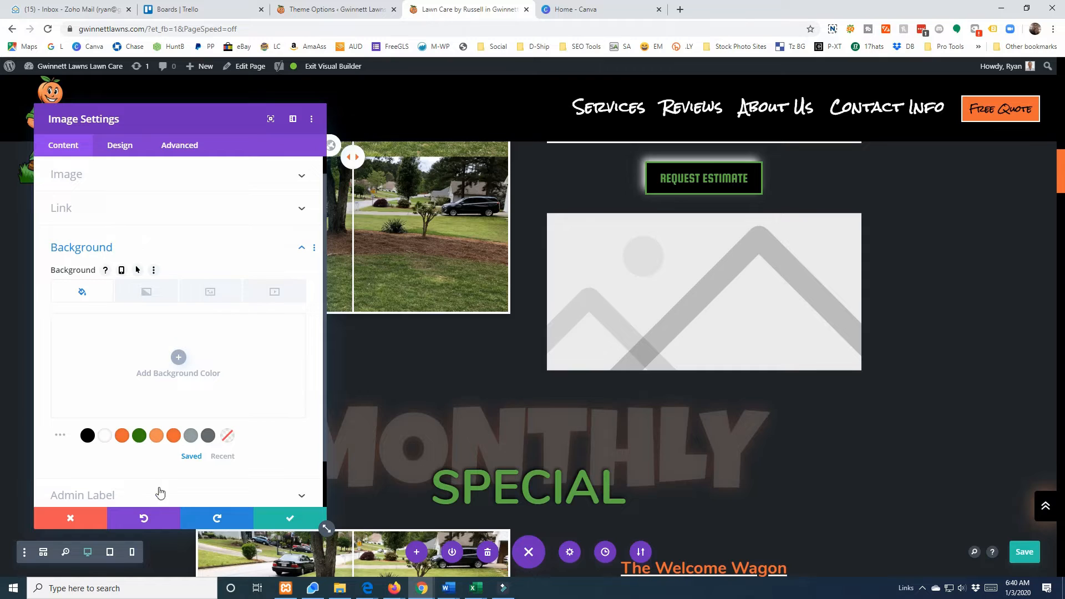
pyautogui.scroll(1, 135, 433)
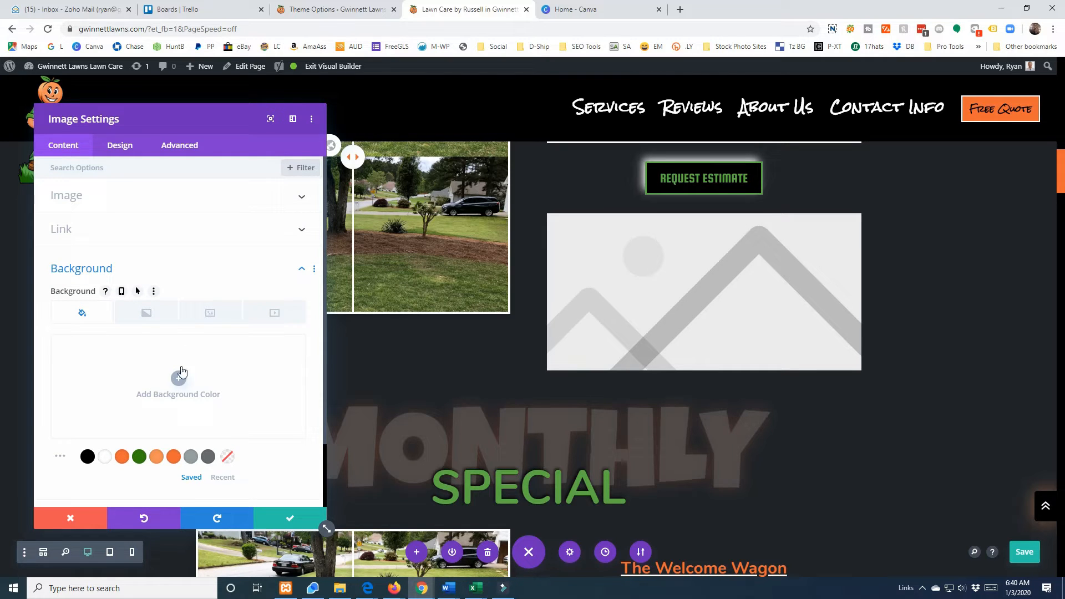
pyautogui.click(105, 294)
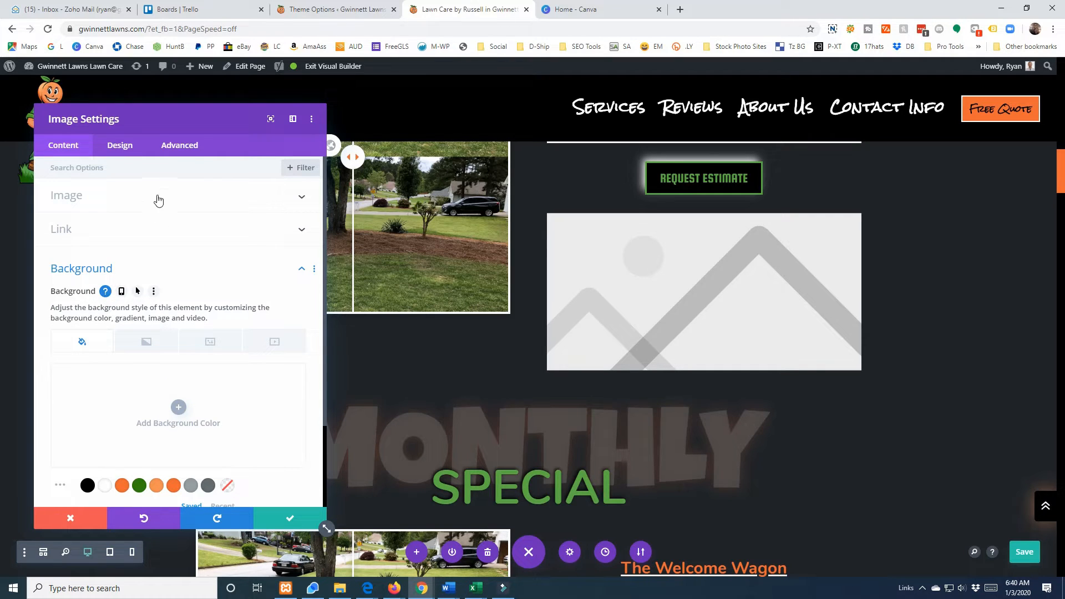
pyautogui.scroll(-2, 177, 438)
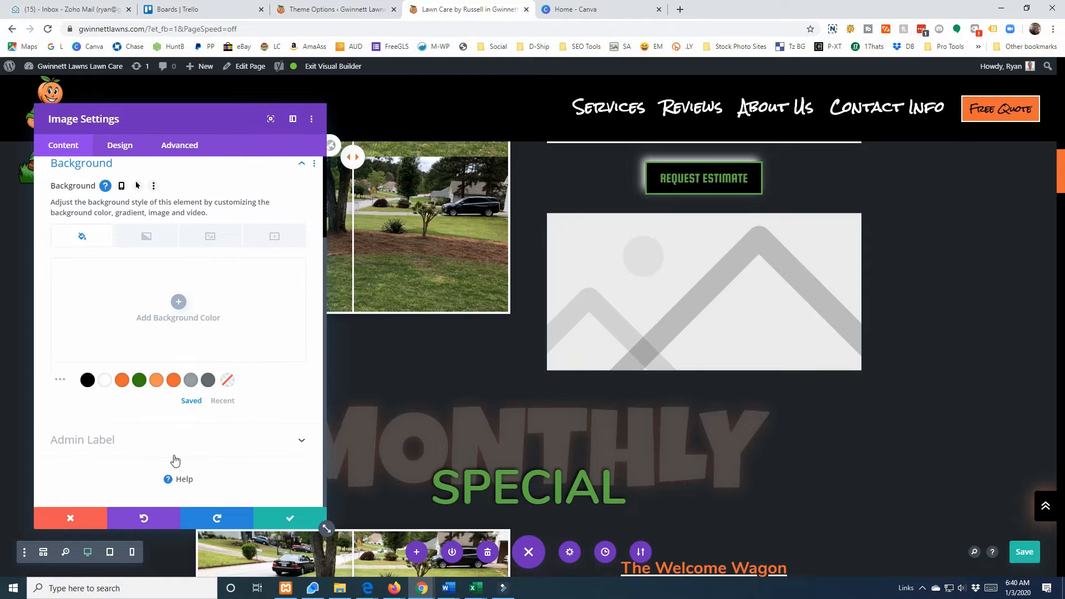
# Step: View the image module's help tutorials, close the helper, and save the image settings
pyautogui.click(180, 482)
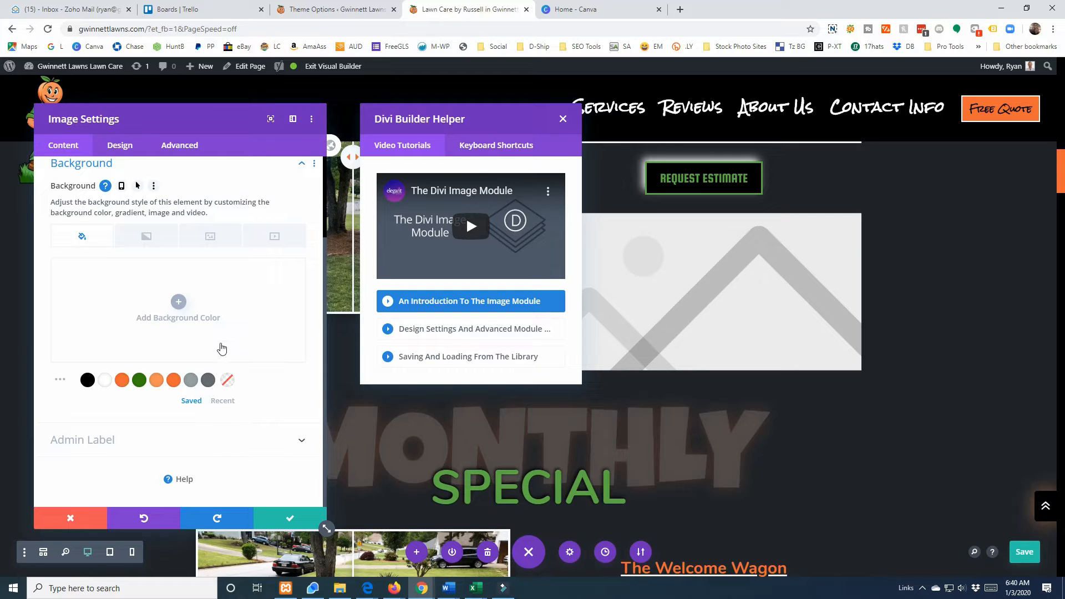
pyautogui.click(563, 119)
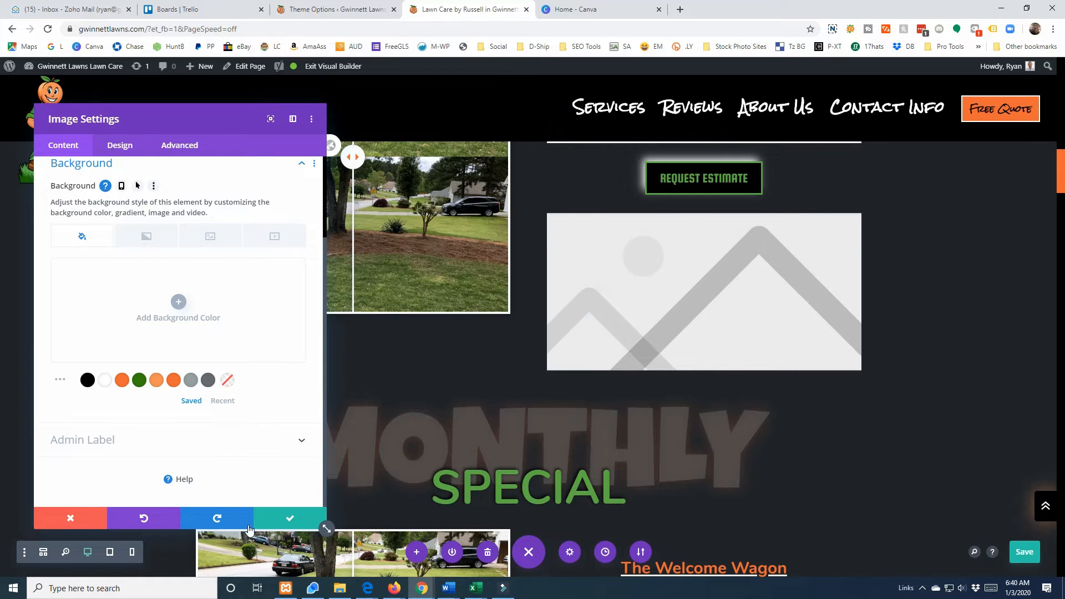
pyautogui.click(264, 517)
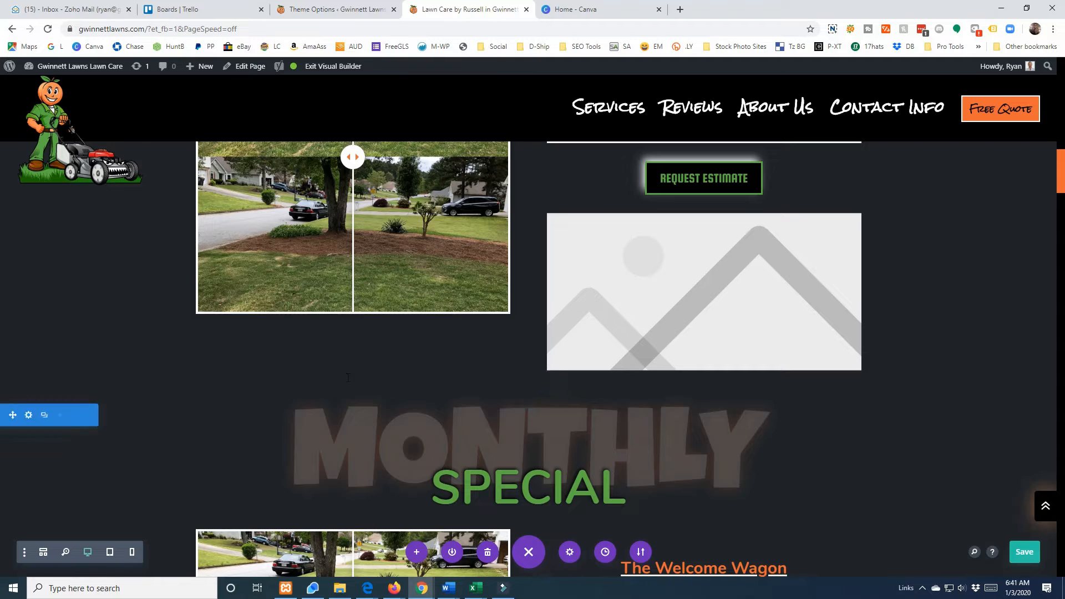
# Step: Insert a single-column row below the first January special, look through the available modules, and delete the new row
pyautogui.click(544, 380)
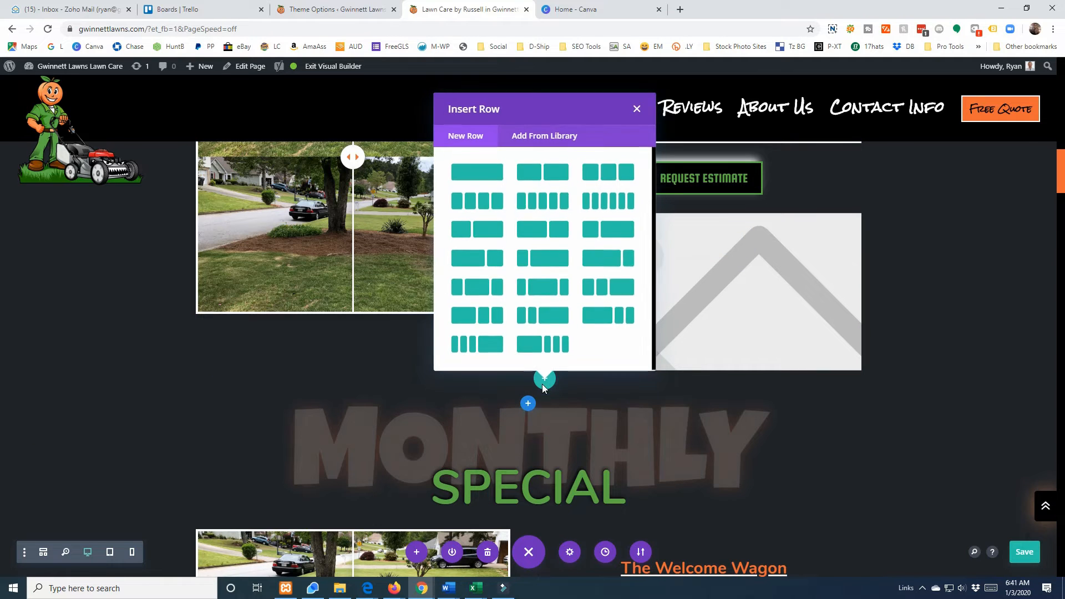
pyautogui.click(473, 178)
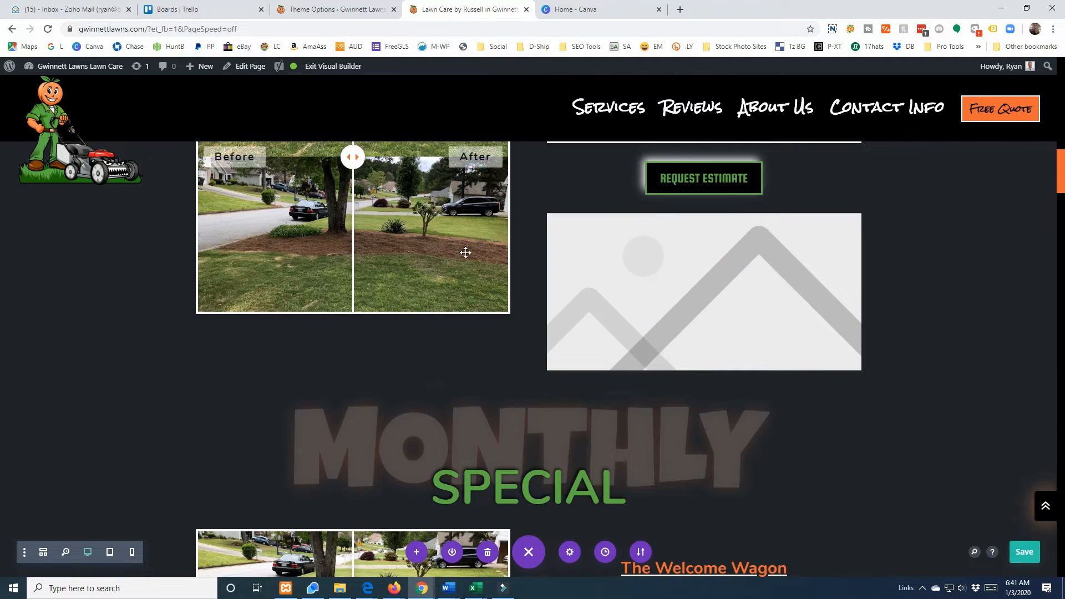
pyautogui.scroll(-10, 544, 278)
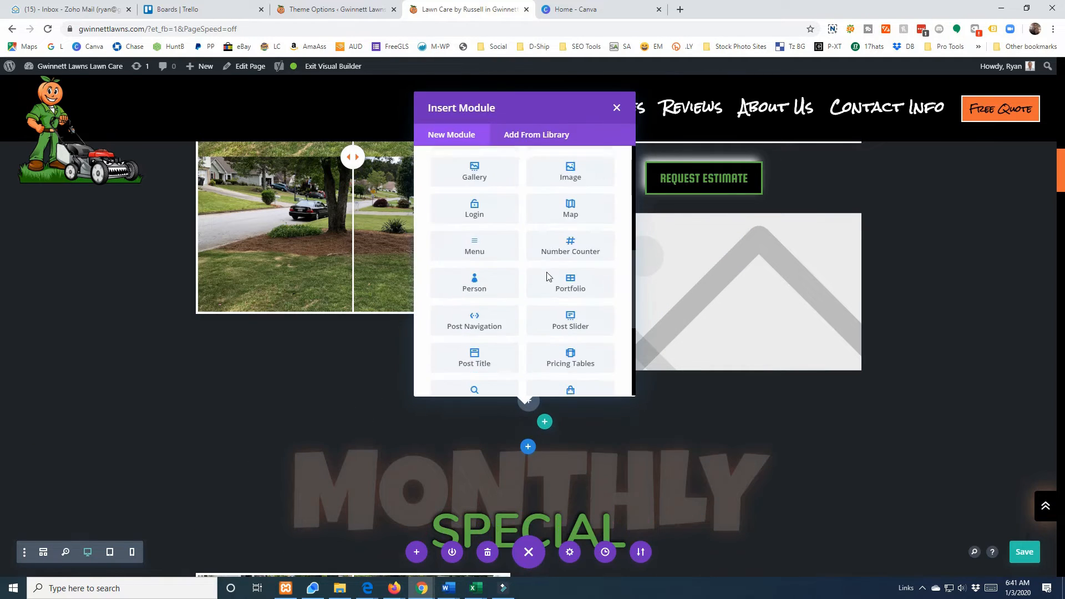
pyautogui.scroll(7, 526, 367)
pyautogui.scroll(3, 526, 366)
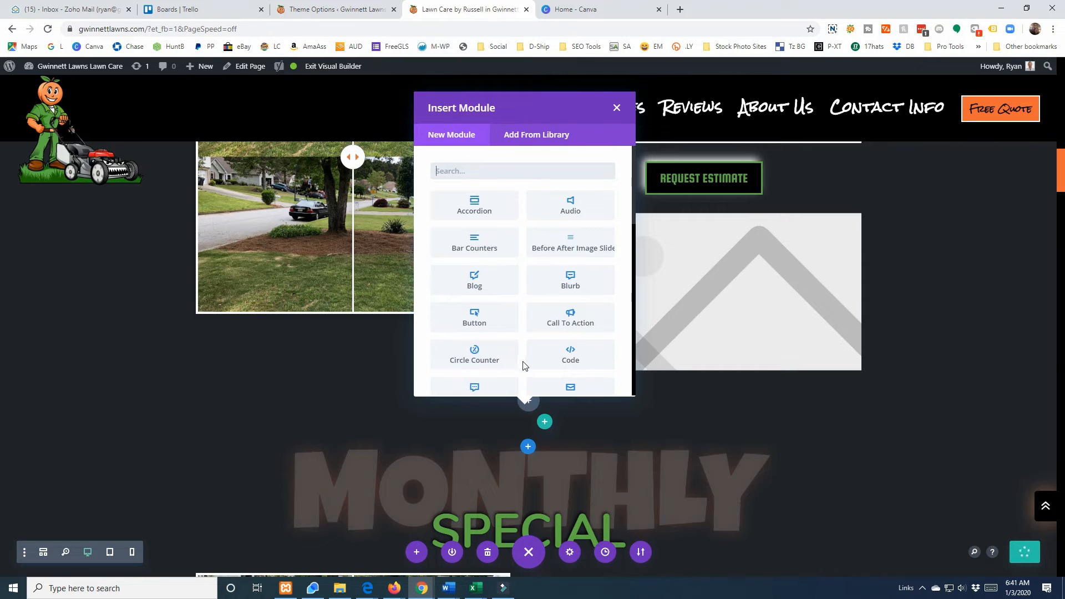
pyautogui.click(617, 109)
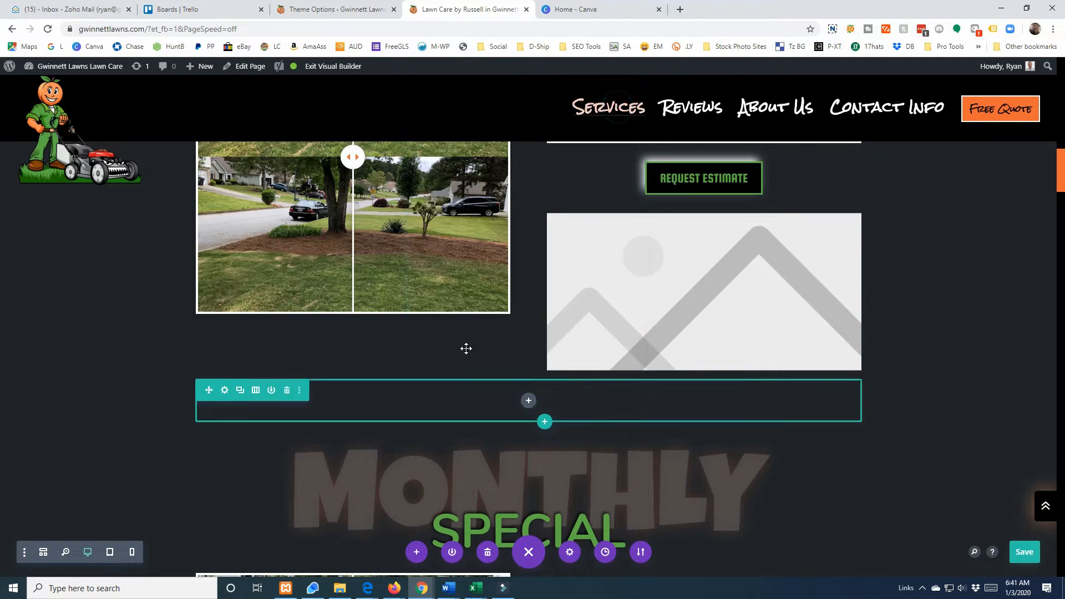
pyautogui.click(287, 391)
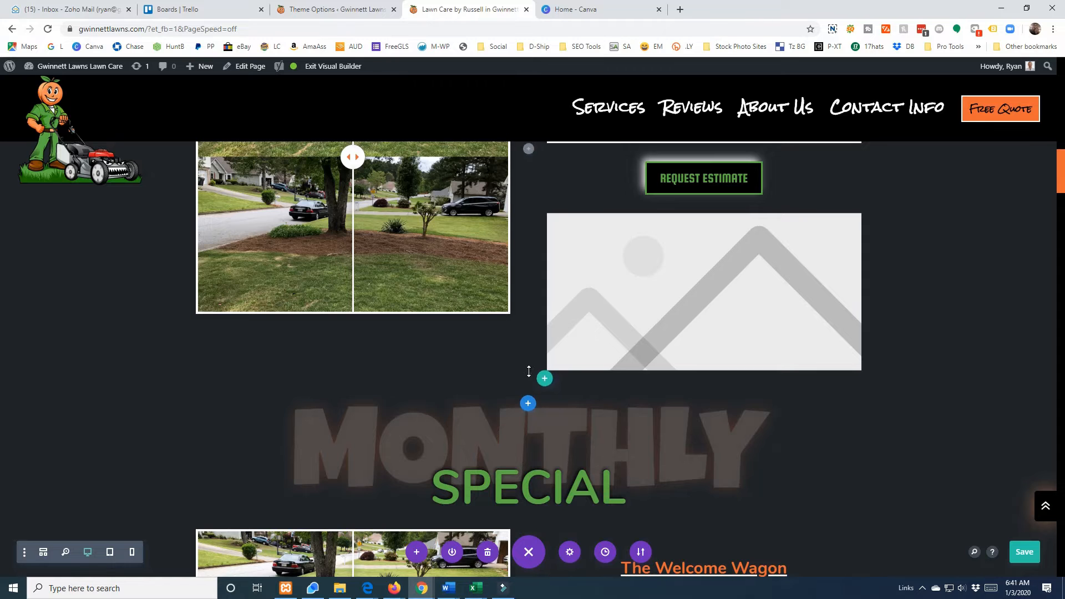
# Step: Add an empty regular section between the second January special and the lawn service questions section, without inserting a row
pyautogui.scroll(-10, 506, 458)
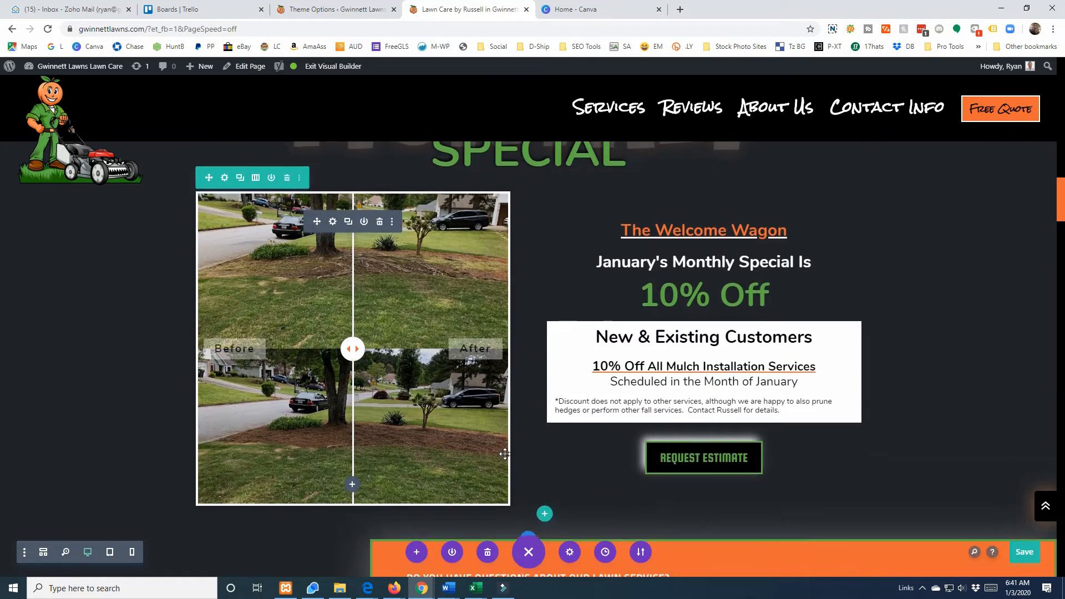
pyautogui.click(529, 323)
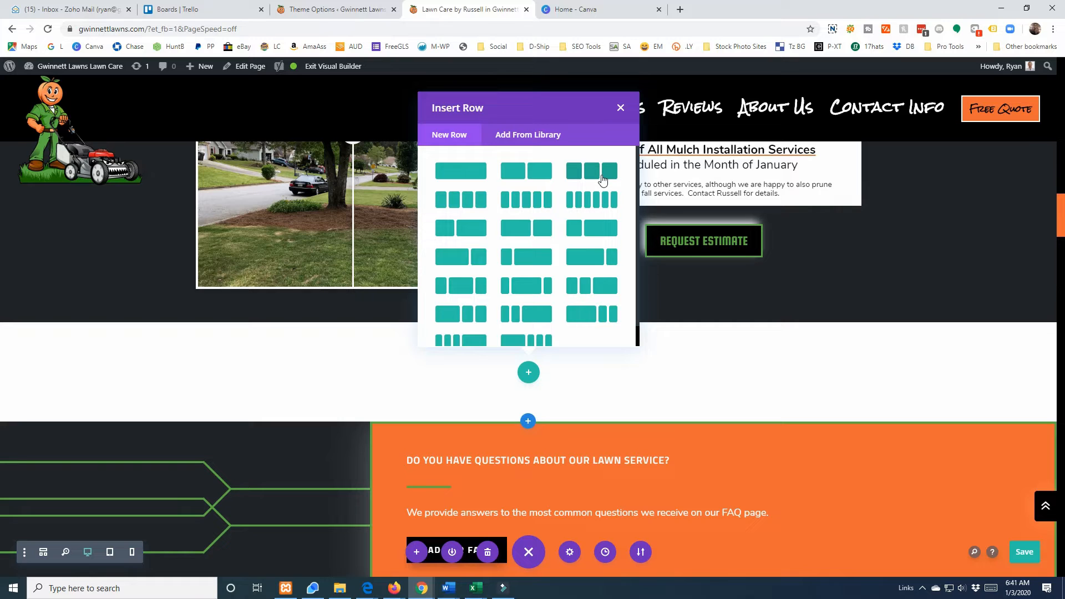
pyautogui.click(620, 108)
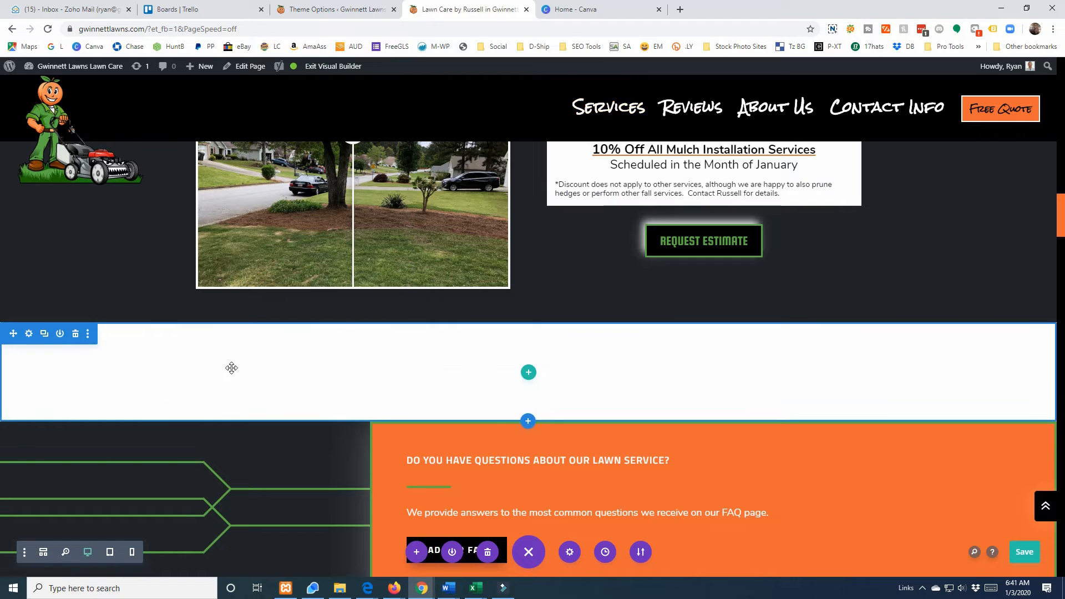
pyautogui.scroll(1, 289, 364)
pyautogui.scroll(4, 290, 365)
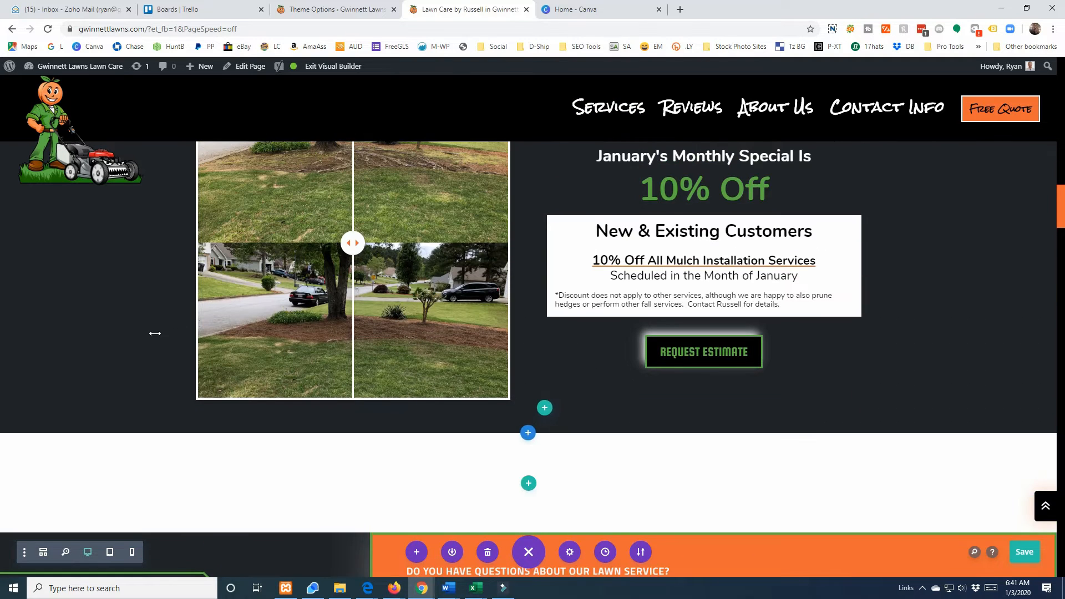
# Step: Copy the background colour code #212529 from the second Monthly Special section and close its settings without changes
pyautogui.scroll(-4, 200, 381)
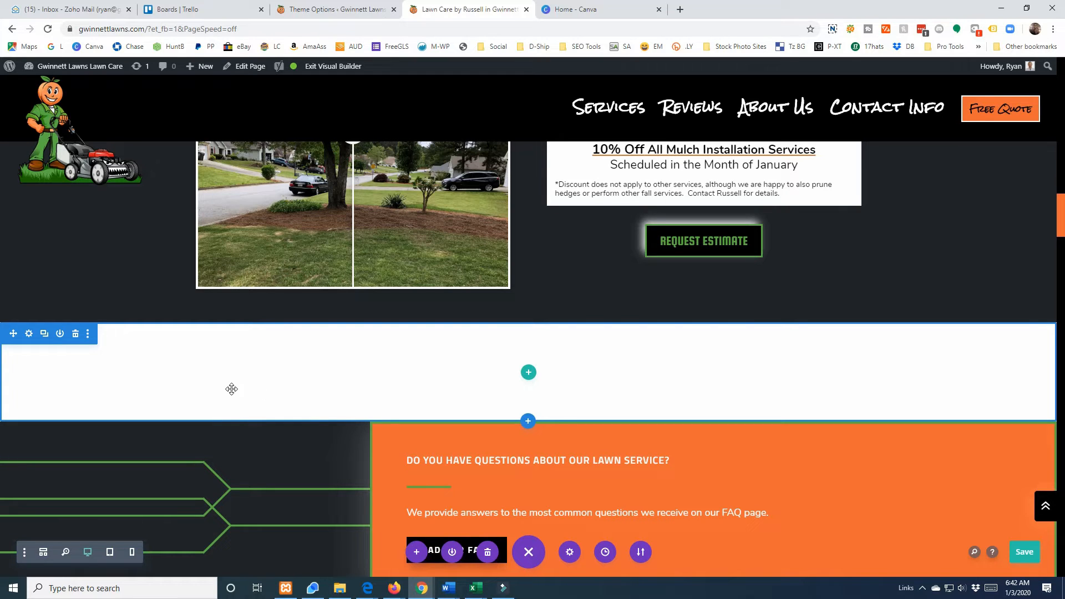
pyautogui.scroll(7, 271, 394)
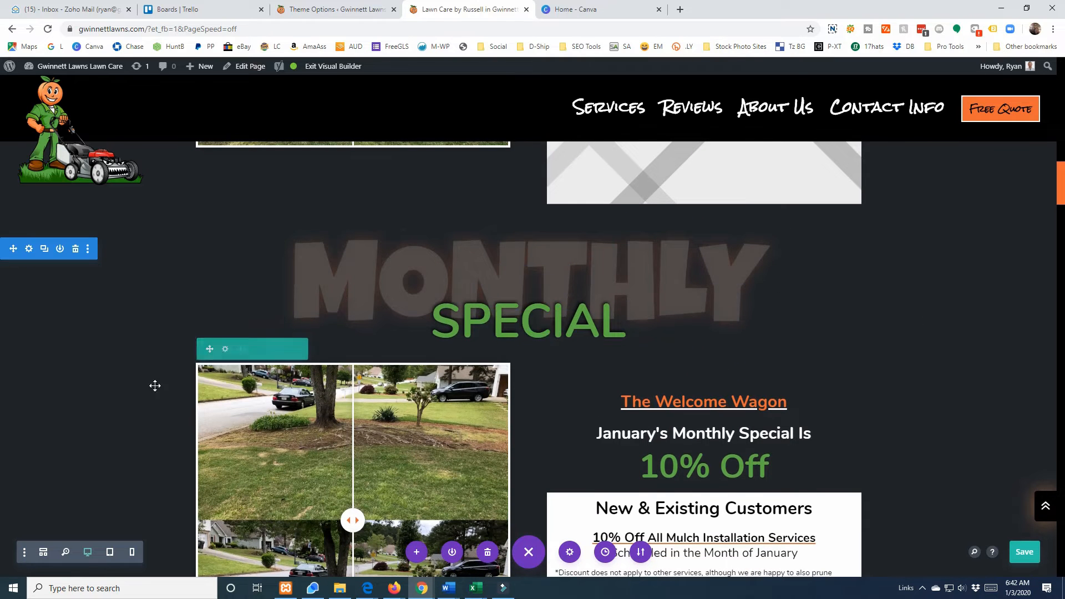
pyautogui.click(29, 247)
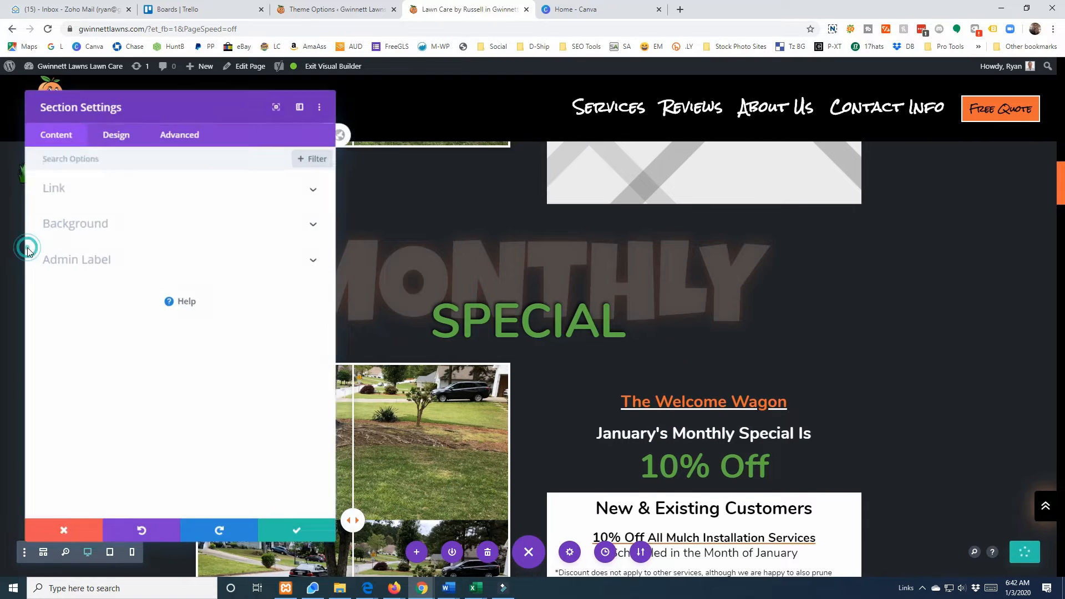
pyautogui.click(101, 232)
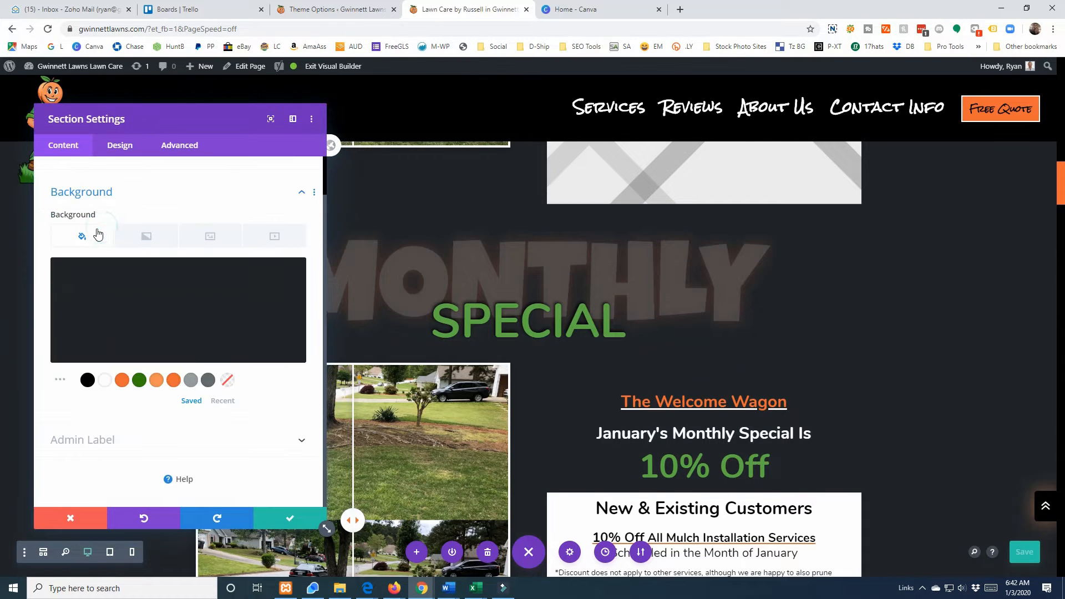
pyautogui.click(115, 298)
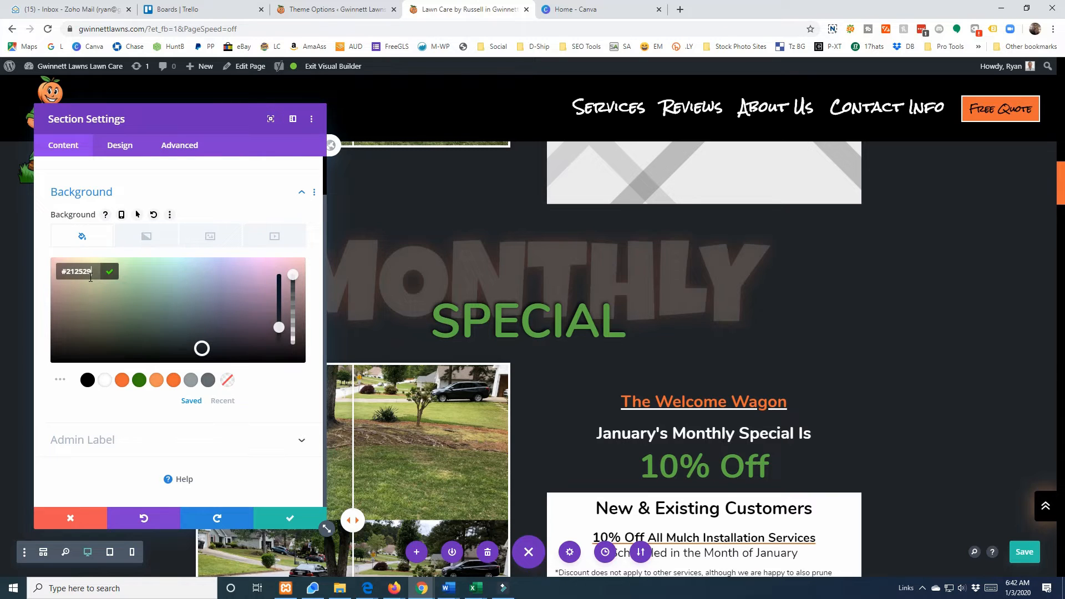
pyautogui.moveTo(81, 273); pyautogui.dragTo(61, 272)
pyautogui.hotkey('ctrl', 'c')
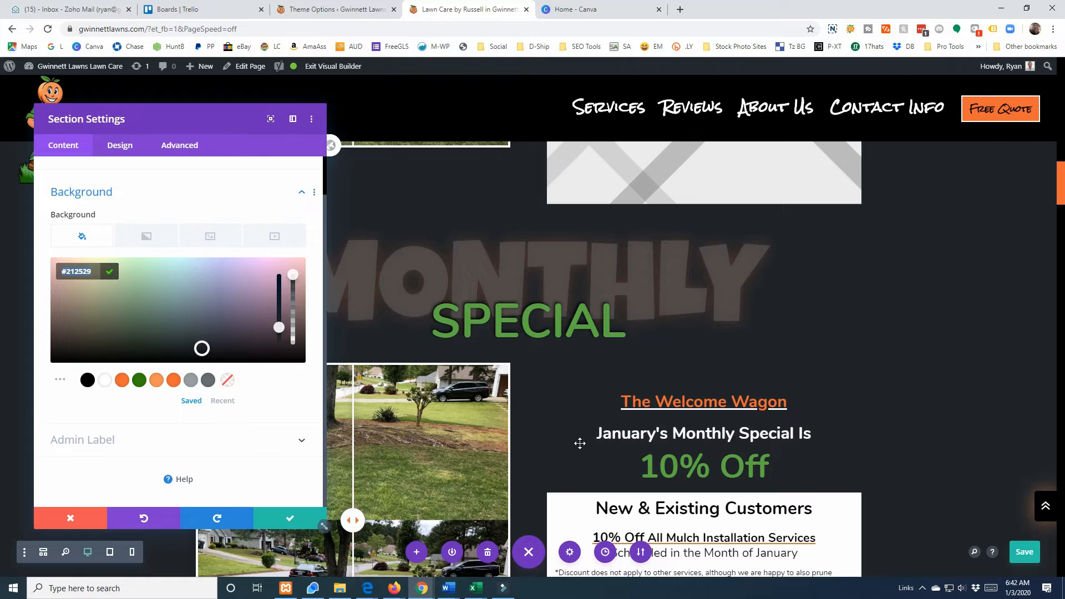
pyautogui.click(67, 518)
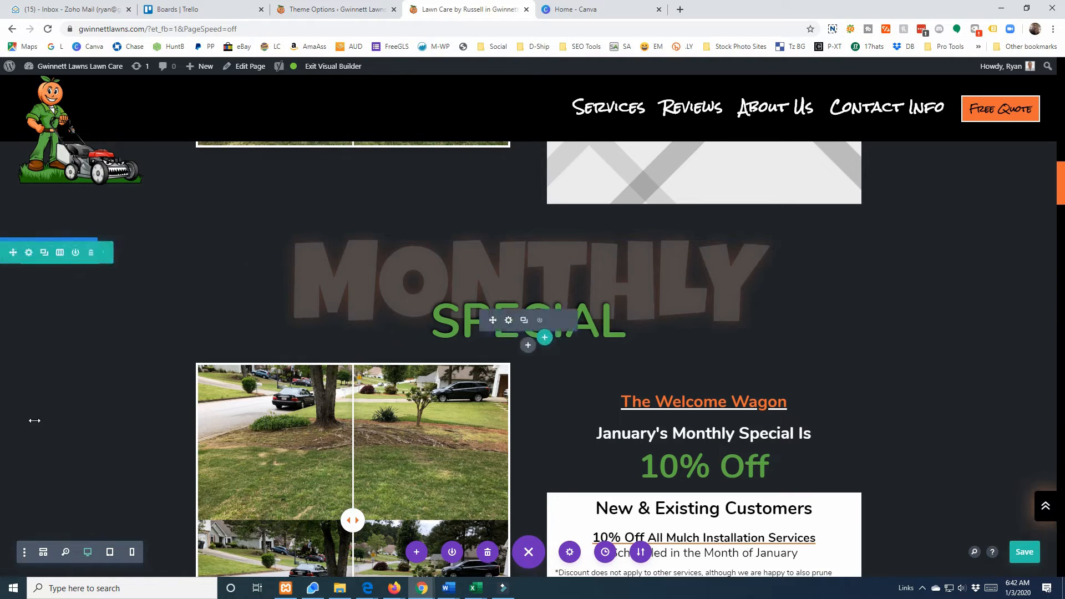
# Step: Check the background options of the Monthly Special heading row and close its settings without changes
pyautogui.click(30, 253)
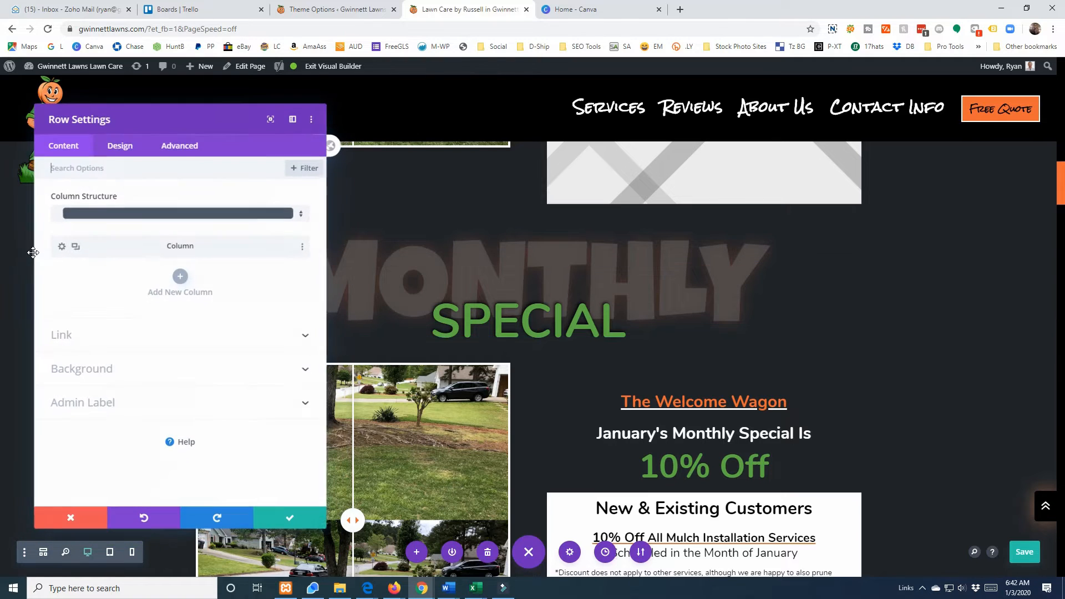
pyautogui.click(75, 368)
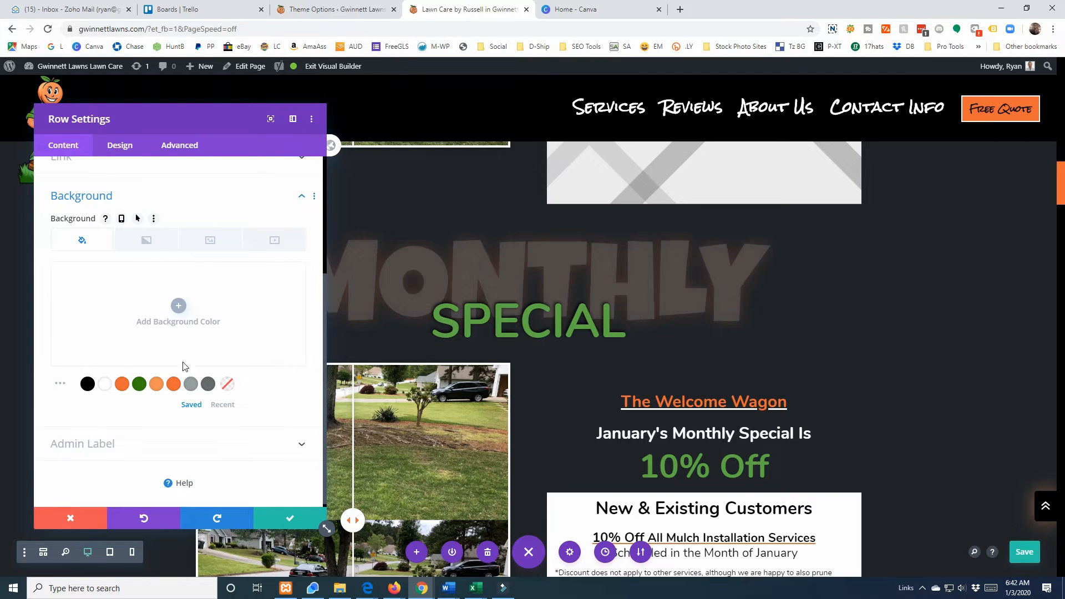
pyautogui.click(69, 520)
# Step: Try the background colour #212529 on the empty section above the lawn service questions, and discard the change
pyautogui.scroll(-3, 95, 399)
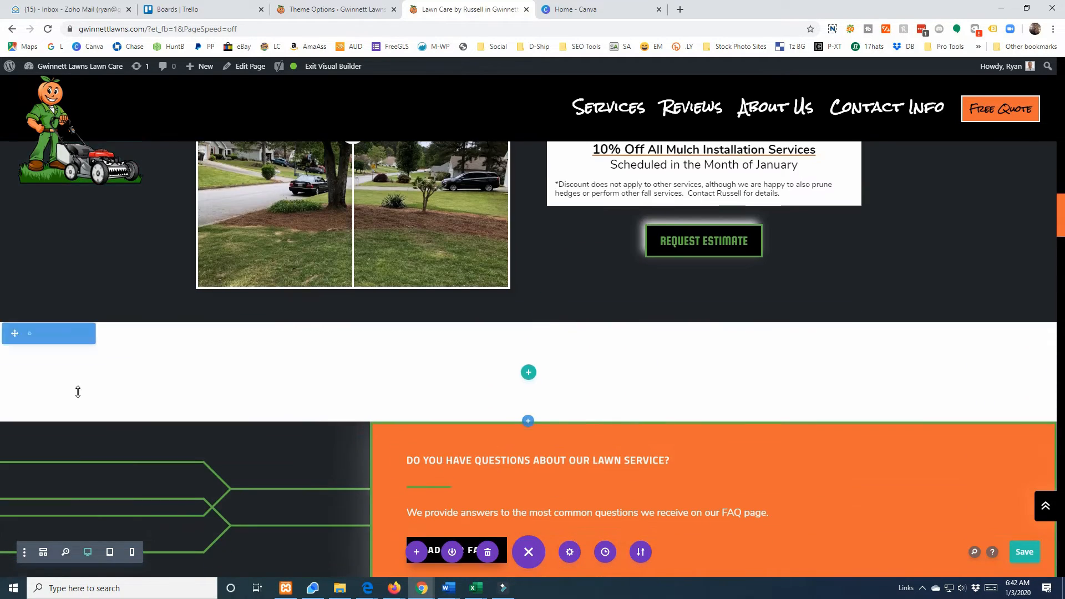
pyautogui.click(29, 337)
pyautogui.click(82, 228)
pyautogui.click(109, 291)
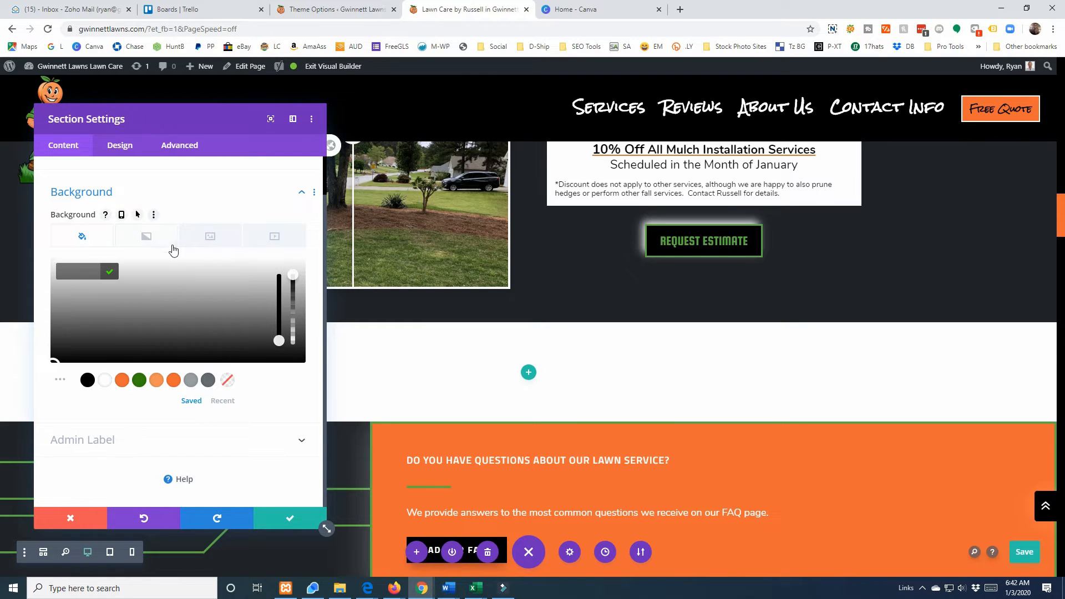
pyautogui.click(82, 272)
pyautogui.hotkey('ctrl', 'v')
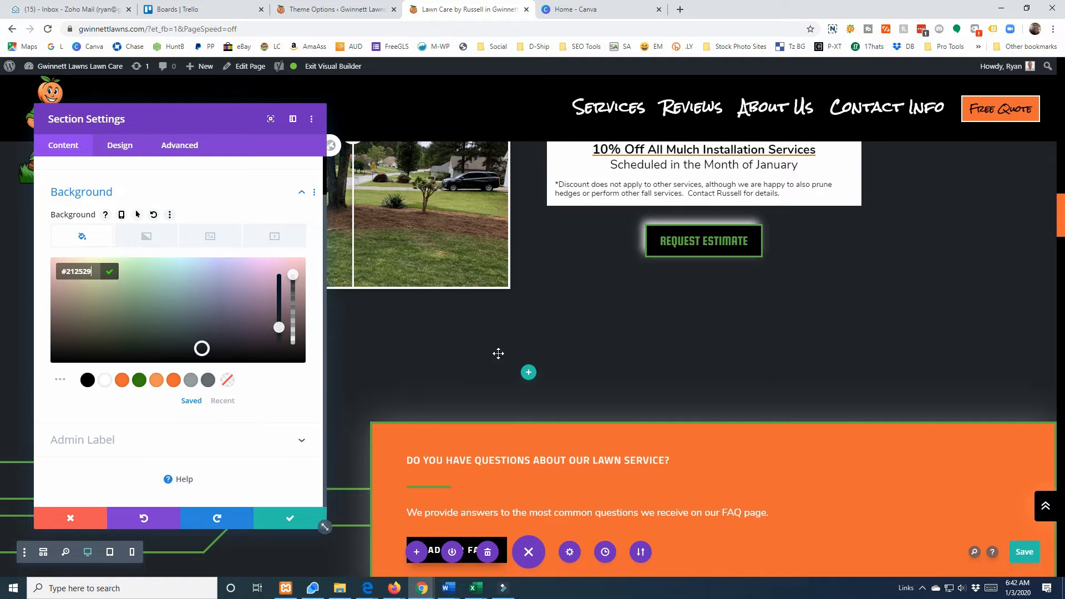
pyautogui.click(71, 518)
# Step: Delete the empty section above the lawn service questions and save the page
pyautogui.click(75, 334)
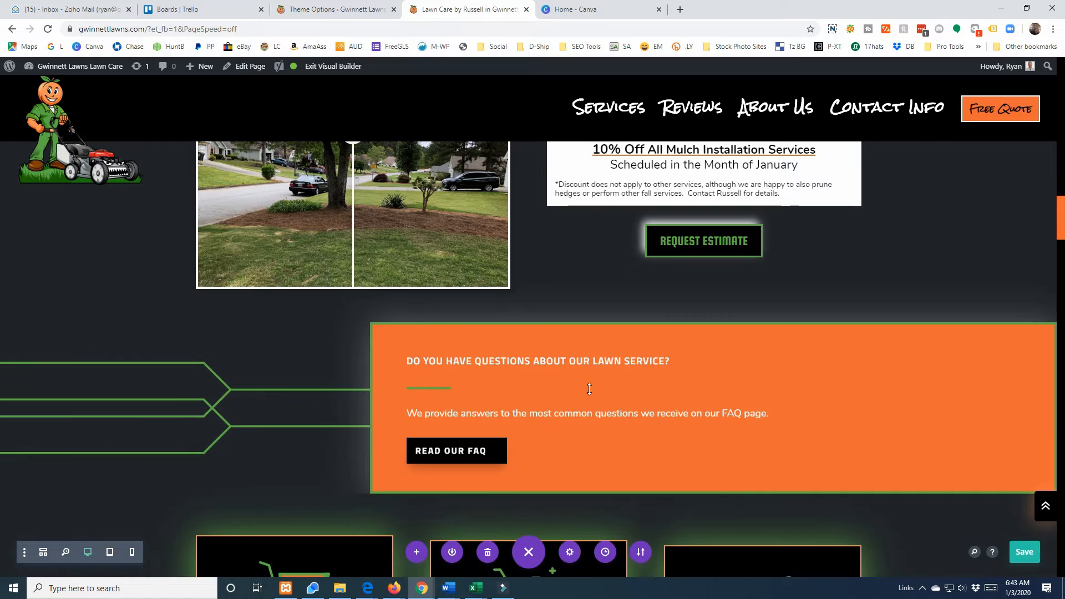
pyautogui.scroll(5, 583, 388)
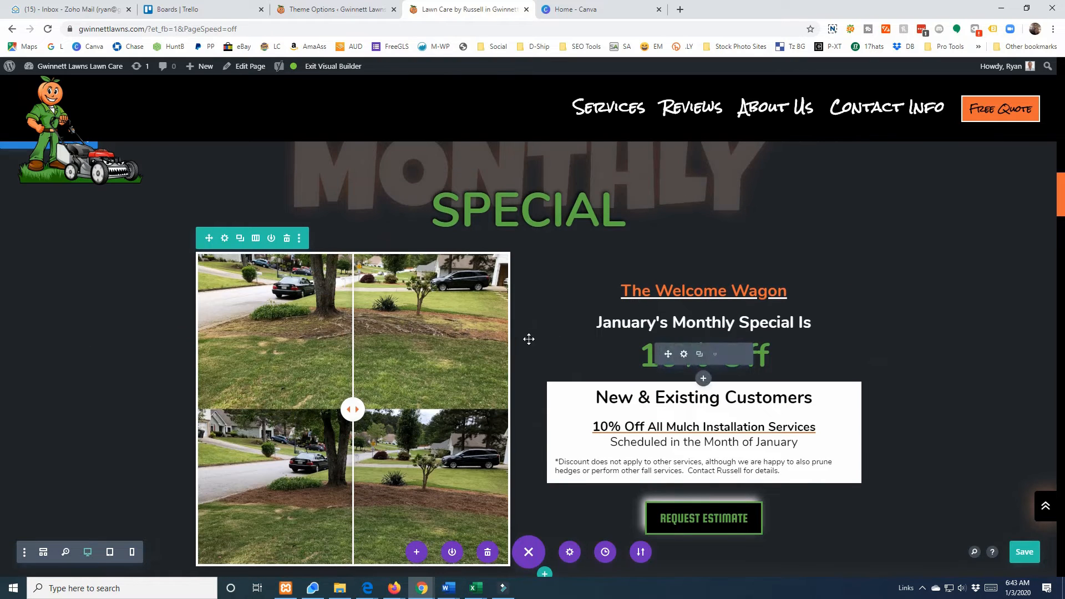
pyautogui.hotkey('ctrl', 's')
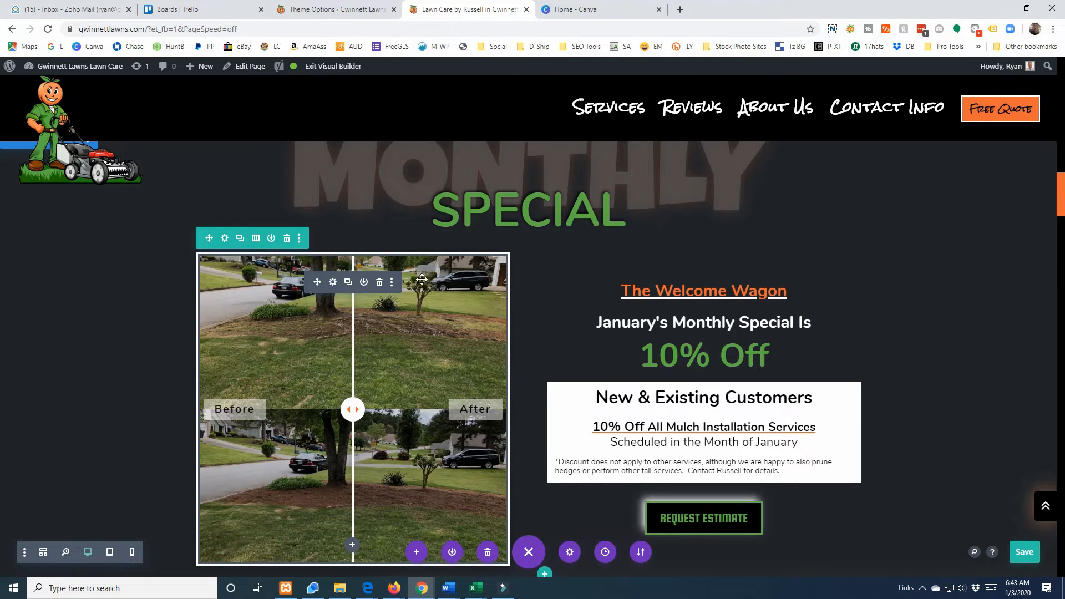
# Step: Insert an Image module below the before-and-after slider in the second January special
pyautogui.scroll(-1, 381, 382)
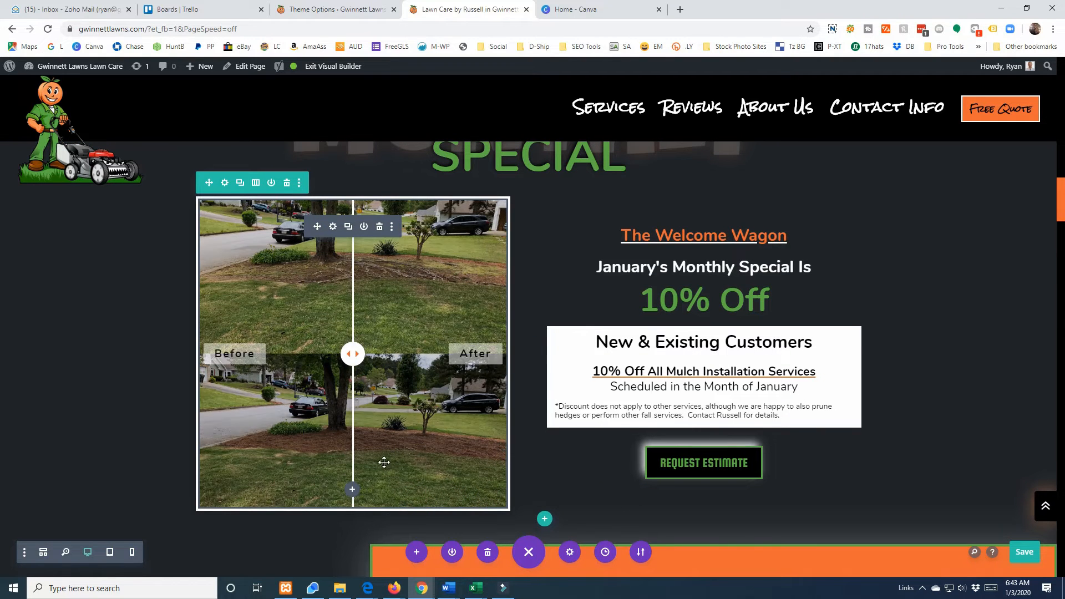
pyautogui.click(352, 491)
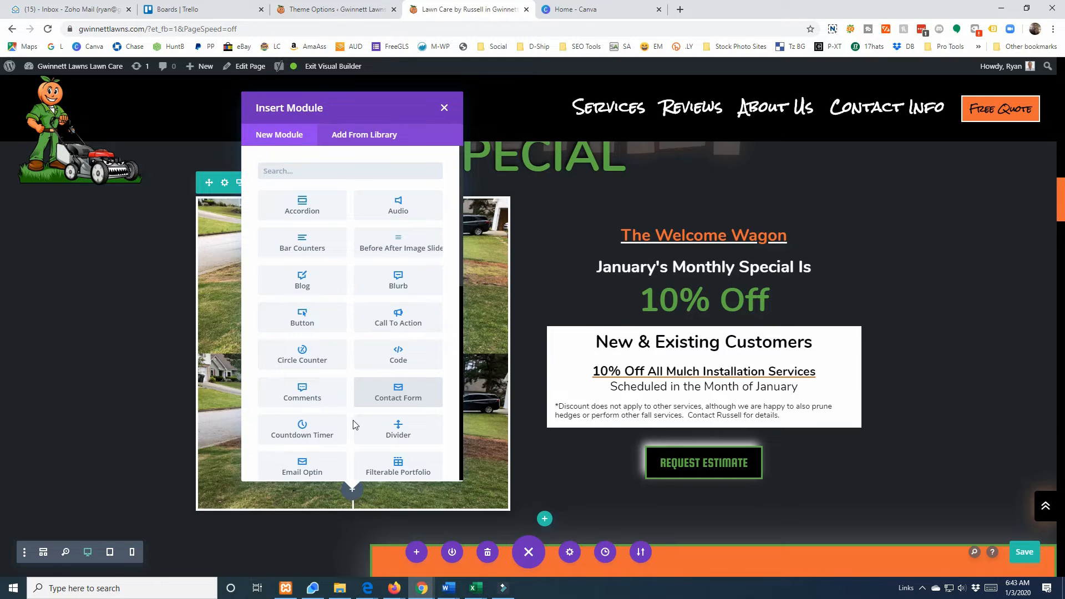
pyautogui.scroll(-2, 353, 425)
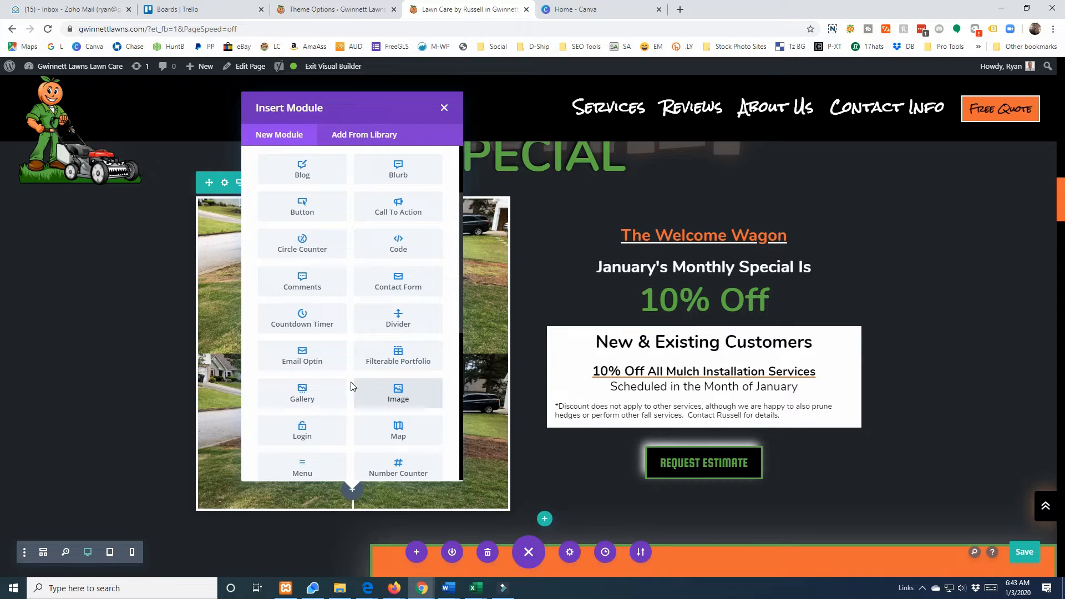
pyautogui.click(394, 399)
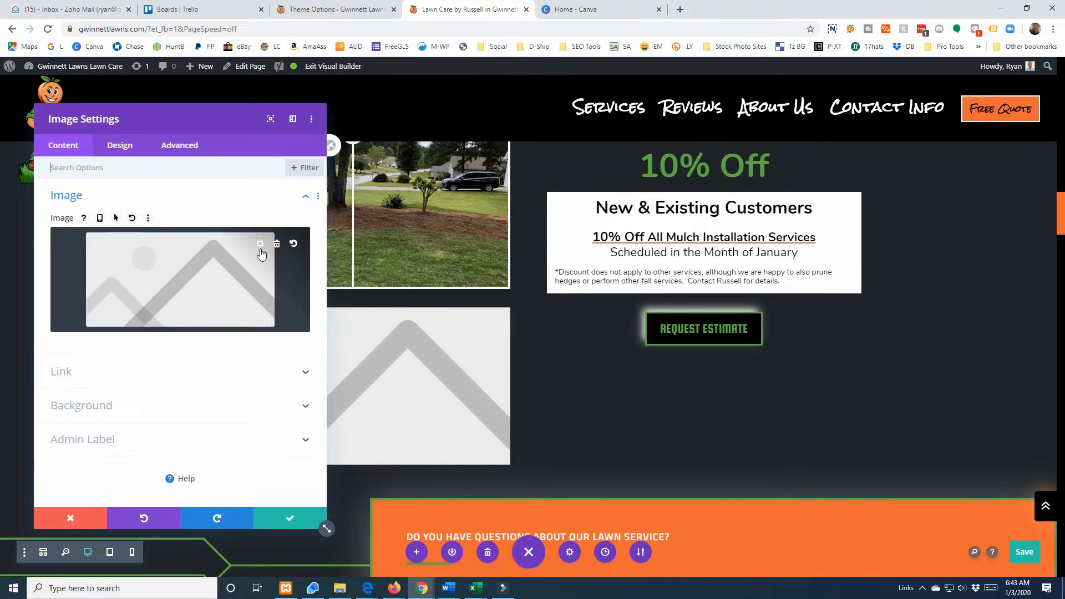
# Step: Review how a photo file can be dropped or selected for upload to the new image module, and close the image chooser without choosing one
pyautogui.click(261, 248)
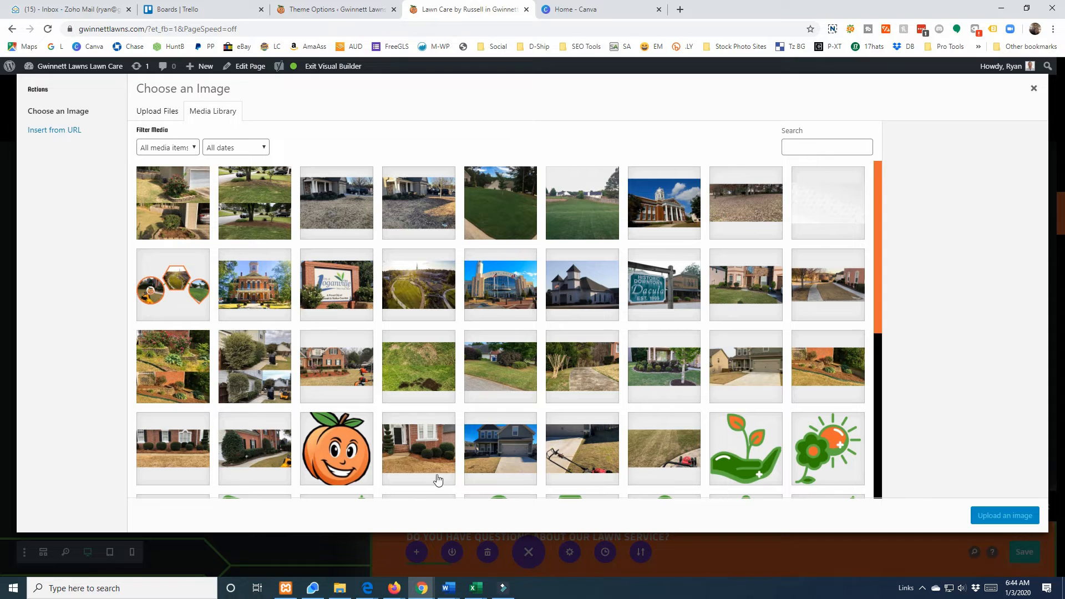
pyautogui.click(339, 592)
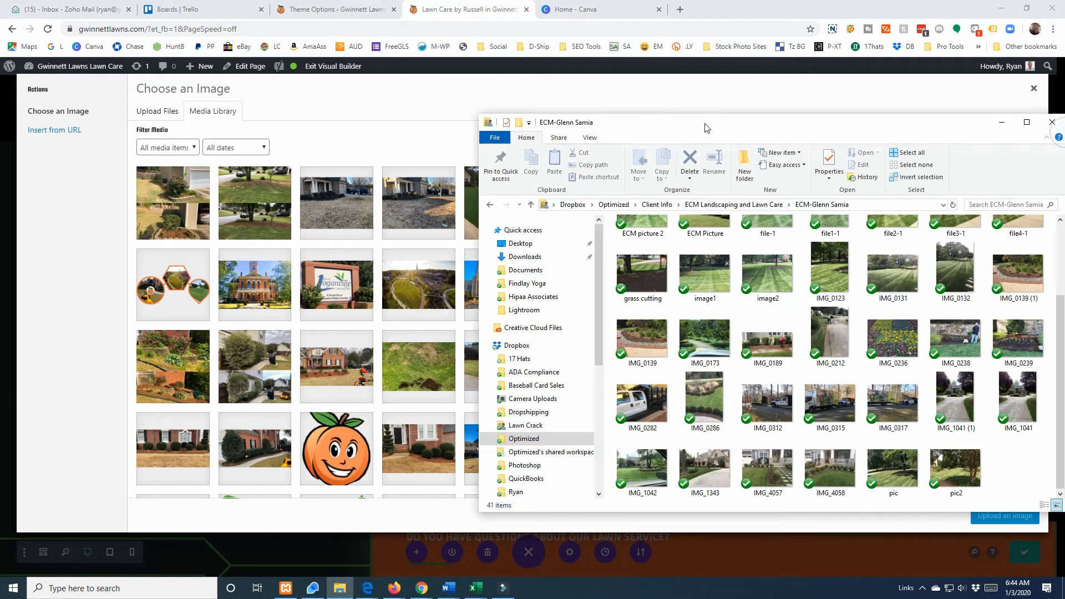
pyautogui.moveTo(703, 119); pyautogui.dragTo(391, 123)
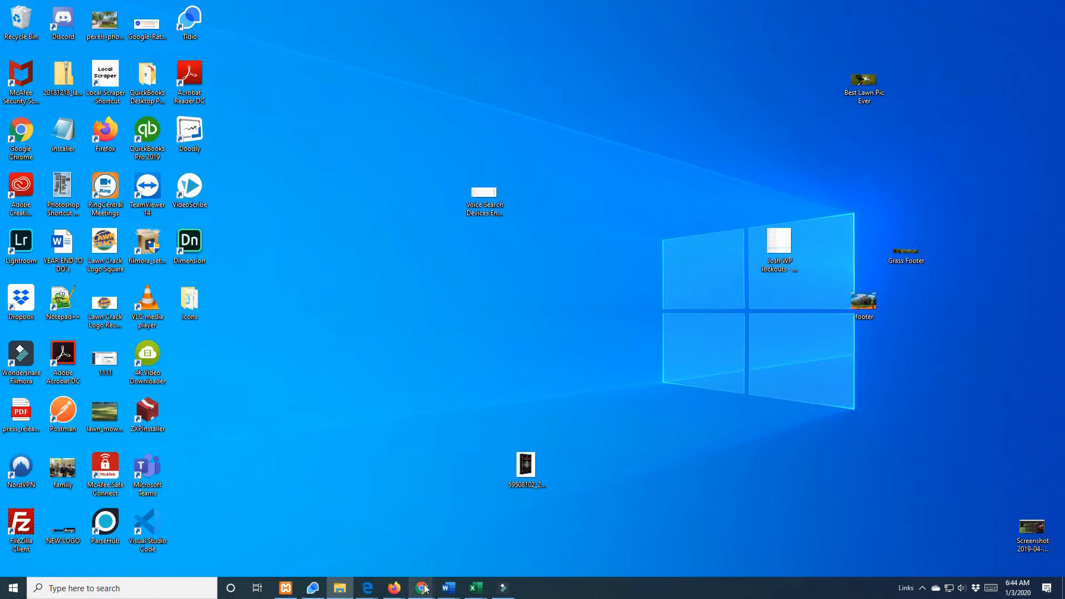
pyautogui.moveTo(419, 591)
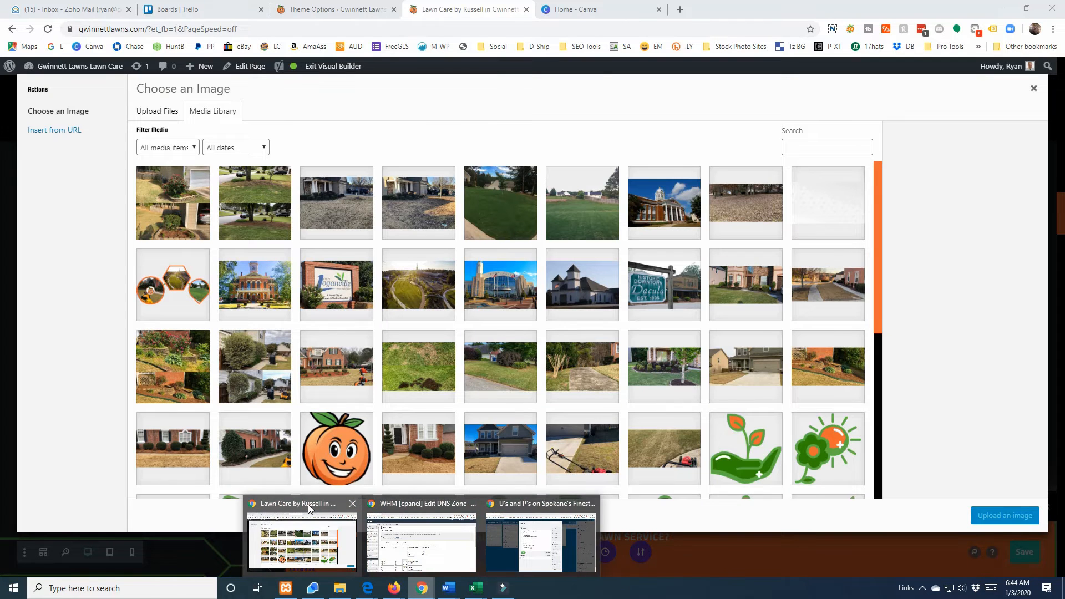
pyautogui.click(308, 504)
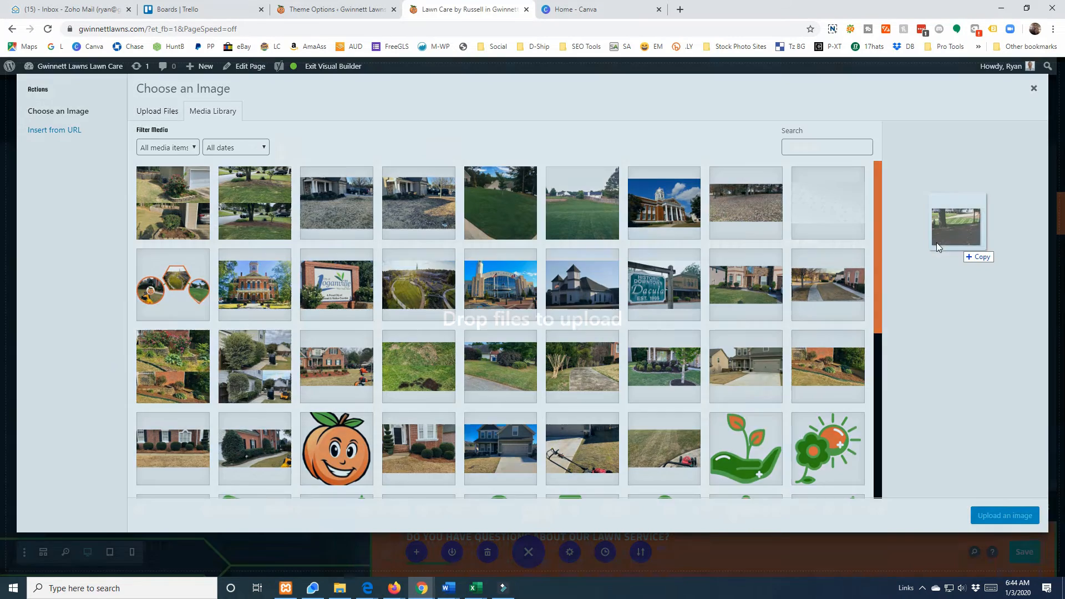
pyautogui.moveTo(955, 243); pyautogui.dragTo(356, 362)
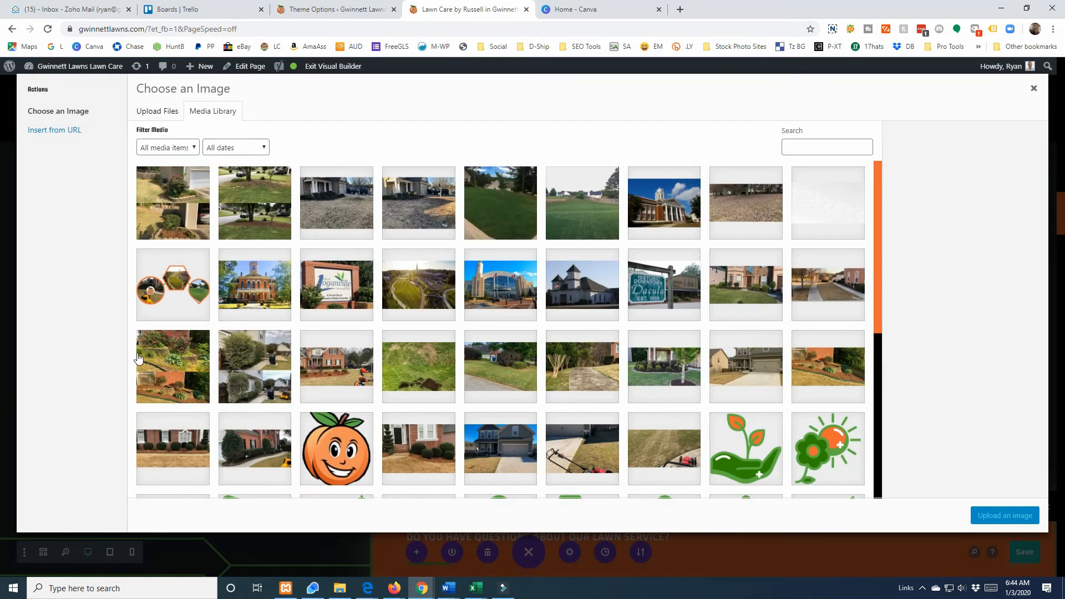
pyautogui.click(160, 118)
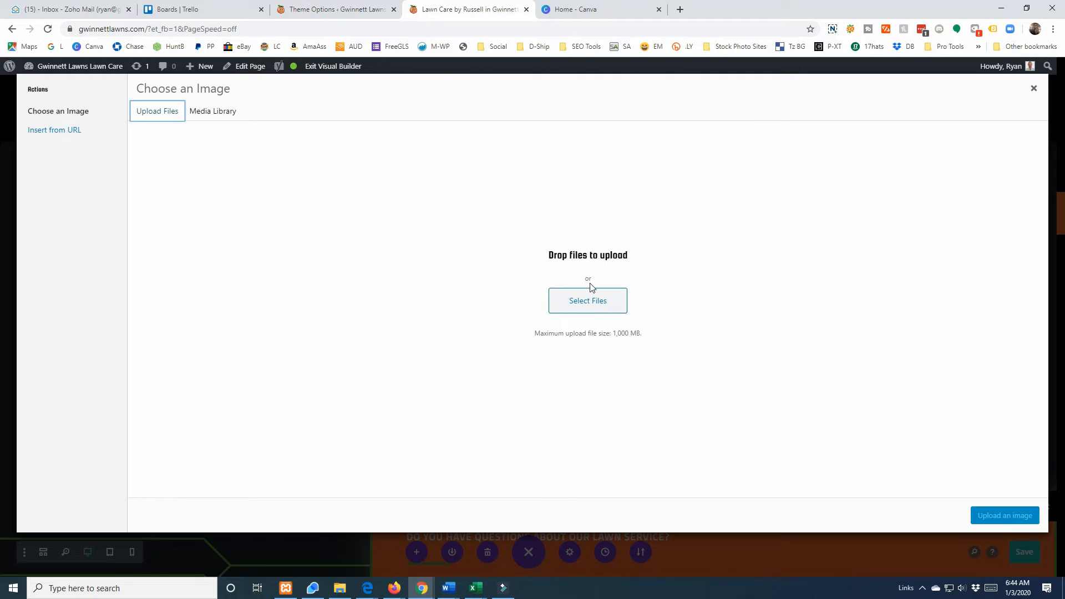
pyautogui.click(1033, 90)
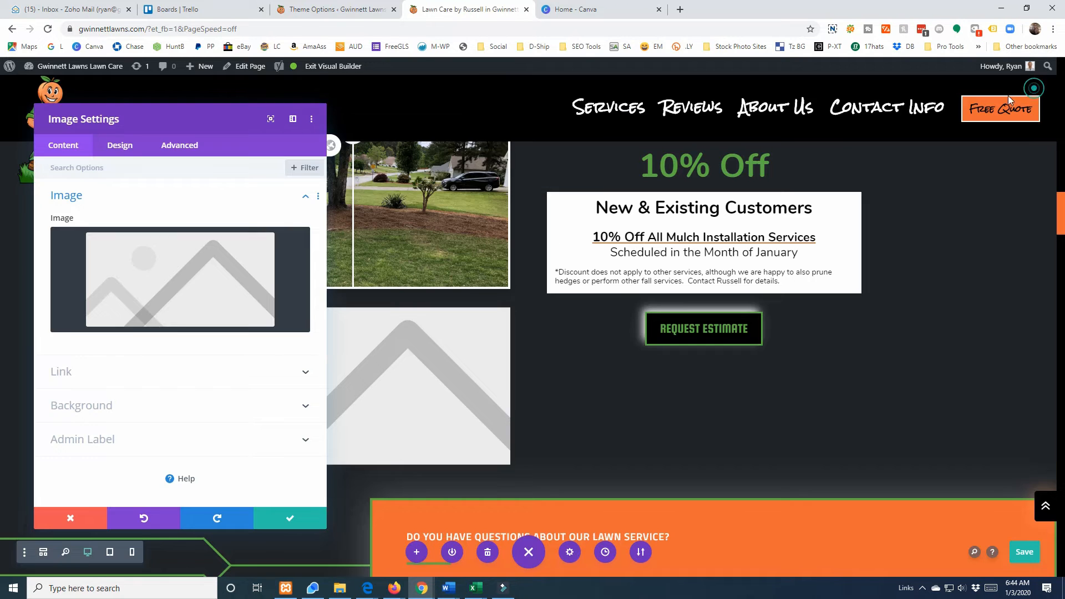
# Step: Switch to the WordPress dashboard, open the Media Library, and examine the file names of the two newest images
pyautogui.click(333, 10)
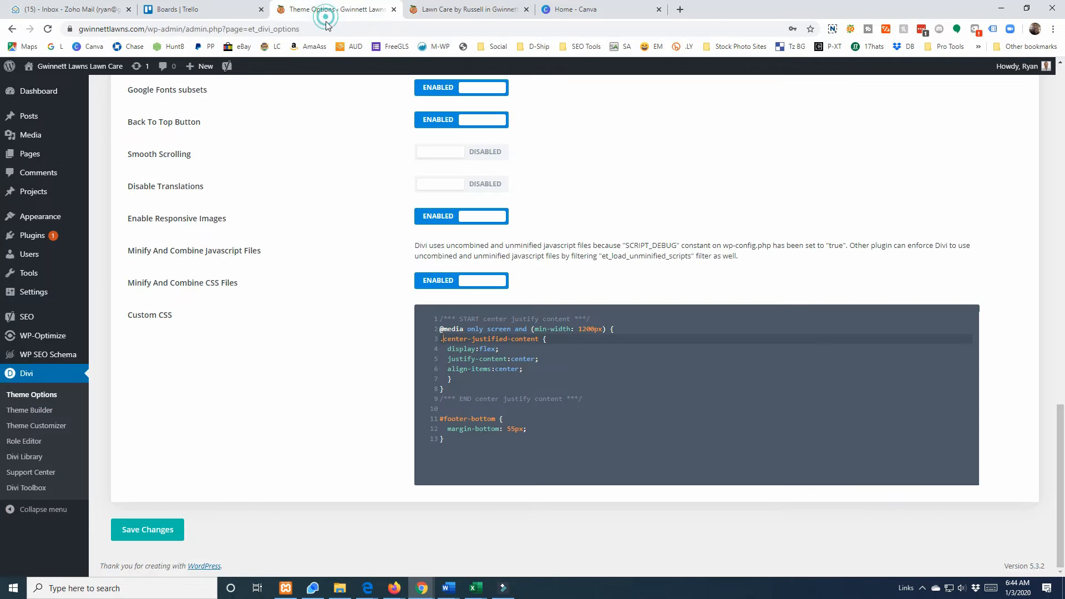
pyautogui.click(30, 141)
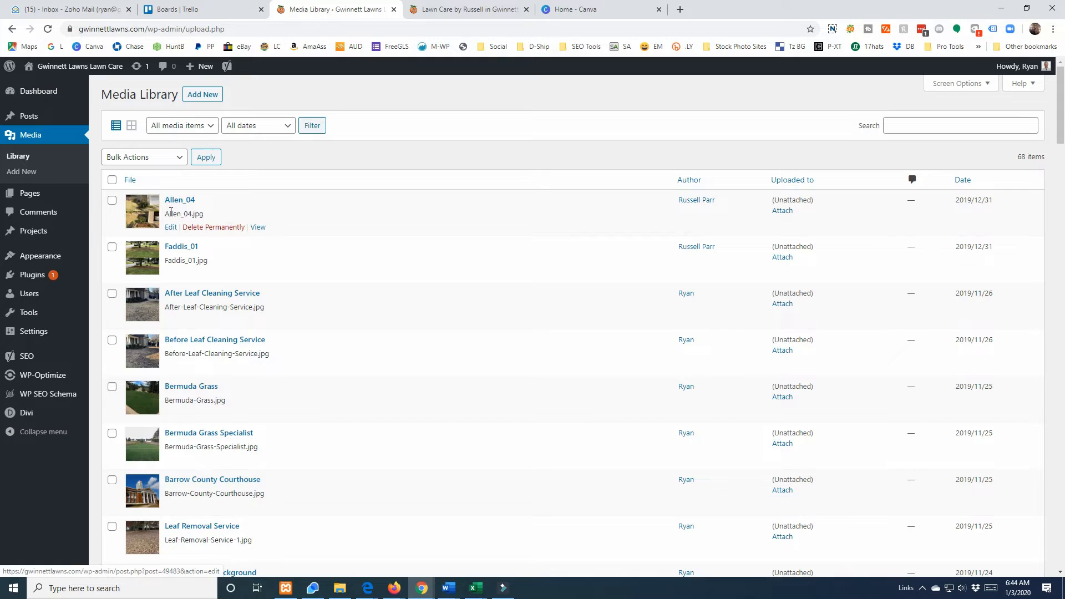
pyautogui.moveTo(166, 217); pyautogui.dragTo(194, 216)
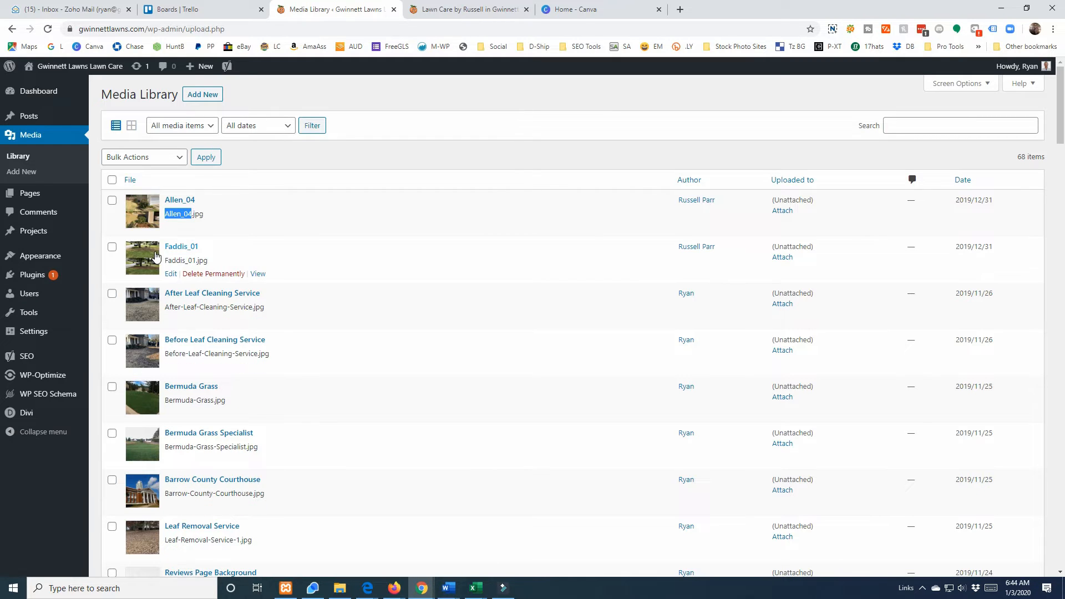
pyautogui.moveTo(170, 262); pyautogui.dragTo(195, 261)
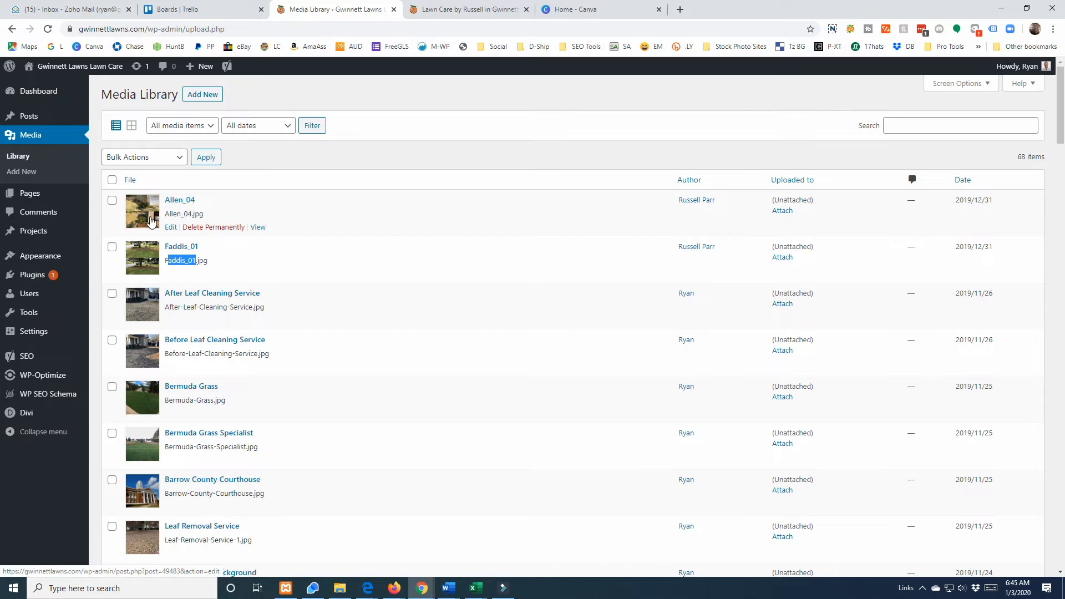
# Step: Open the newest image in the Media Library and examine its file size and pixel dimensions
pyautogui.click(142, 220)
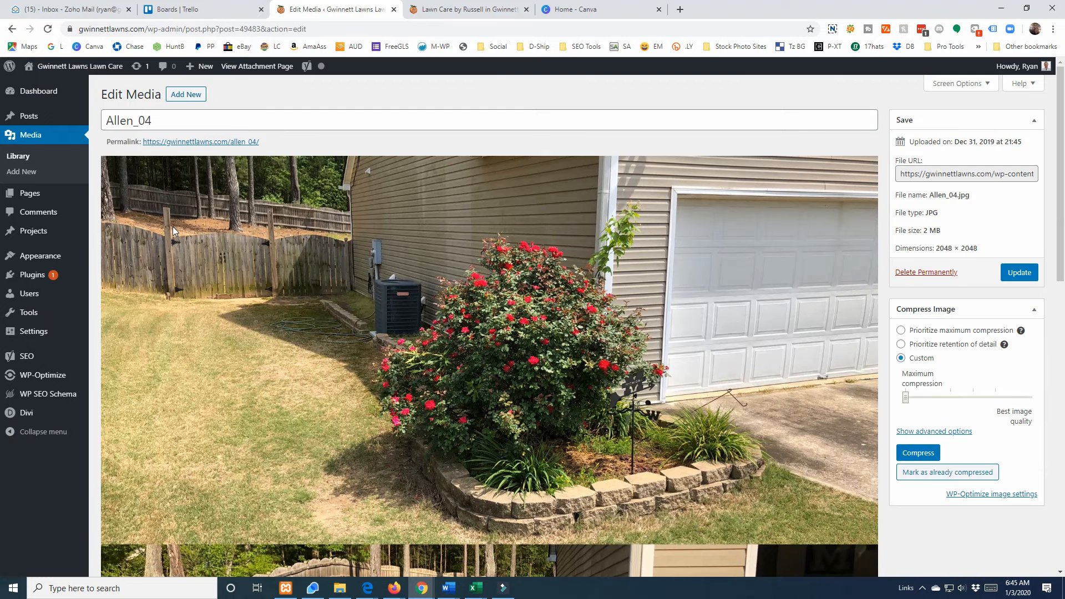
pyautogui.moveTo(937, 251); pyautogui.dragTo(996, 249)
pyautogui.scroll(-1, 991, 254)
pyautogui.click(946, 193)
pyautogui.moveTo(936, 192); pyautogui.dragTo(990, 198)
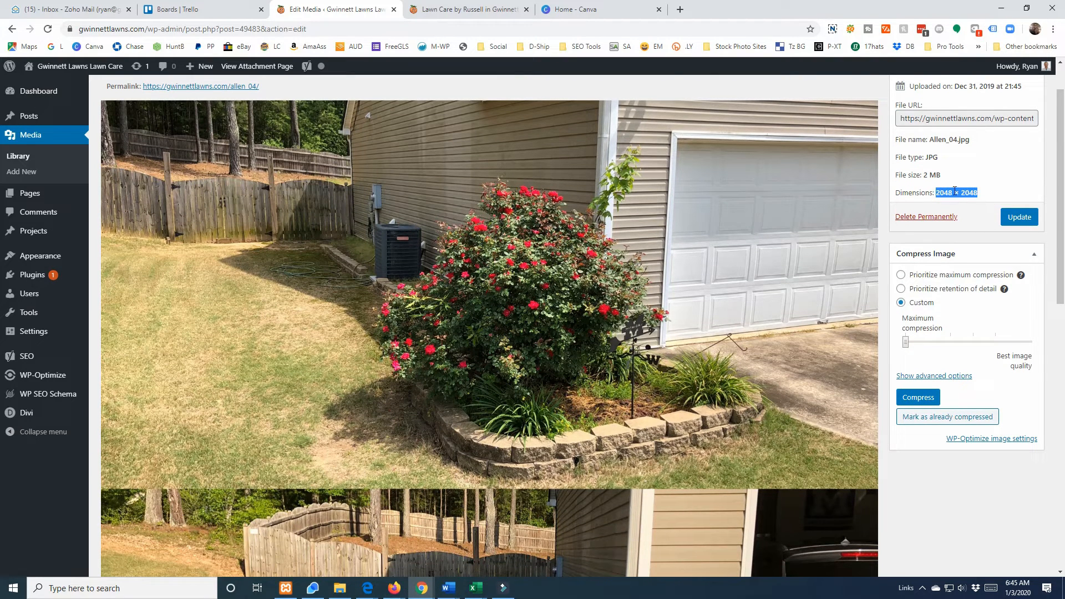
pyautogui.click(968, 195)
pyautogui.moveTo(982, 192); pyautogui.dragTo(941, 176)
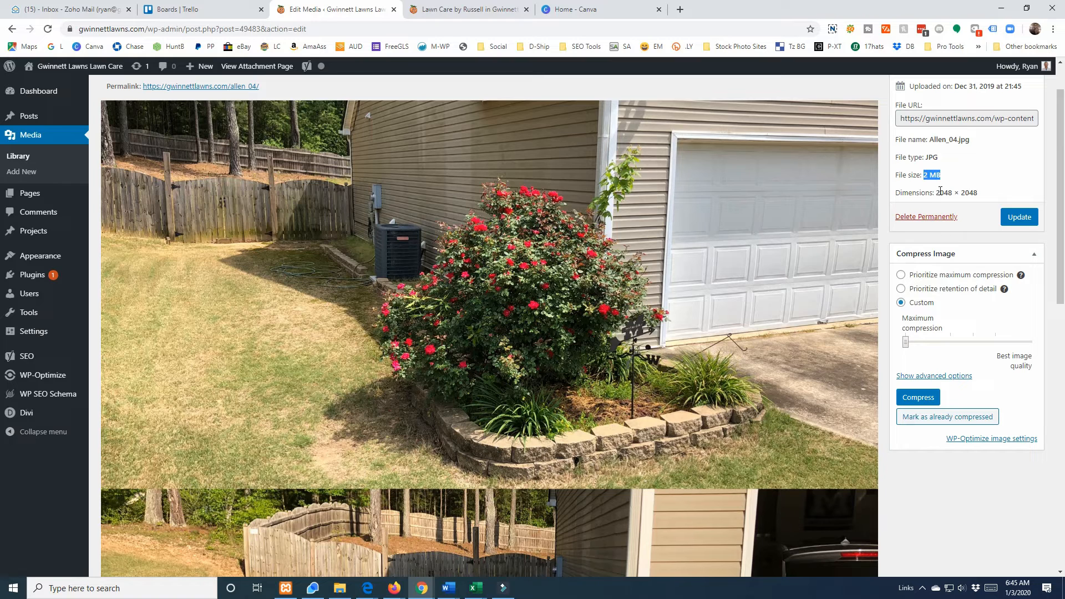
pyautogui.moveTo(936, 193); pyautogui.dragTo(952, 192)
pyautogui.click(935, 193)
pyautogui.click(947, 192)
pyautogui.scroll(1, 1013, 163)
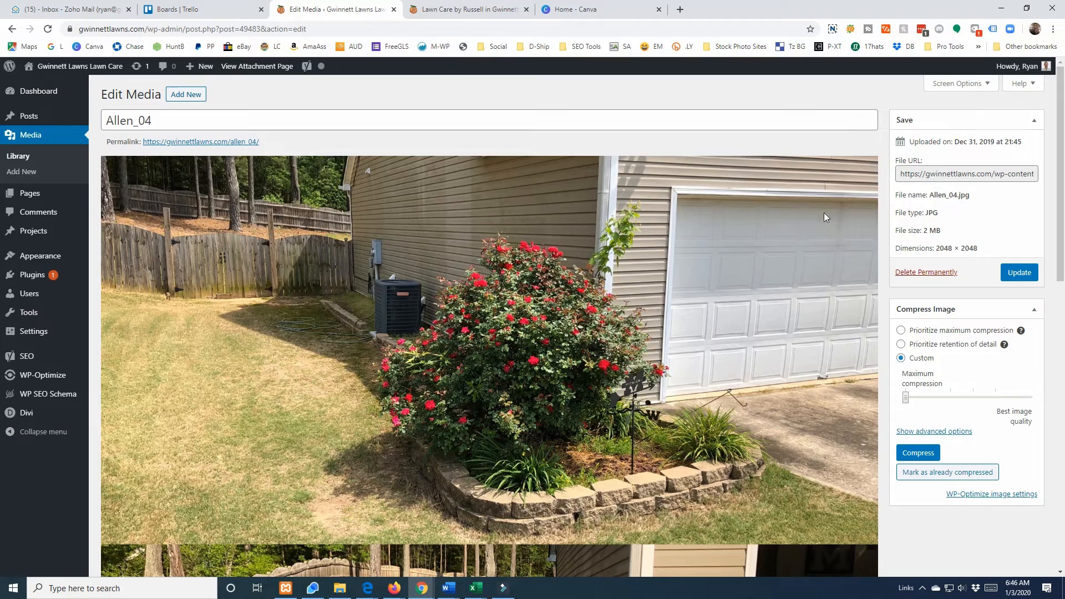
# Step: Look over the full before-and-after picture on its edit page, including the alternative text, caption and description fields
pyautogui.scroll(-4, 850, 260)
pyautogui.scroll(-7, 939, 233)
pyautogui.scroll(6, 937, 237)
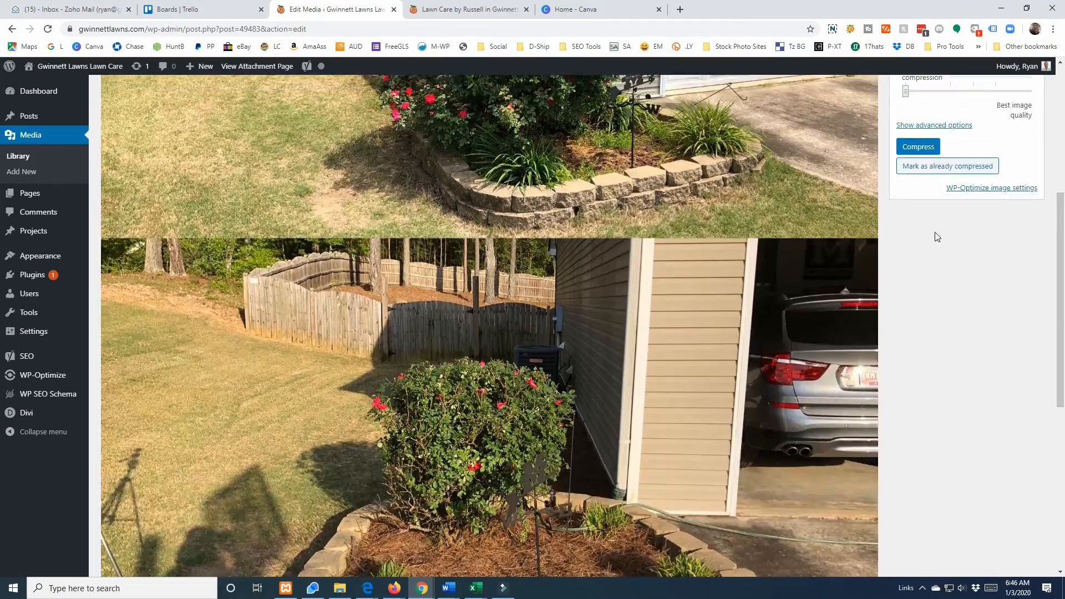
pyautogui.scroll(6, 937, 237)
pyautogui.scroll(-11, 511, 275)
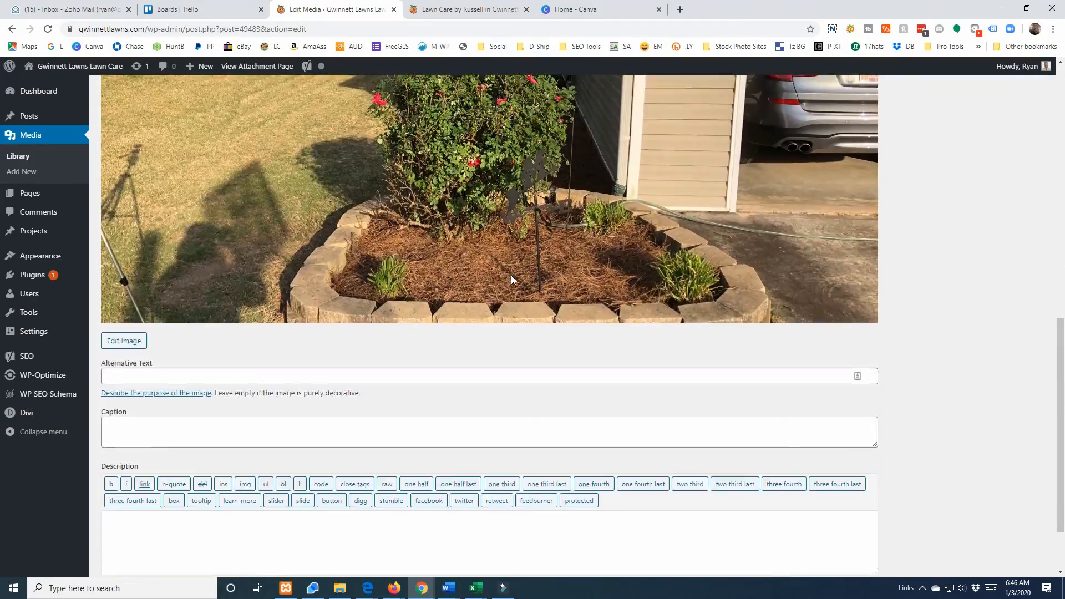
pyautogui.scroll(10, 511, 275)
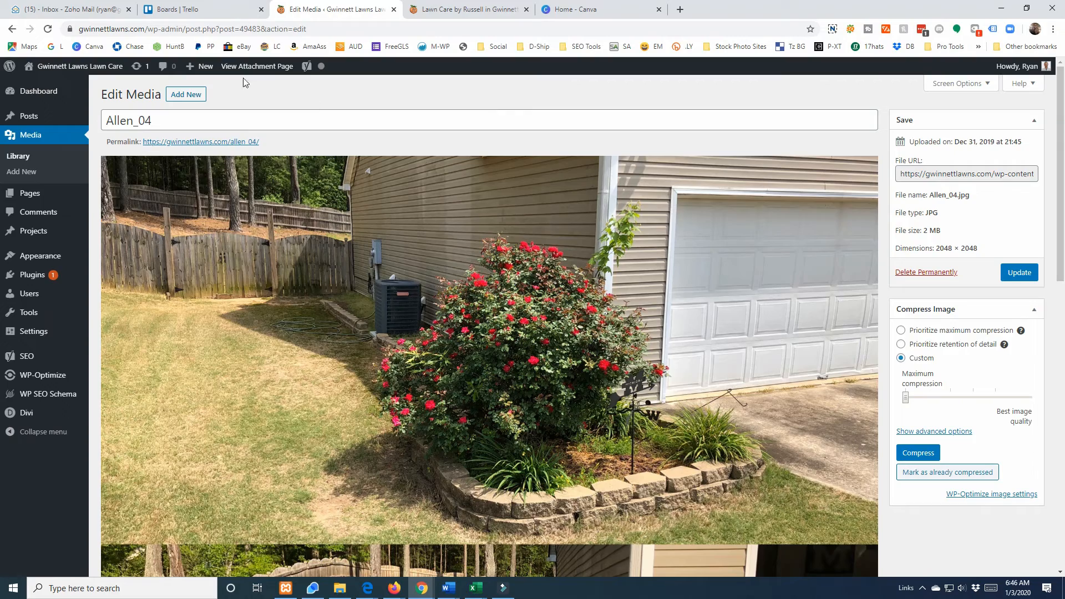
pyautogui.scroll(-10, 487, 237)
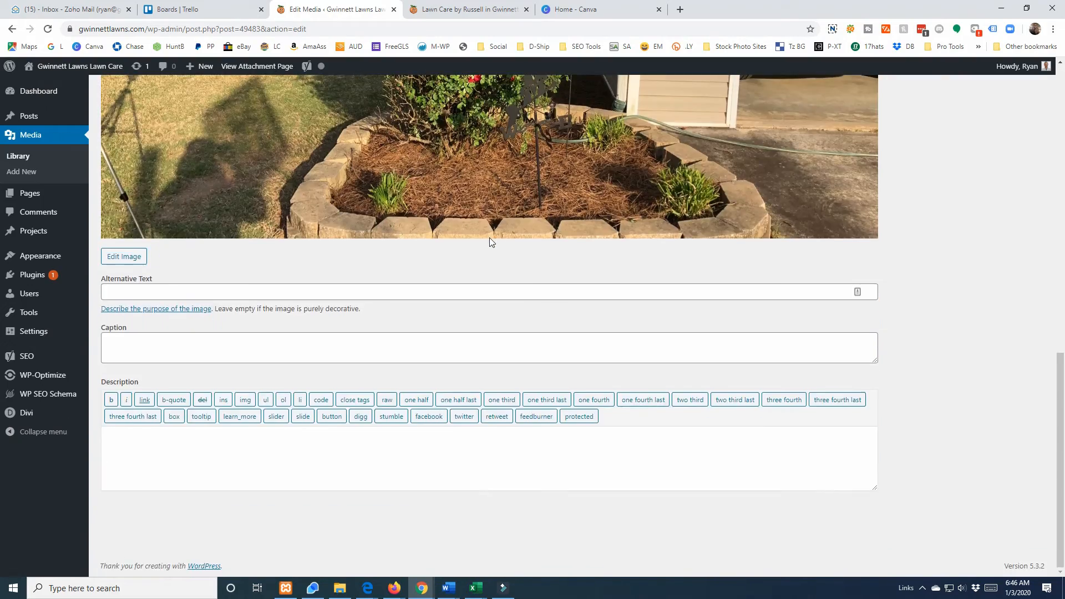
pyautogui.scroll(10, 491, 242)
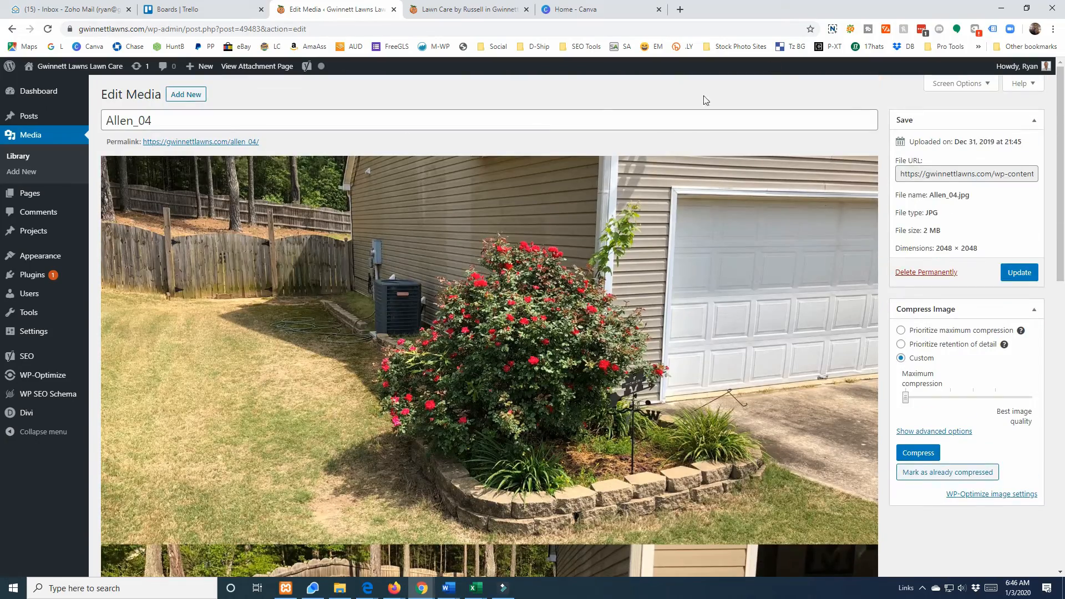
# Step: Close the image module's settings in the homepage builder and delete the empty image placeholder below the before-and-after slider
pyautogui.click(12, 28)
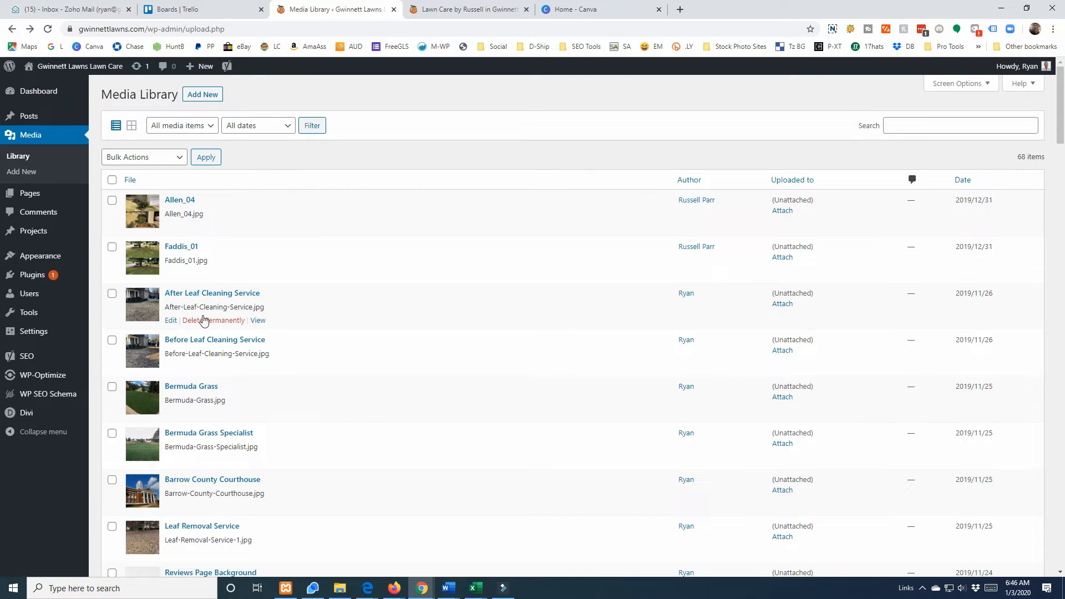
pyautogui.click(450, 13)
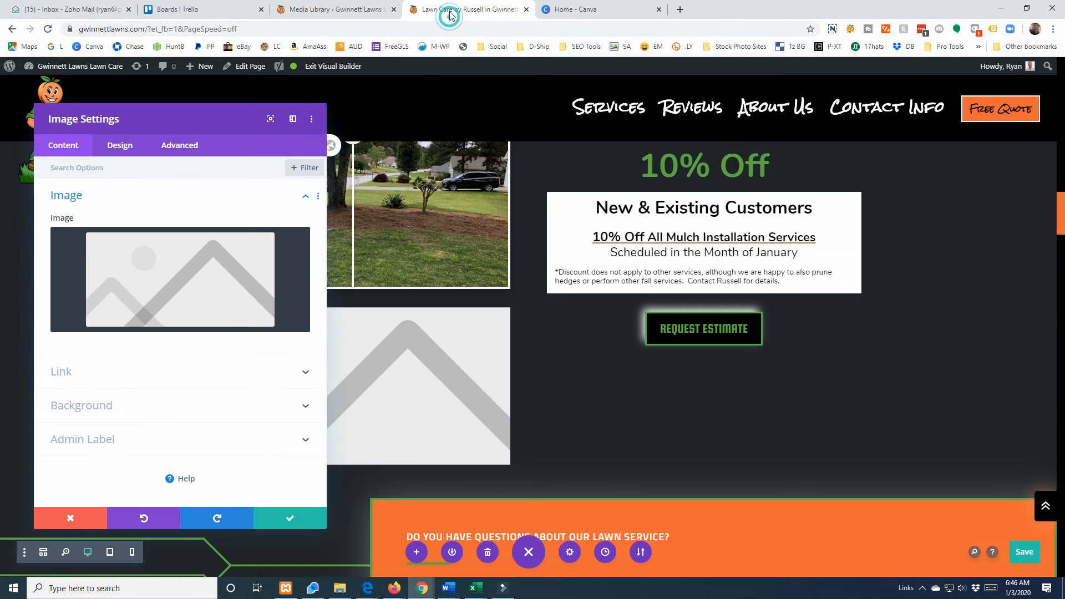
pyautogui.click(293, 524)
pyautogui.click(383, 336)
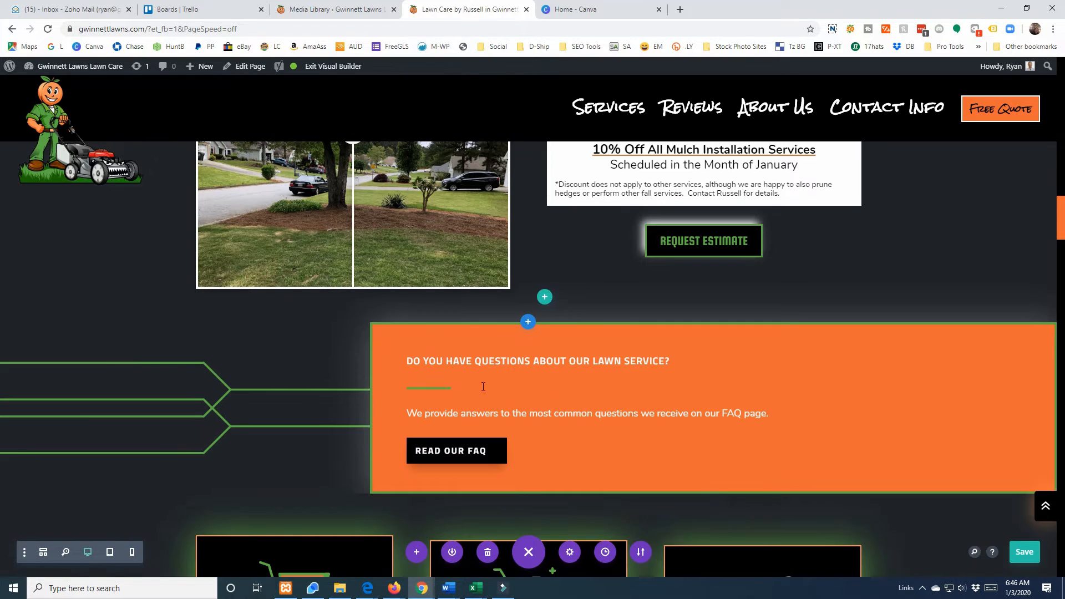
# Step: Insert the saved library section "Special - 12 - December" between the January special and the FAQ section
pyautogui.scroll(5, 577, 413)
pyautogui.scroll(-3, 571, 407)
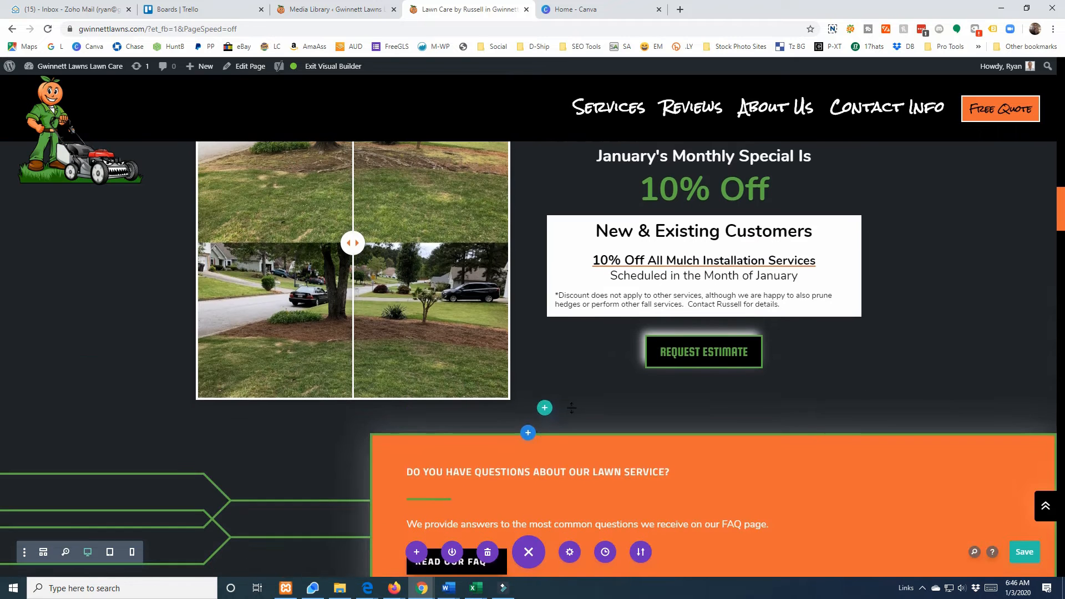
pyautogui.click(527, 433)
pyautogui.click(537, 346)
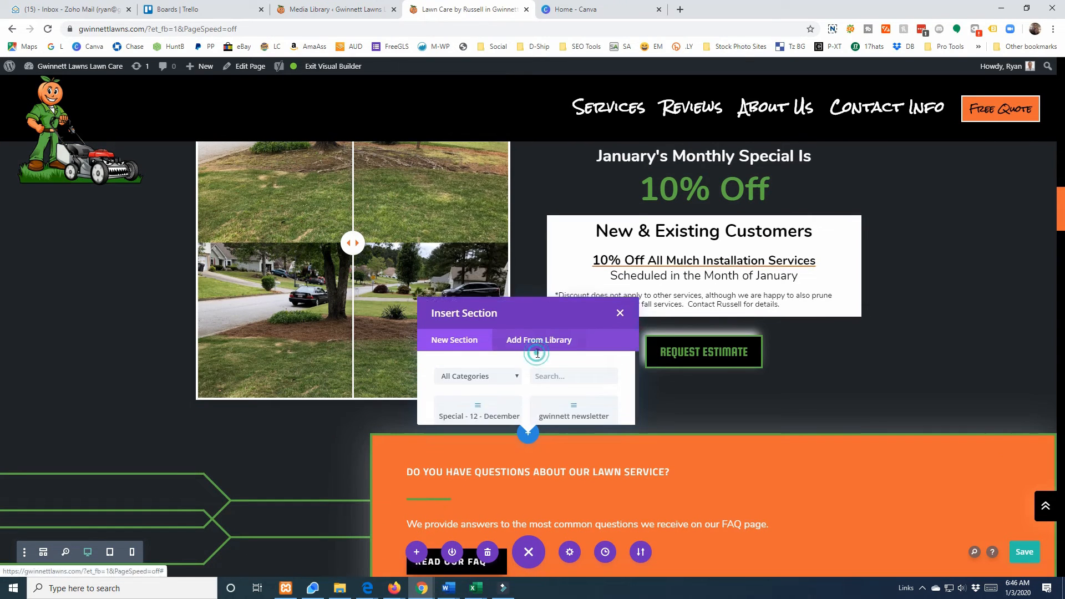
pyautogui.click(495, 207)
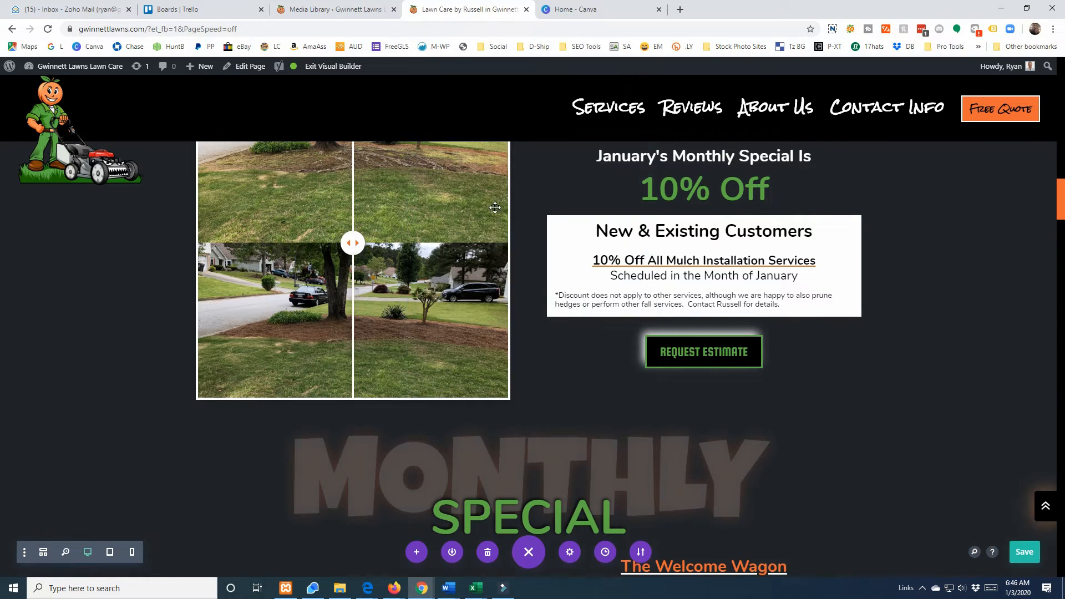
pyautogui.scroll(-6, 494, 207)
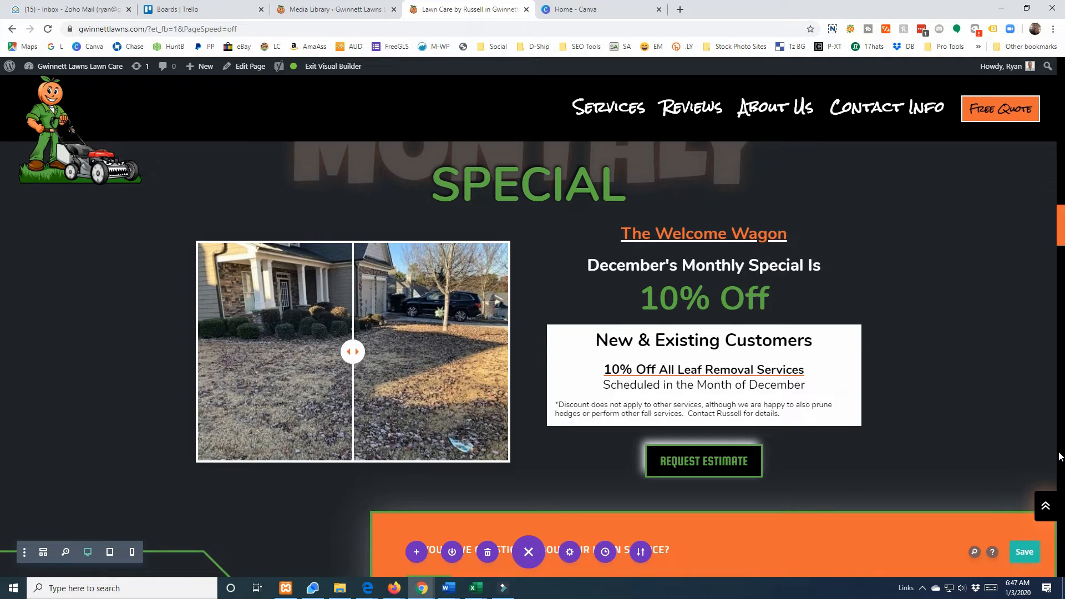
# Step: Inspect the before-and-after slider in the December special with the browser's element picker to read its pixel dimensions
pyautogui.rightClick(1060, 454)
pyautogui.click(978, 450)
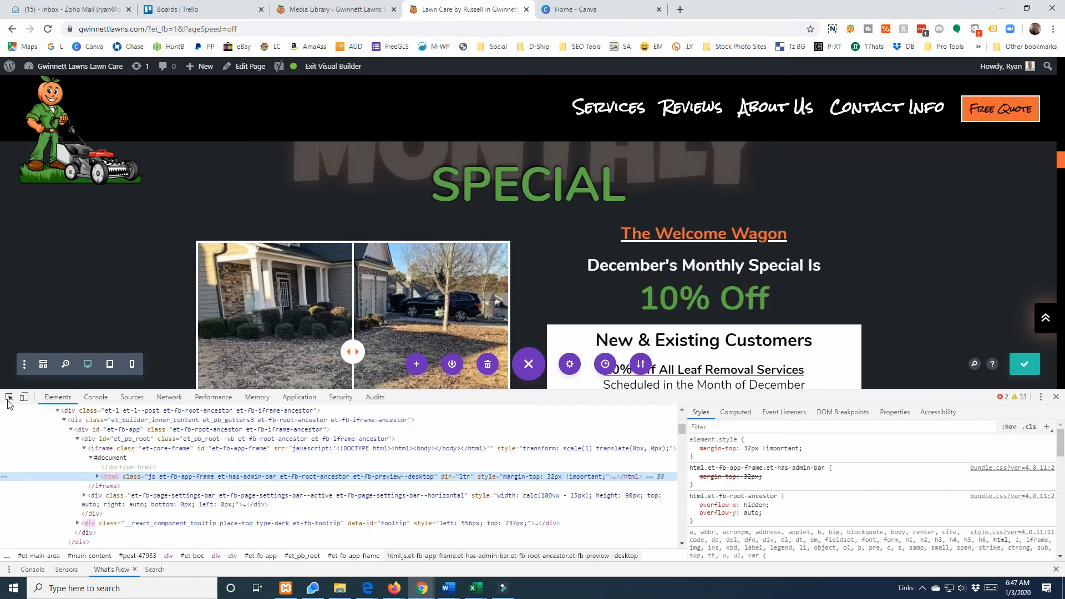
pyautogui.click(9, 397)
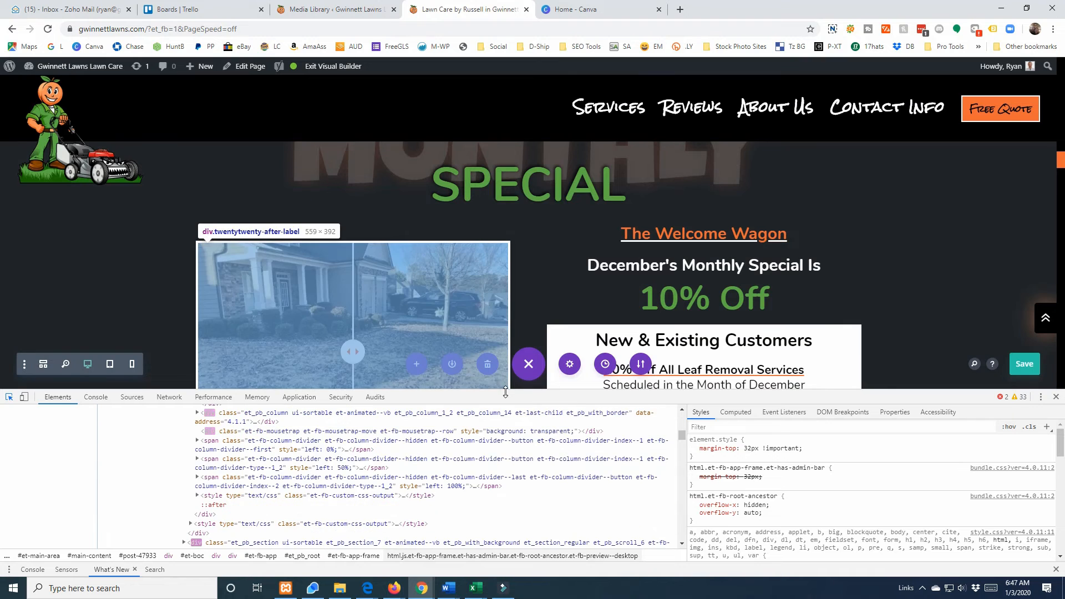
pyautogui.moveTo(506, 392); pyautogui.dragTo(505, 458)
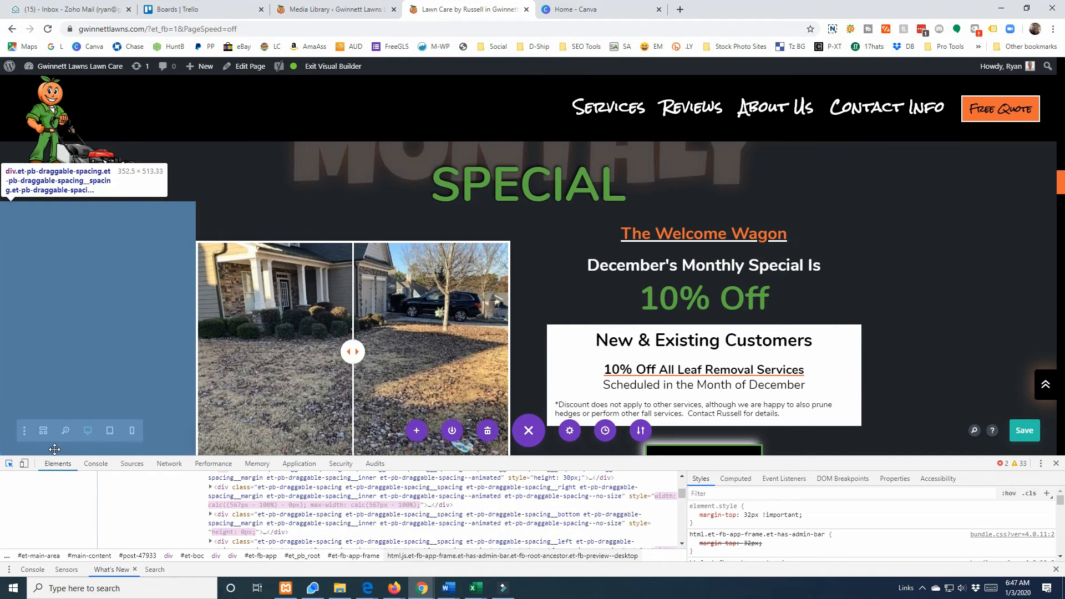
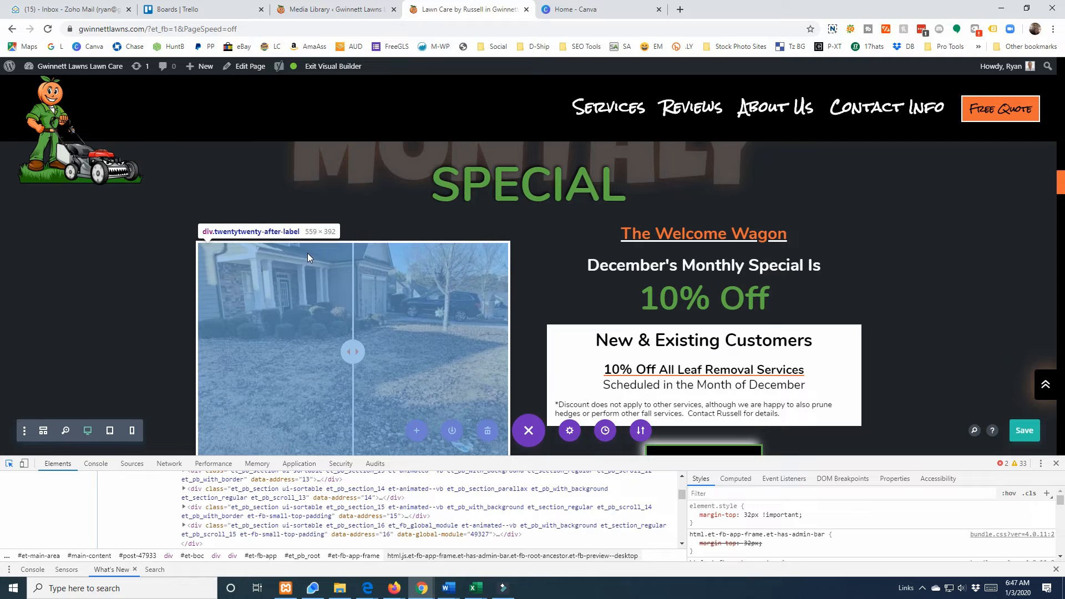
# Step: Download the full-size Allen_04.jpg image from the WordPress media library to the Downloads folder
pyautogui.click(336, 10)
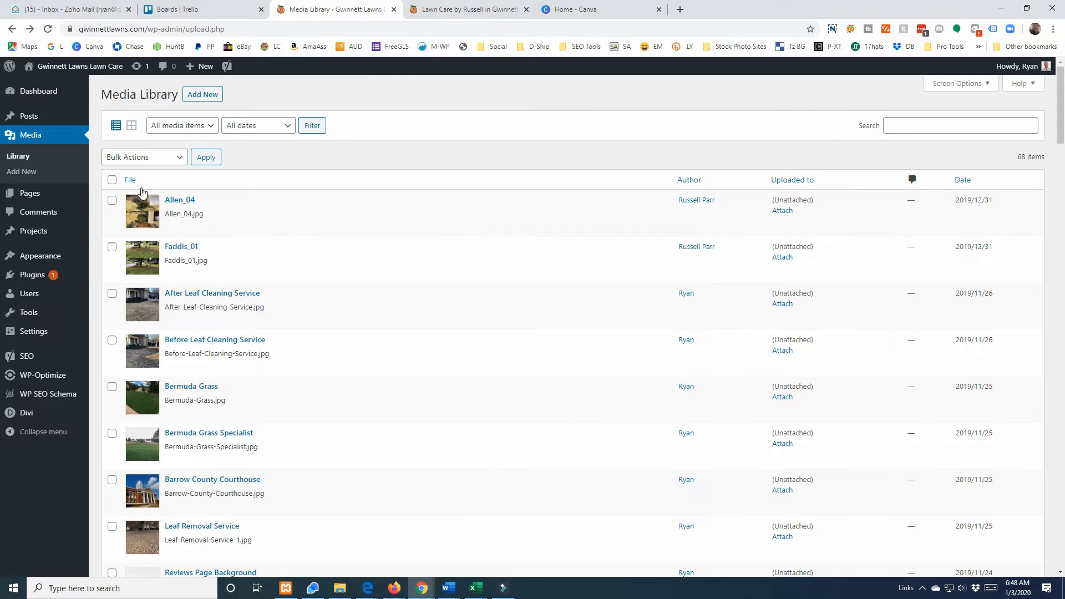
pyautogui.click(143, 225)
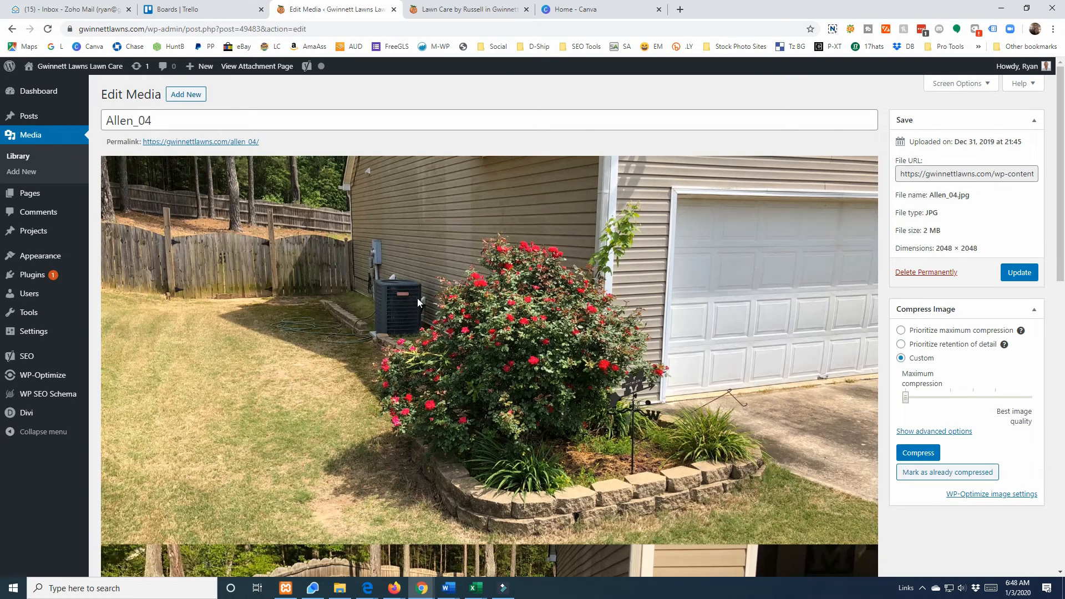
pyautogui.rightClick(418, 301)
pyautogui.click(459, 316)
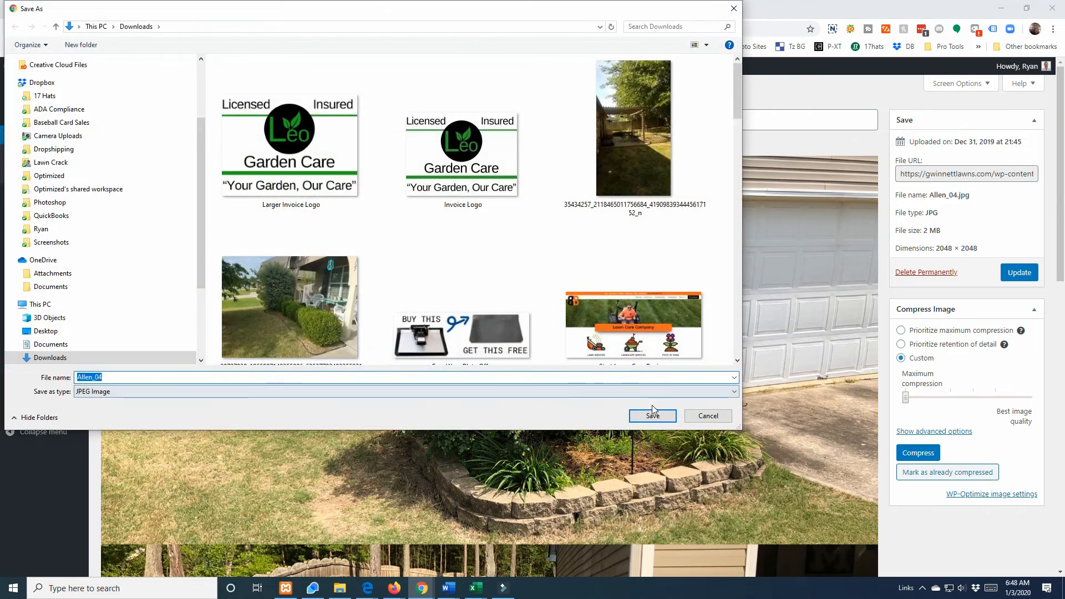
pyautogui.click(653, 411)
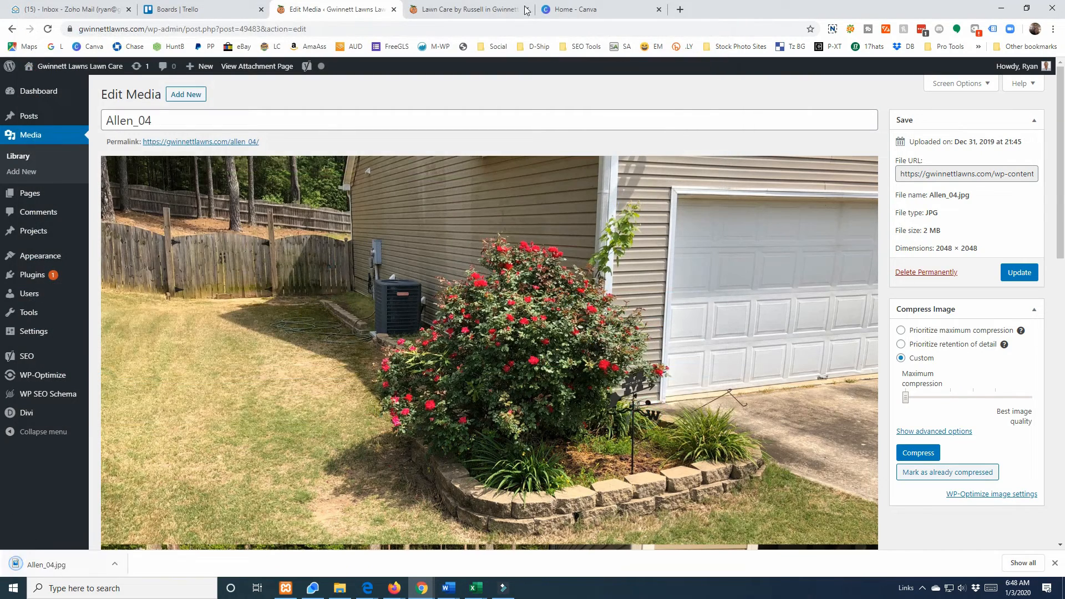
pyautogui.click(12, 29)
# Step: Switch to Canva and create a custom design measuring 559 × 392 px
pyautogui.click(580, 11)
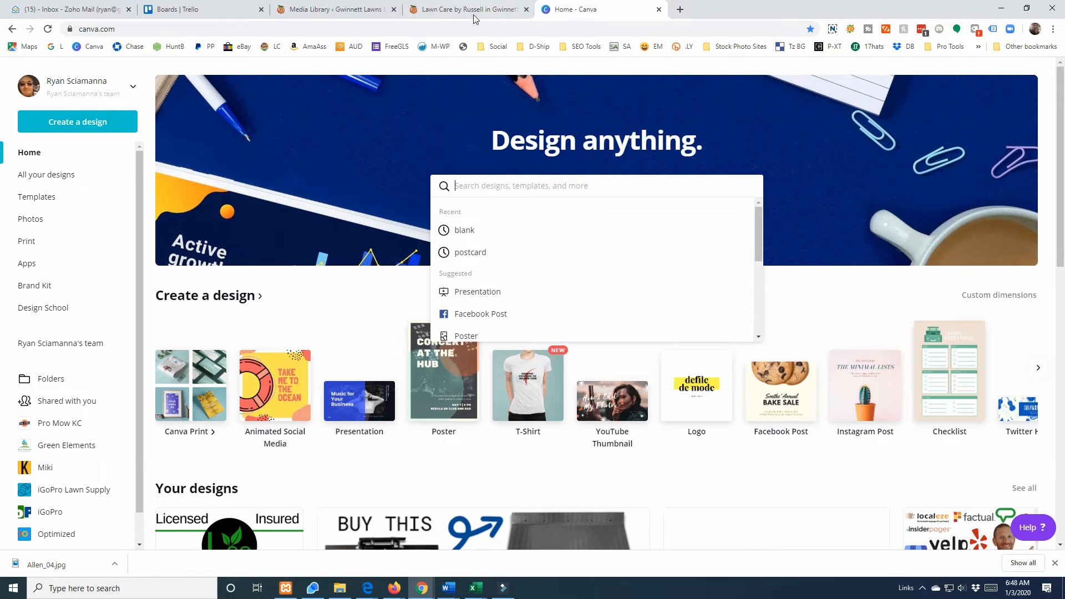
pyautogui.click(997, 294)
pyautogui.click(472, 10)
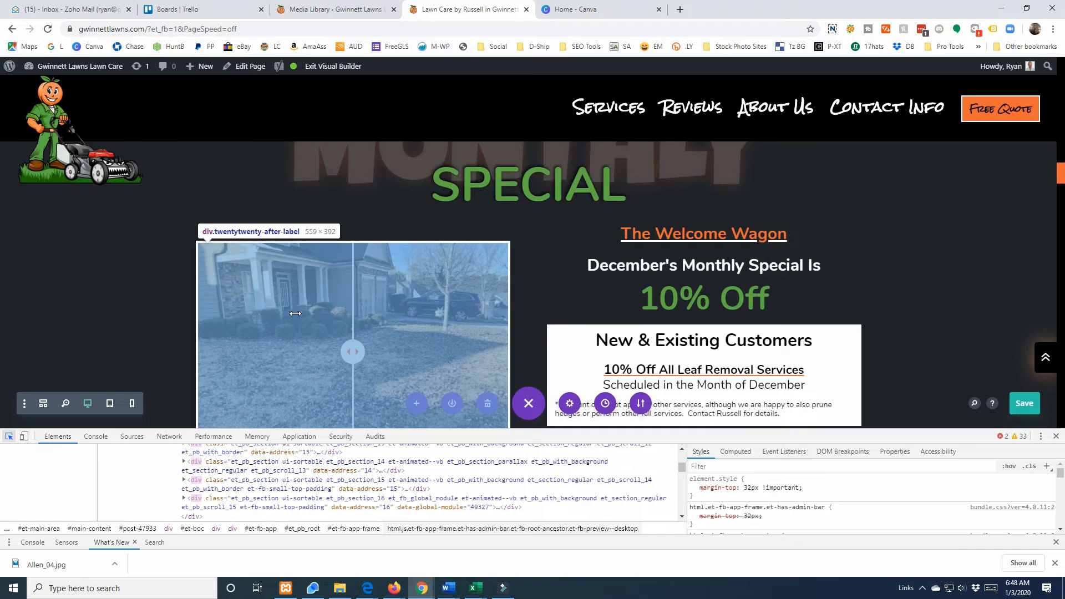
pyautogui.click(602, 9)
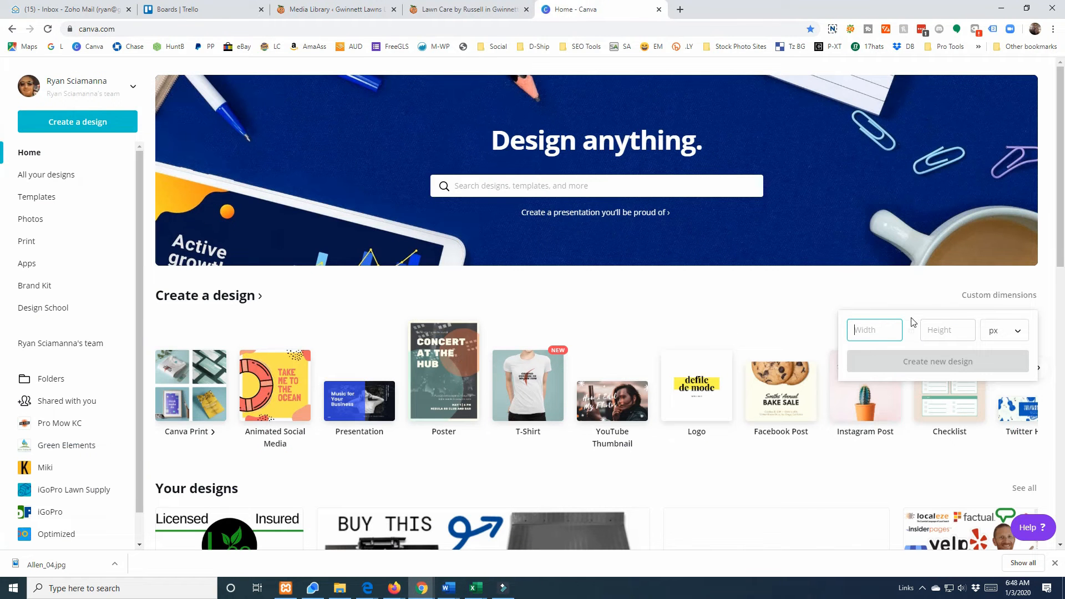
pyautogui.write('559')
pyautogui.press('Tab')
pyautogui.write('392')
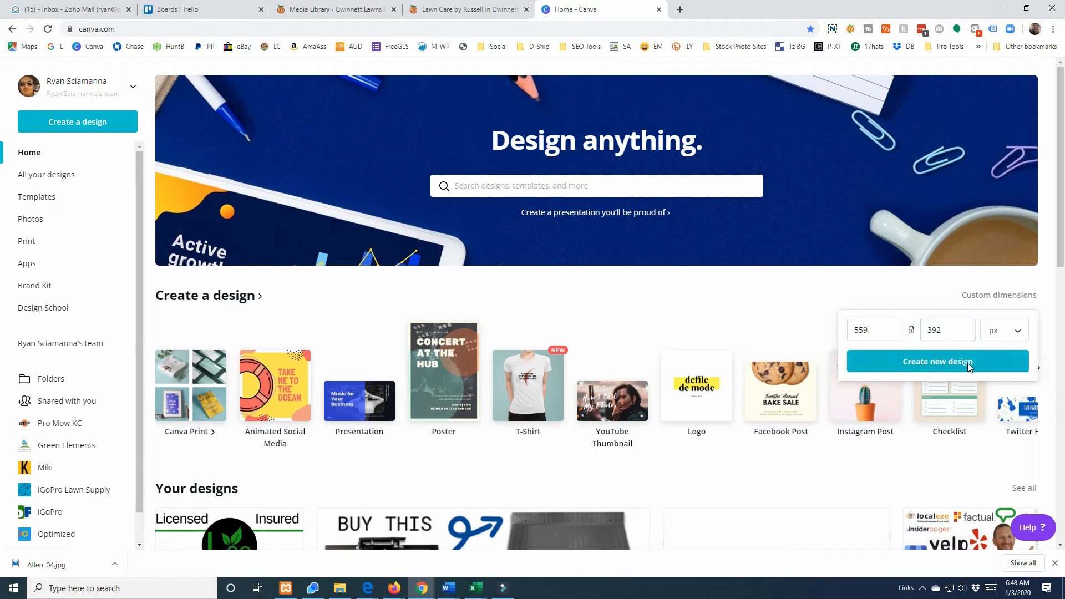
pyautogui.click(967, 362)
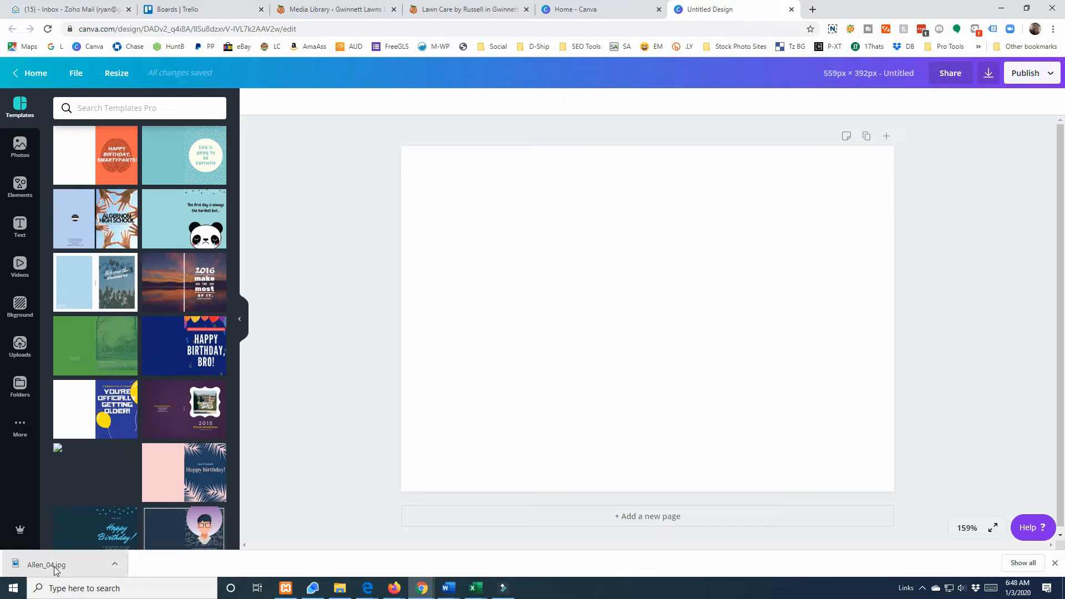
# Step: Upload the downloaded Allen_04.jpg to Canva and add it to the blank page, undoing the accidental narrowing of the image
pyautogui.moveTo(55, 568); pyautogui.dragTo(131, 290)
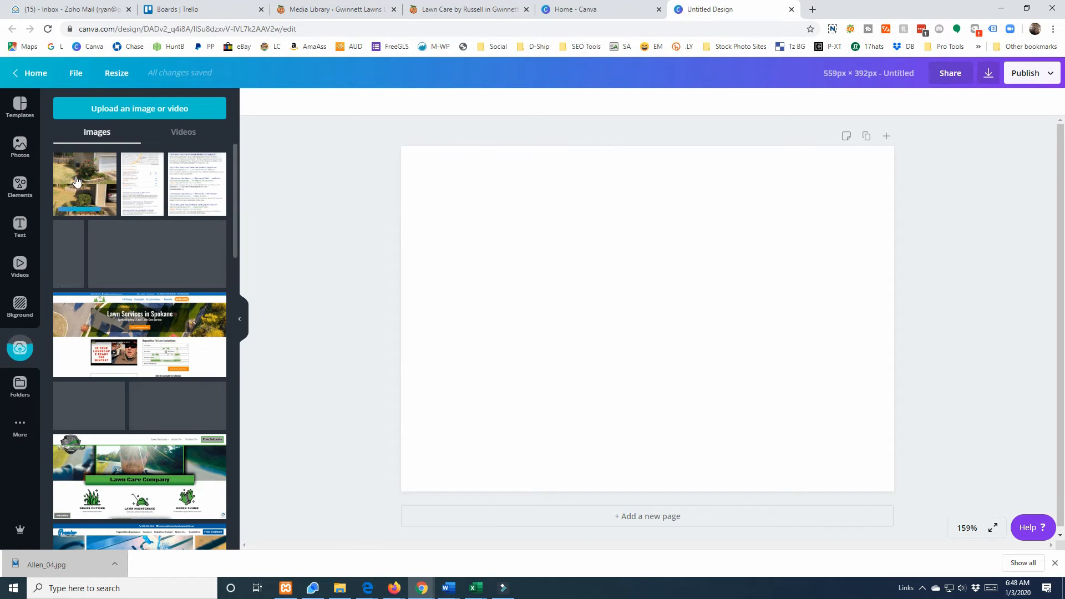
pyautogui.click(76, 181)
pyautogui.moveTo(791, 318); pyautogui.dragTo(681, 311)
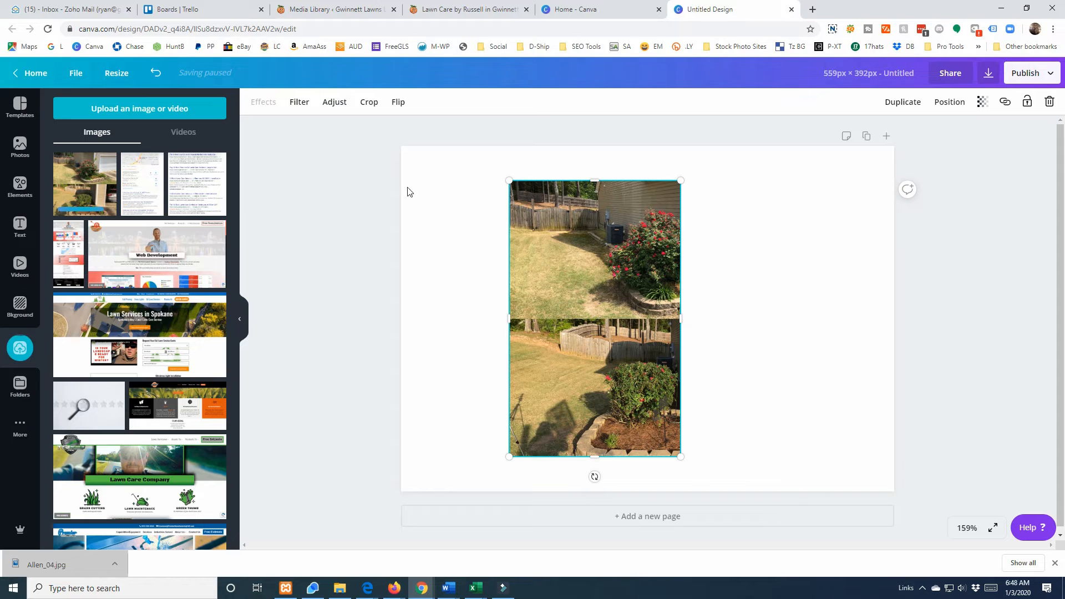
pyautogui.click(156, 72)
# Step: Align the Allen_04 image with the page's upper-left corner and enlarge it proportionally to the full page width
pyautogui.moveTo(622, 278); pyautogui.dragTo(515, 245)
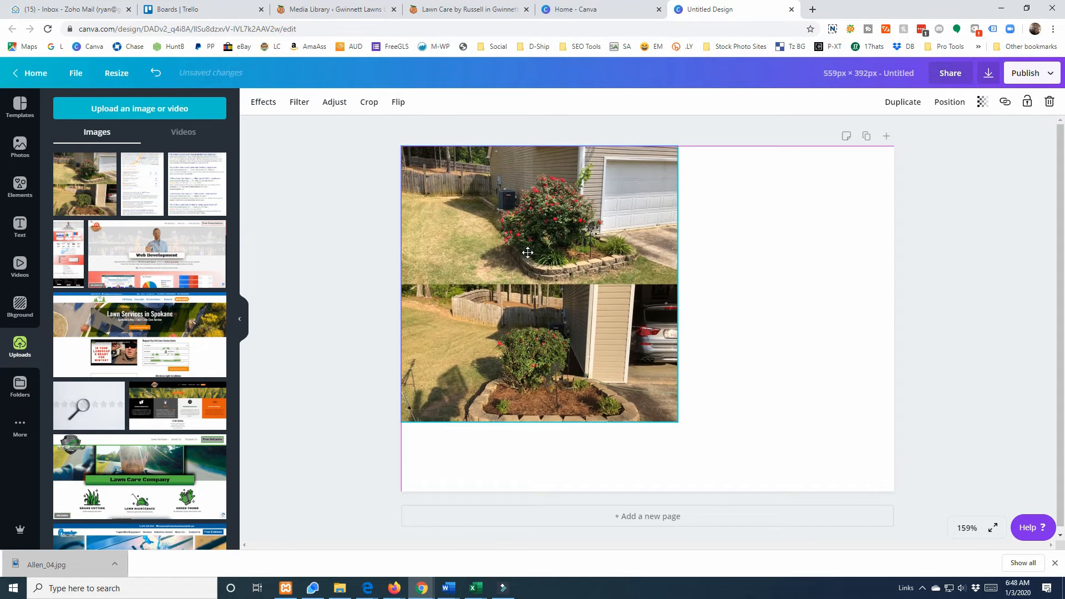
pyautogui.moveTo(710, 441); pyautogui.dragTo(765, 478)
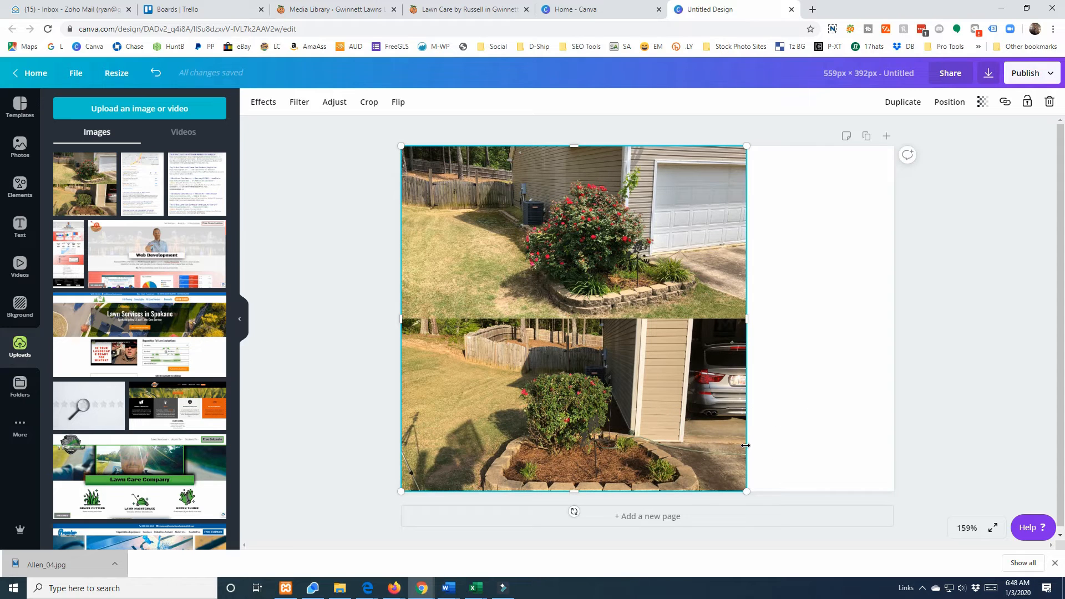
pyautogui.moveTo(746, 491); pyautogui.dragTo(968, 541)
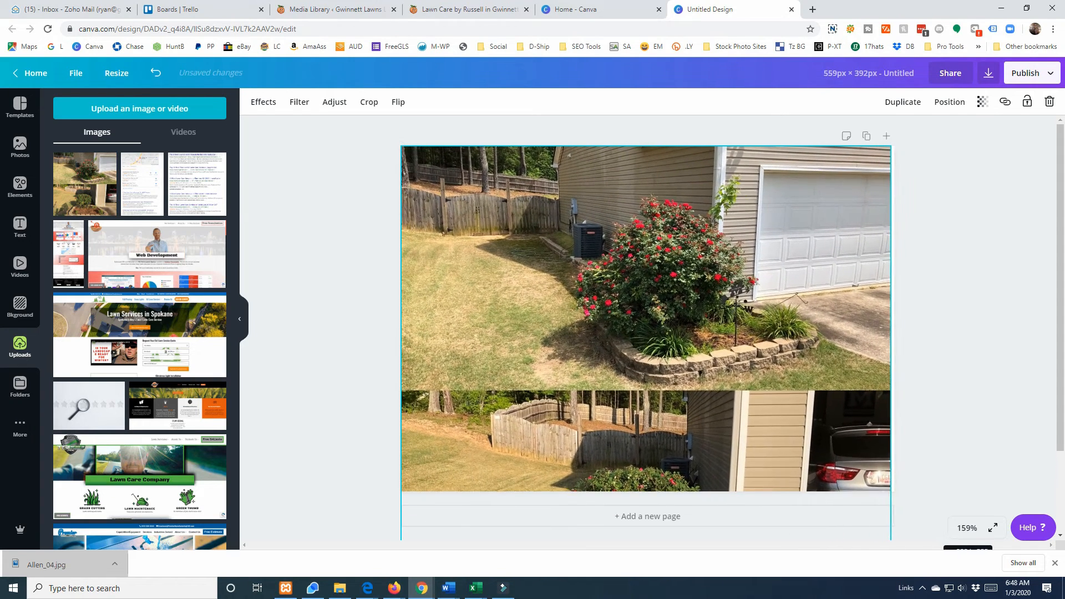
pyautogui.scroll(-2, 840, 467)
pyautogui.moveTo(895, 531)
pyautogui.mouseDown()
pyautogui.moveTo(905, 544)
pyautogui.moveTo(895, 537)
pyautogui.mouseUp()
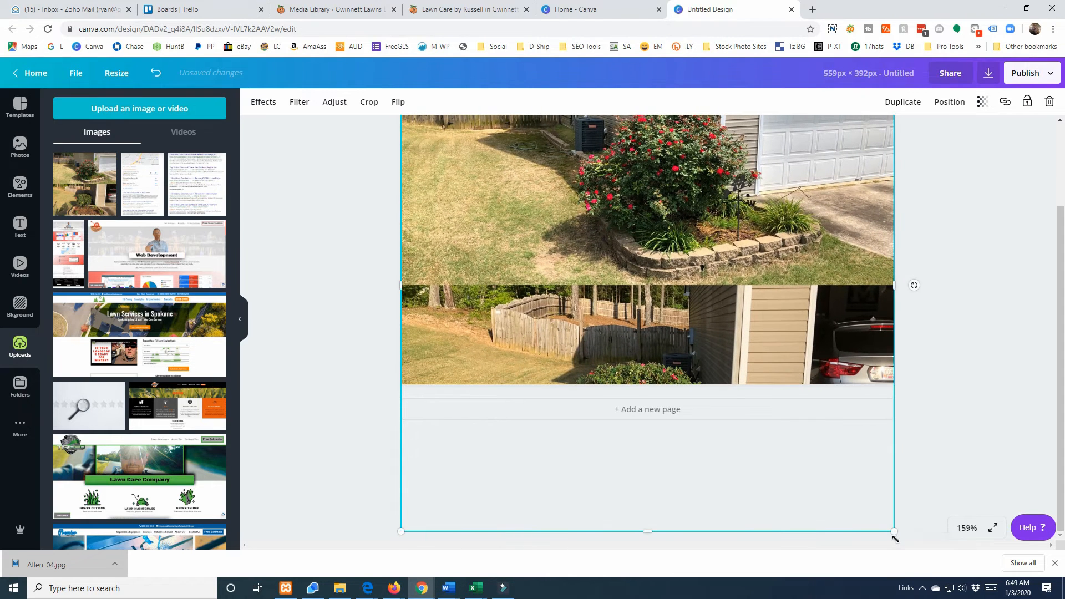
# Step: Resize the design to 559 × 559 px and reposition the image so it fills the whole page
pyautogui.click(110, 74)
pyautogui.click(109, 130)
pyautogui.click(144, 155)
pyautogui.press('Tab')
pyautogui.write('559')
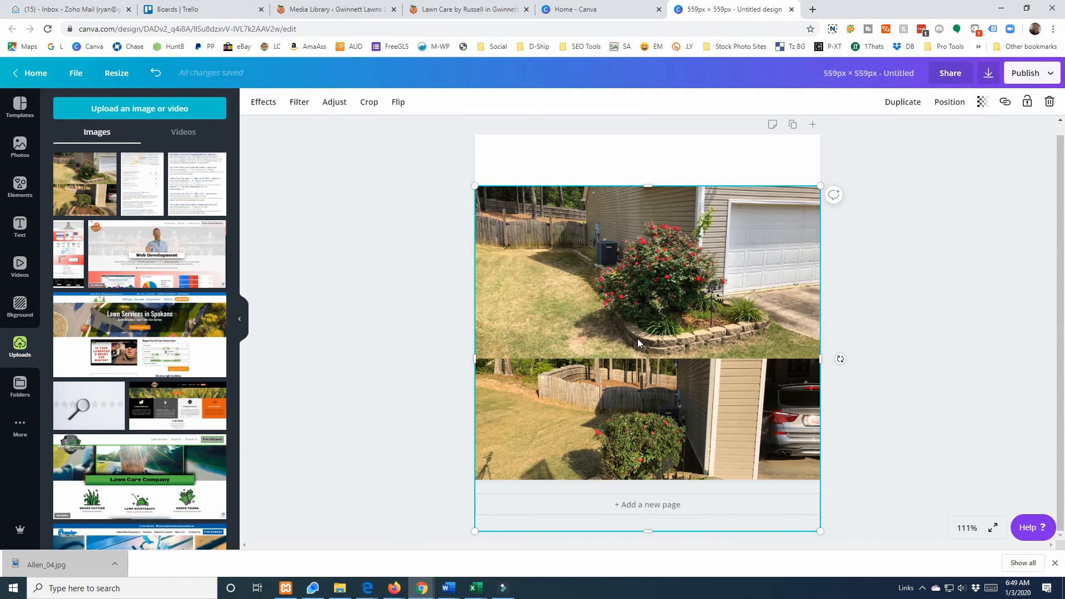
pyautogui.moveTo(638, 338); pyautogui.dragTo(637, 295)
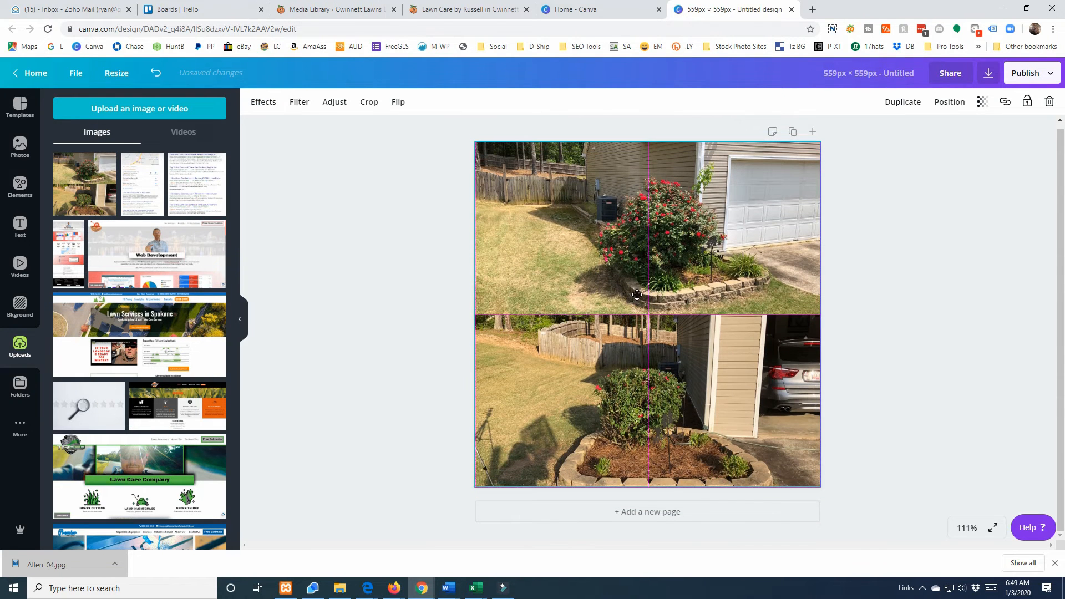
pyautogui.click(406, 302)
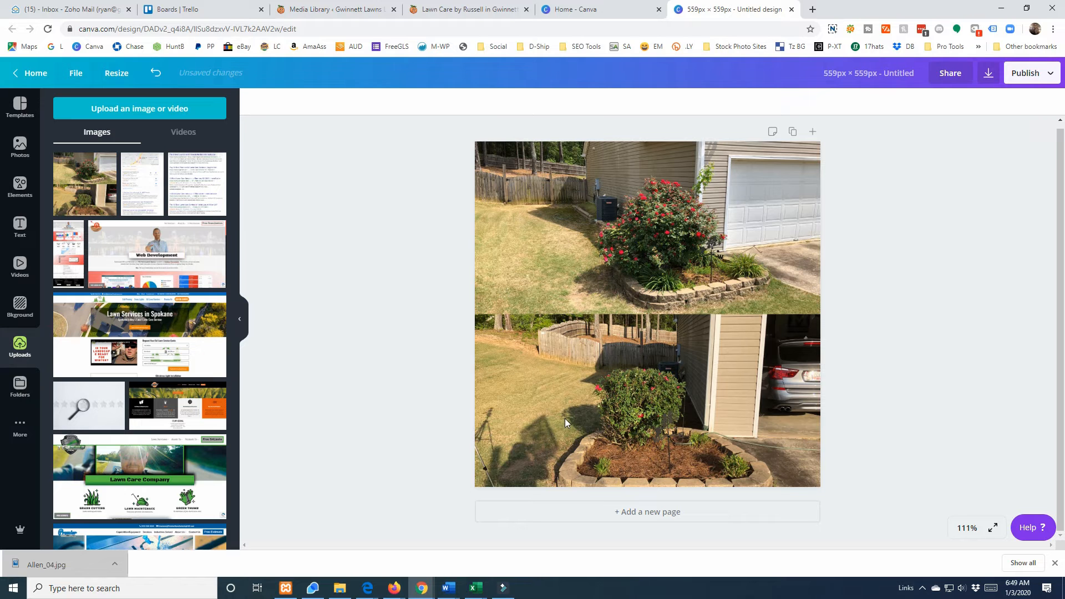
# Step: Close the developer tools on the homepage and check the dimensions and text fields of the "After Leaf Cleaning Service" media item
pyautogui.click(449, 10)
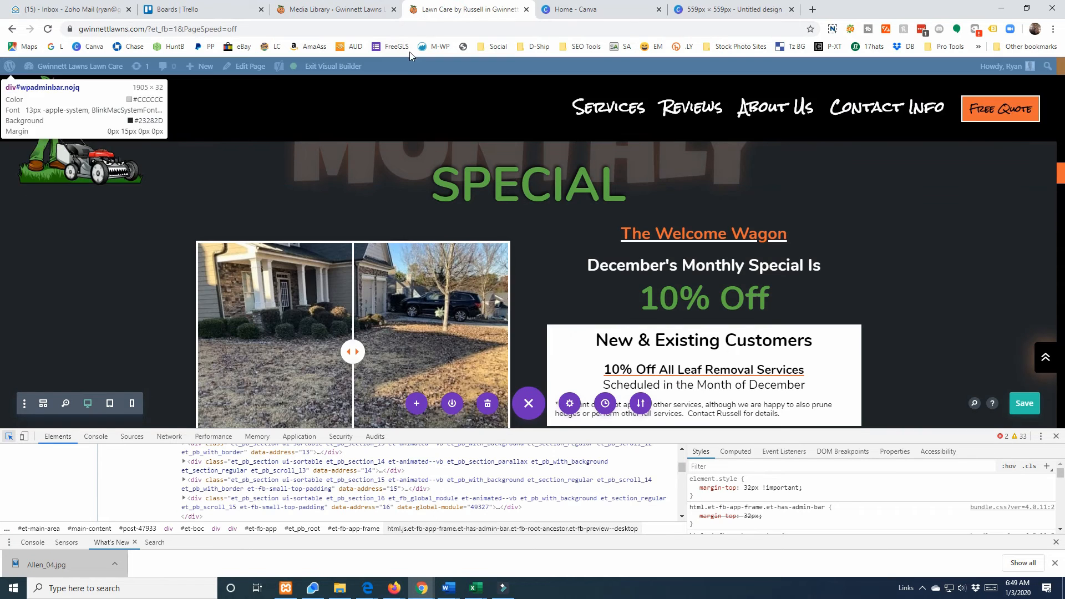
pyautogui.click(1056, 437)
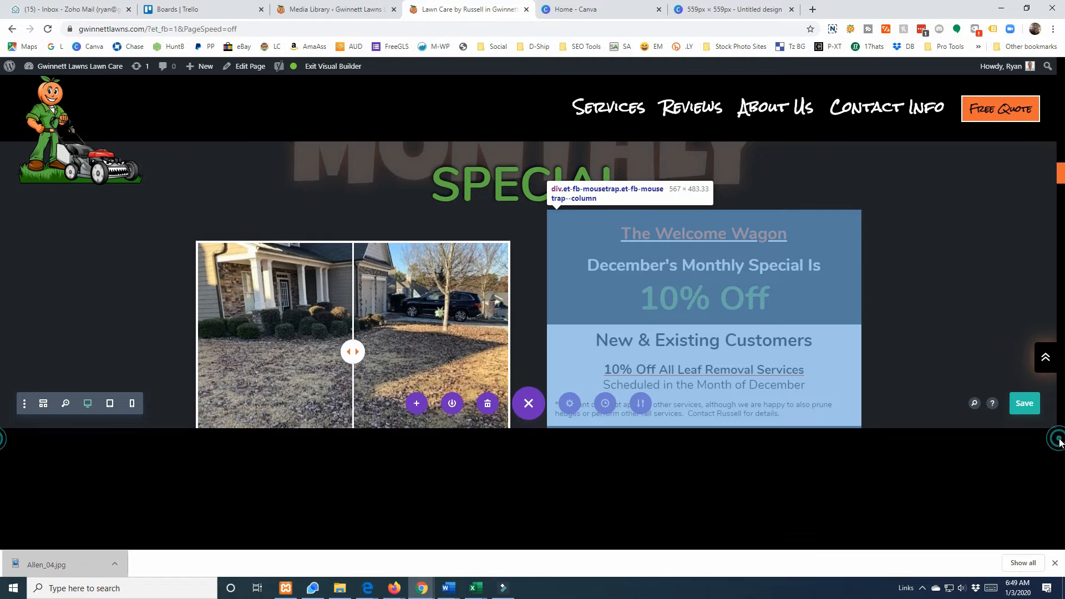
pyautogui.click(334, 10)
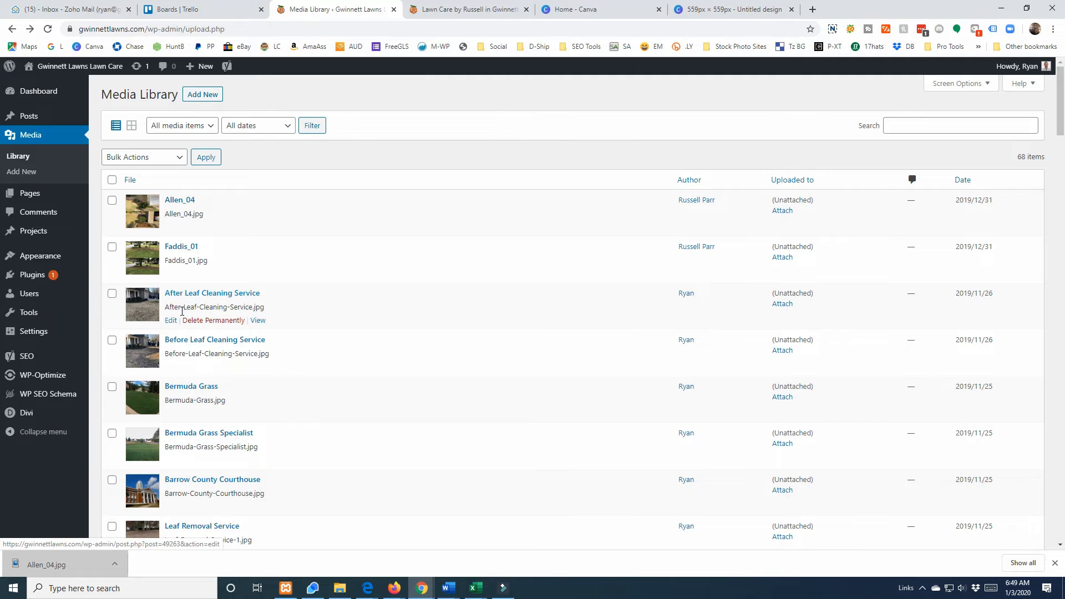
pyautogui.click(141, 305)
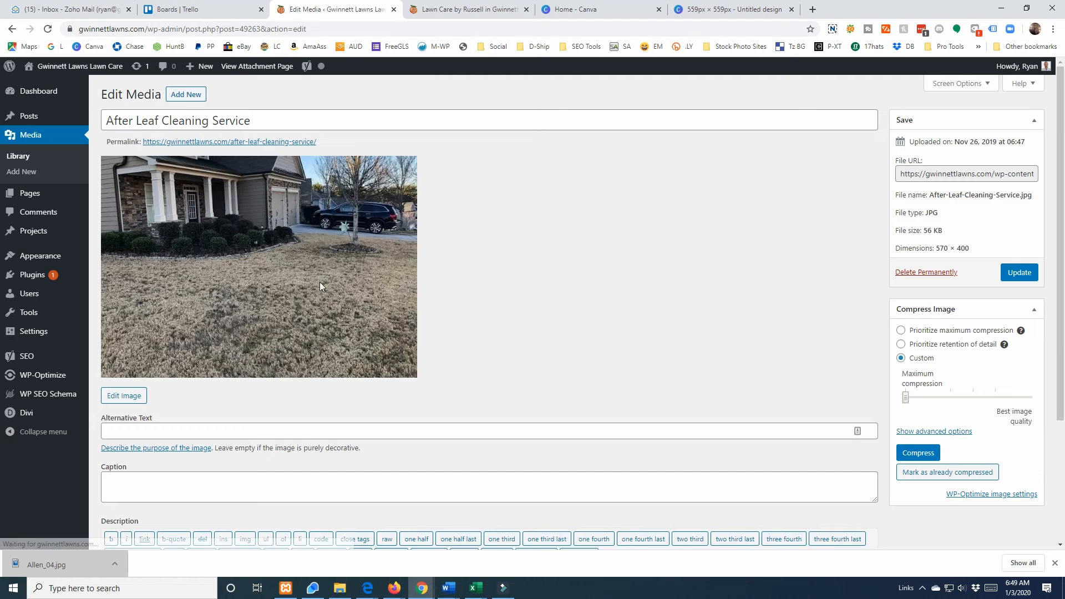
pyautogui.scroll(-1, 668, 307)
pyautogui.click(113, 376)
pyautogui.click(118, 421)
pyautogui.click(137, 526)
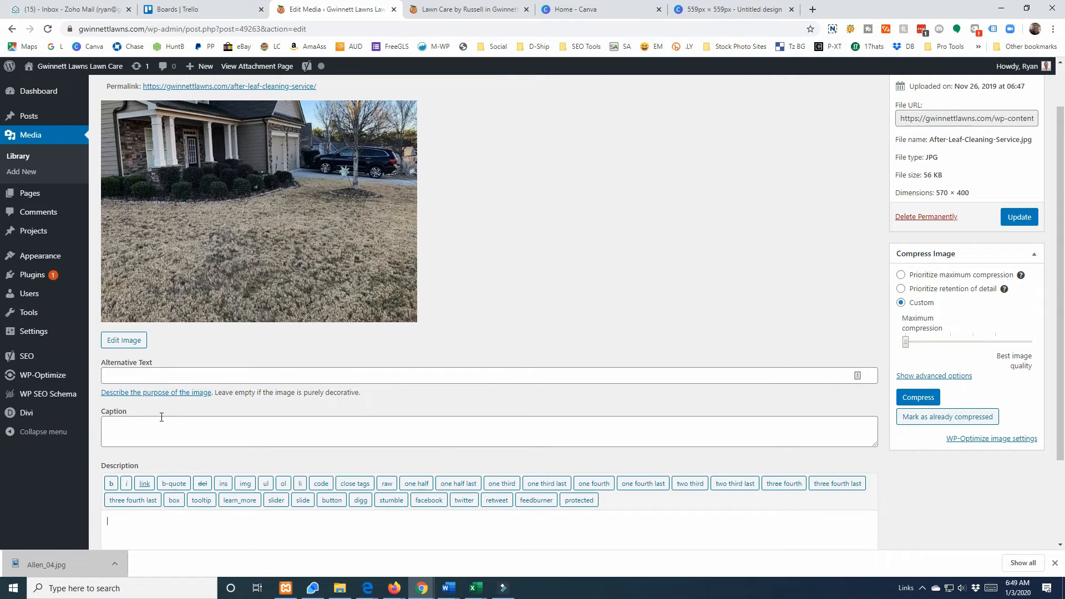
pyautogui.scroll(1, 466, 367)
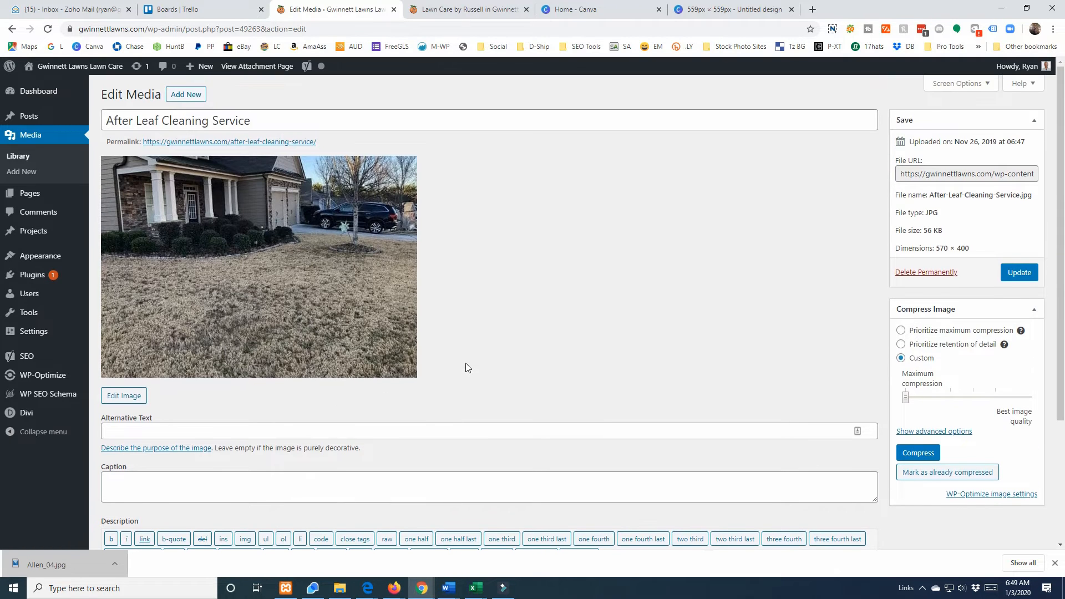
# Step: Check the alternative text, caption and description fields of the "After Leaf Cleaning Service" media item
pyautogui.scroll(-2, 467, 367)
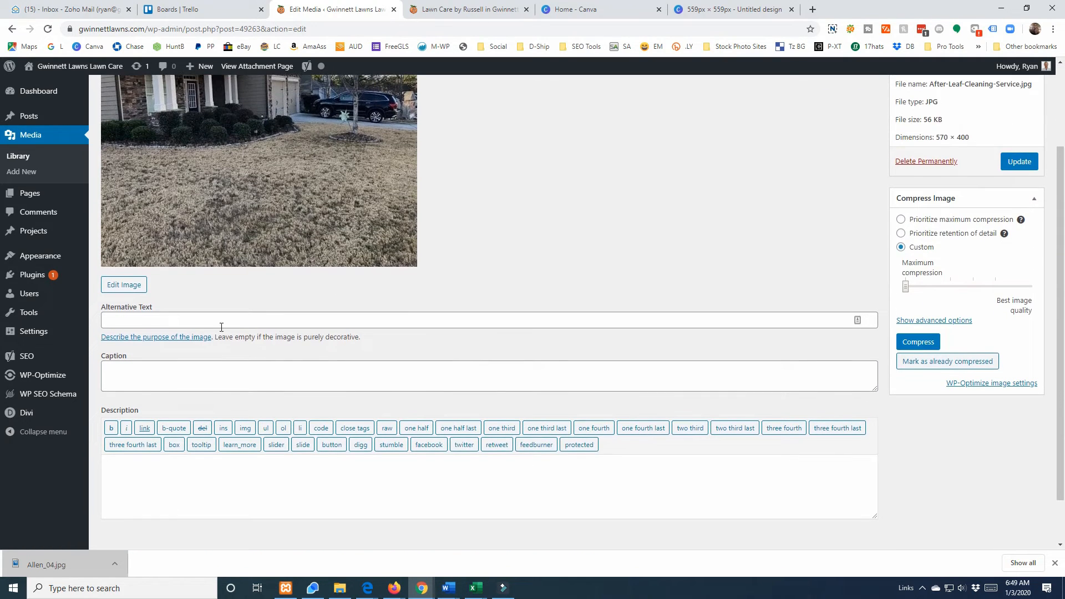
pyautogui.click(310, 322)
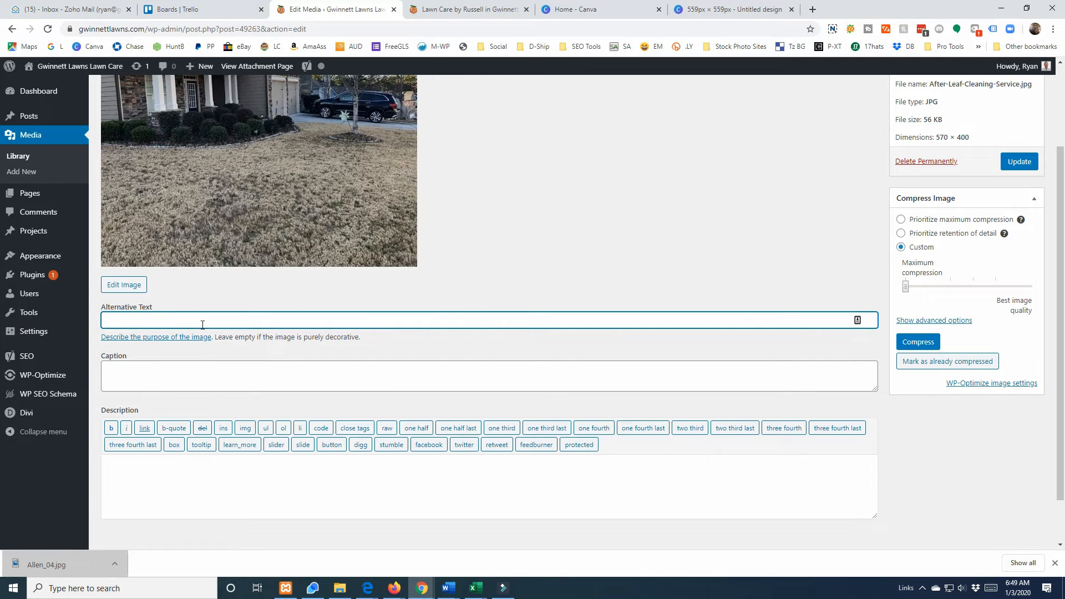
pyautogui.scroll(2, 203, 324)
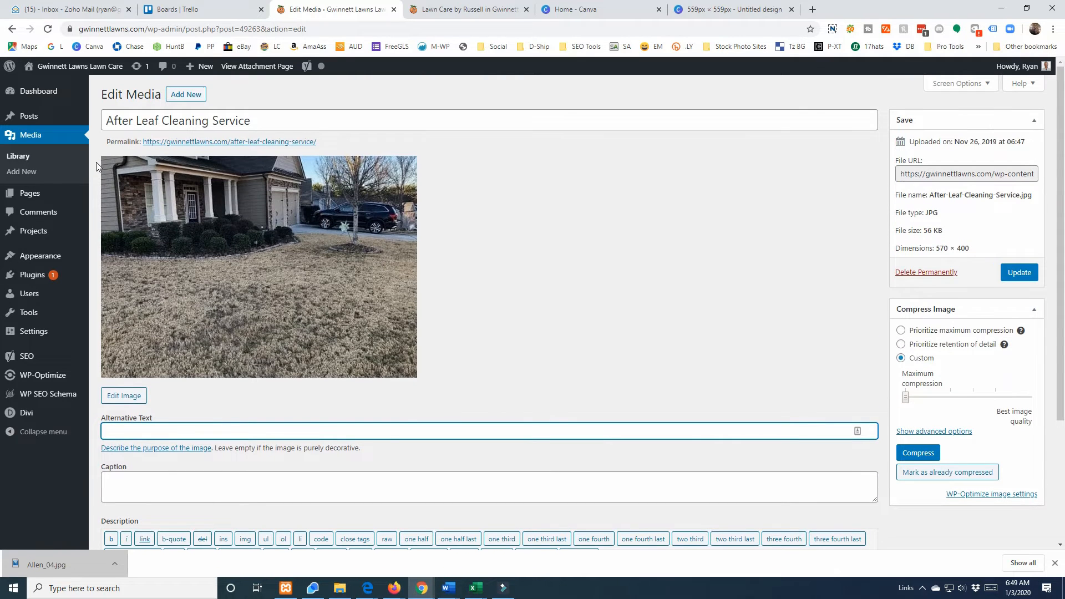
# Step: Return to the homepage in the visual builder and insert an Image module below the monthly special's before-and-after slider
pyautogui.click(436, 8)
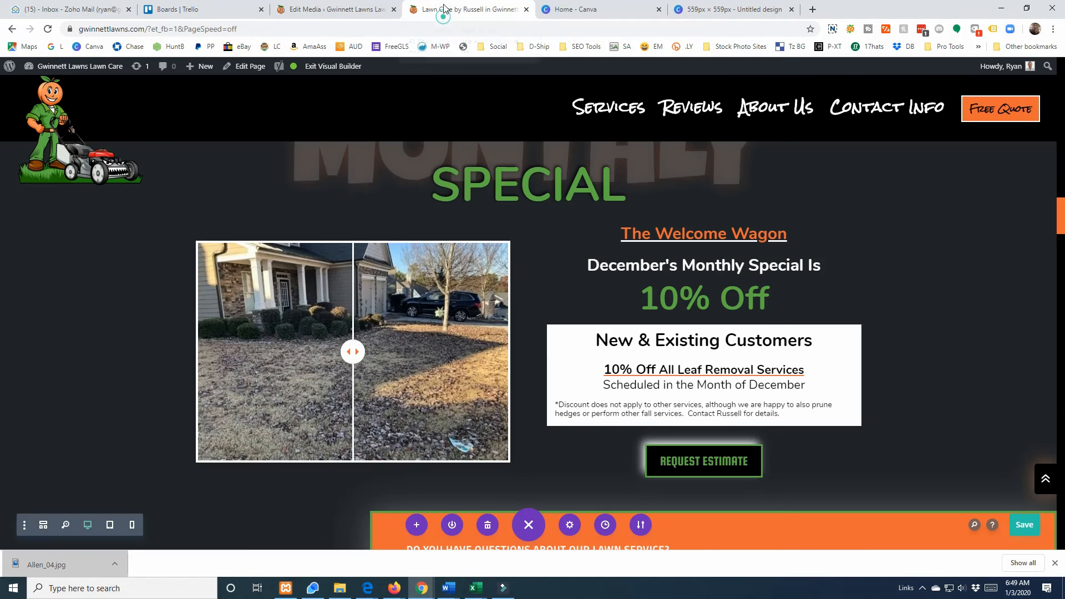
pyautogui.scroll(-1, 375, 285)
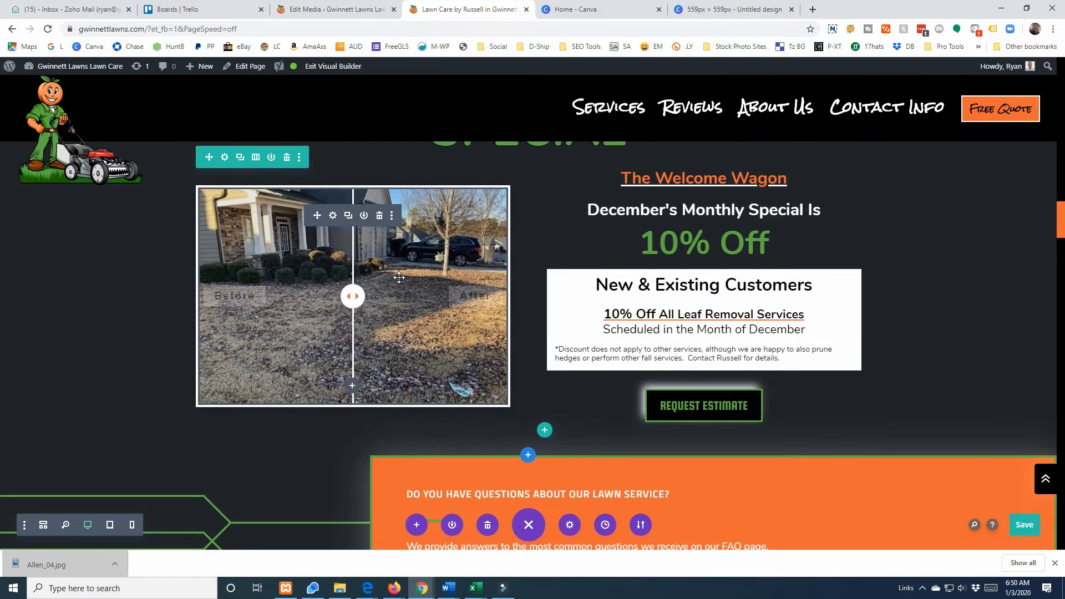
pyautogui.click(354, 385)
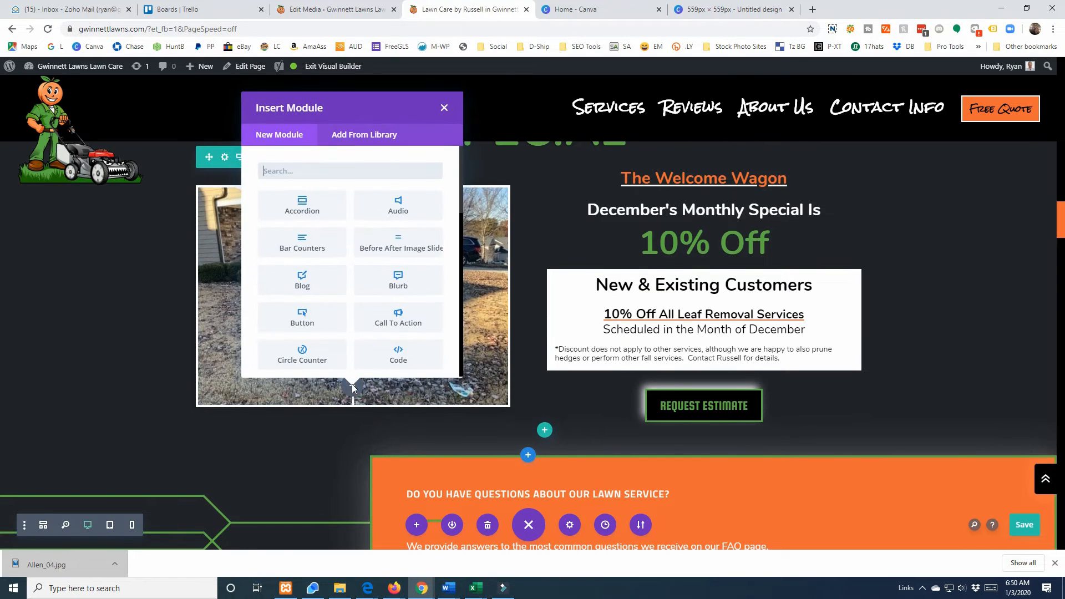
pyautogui.scroll(-5, 337, 263)
pyautogui.scroll(-4, 338, 264)
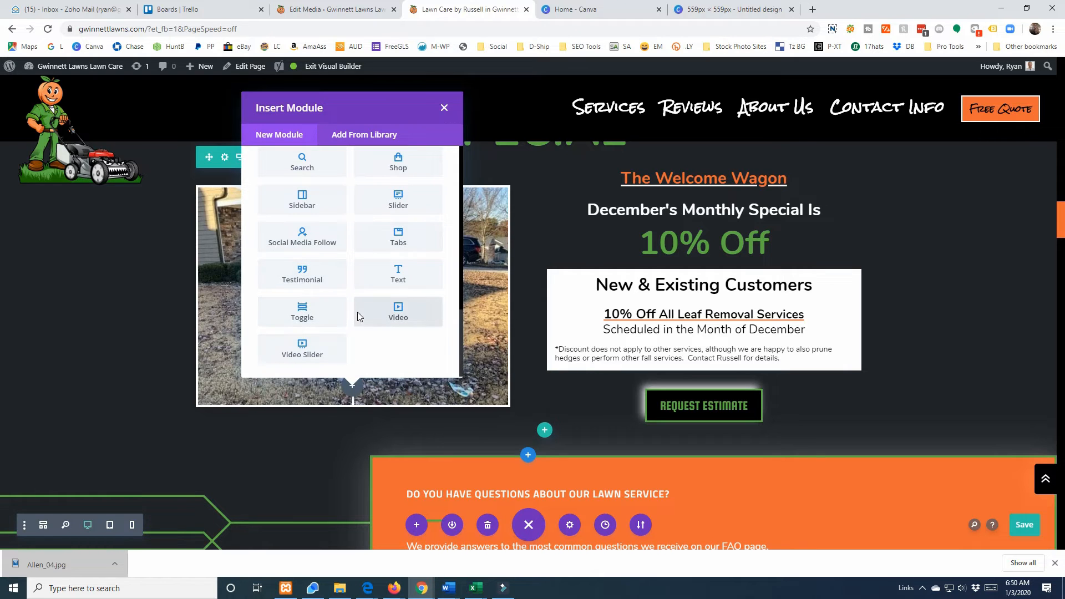
pyautogui.scroll(3, 363, 311)
pyautogui.scroll(3, 388, 298)
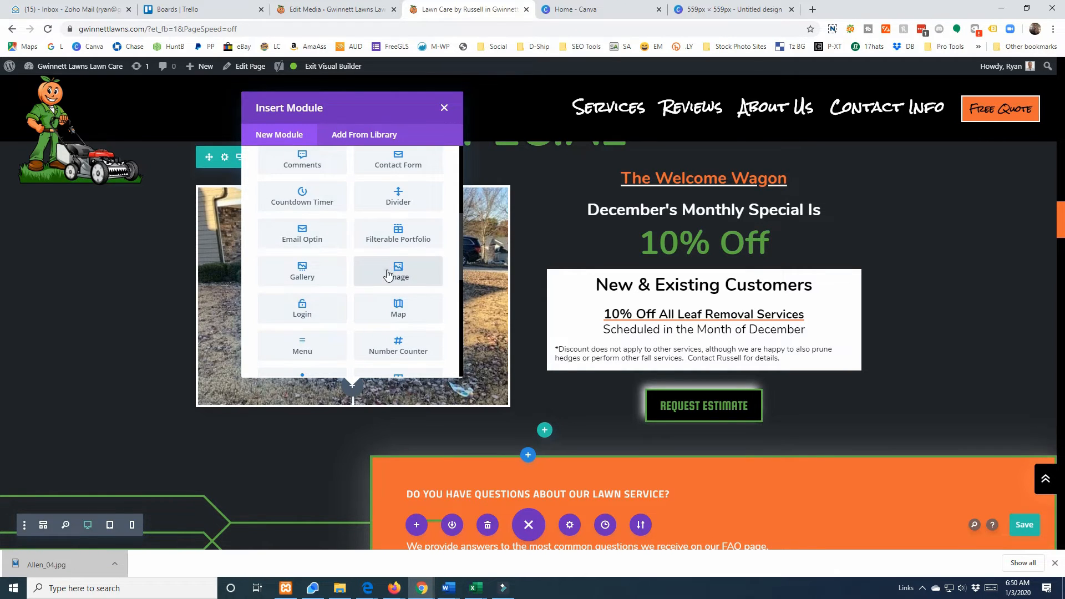
pyautogui.click(389, 273)
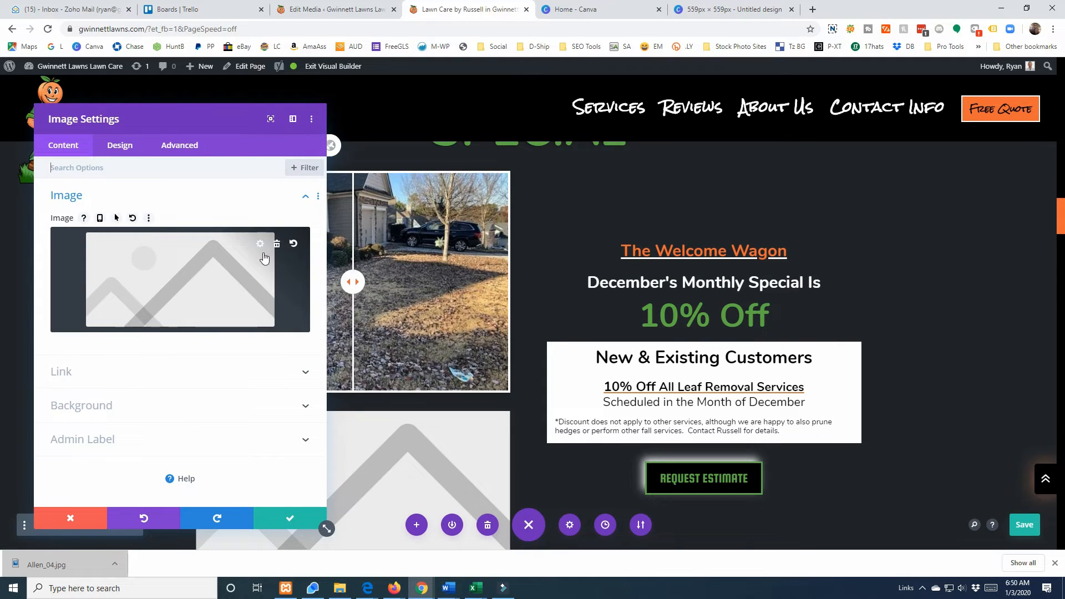
# Step: Select After-Leaf-Cleaning-Service.jpg in the media library, copy its title from the attachment details, and close the image chooser
pyautogui.click(261, 248)
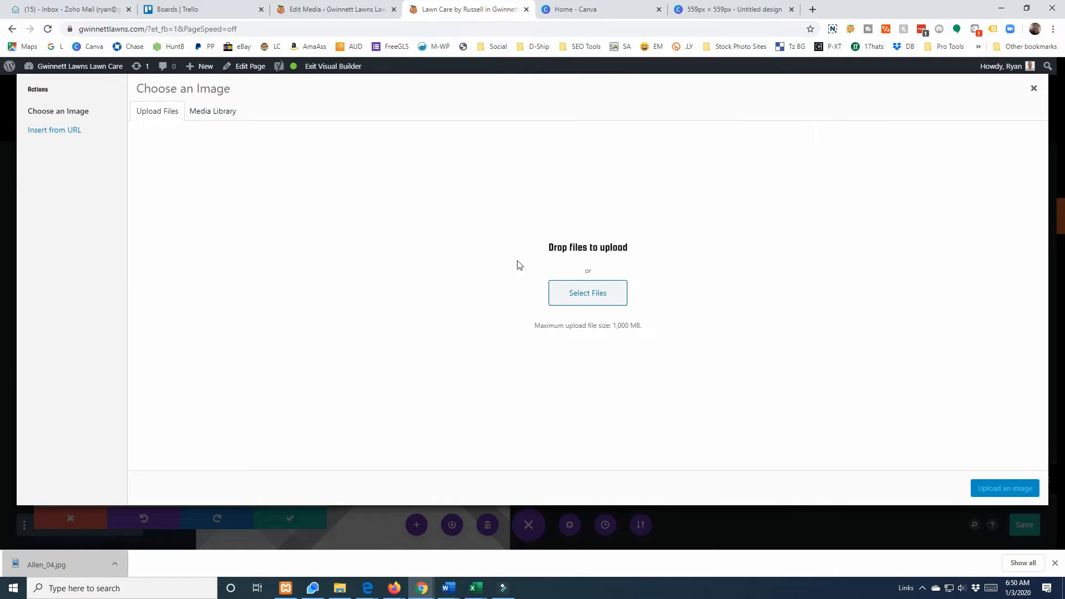
pyautogui.click(213, 116)
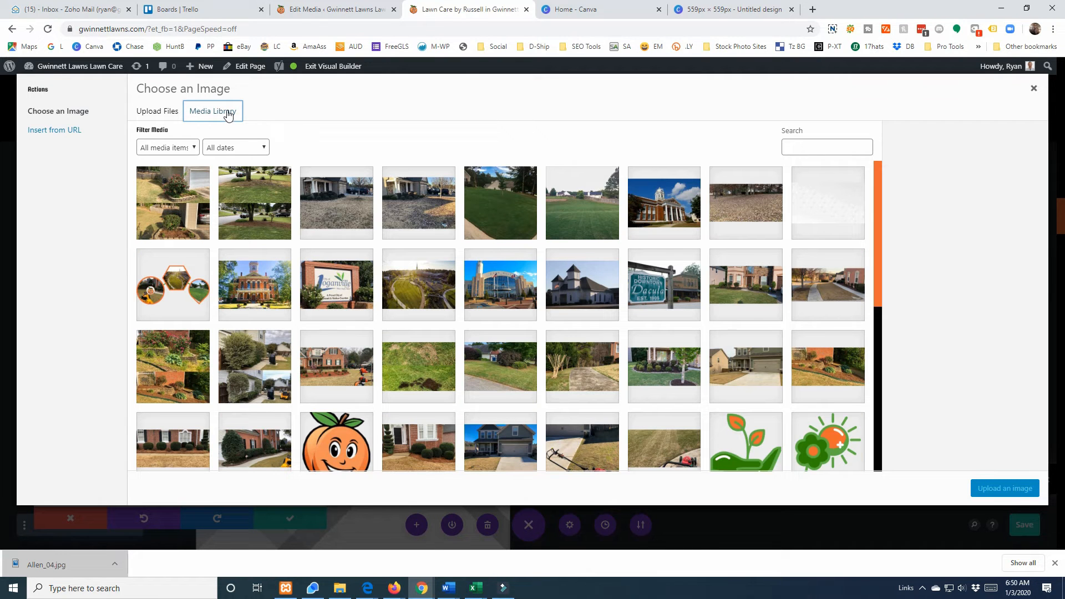
pyautogui.click(328, 206)
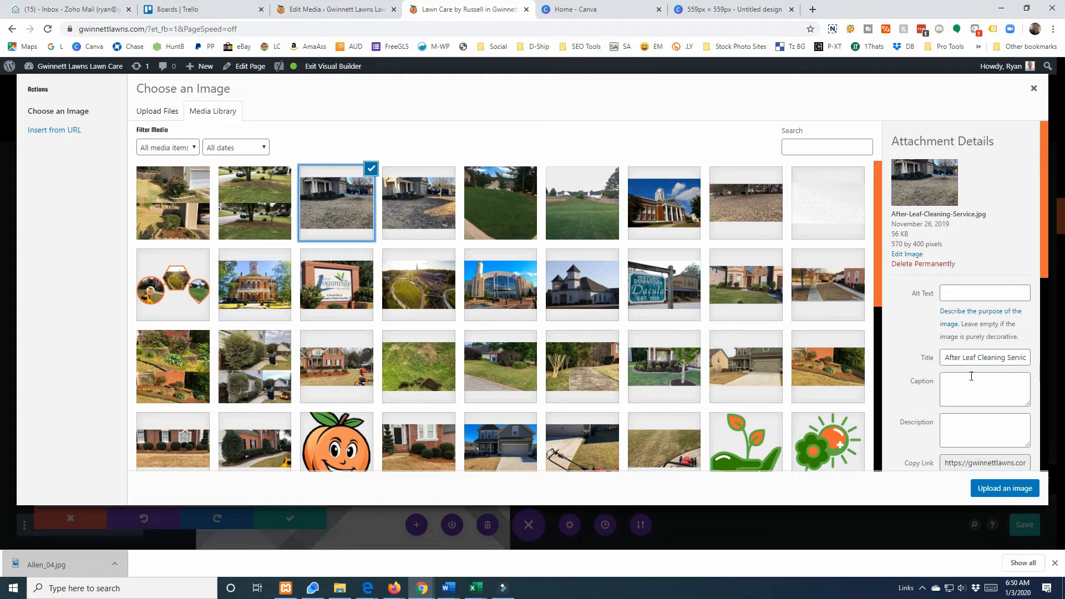
pyautogui.moveTo(946, 358); pyautogui.dragTo(1035, 361)
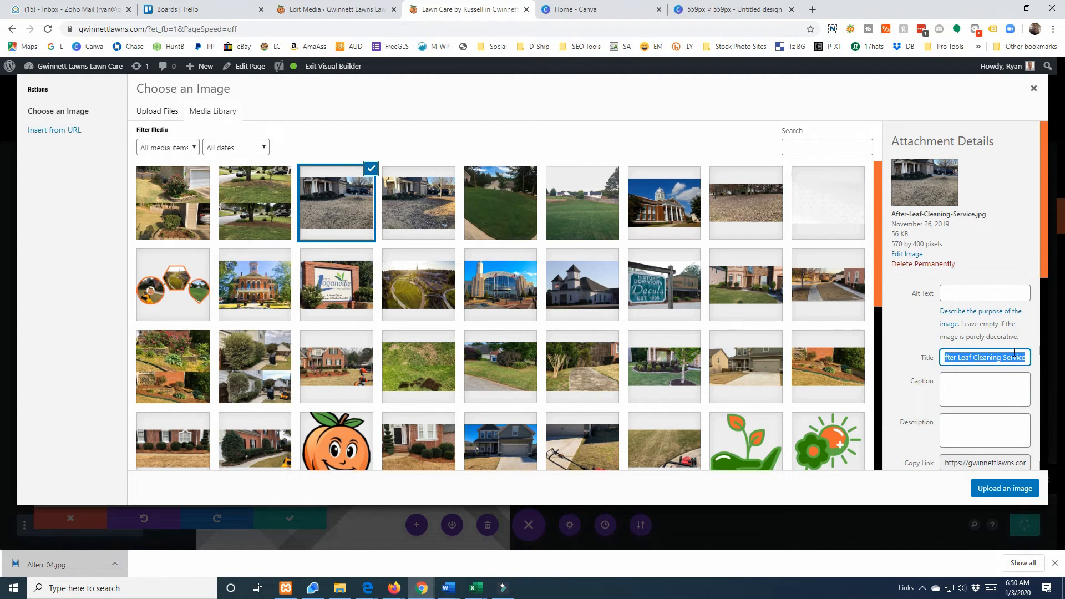
pyautogui.moveTo(891, 214); pyautogui.dragTo(974, 216)
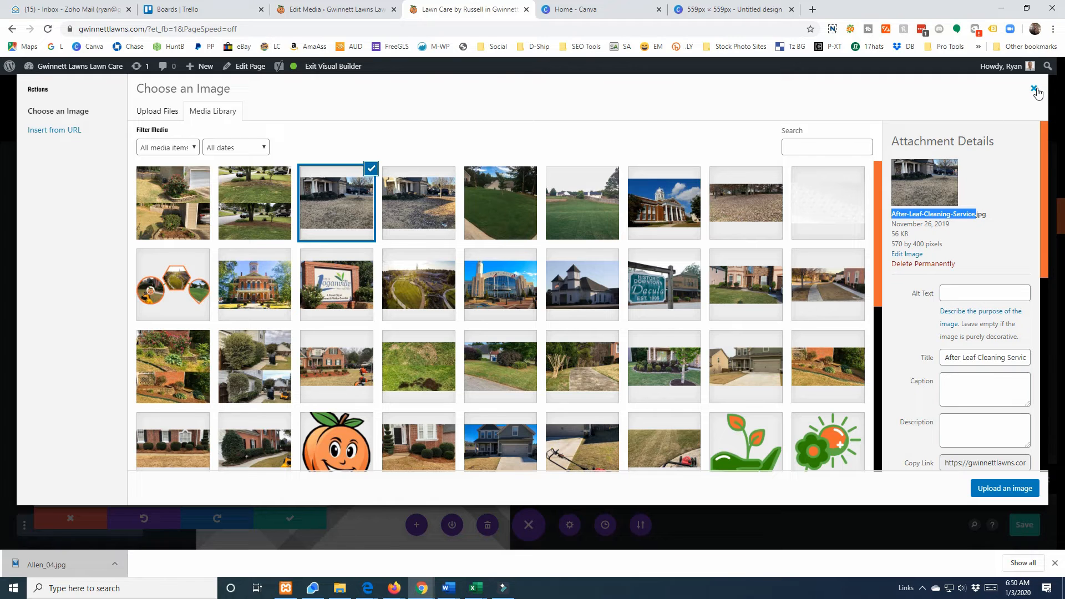
pyautogui.click(946, 359)
pyautogui.moveTo(946, 358); pyautogui.dragTo(1022, 358)
pyautogui.hotkey('ctrl', 'c')
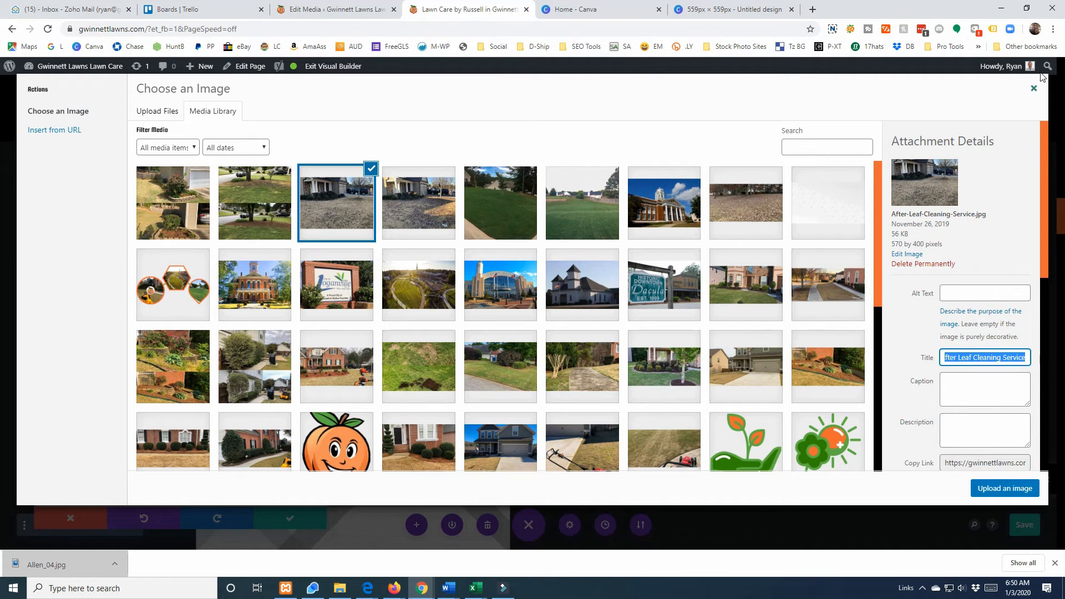
pyautogui.click(1034, 90)
# Step: Set After-Leaf-Cleaning-Service.jpg from the media library as the new Image module's picture
pyautogui.moveTo(228, 275)
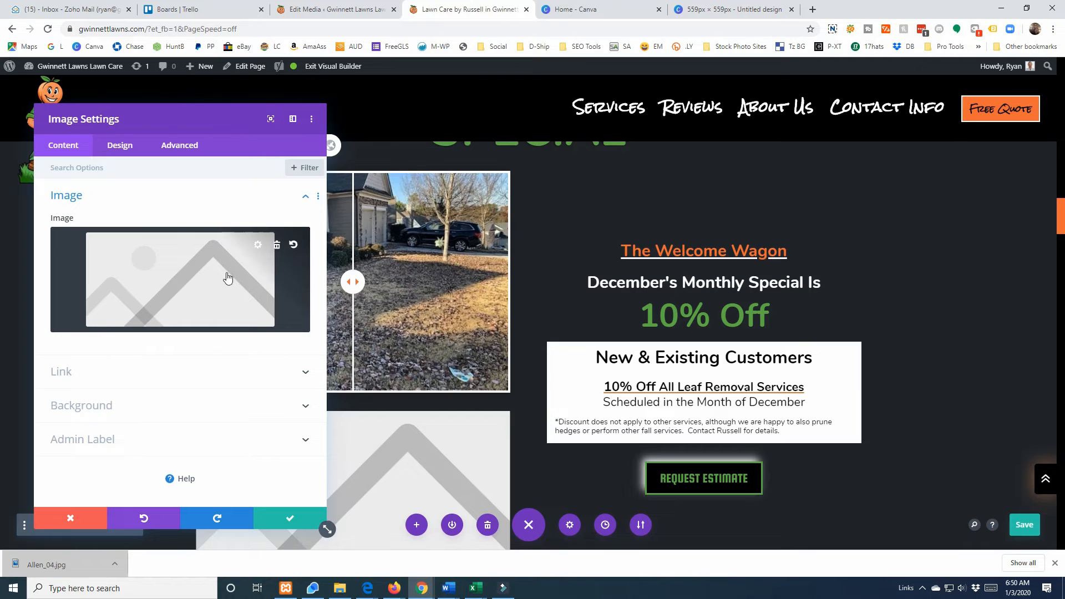
pyautogui.click(256, 245)
pyautogui.click(312, 223)
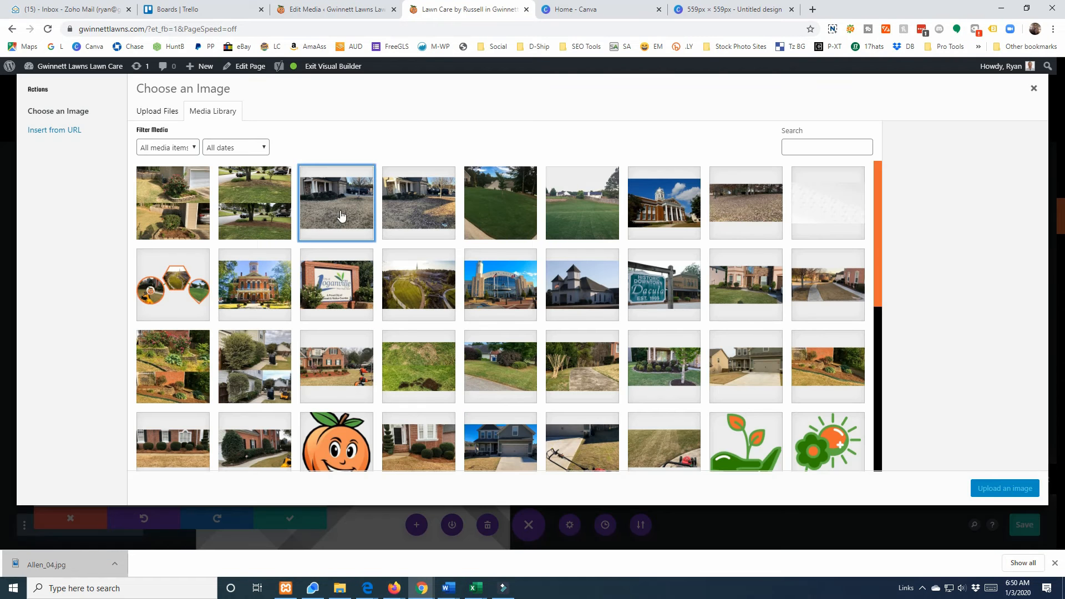
pyautogui.click(1004, 489)
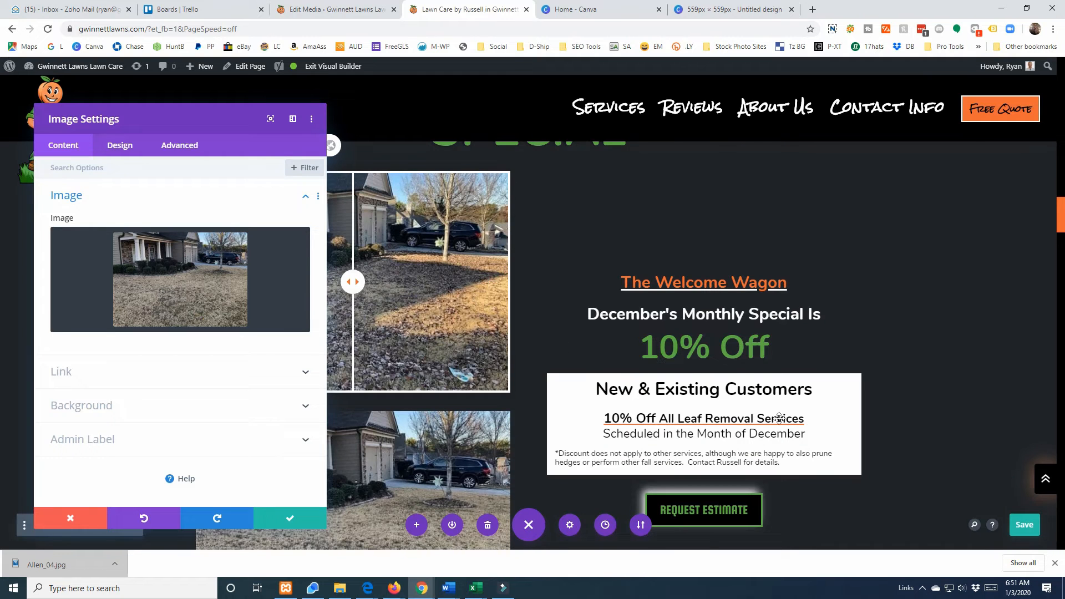
# Step: Paste "After Leaf Cleaning Service" as the Image module's title text attribute
pyautogui.click(183, 148)
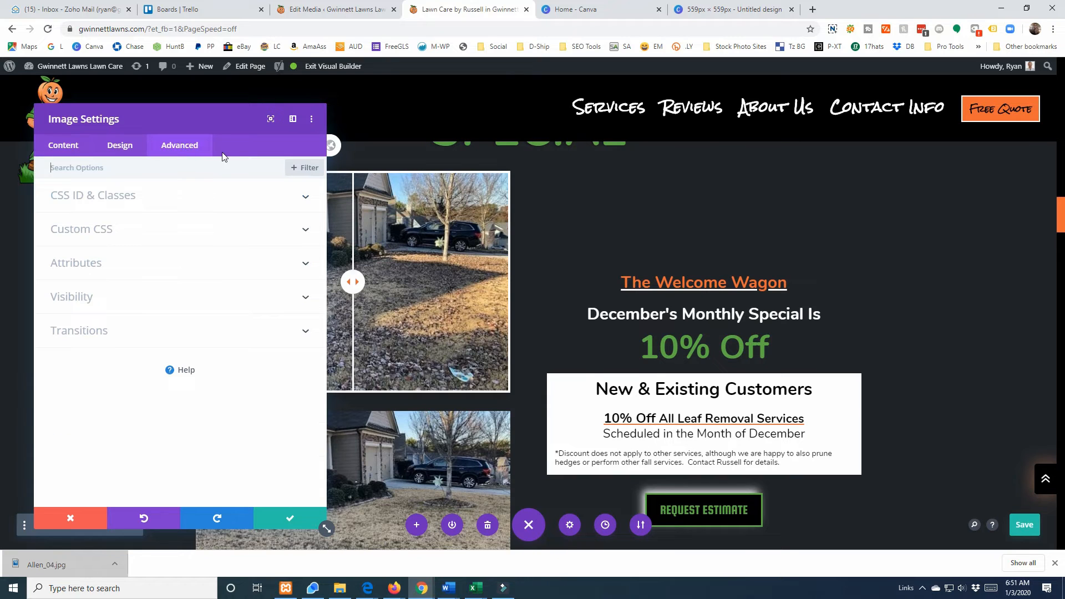
pyautogui.click(77, 264)
pyautogui.click(97, 353)
pyautogui.hotkey('ctrl', 'v')
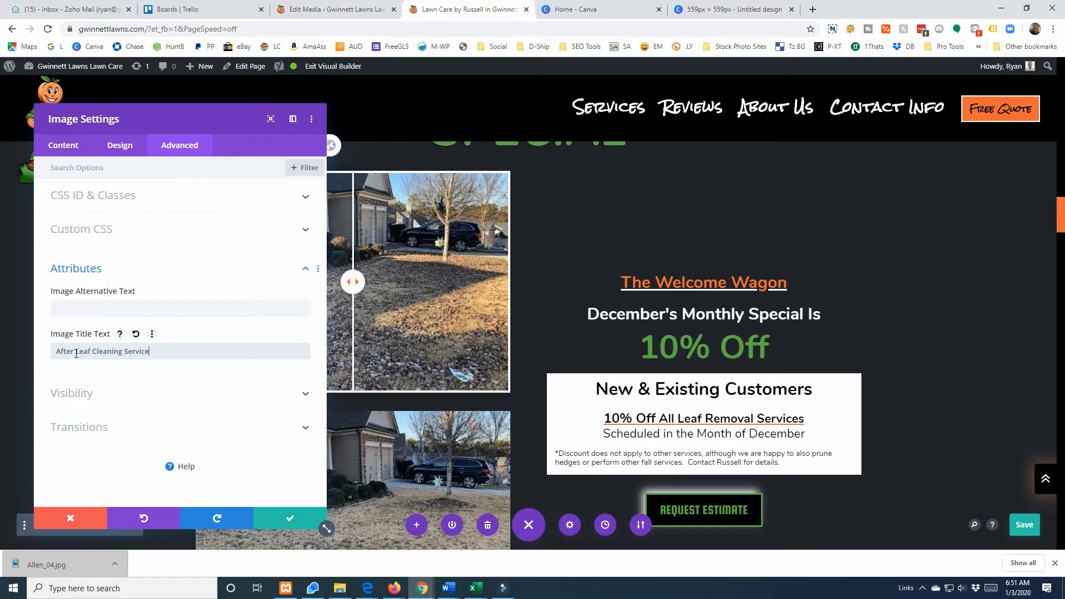
# Step: Move the image settings aside to view the picture, discard the settings changes and delete the added Image module
pyautogui.moveTo(135, 128); pyautogui.dragTo(671, 159)
pyautogui.scroll(-3, 602, 366)
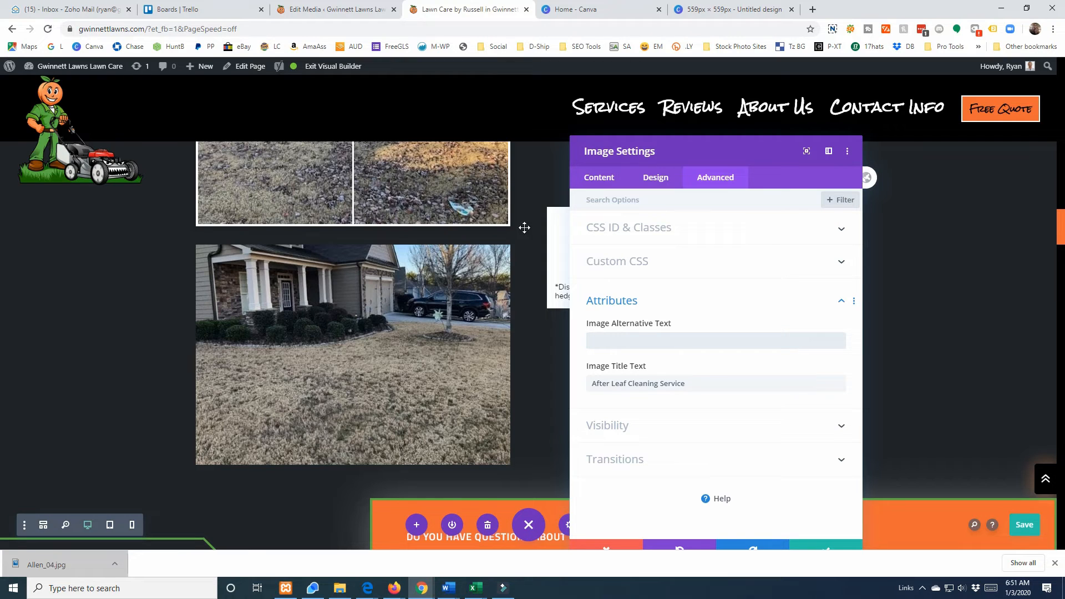
pyautogui.click(602, 550)
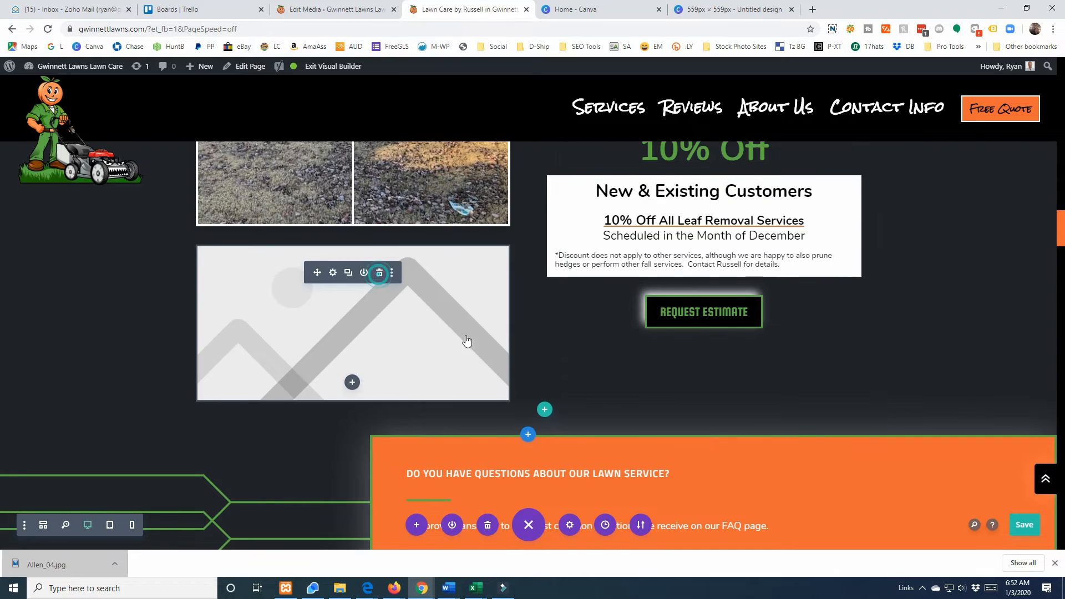
# Step: Open the before-and-after slider's settings, review the before and after images with their alternative texts, and close the settings
pyautogui.scroll(5, 678, 355)
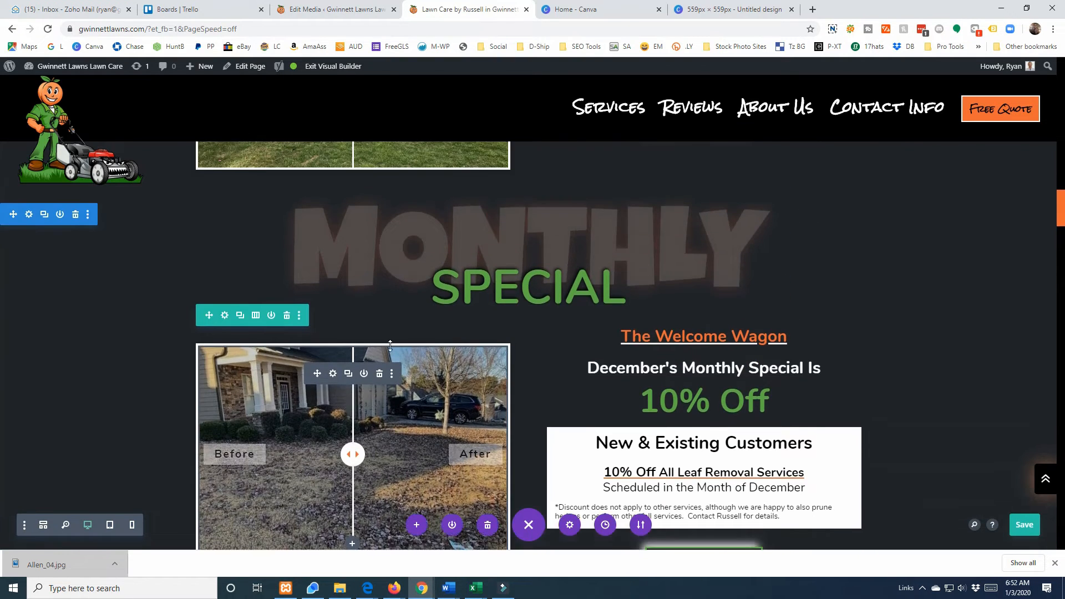
pyautogui.scroll(-1, 339, 393)
pyautogui.click(332, 326)
pyautogui.scroll(-3, 655, 306)
pyautogui.moveTo(593, 337); pyautogui.dragTo(758, 337)
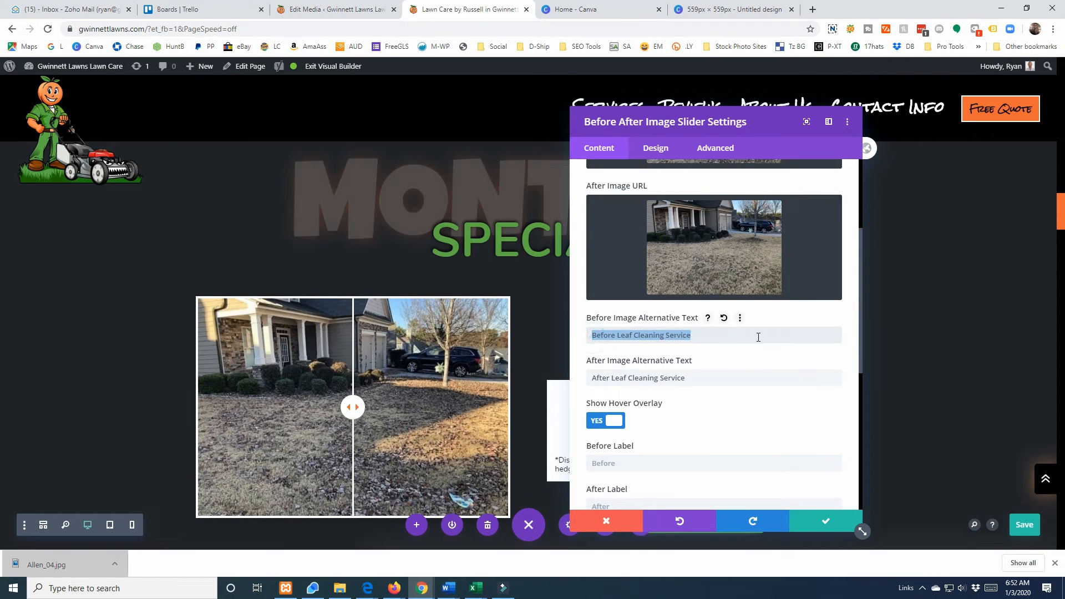
pyautogui.tripleClick(708, 379)
pyautogui.click(593, 337)
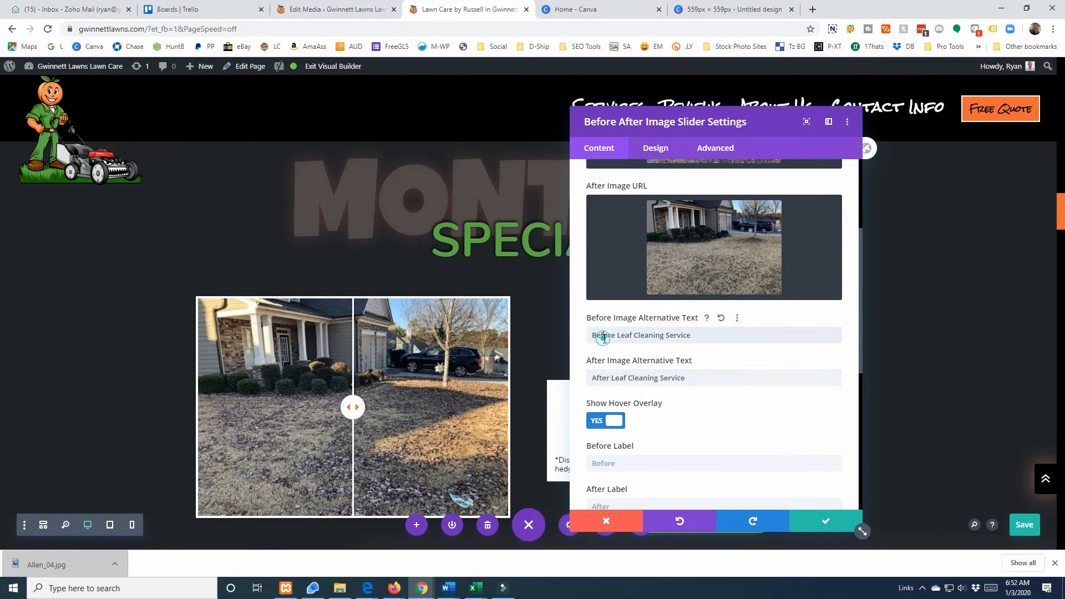
pyautogui.moveTo(593, 336); pyautogui.dragTo(733, 342)
pyautogui.moveTo(599, 378); pyautogui.dragTo(708, 393)
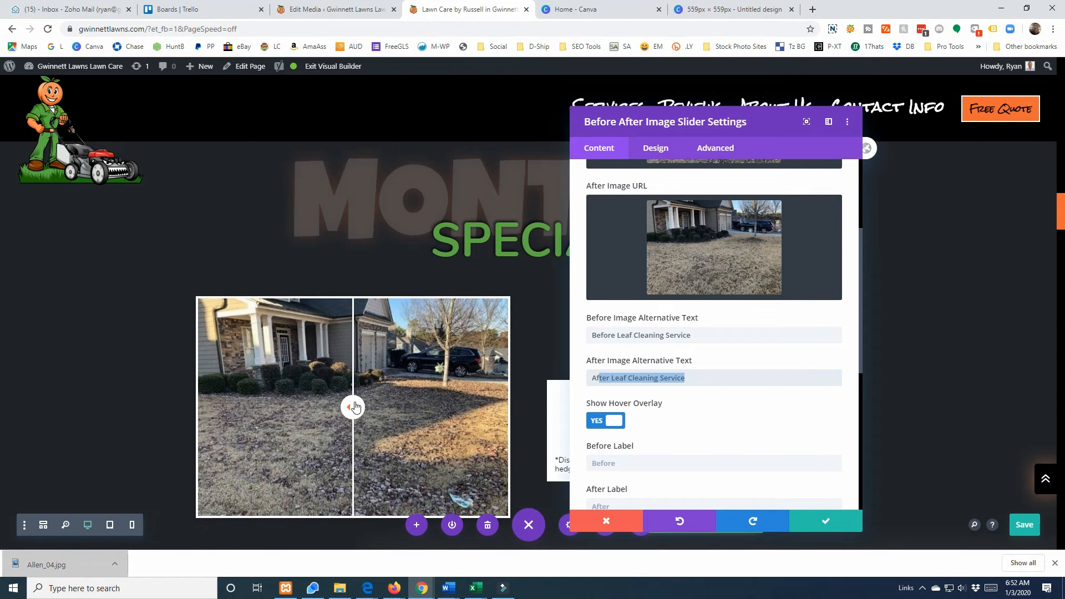
pyautogui.scroll(2, 702, 389)
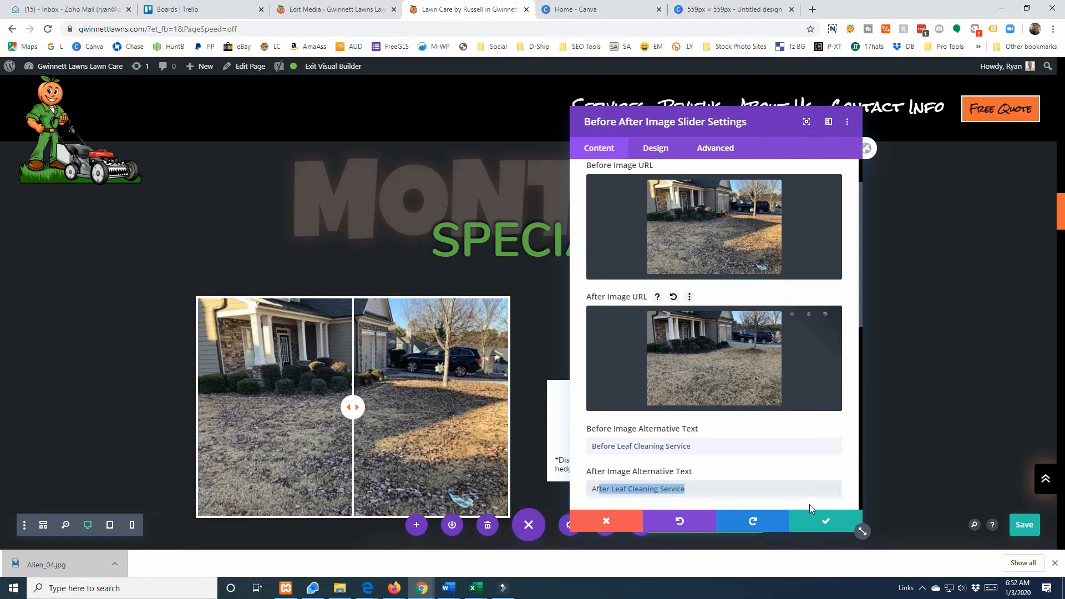
pyautogui.click(815, 527)
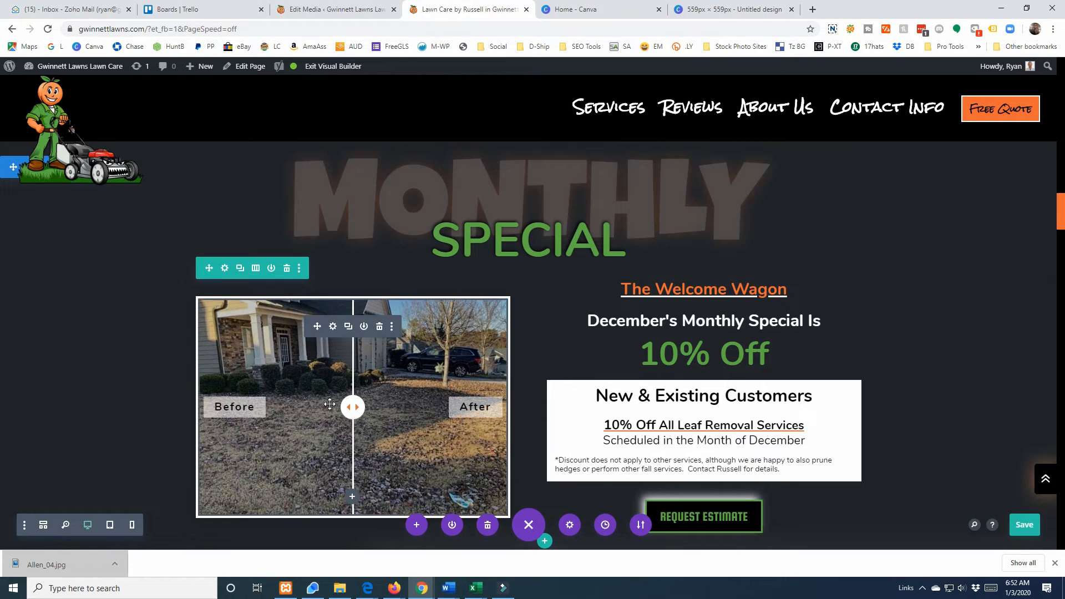
# Step: Open the settings of the text module containing "The Welcome Wagon" and move them off the monthly special text
pyautogui.scroll(-4, 75, 379)
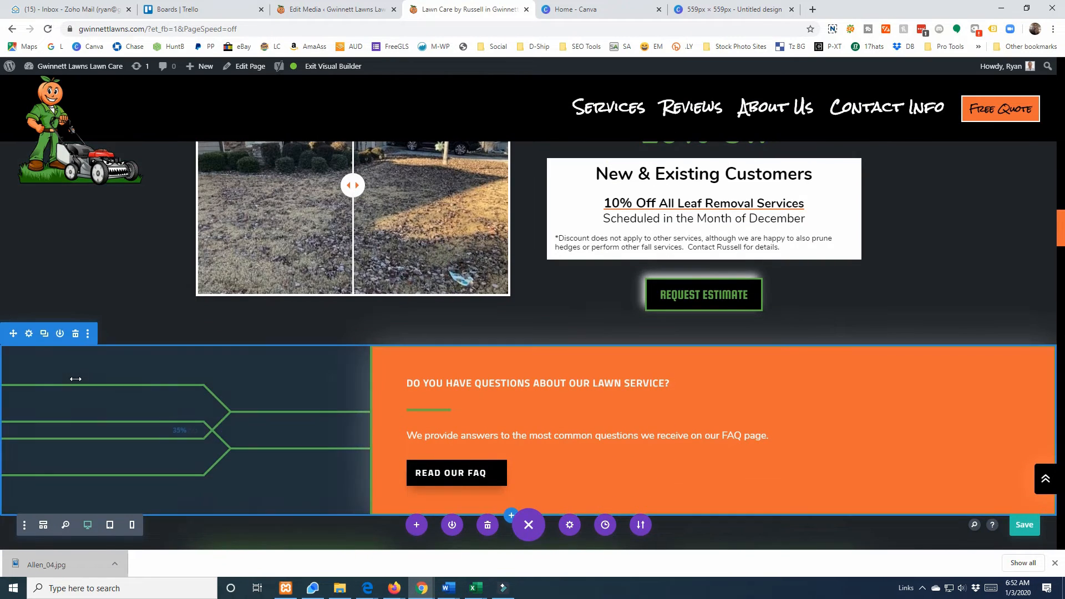
pyautogui.scroll(2, 75, 379)
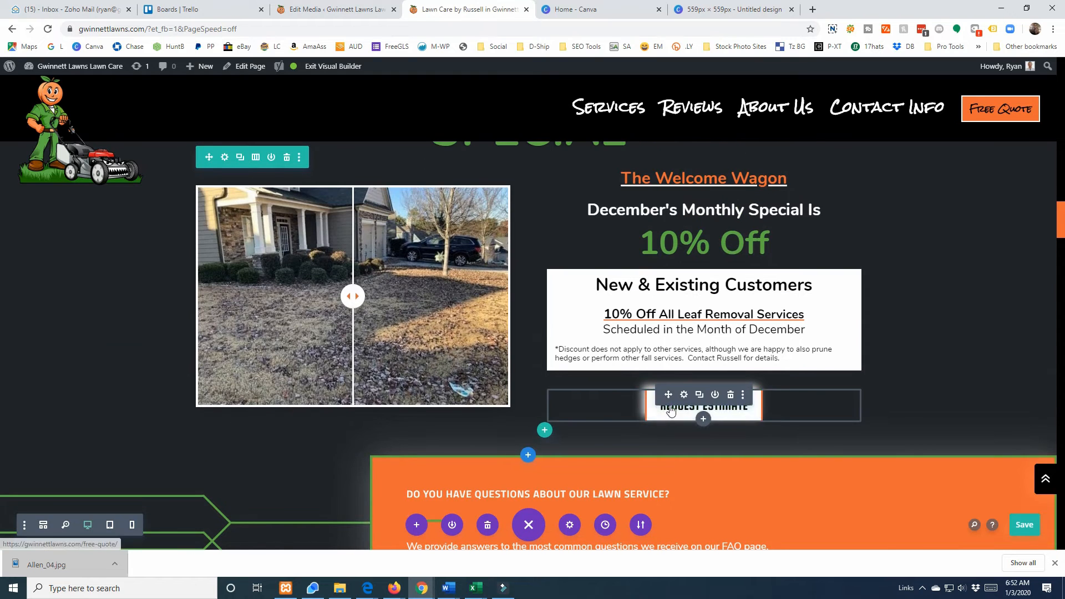
pyautogui.scroll(1, 593, 408)
pyautogui.scroll(1, 655, 370)
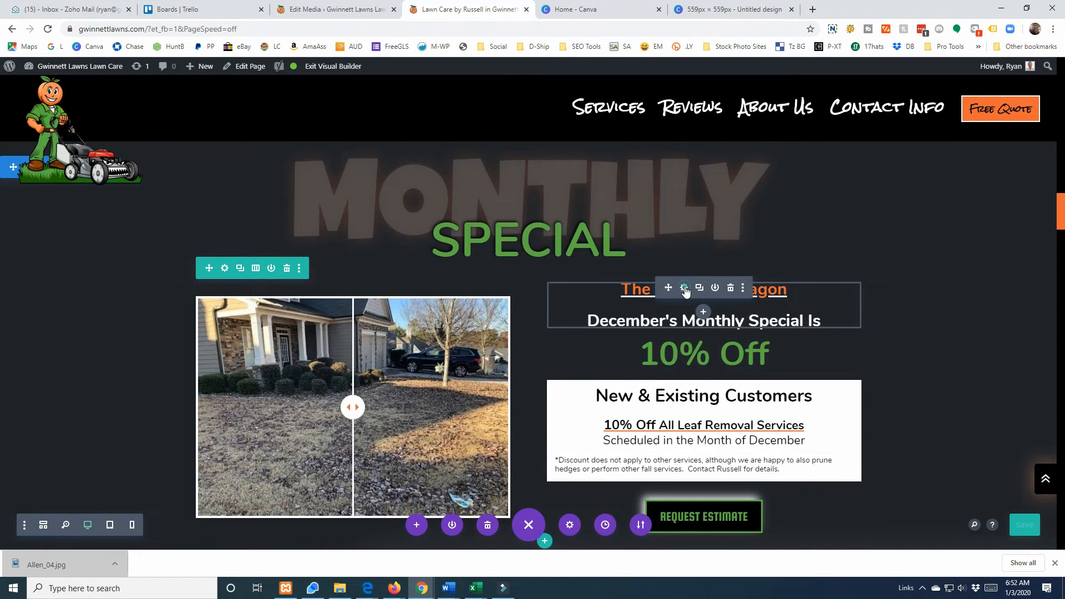
pyautogui.click(685, 289)
pyautogui.moveTo(734, 112); pyautogui.dragTo(258, 112)
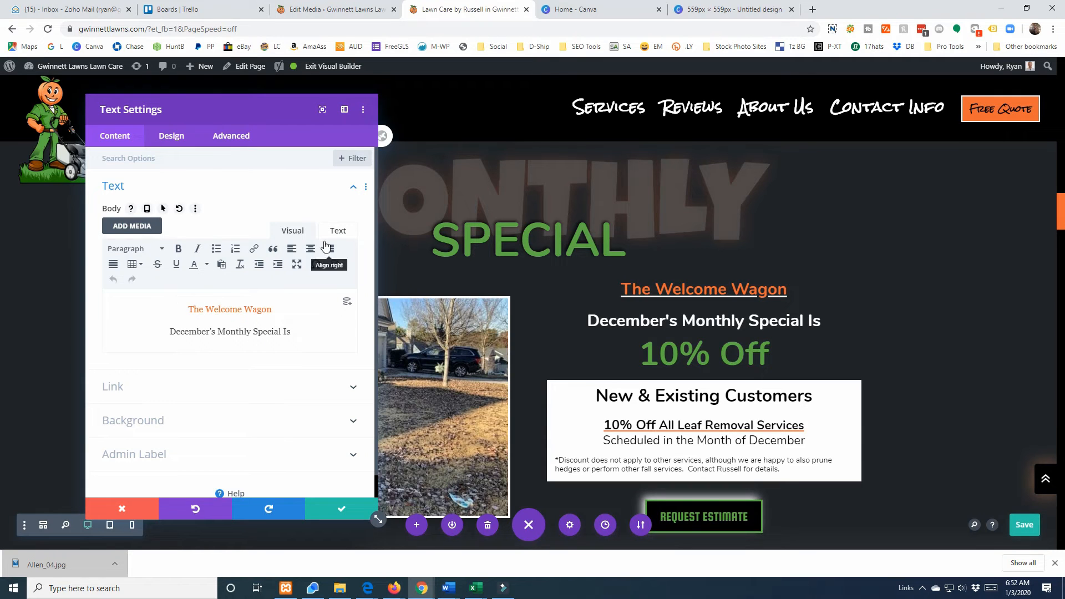
# Step: Examine the underline and text colour codes in the HTML of "The Welcome Wagon" line, and return to visual editing
pyautogui.click(338, 231)
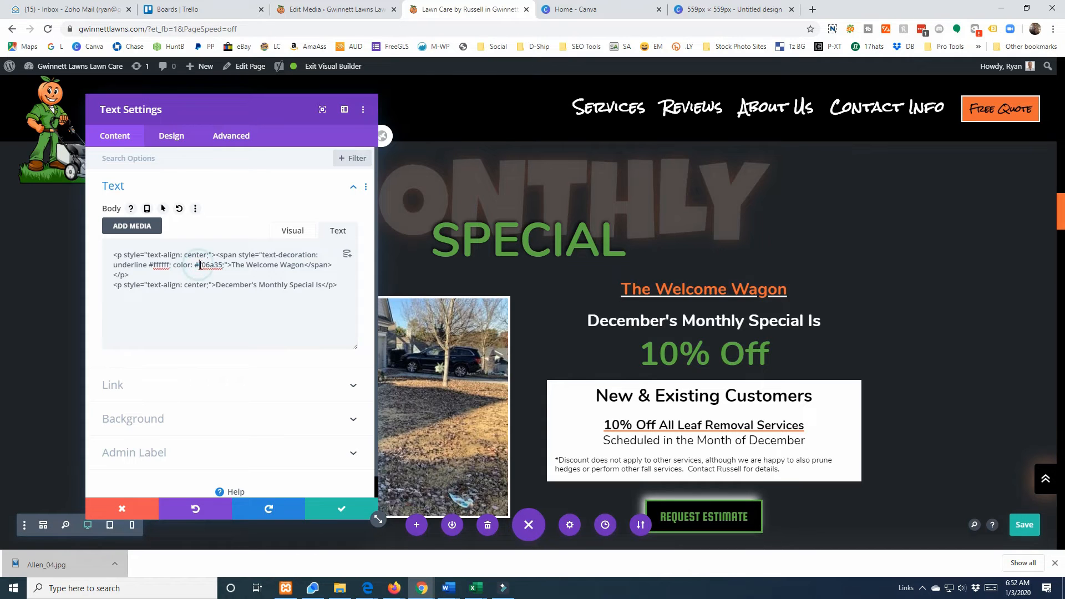
pyautogui.moveTo(198, 265); pyautogui.dragTo(222, 265)
pyautogui.doubleClick(161, 265)
pyautogui.moveTo(188, 268); pyautogui.dragTo(180, 268)
pyautogui.moveTo(232, 265); pyautogui.dragTo(294, 268)
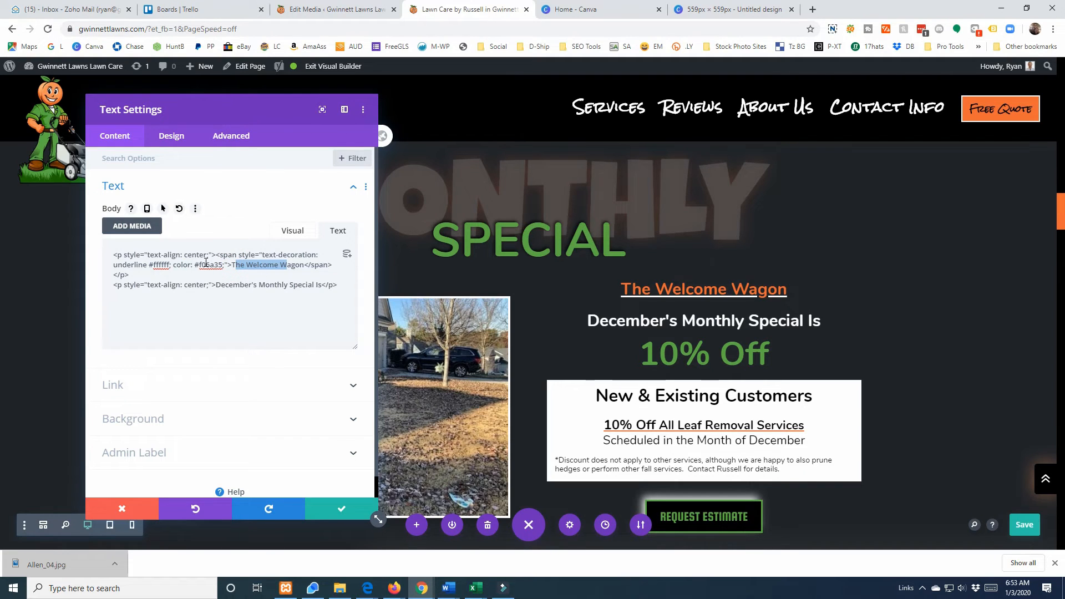
pyautogui.click(285, 233)
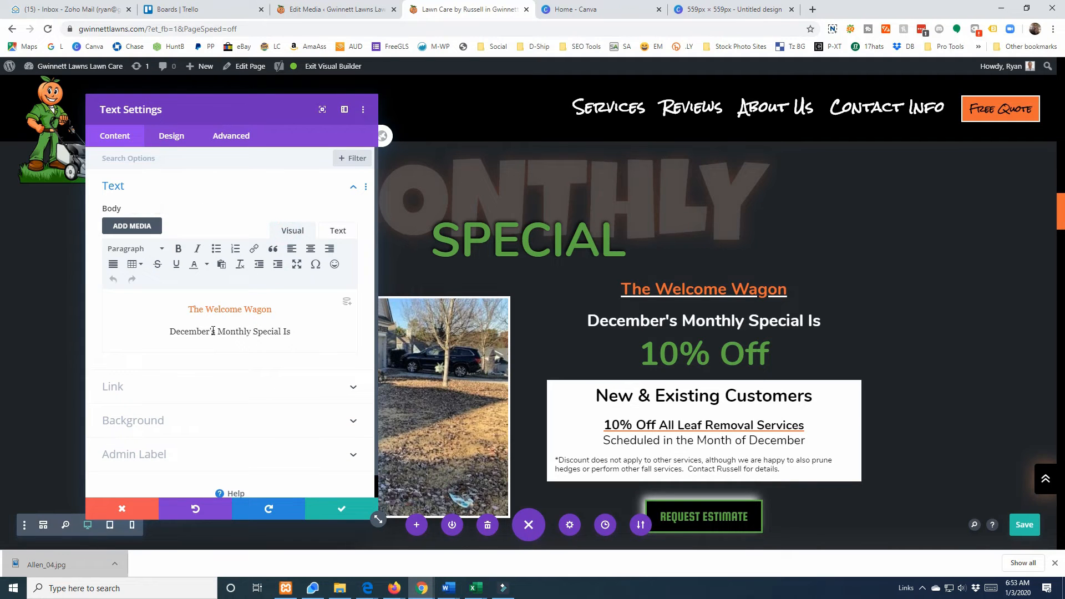
# Step: Close the text settings with their changes saved and try recolouring "The Welcome Wagon" directly on the page in slightly transparent dark green, rgba(8,122,71,0.97)
pyautogui.moveTo(187, 309); pyautogui.dragTo(328, 322)
pyautogui.click(328, 322)
pyautogui.click(333, 509)
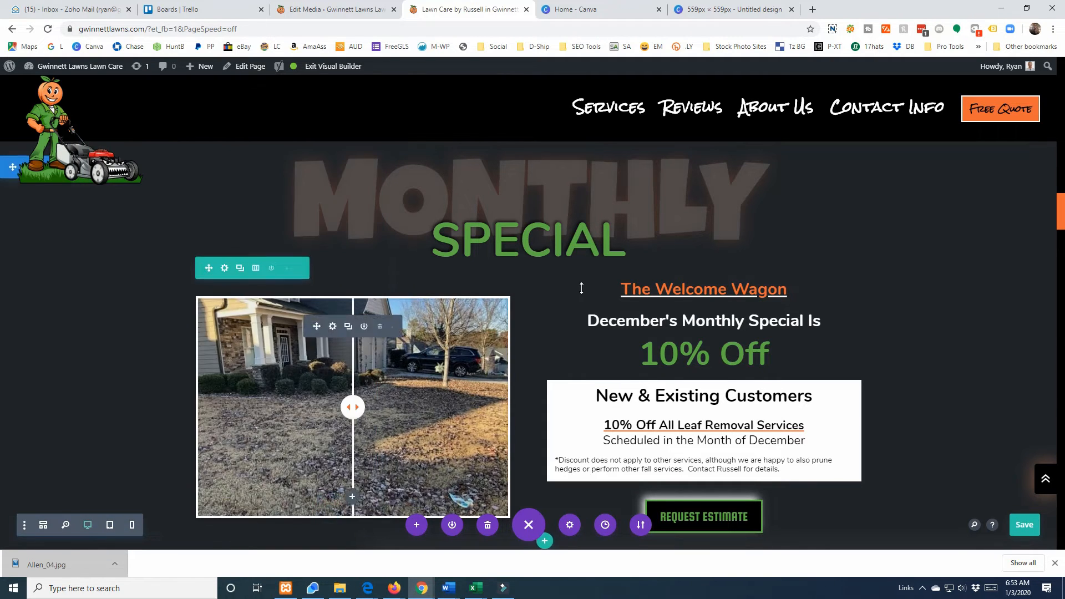
pyautogui.click(623, 294)
pyautogui.moveTo(623, 294); pyautogui.dragTo(787, 288)
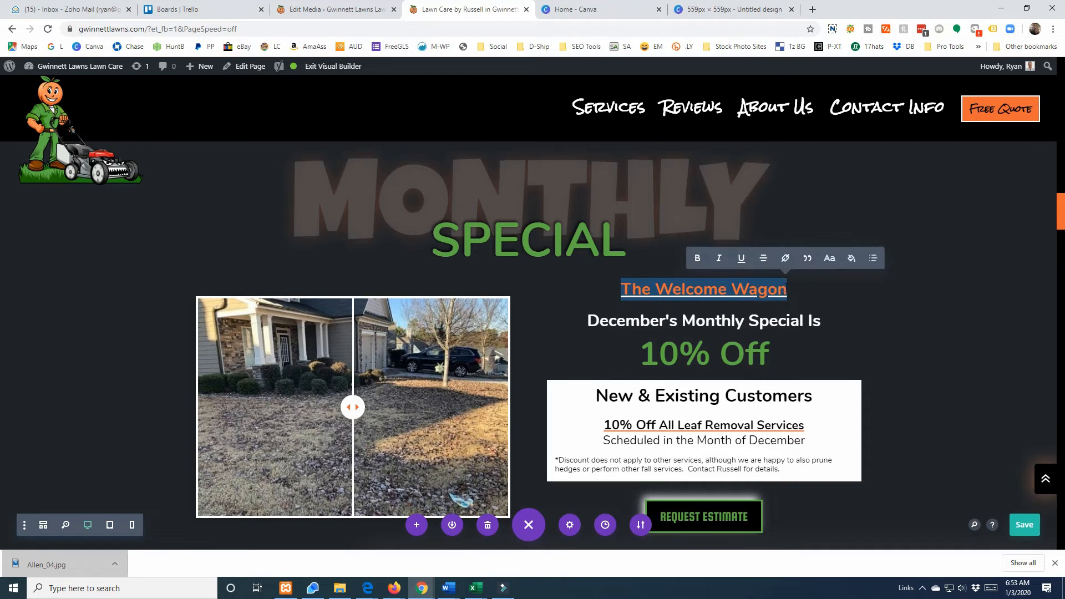
pyautogui.click(847, 255)
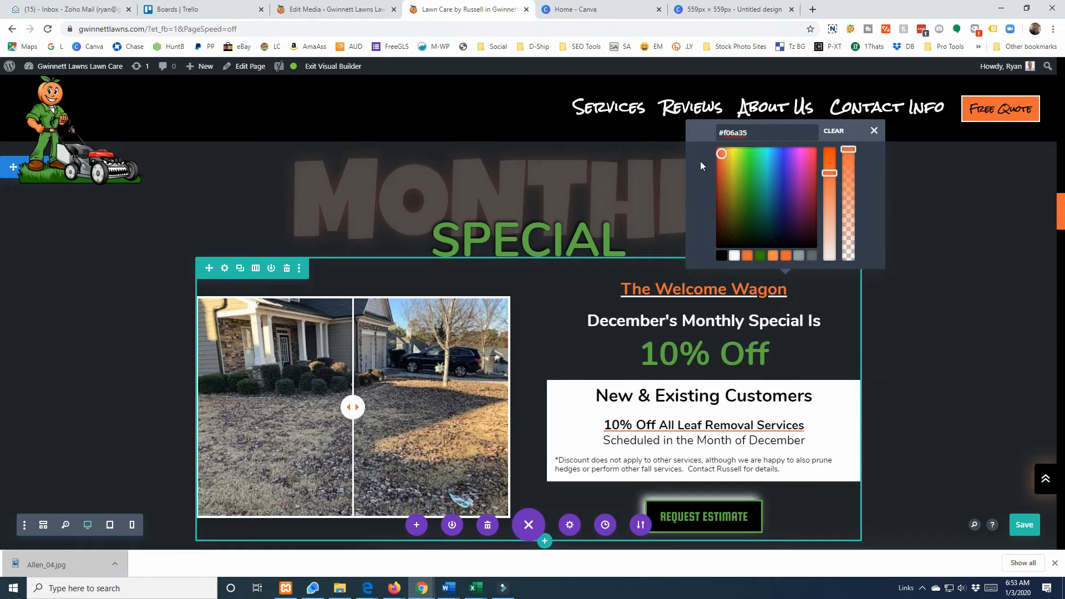
pyautogui.moveTo(724, 161); pyautogui.dragTo(759, 200)
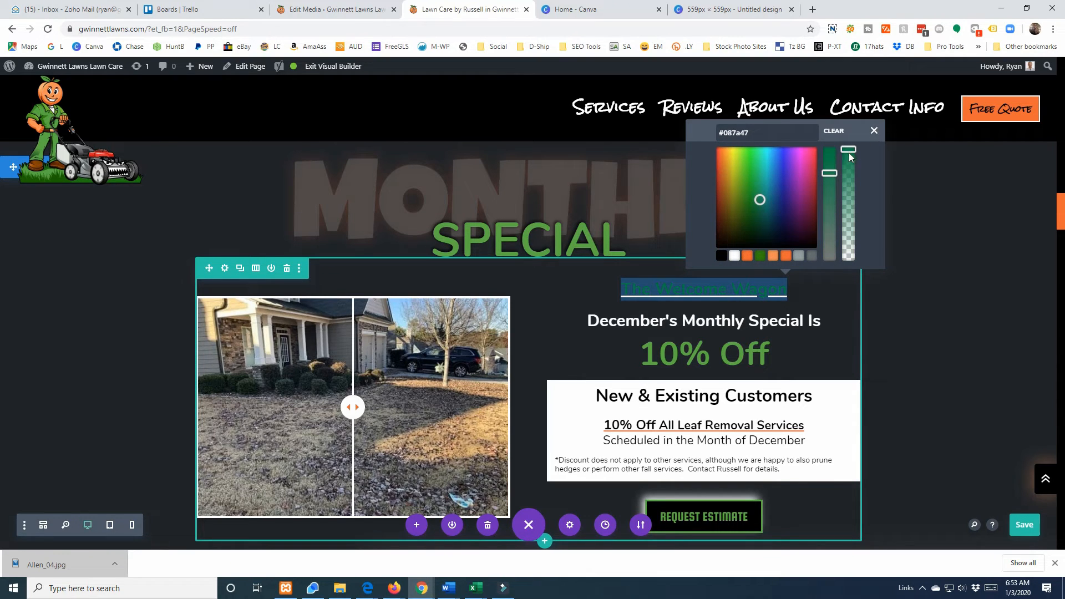
pyautogui.moveTo(850, 157)
pyautogui.mouseDown()
pyautogui.moveTo(851, 254)
pyautogui.moveTo(859, 160)
pyautogui.mouseUp()
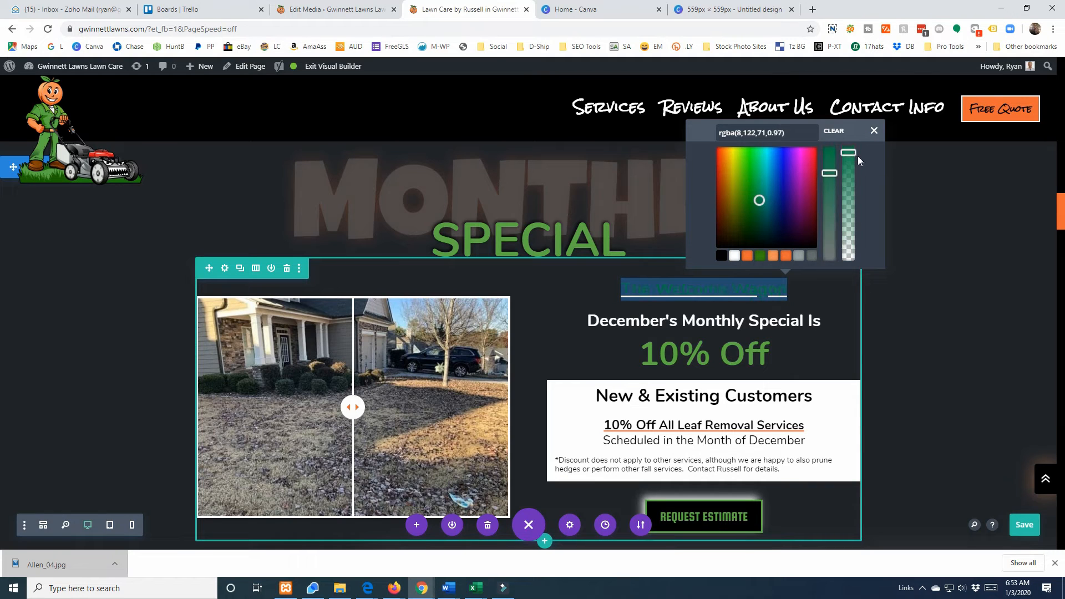
pyautogui.click(874, 130)
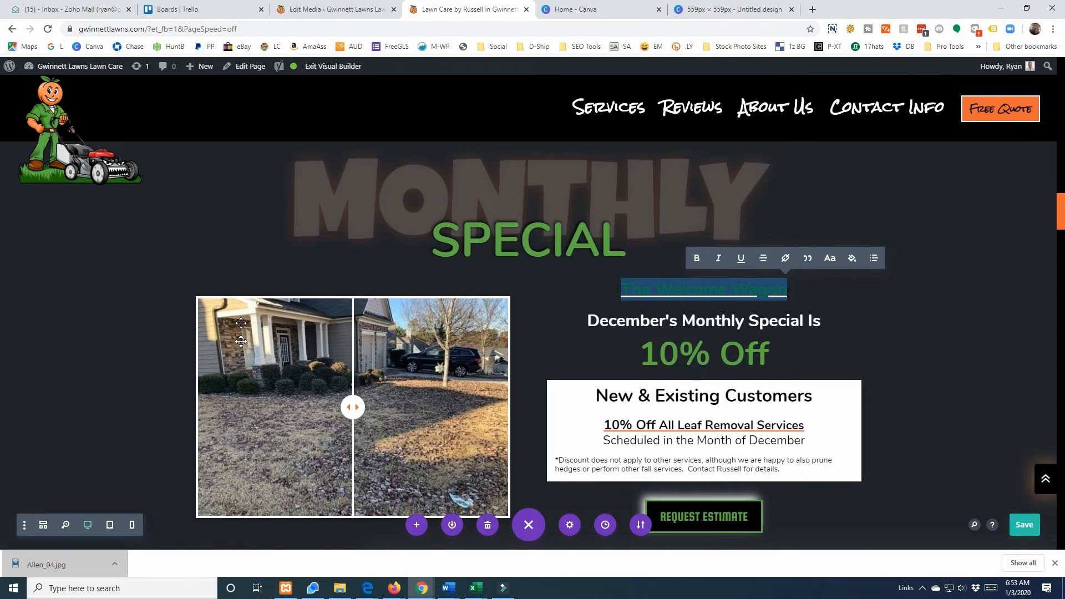
pyautogui.click(616, 321)
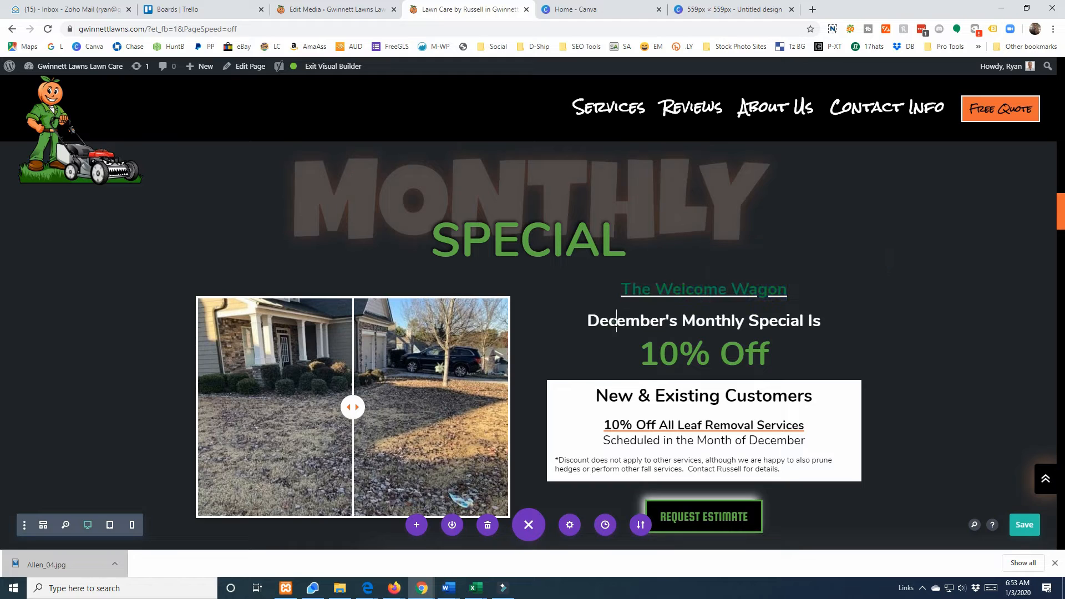
# Step: Undo the text edits by restoring the "Edited Before After Image Slider" state from the editing history
pyautogui.click(605, 525)
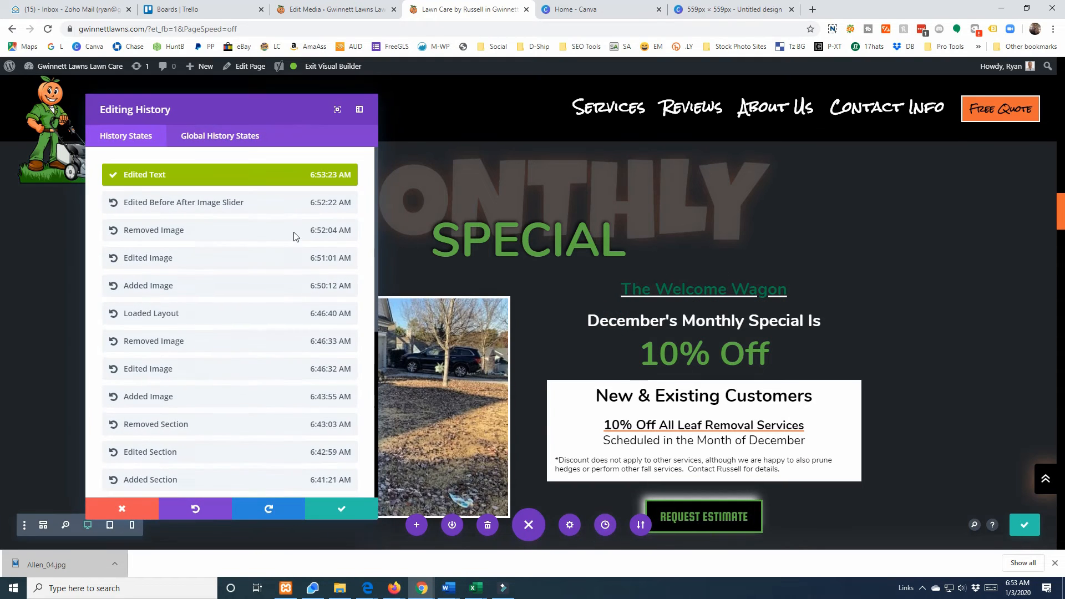
pyautogui.click(159, 204)
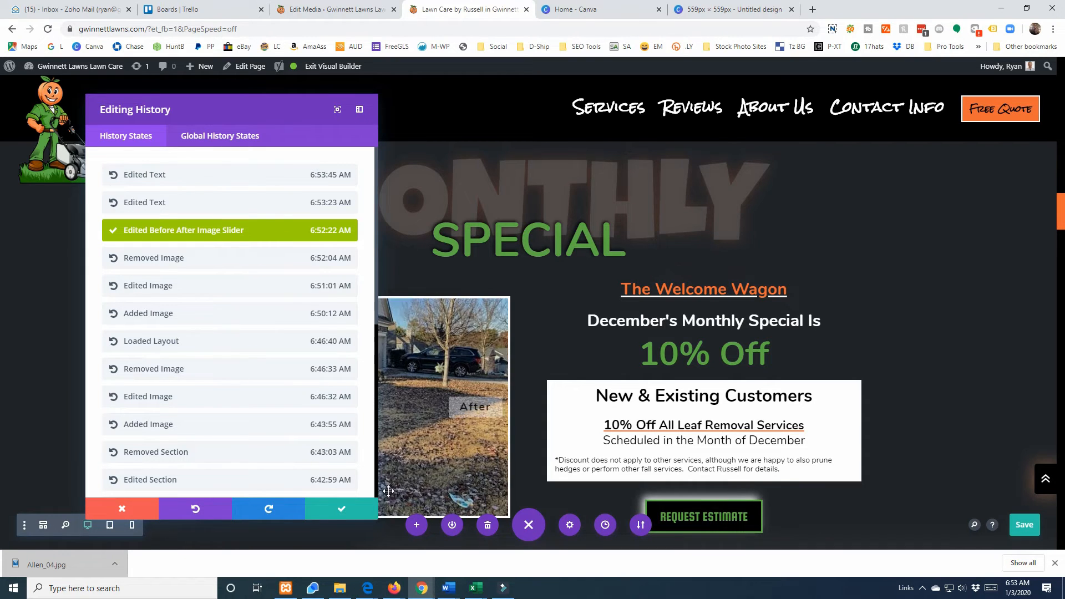
pyautogui.click(325, 521)
# Step: Open the settings of the Request Estimate button below the monthly special and review its label text, retyping the final "te"
pyautogui.scroll(-2, 340, 289)
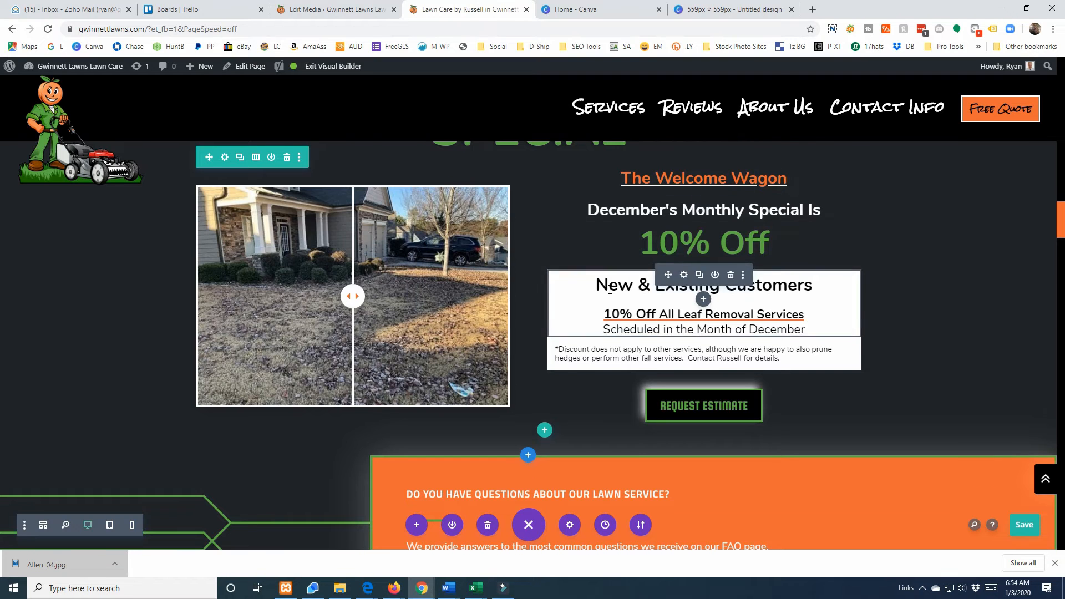
pyautogui.scroll(4, 610, 289)
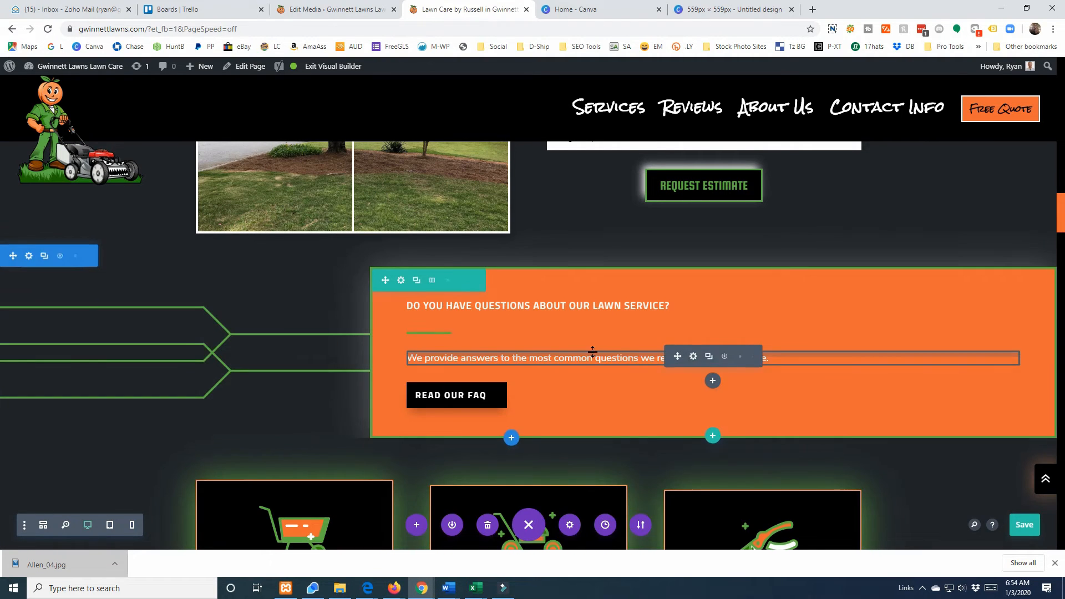
pyautogui.scroll(5, 534, 354)
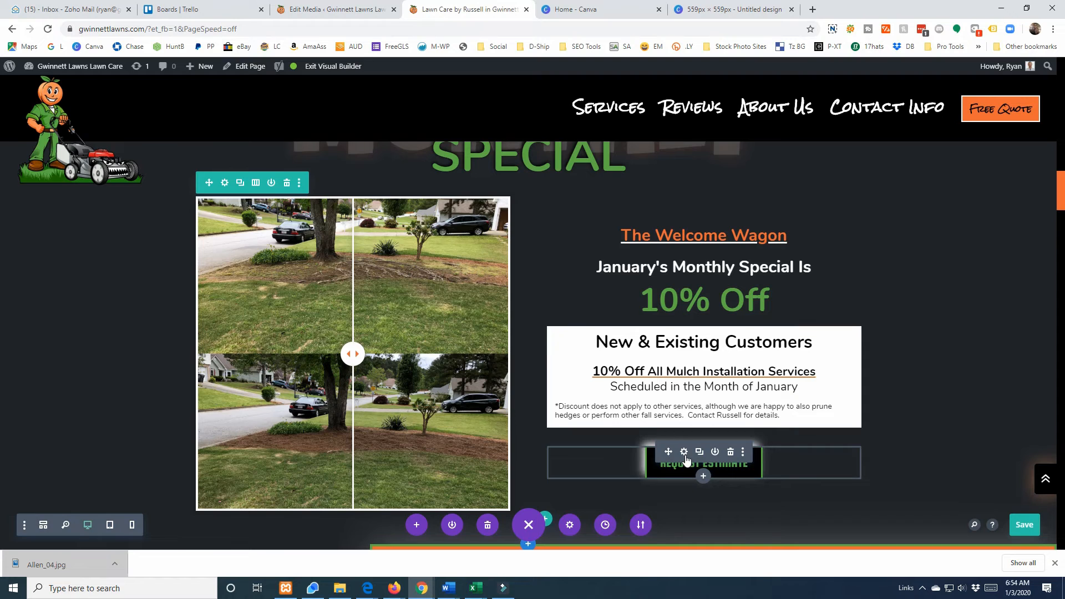
pyautogui.click(685, 452)
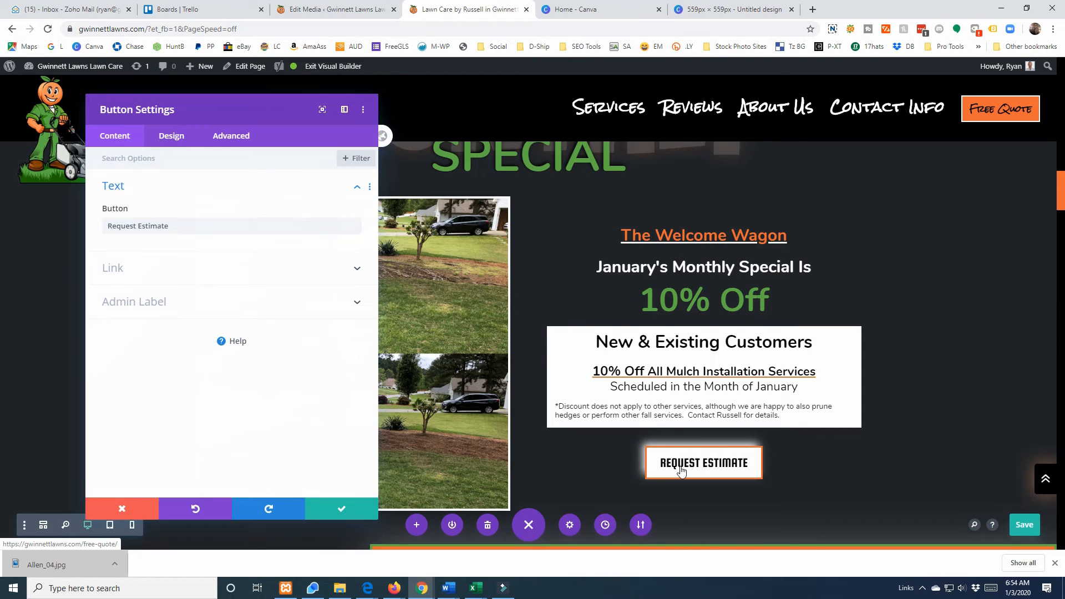
pyautogui.tripleClick(111, 228)
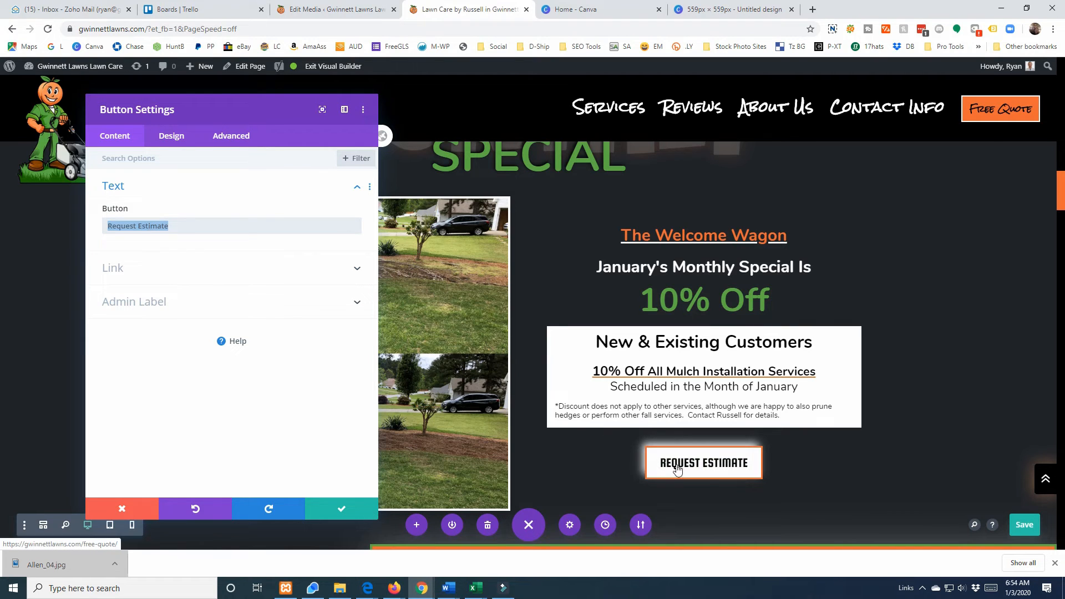
pyautogui.click(223, 228)
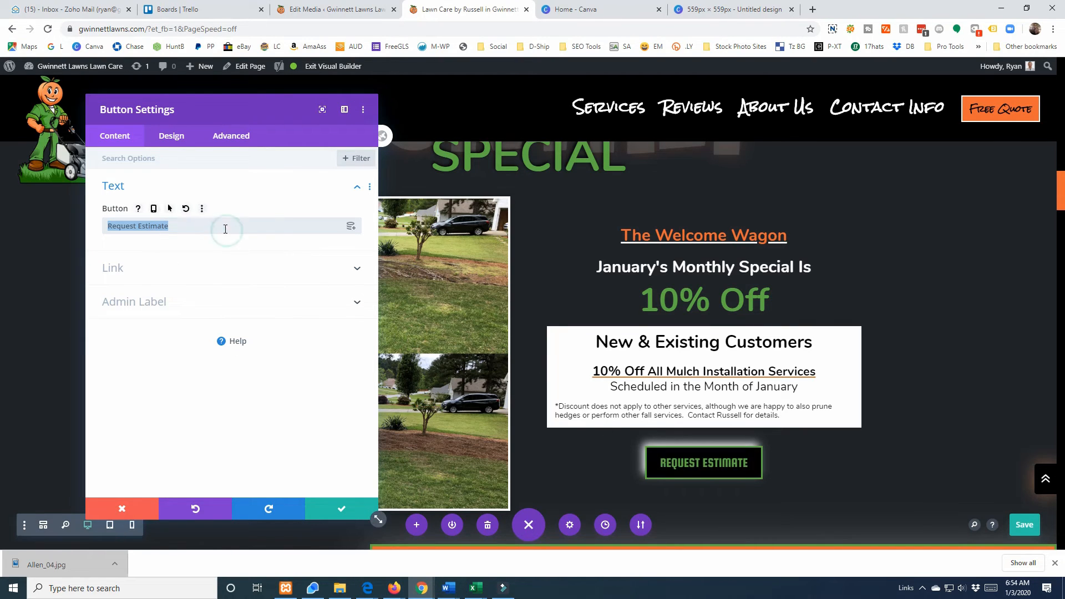
pyautogui.press('BackSpace')
pyautogui.press('BackSpace')
pyautogui.write('te')
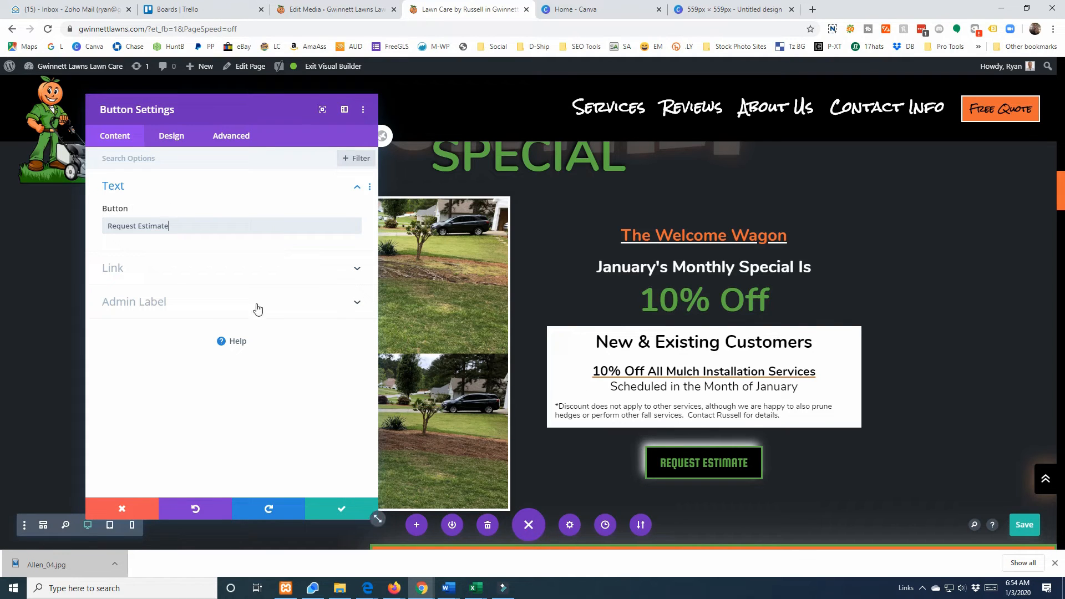
pyautogui.moveTo(112, 225); pyautogui.dragTo(188, 228)
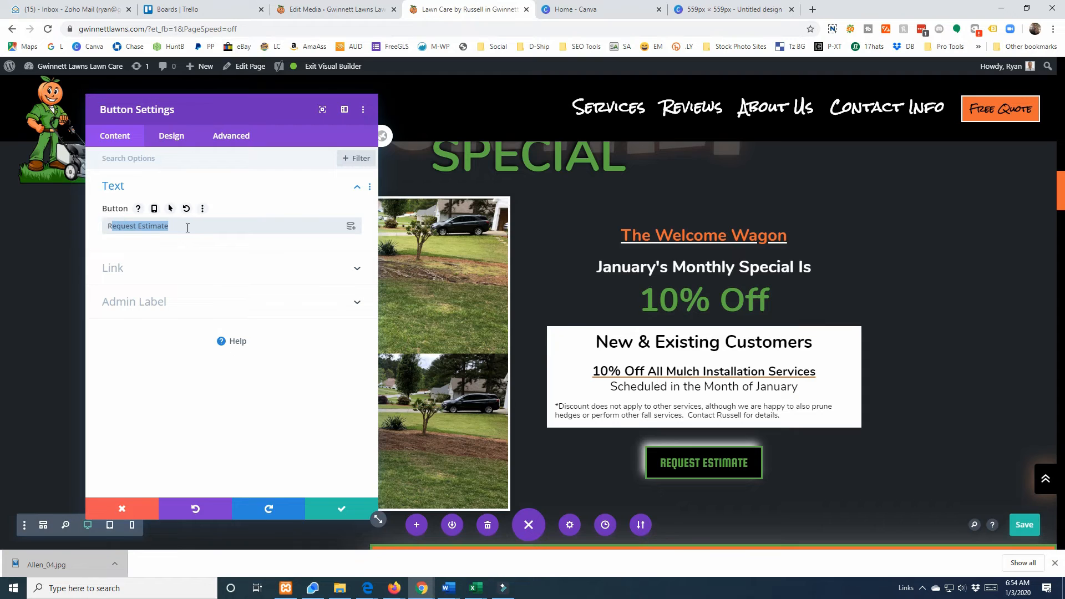
pyautogui.click(125, 226)
pyautogui.click(109, 227)
pyautogui.moveTo(133, 226); pyautogui.dragTo(136, 225)
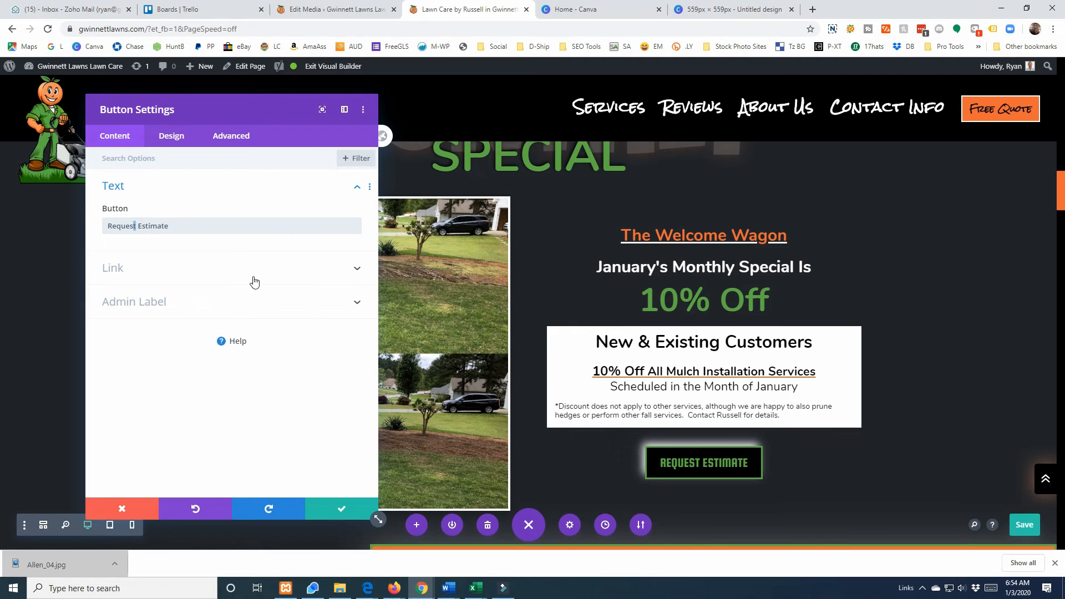
# Step: Compare the Request Estimate button's link URL with the address of the Free Quote page opened in a separate browser tab
pyautogui.click(176, 271)
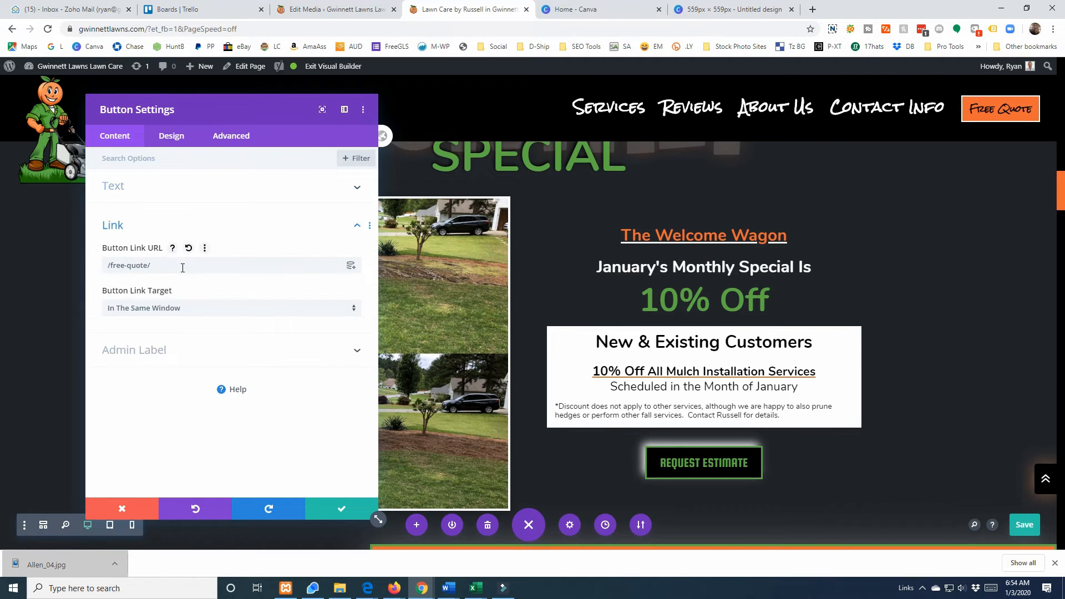
pyautogui.tripleClick(182, 266)
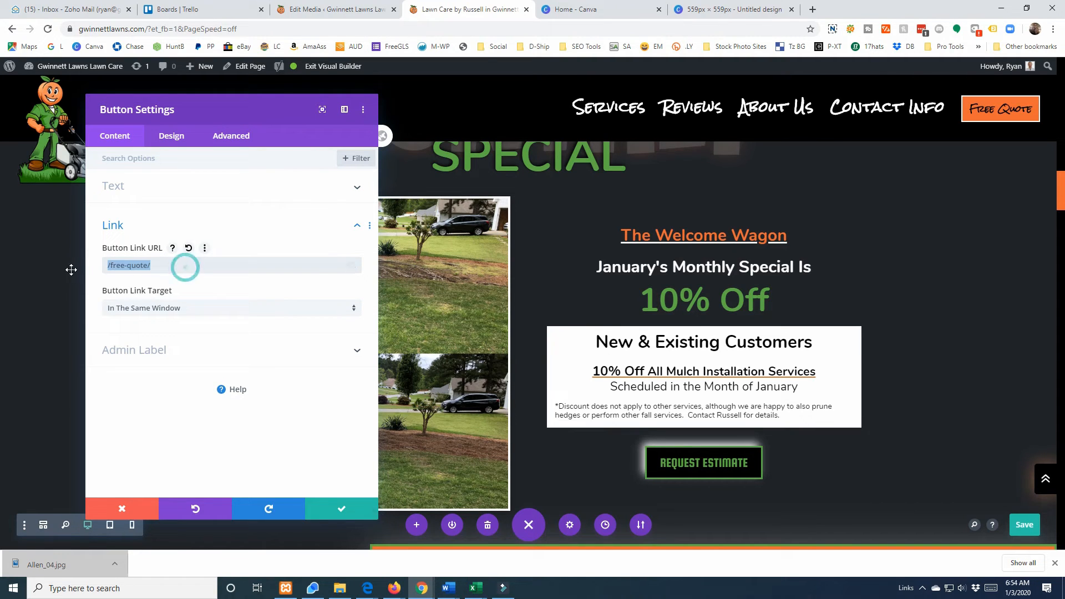
pyautogui.rightClick(975, 110)
pyautogui.click(947, 117)
pyautogui.click(599, 10)
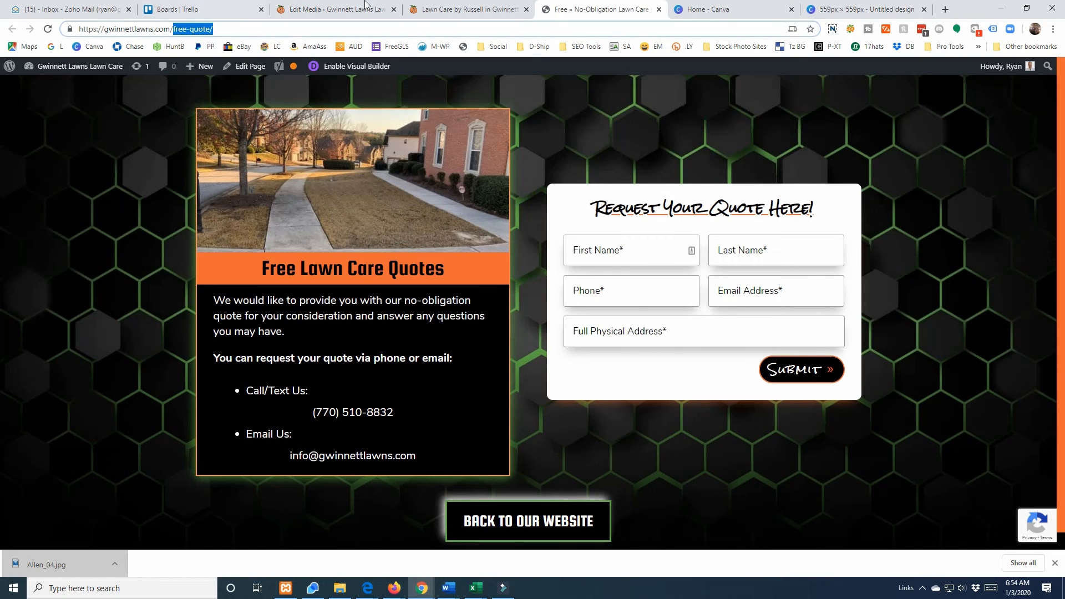
pyautogui.click(452, 10)
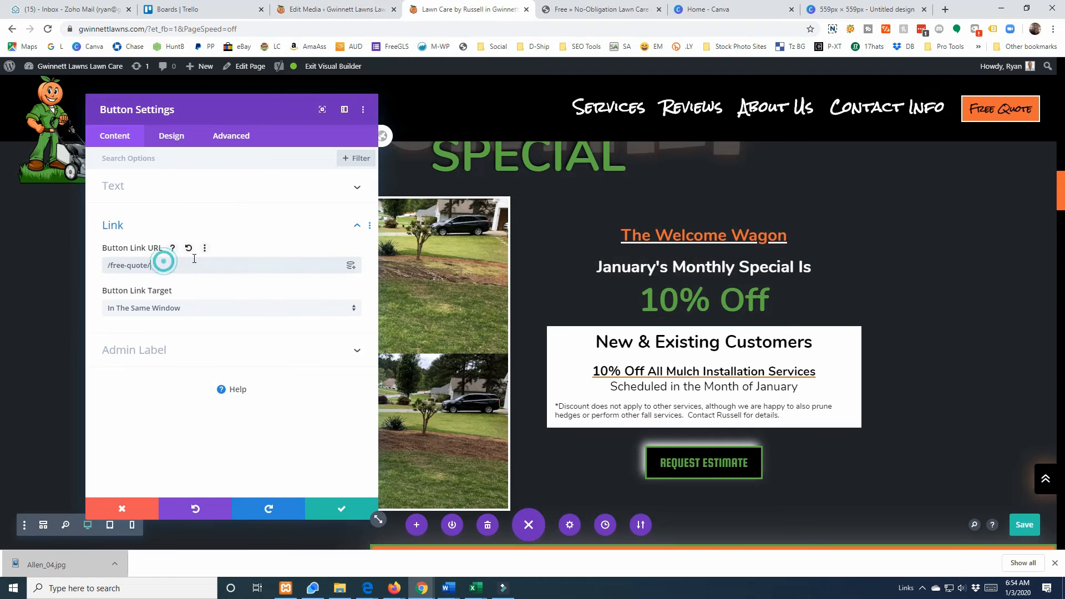
pyautogui.tripleClick(212, 266)
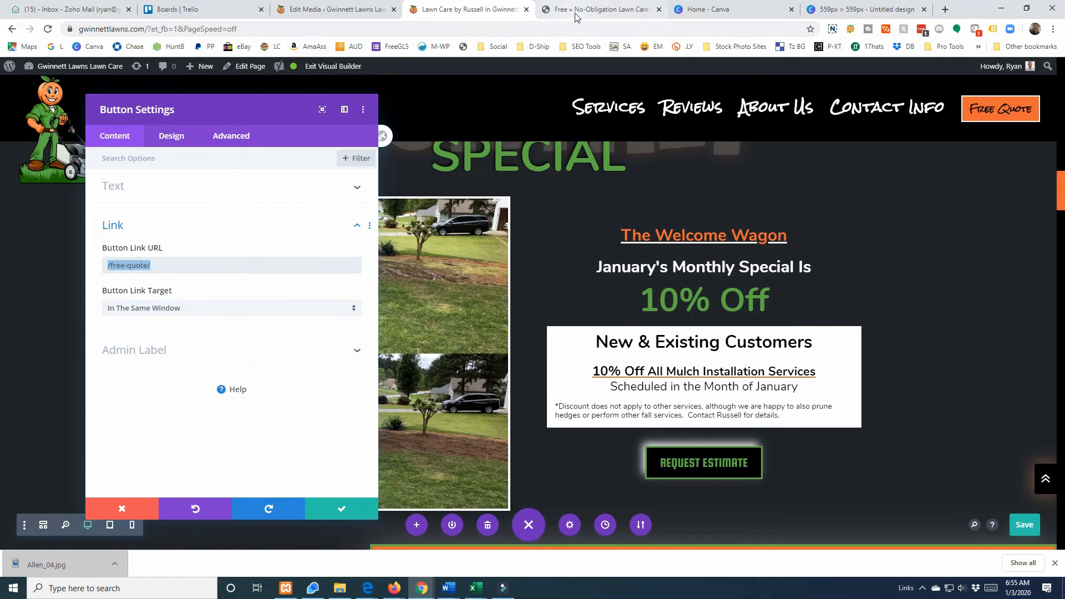
pyautogui.moveTo(104, 267); pyautogui.dragTo(125, 266)
pyautogui.click(105, 267)
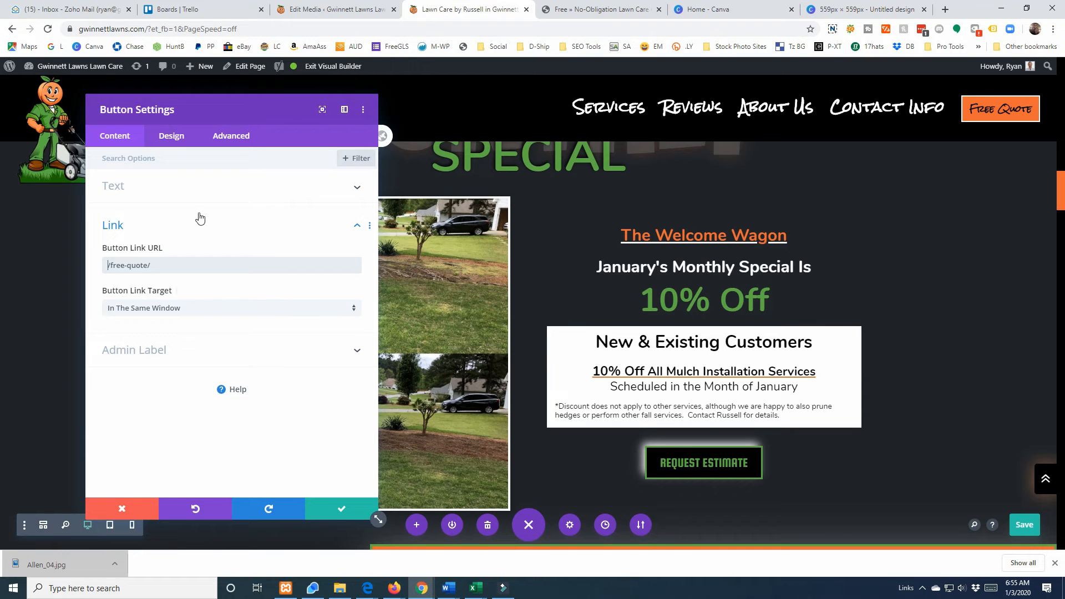
pyautogui.hotkey('ctrl', 's')
# Step: Try left and right alignment for the Request Estimate button in its design settings and return it to centre
pyautogui.click(169, 144)
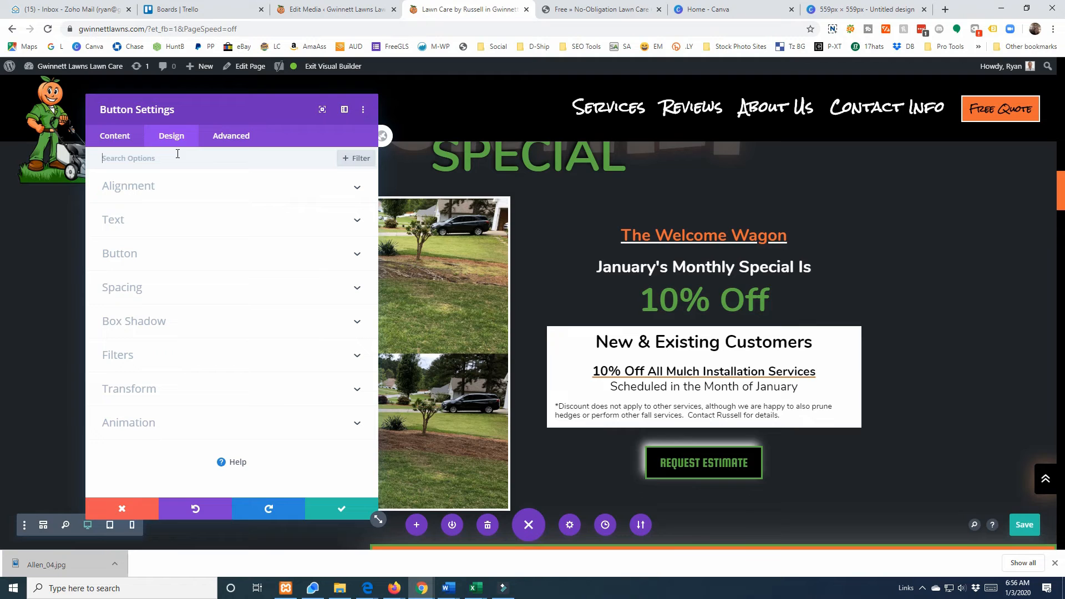
pyautogui.click(139, 200)
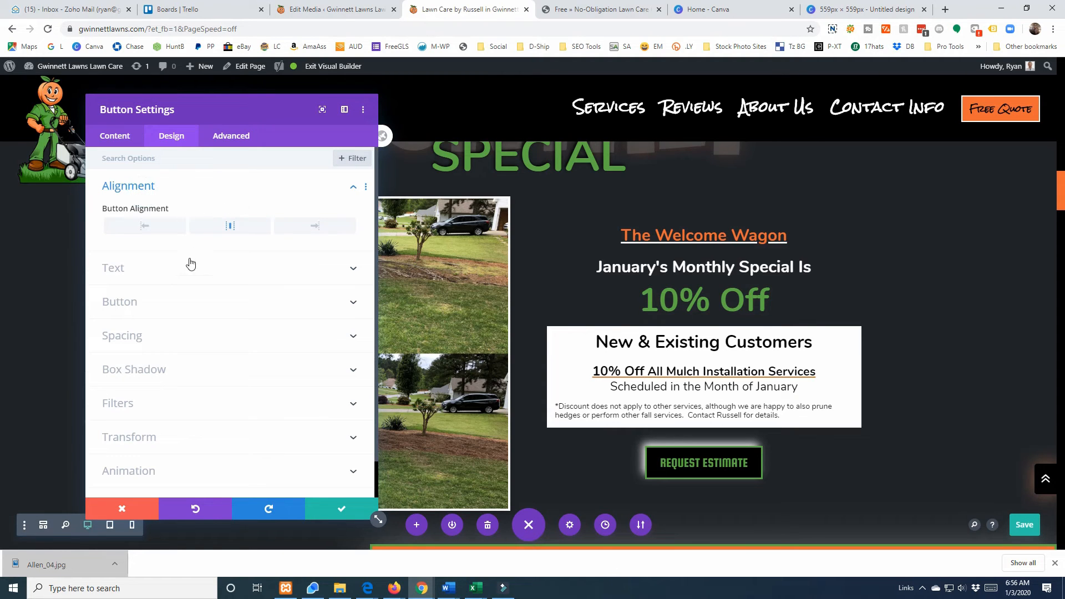
pyautogui.click(138, 228)
pyautogui.click(297, 228)
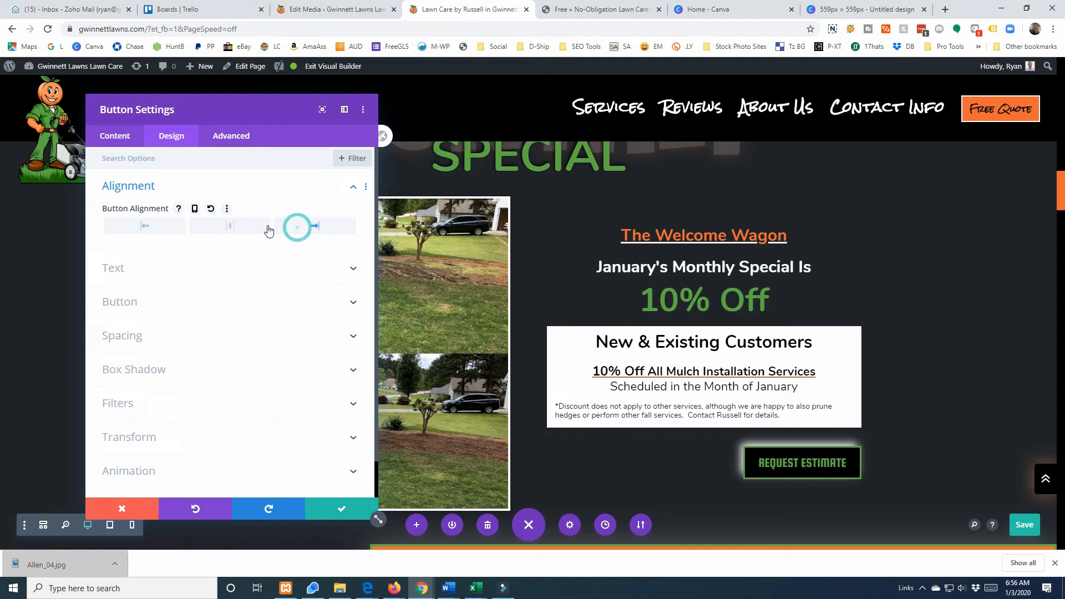
pyautogui.click(230, 227)
pyautogui.click(155, 230)
pyautogui.click(294, 233)
pyautogui.click(231, 232)
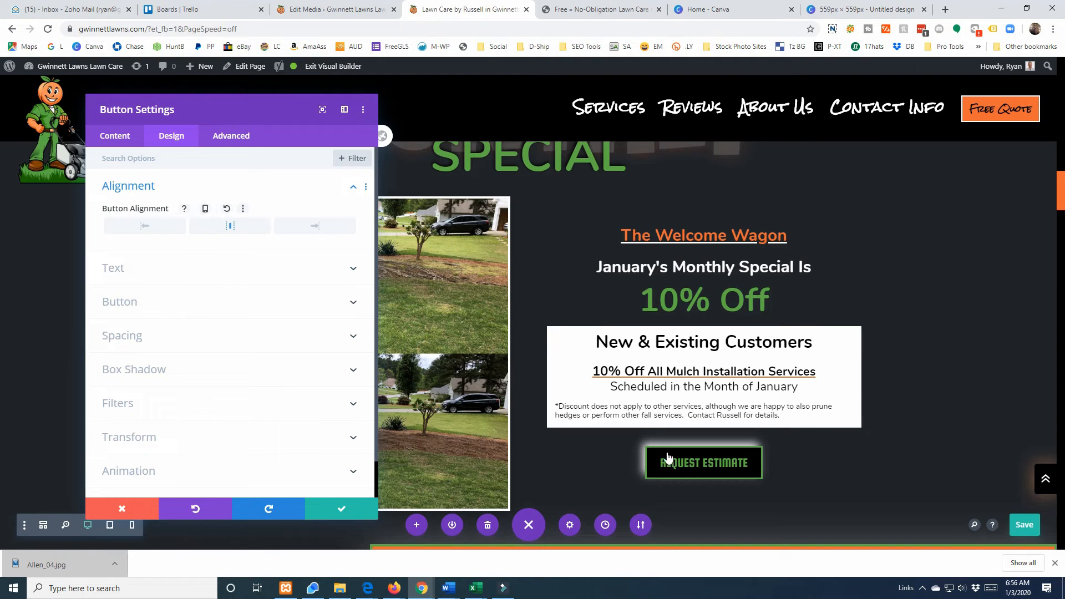
# Step: Show the phone-specific button alignment, move the settings aside and review the monthly special section in the phone preview
pyautogui.moveTo(185, 213)
pyautogui.click(194, 210)
pyautogui.click(304, 234)
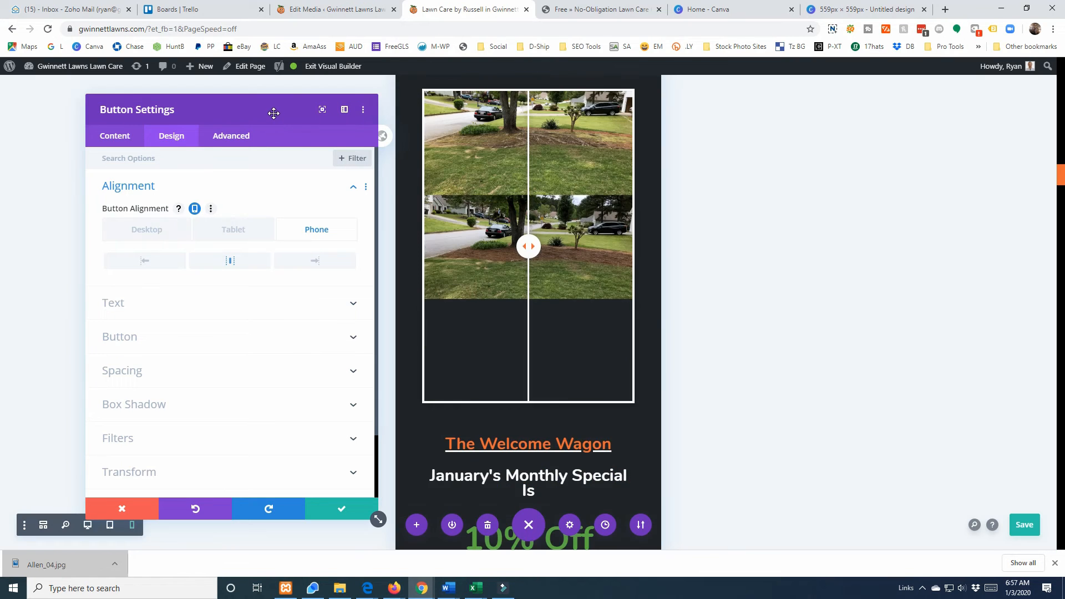
pyautogui.moveTo(273, 114); pyautogui.dragTo(235, 110)
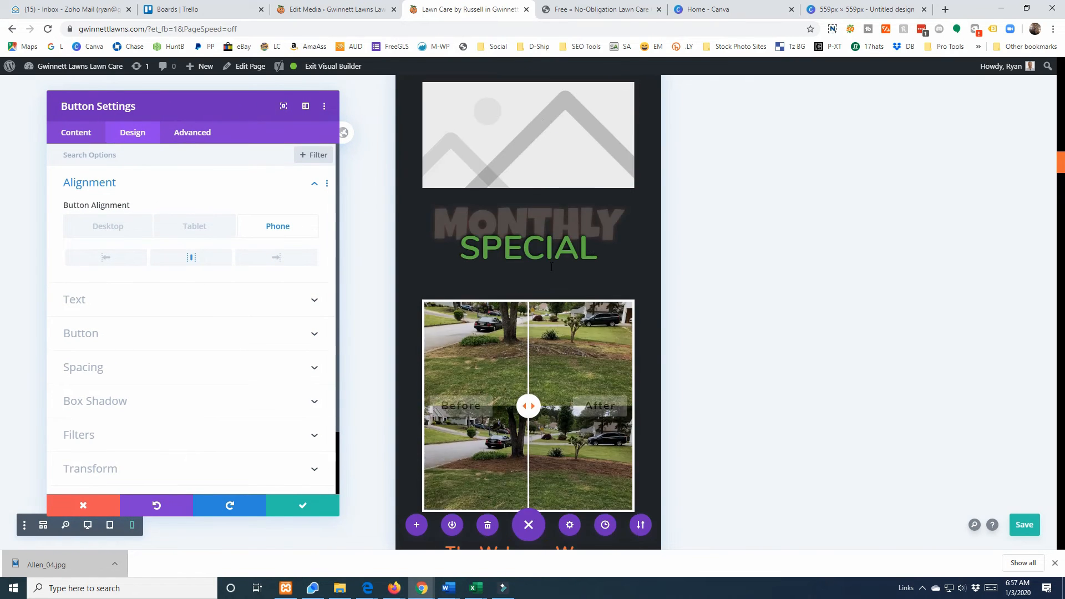
pyautogui.scroll(-4, 522, 267)
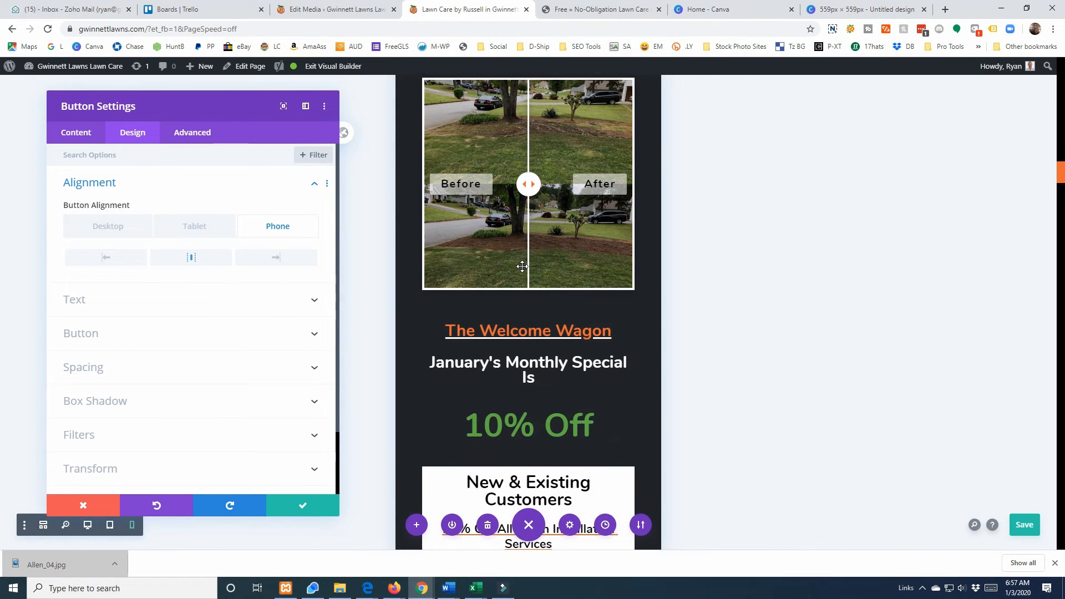
pyautogui.scroll(-6, 520, 265)
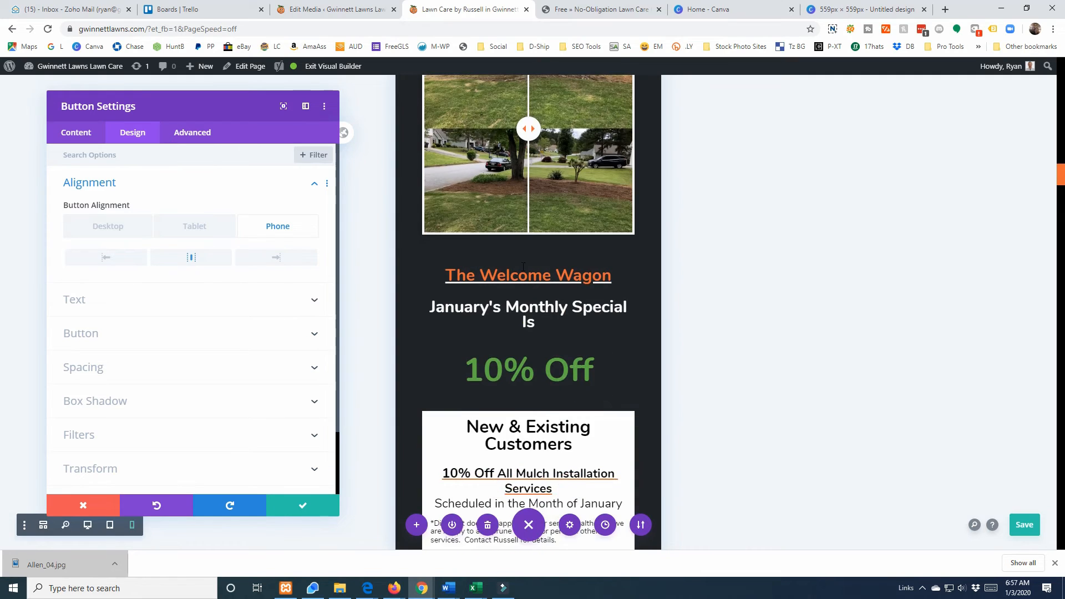
pyautogui.scroll(-3, 523, 266)
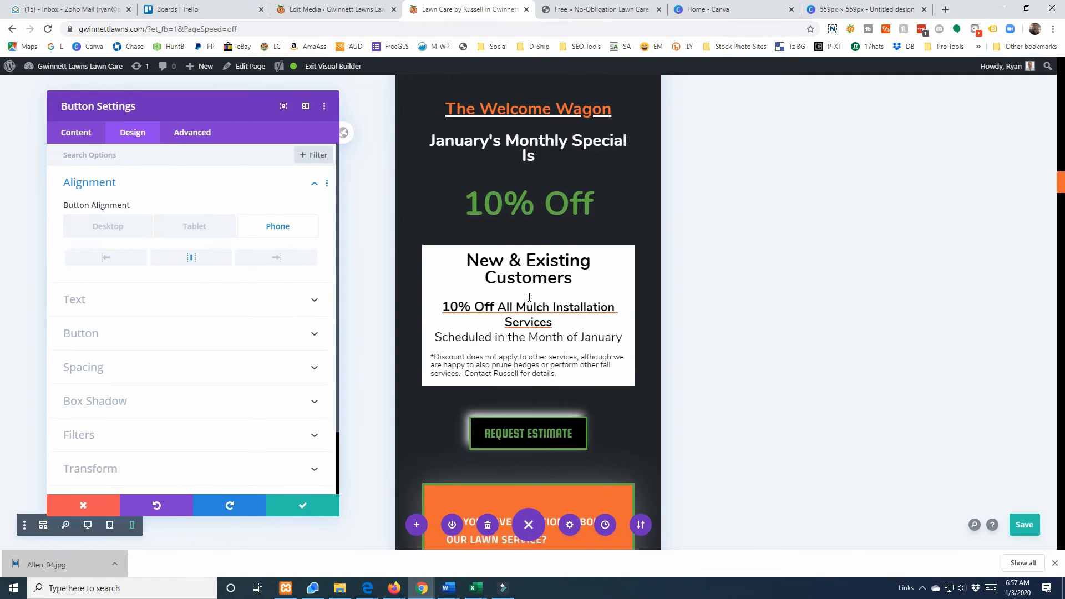
# Step: Try right and left alignment of the Request Estimate button for phones and return it to centre
pyautogui.click(278, 261)
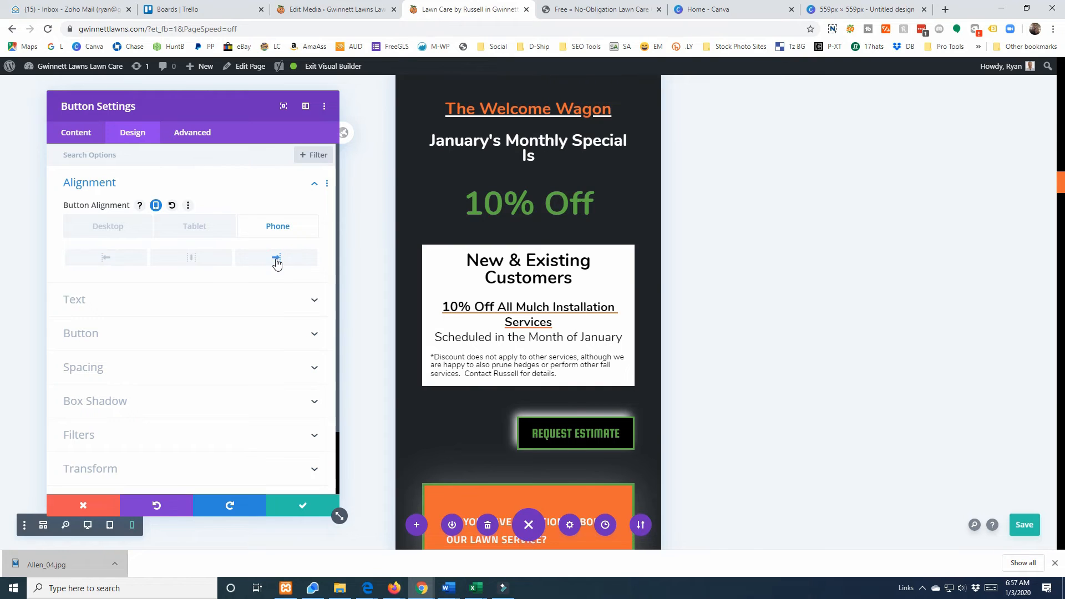
pyautogui.click(104, 261)
pyautogui.click(201, 258)
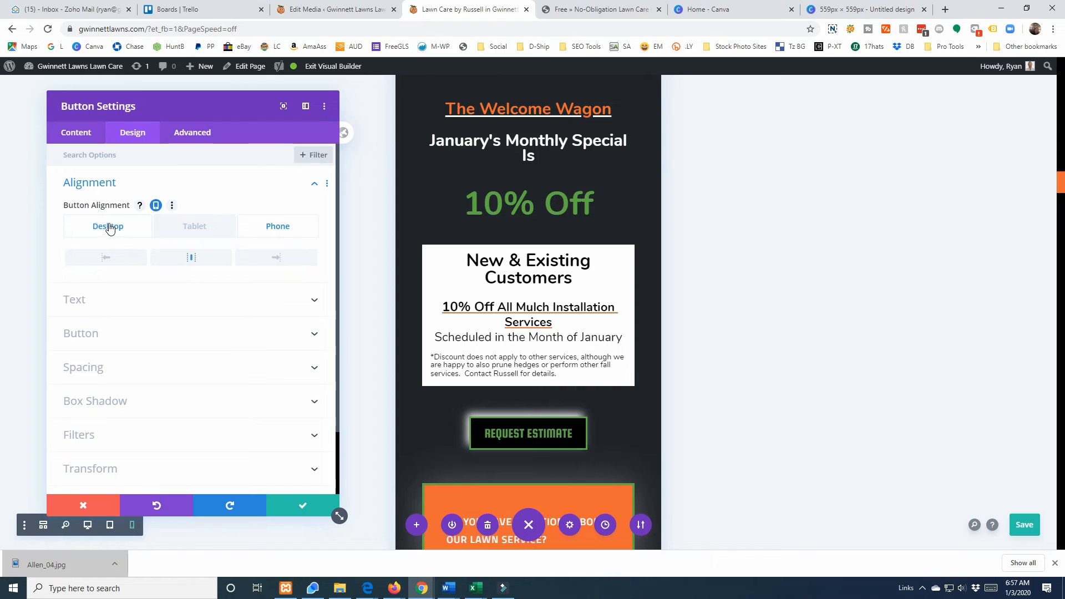
# Step: Check the Request Estimate button's alignment for the other device sizes and its text color setting
pyautogui.click(195, 233)
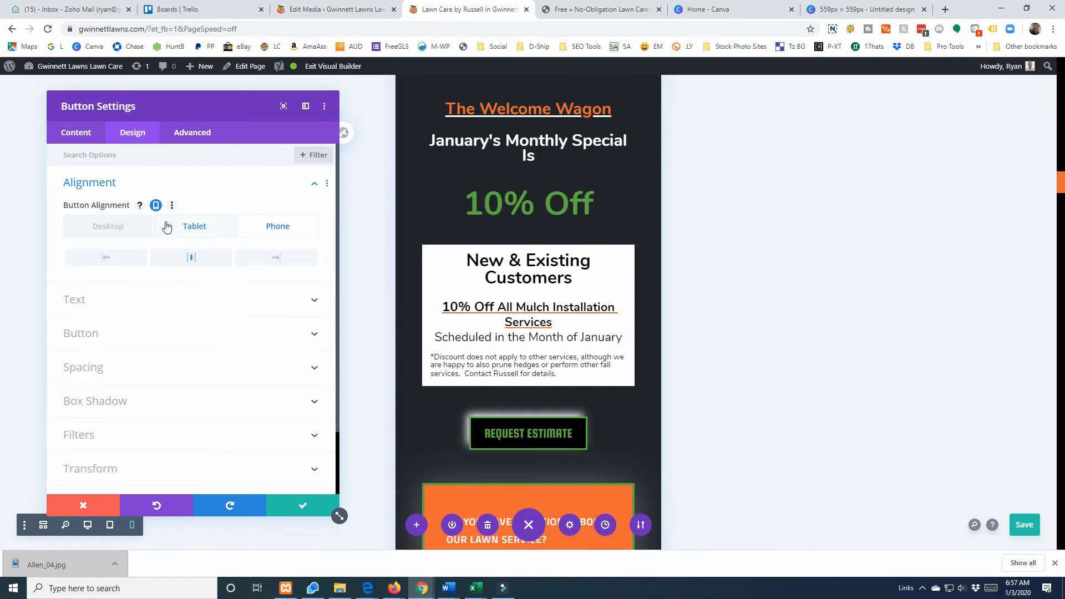
pyautogui.click(191, 258)
pyautogui.click(152, 298)
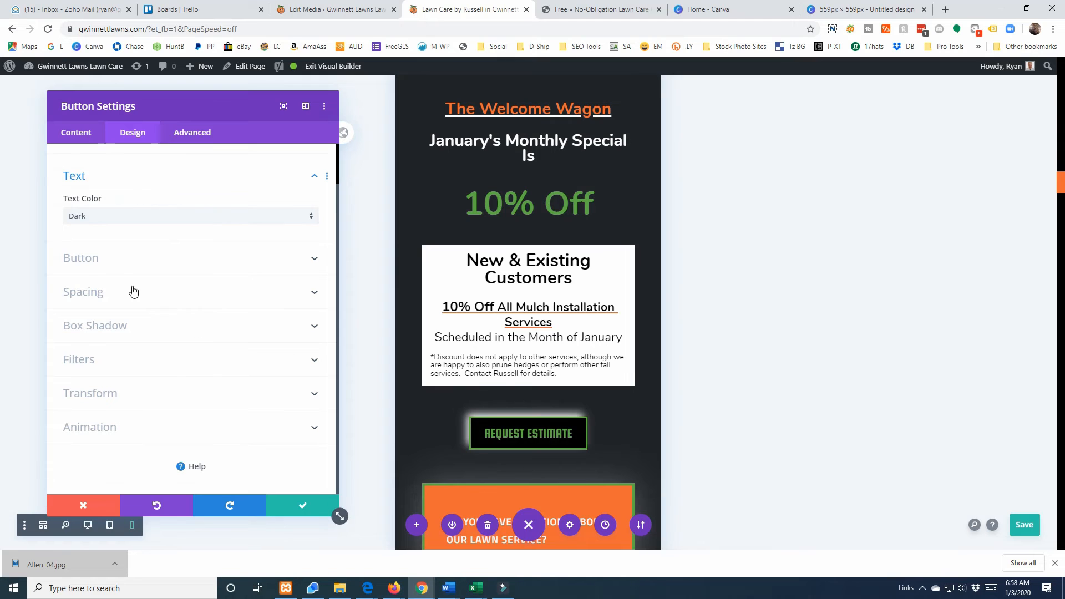
# Step: Compare the Request Estimate button's desktop and hover text colors in its custom button styles
pyautogui.click(114, 258)
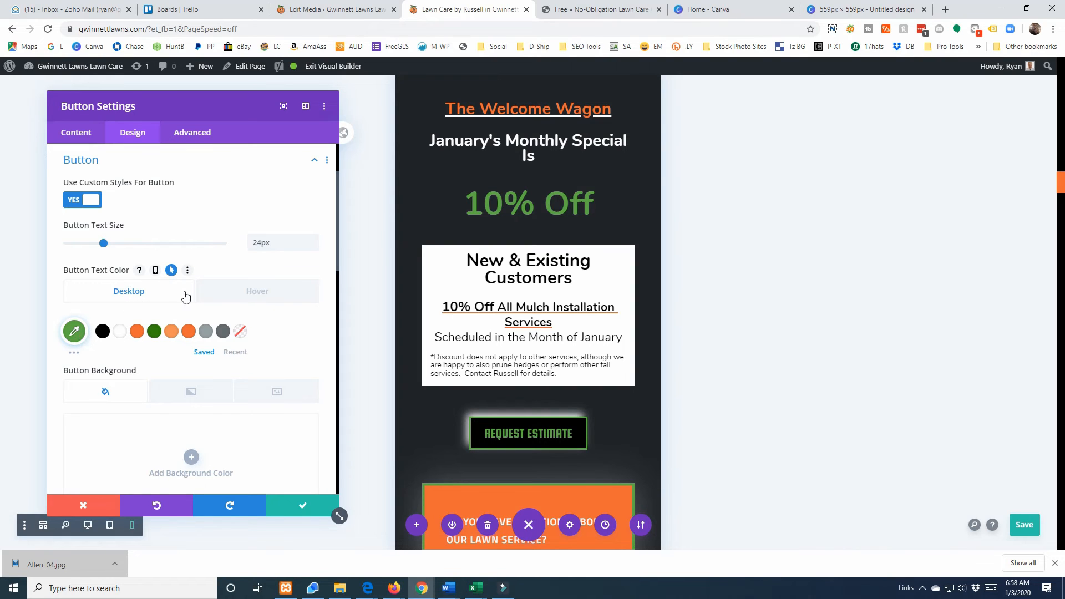
pyautogui.click(235, 295)
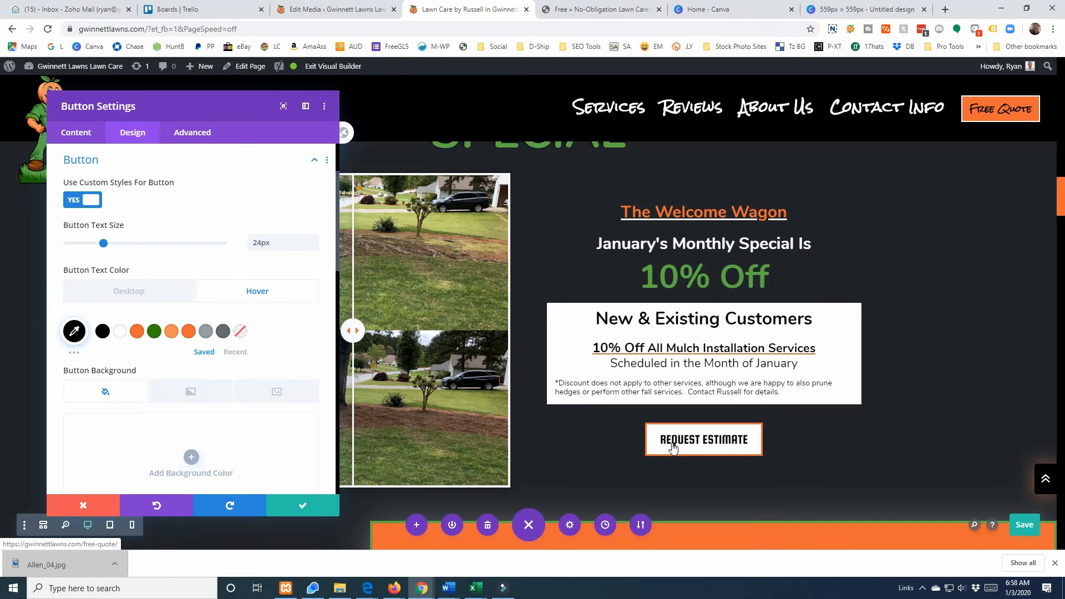
pyautogui.click(128, 294)
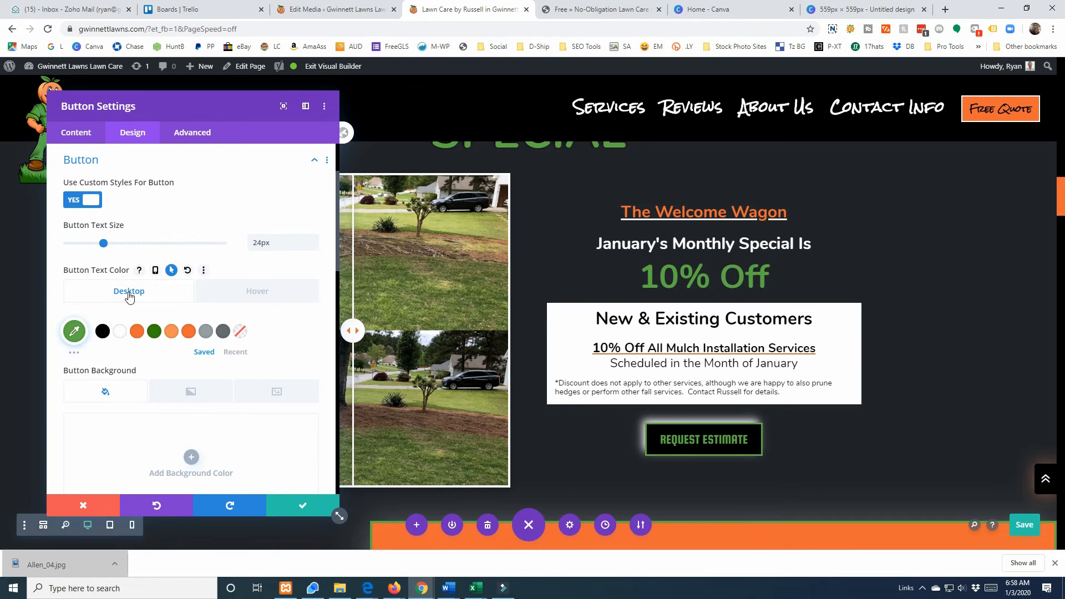
# Step: Try the separate hover setting for the Request Estimate button's border color and turn it off again
pyautogui.scroll(-2, 133, 297)
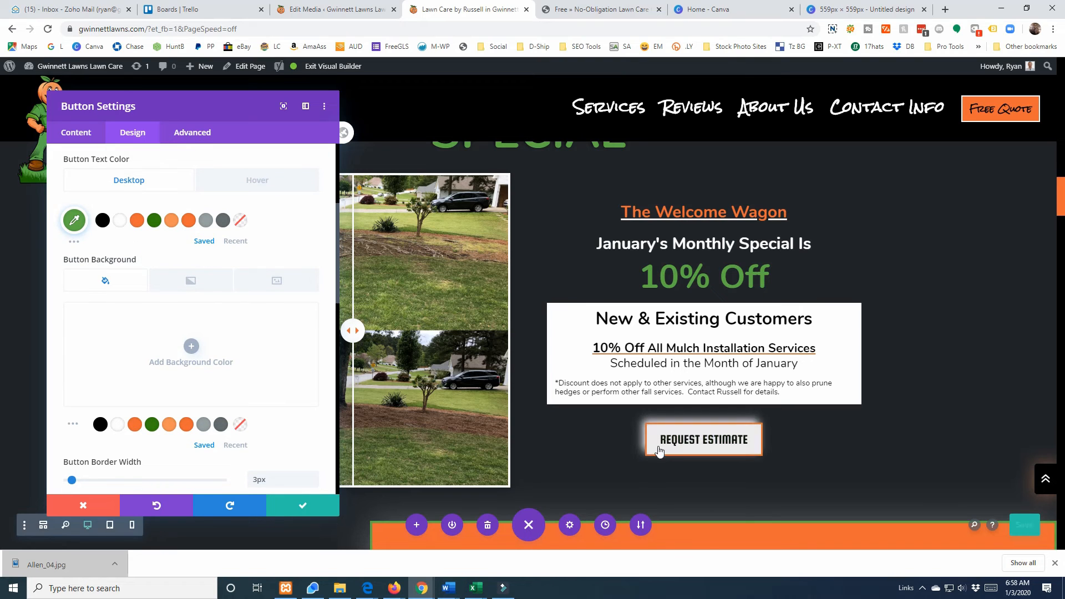
pyautogui.scroll(-4, 244, 341)
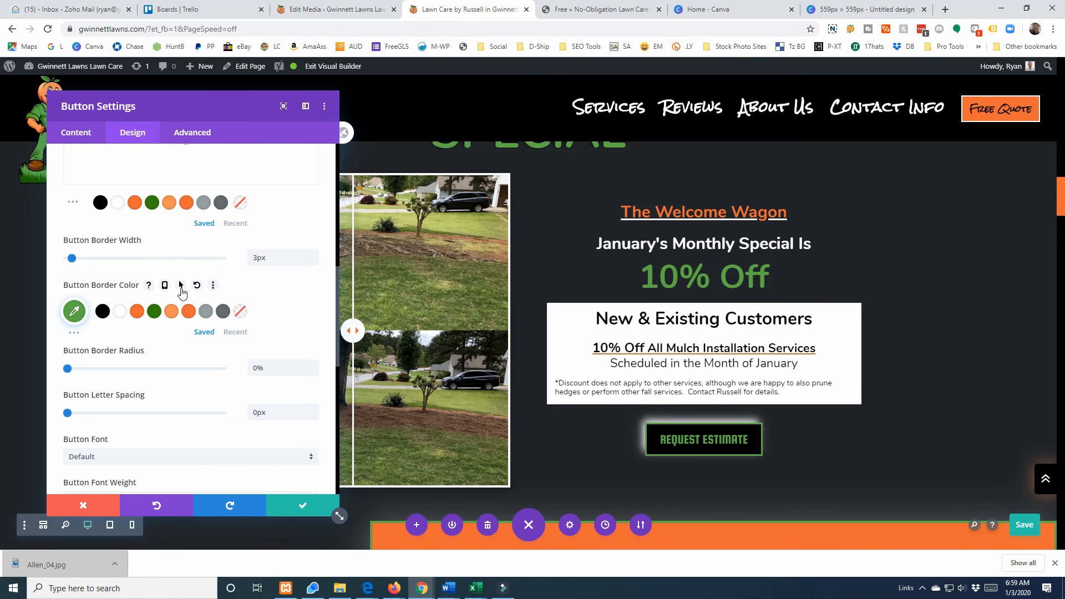
pyautogui.click(181, 285)
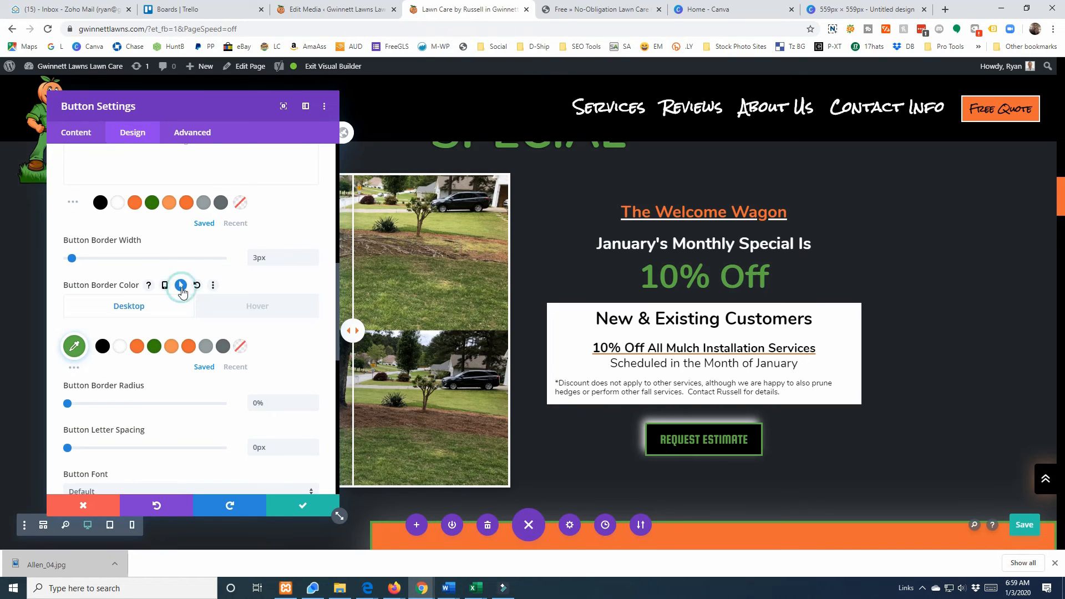
pyautogui.click(238, 312)
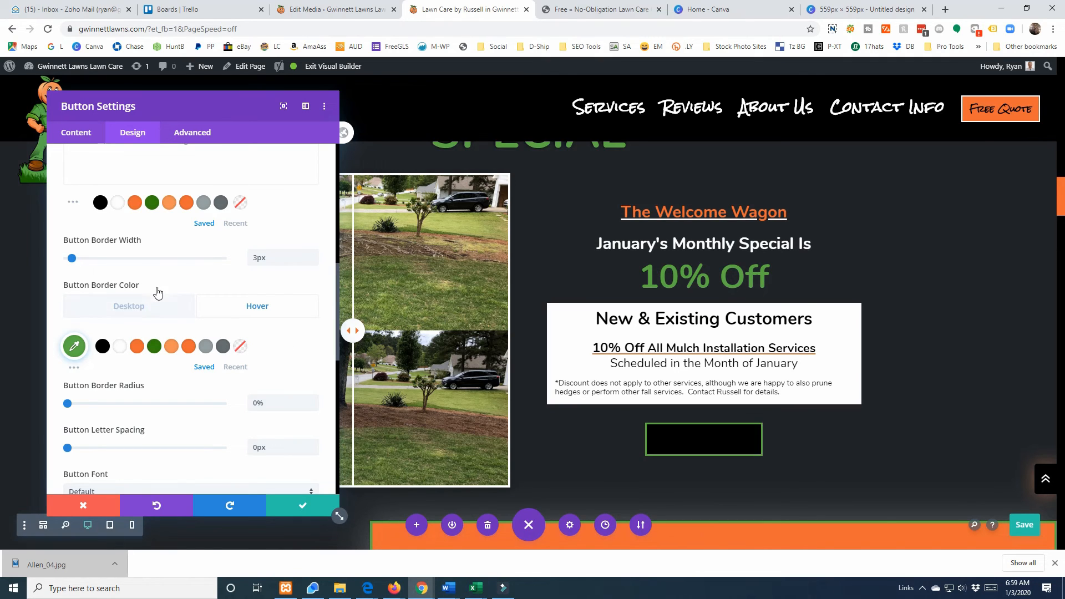
pyautogui.click(181, 285)
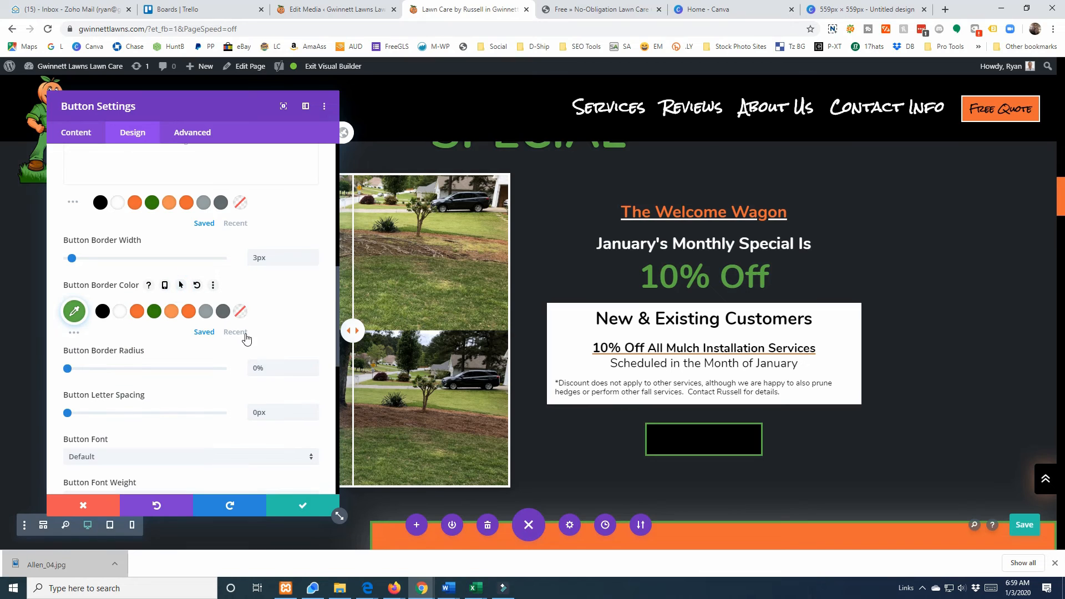
# Step: Try a larger border radius for the Request Estimate button, return it to 0% and close the settings without saving
pyautogui.scroll(-1, 154, 318)
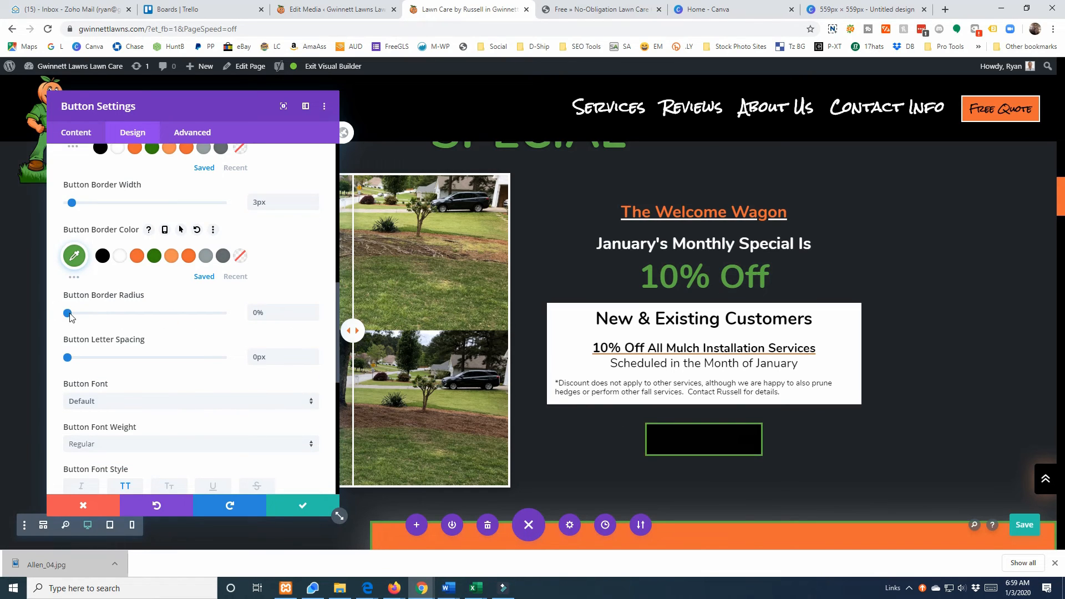
pyautogui.moveTo(105, 314); pyautogui.dragTo(54, 316)
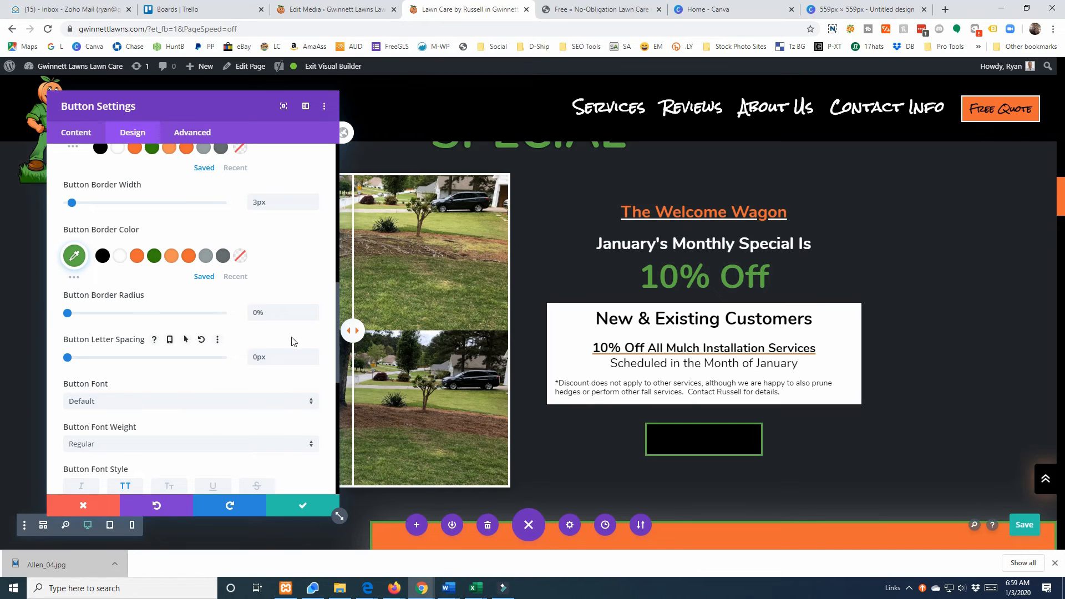
pyautogui.scroll(-1, 293, 341)
pyautogui.scroll(-1, 231, 333)
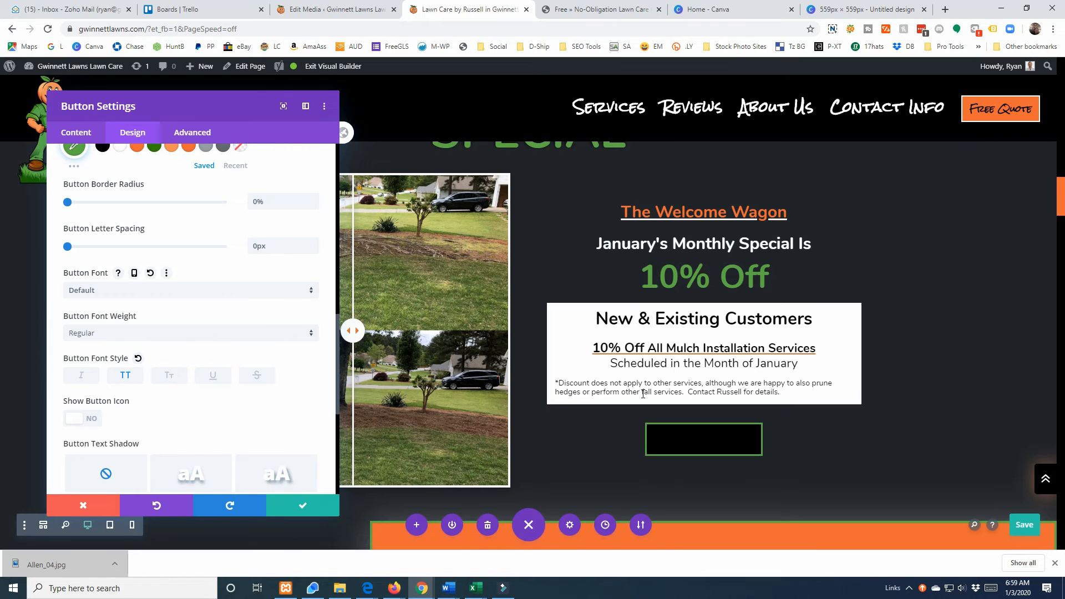
pyautogui.scroll(4, 222, 310)
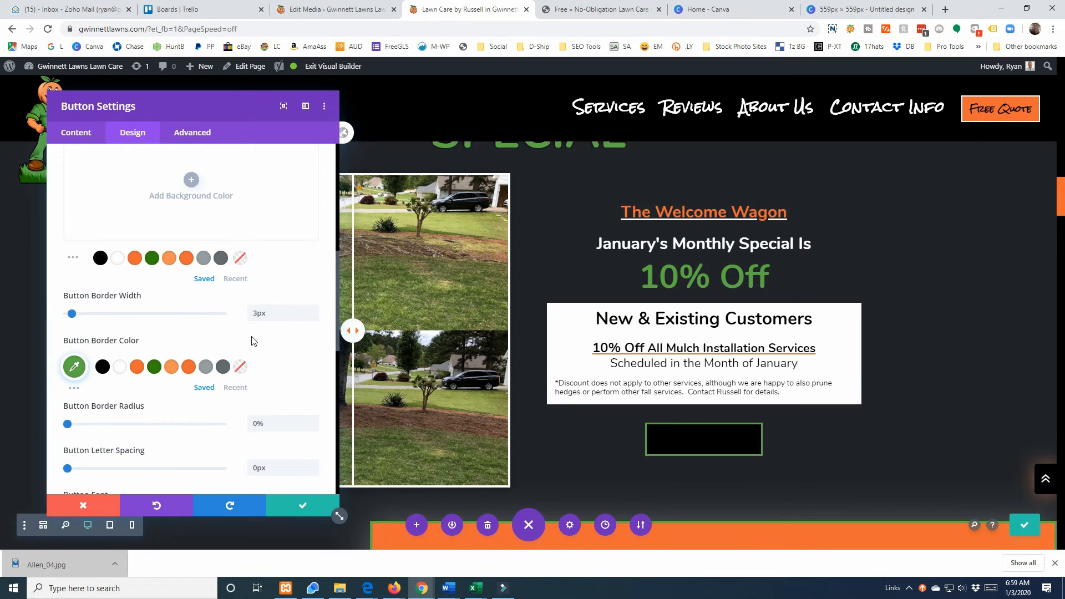
pyautogui.click(82, 502)
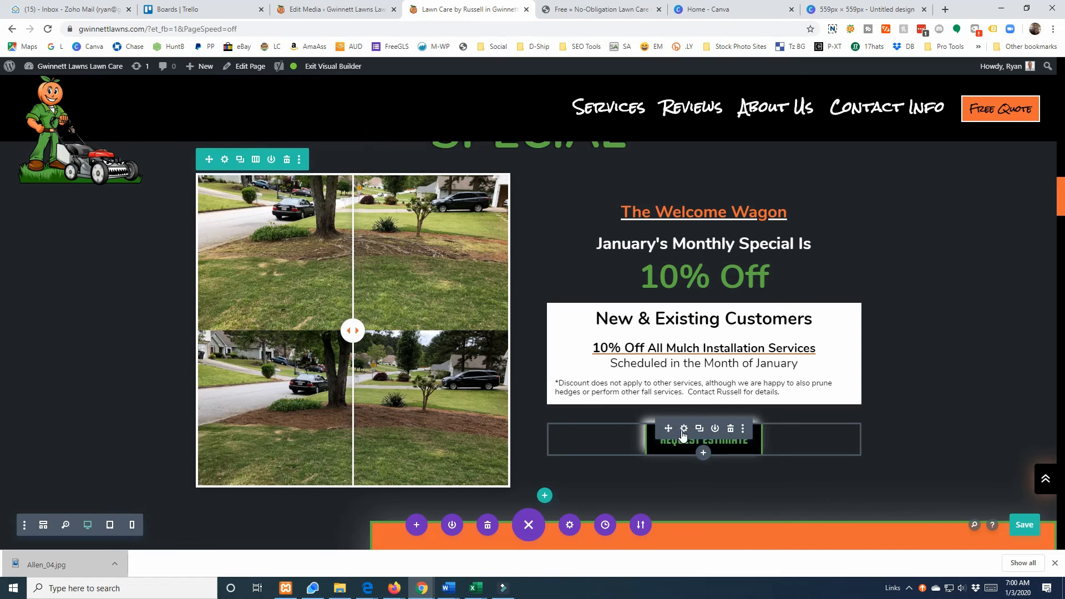
# Step: Reopen the Request Estimate button's design settings and review its font, icon and text shadow options
pyautogui.click(684, 428)
pyautogui.click(138, 140)
pyautogui.click(101, 250)
pyautogui.scroll(-8, 100, 366)
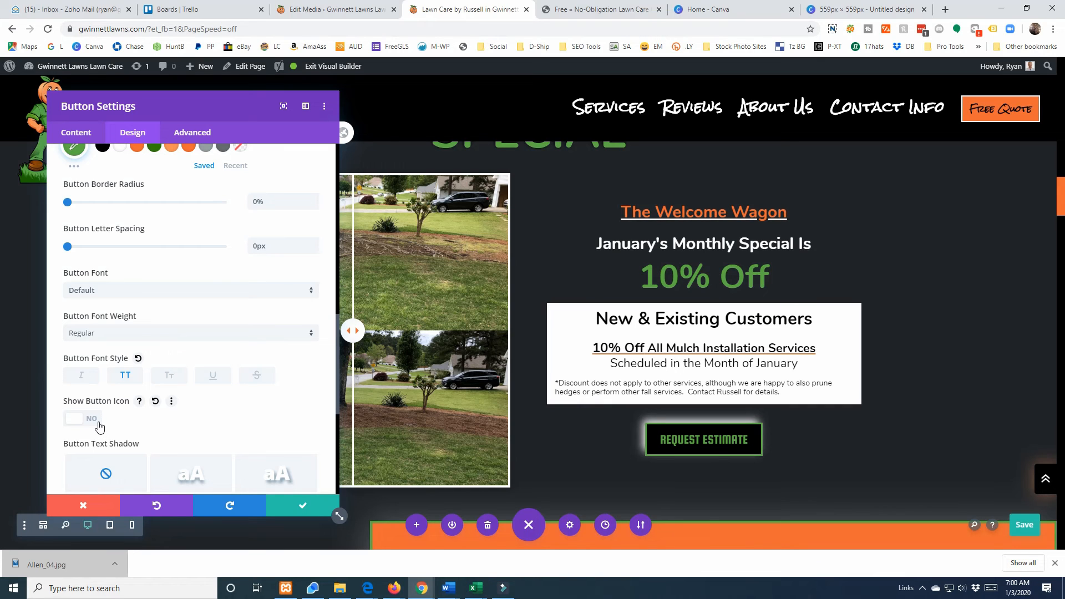
pyautogui.scroll(-3, 135, 417)
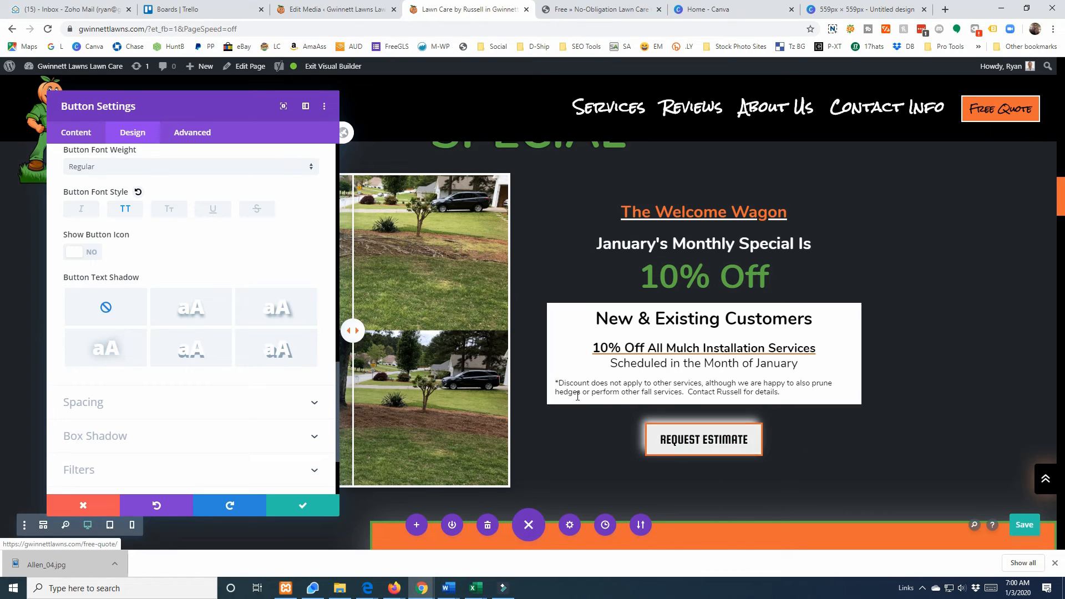
pyautogui.scroll(-1, 170, 388)
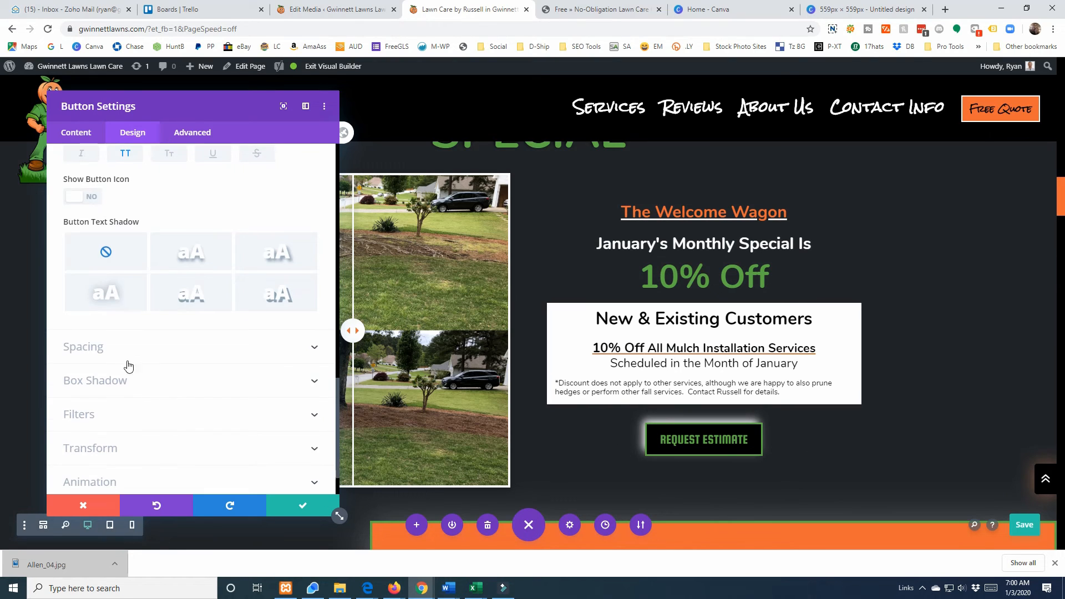
# Step: Review the Request Estimate button's margin and padding for each device size and save the page
pyautogui.click(92, 356)
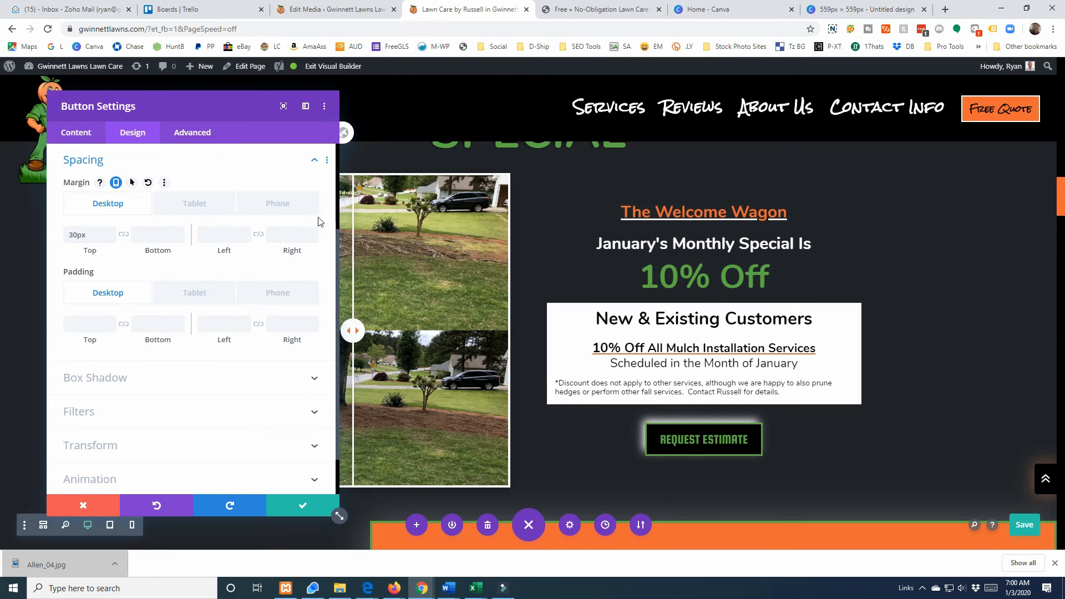
pyautogui.moveTo(166, 187)
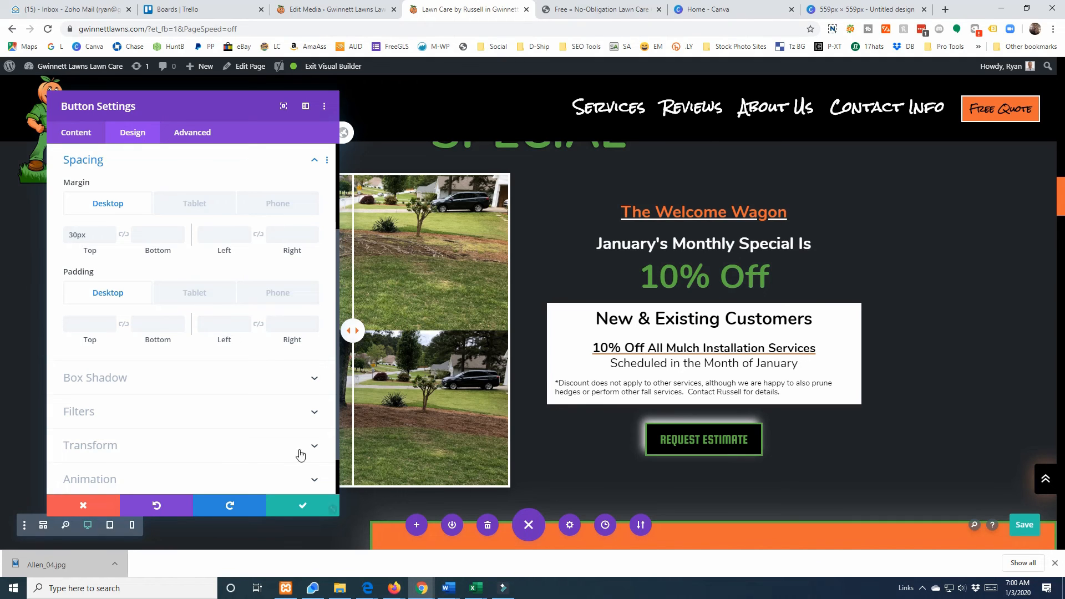
pyautogui.click(1021, 531)
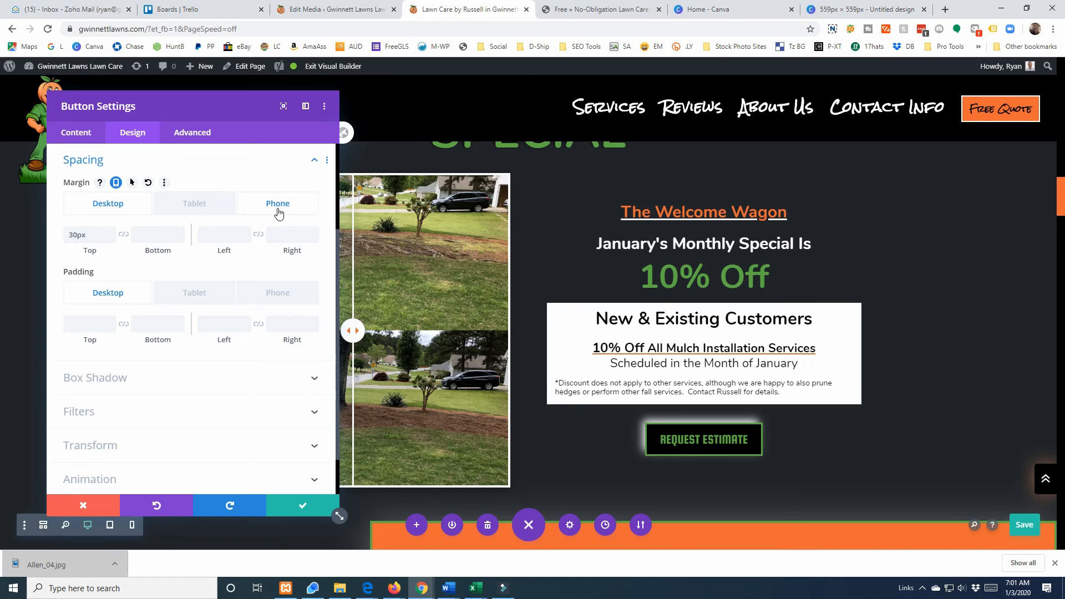
# Step: Review the Request Estimate button's box shadow settings and try a different vertical shadow position, returning it to -7px
pyautogui.click(104, 379)
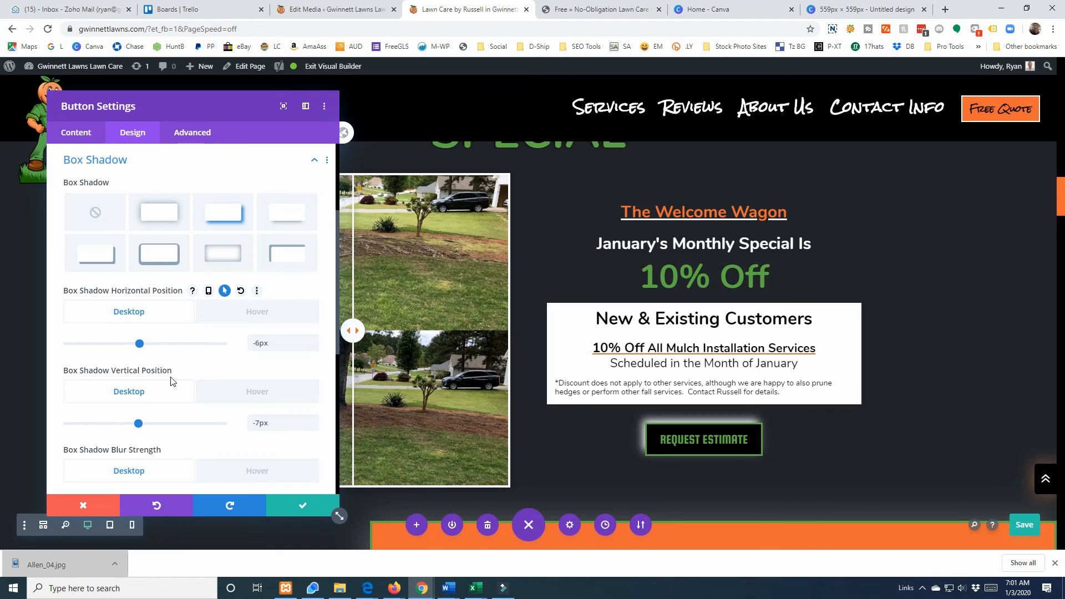
pyautogui.scroll(-1, 170, 381)
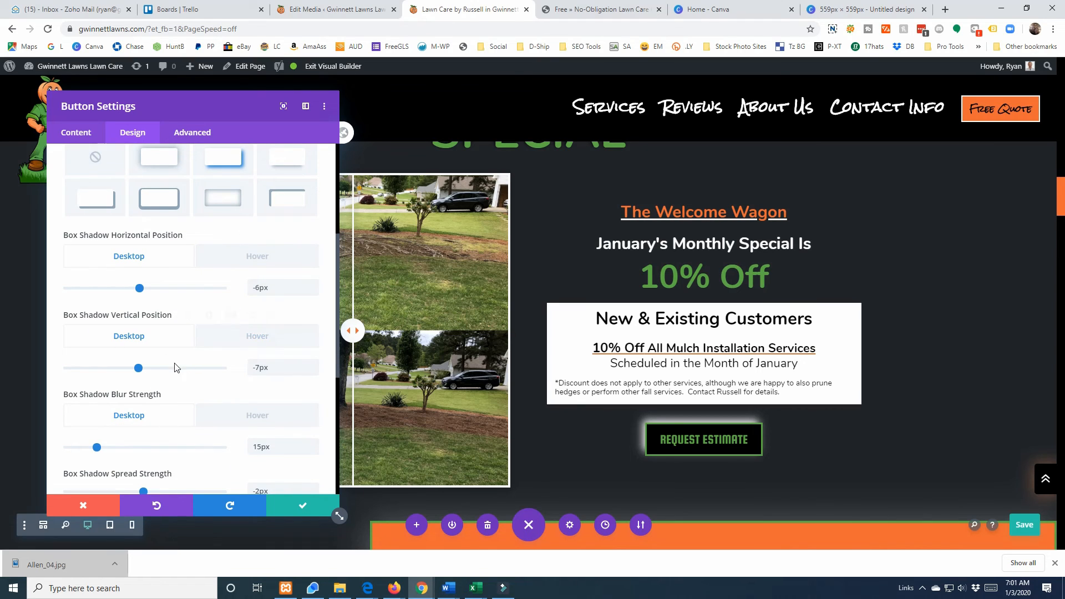
pyautogui.moveTo(139, 368)
pyautogui.mouseDown()
pyautogui.moveTo(102, 370)
pyautogui.moveTo(183, 368)
pyautogui.moveTo(153, 367)
pyautogui.mouseUp()
pyautogui.moveTo(254, 369); pyautogui.dragTo(241, 371)
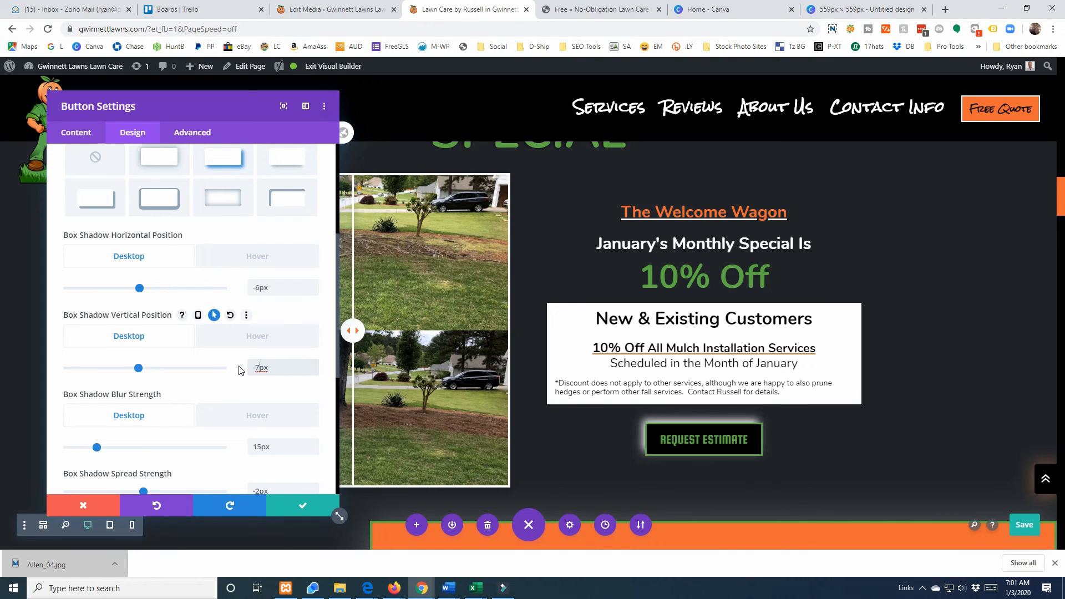
pyautogui.scroll(-3, 240, 370)
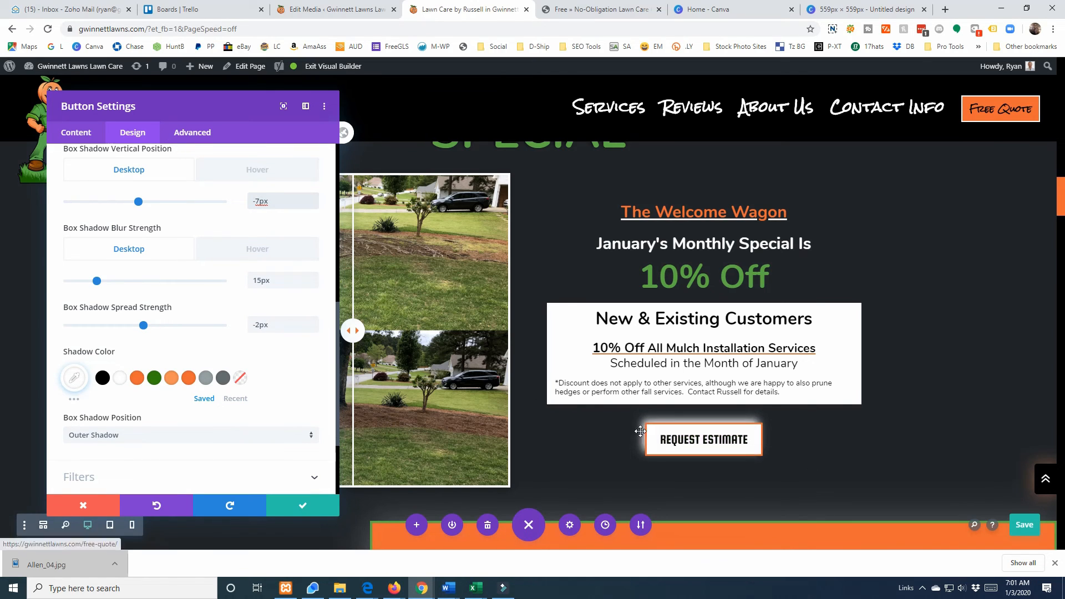
pyautogui.scroll(-2, 173, 302)
# Step: Try Inner Shadow as the button's box shadow position and return it to Outer Shadow
pyautogui.click(159, 324)
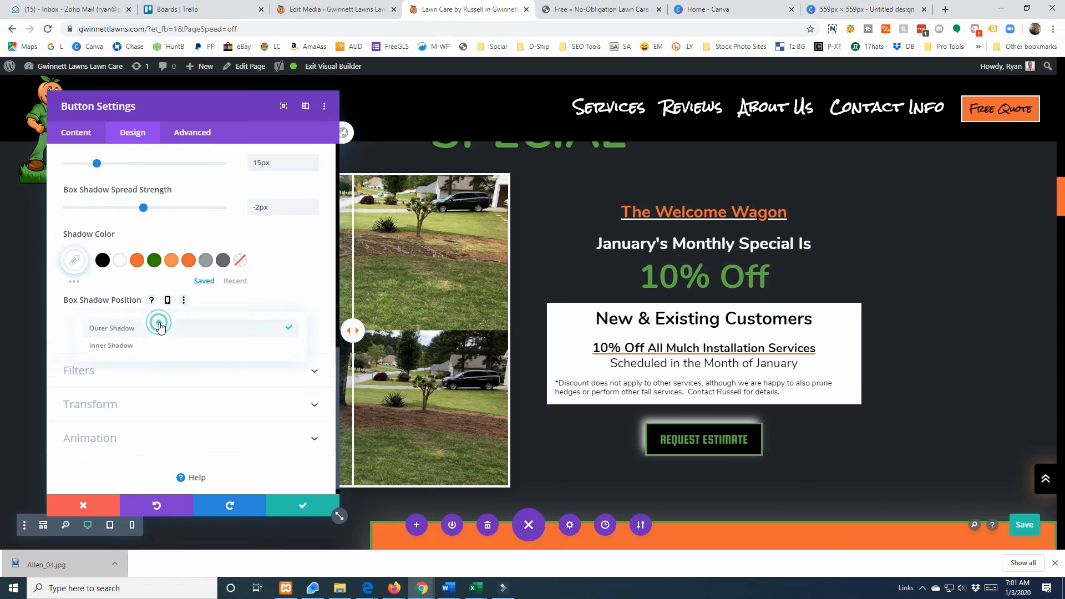
pyautogui.click(134, 348)
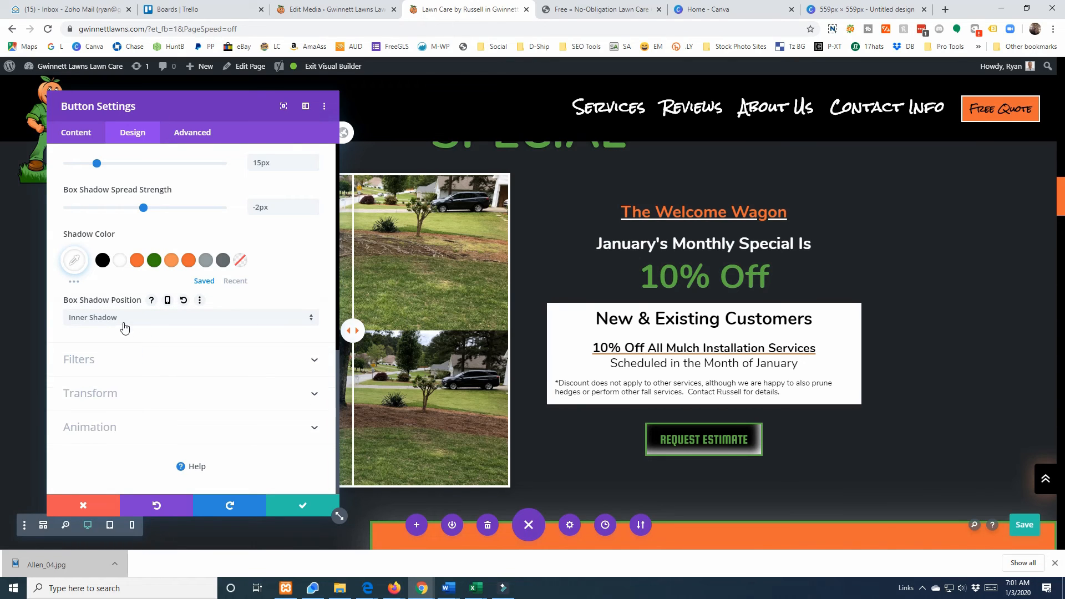
pyautogui.click(125, 328)
pyautogui.click(115, 331)
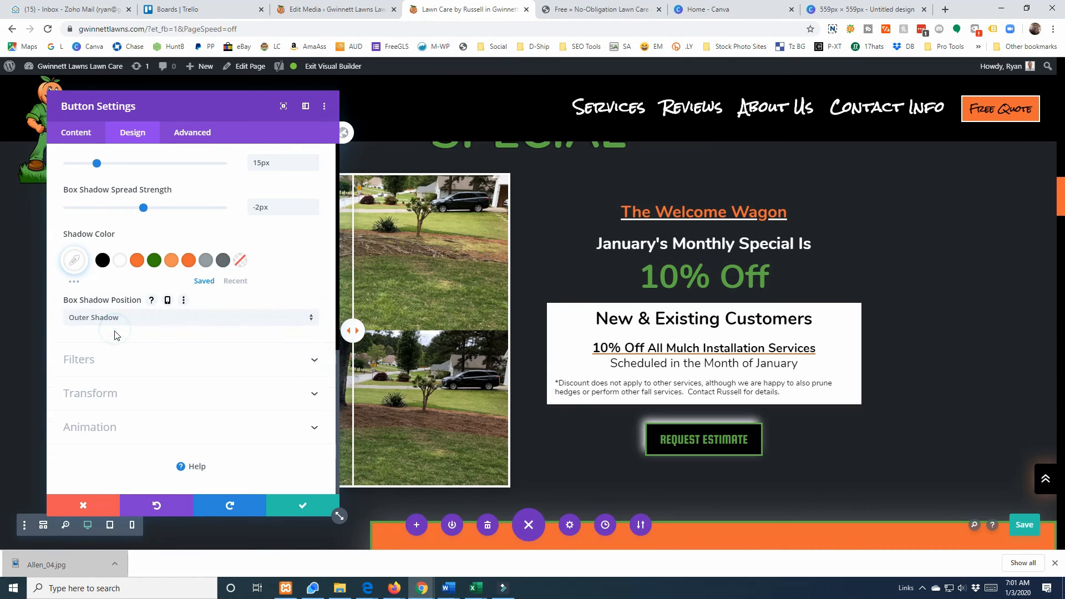
# Step: Review the button's filter, transform and animation options and accept the button settings
pyautogui.click(115, 361)
pyautogui.scroll(-3, 252, 233)
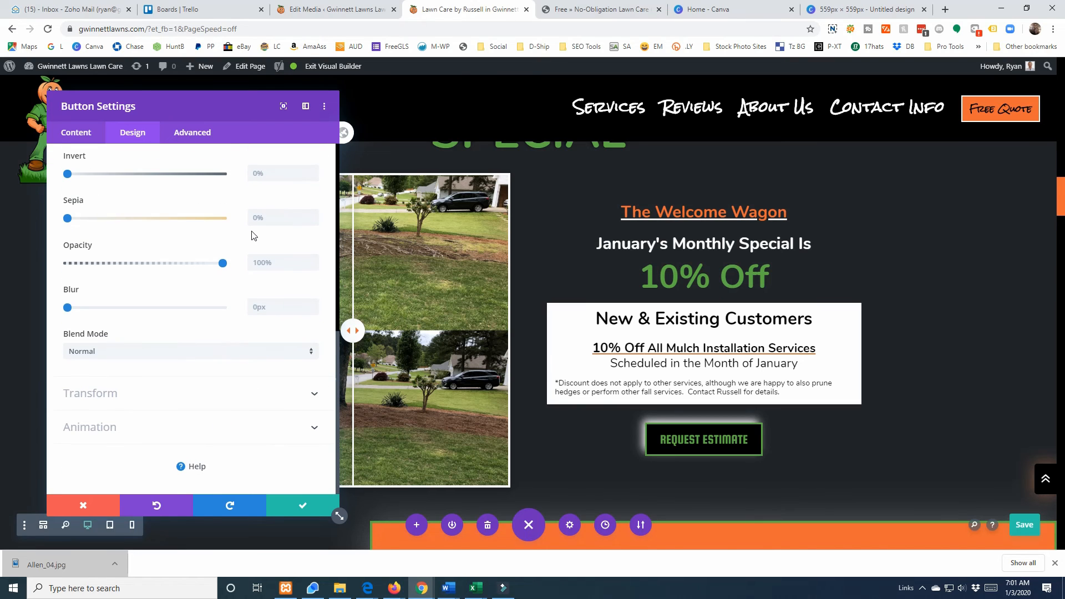
pyautogui.click(92, 394)
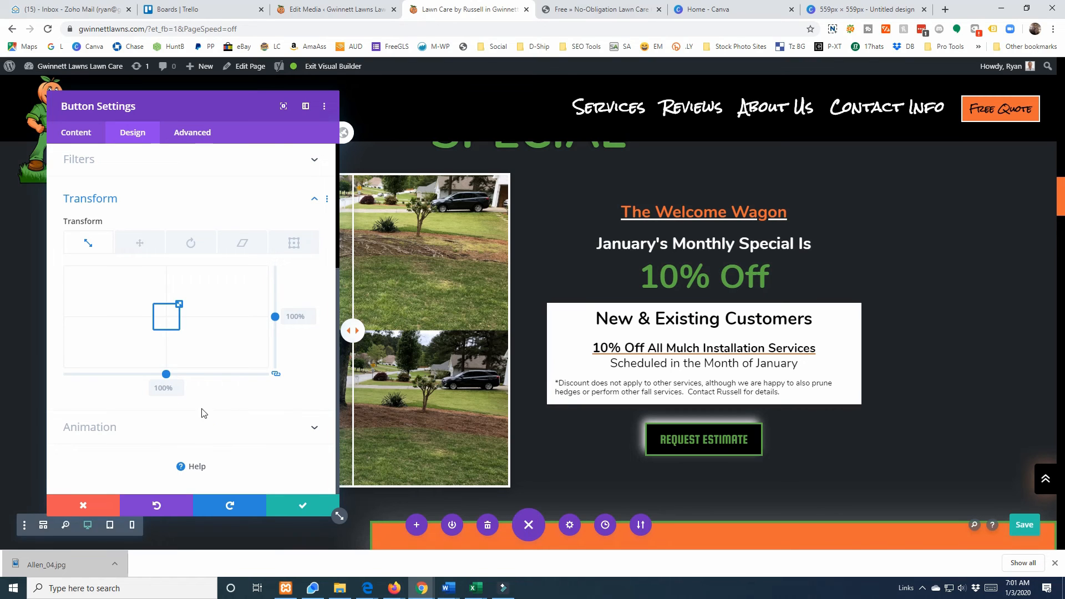
pyautogui.click(105, 429)
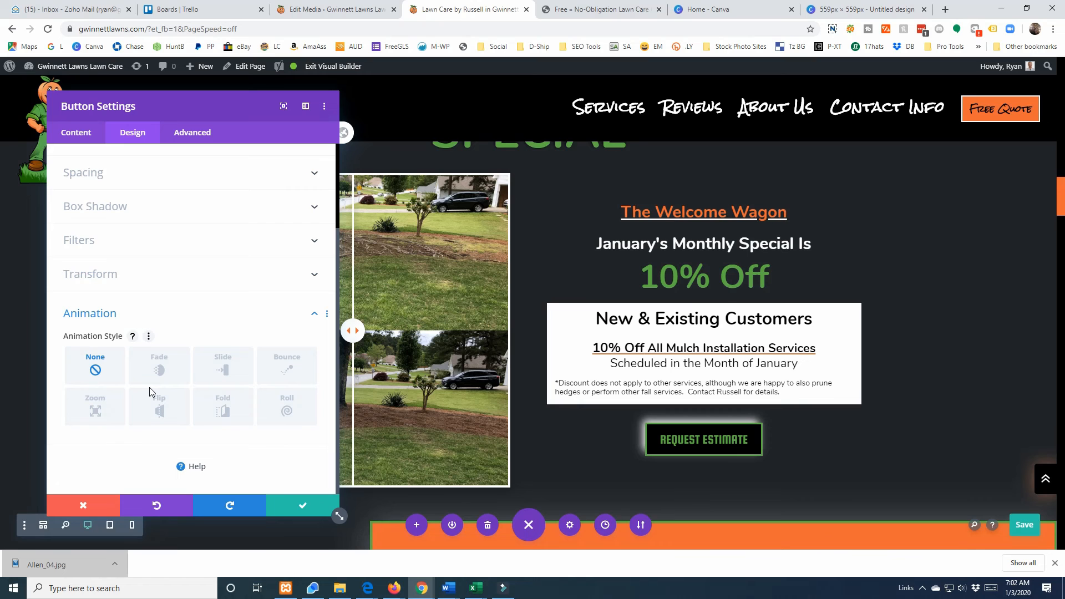
pyautogui.click(291, 509)
# Step: Copy the gwinnettlawns.com address and open the live homepage in a new incognito window
pyautogui.moveTo(145, 28); pyautogui.dragTo(77, 32)
pyautogui.hotkey('ctrl', 'c')
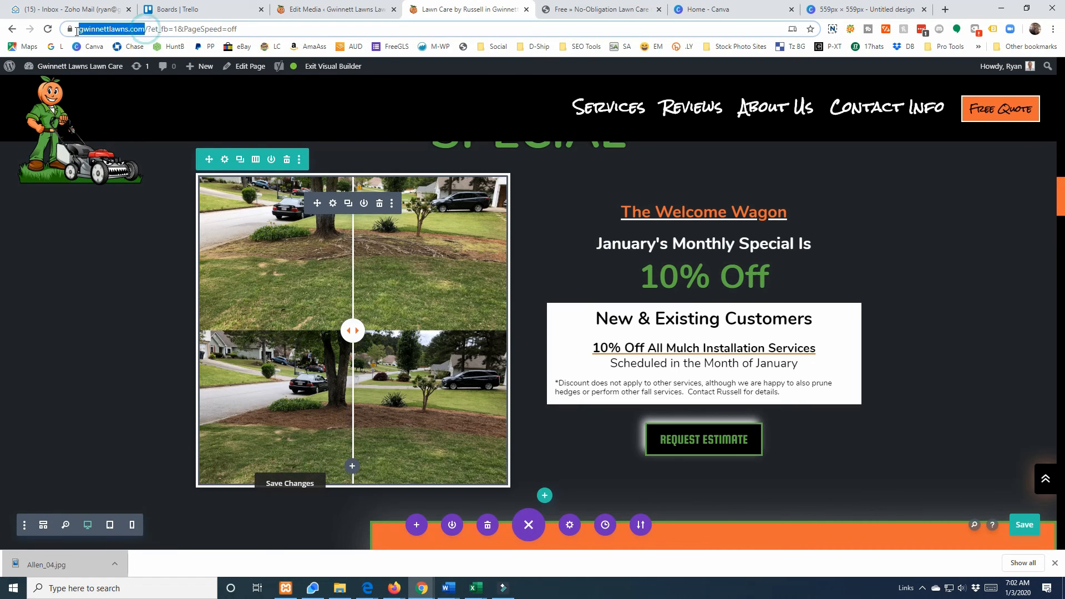
pyautogui.click(1053, 29)
pyautogui.click(943, 90)
pyautogui.hotkey('ctrl', 'v')
pyautogui.press('Return')
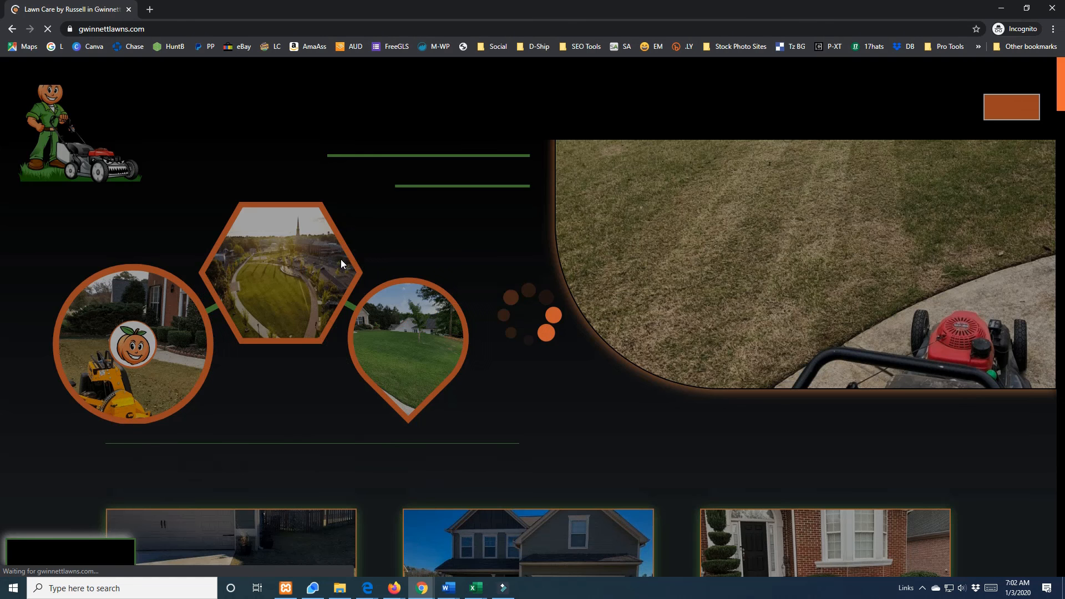
# Step: Examine the January monthly special section on the live homepage
pyautogui.scroll(-1, 422, 265)
pyautogui.scroll(-2, 656, 317)
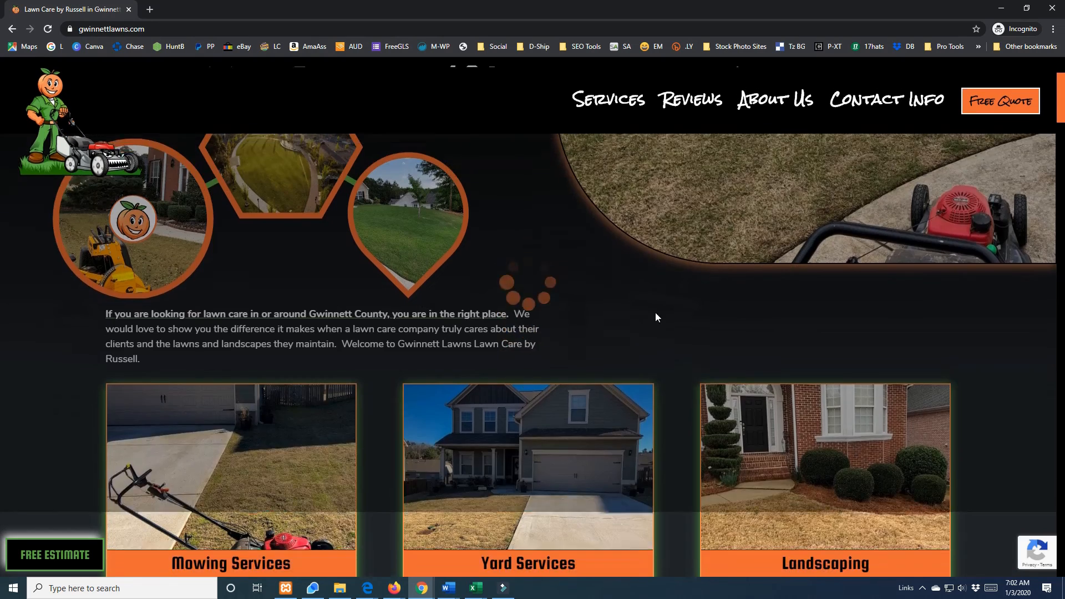
pyautogui.scroll(-15, 480, 427)
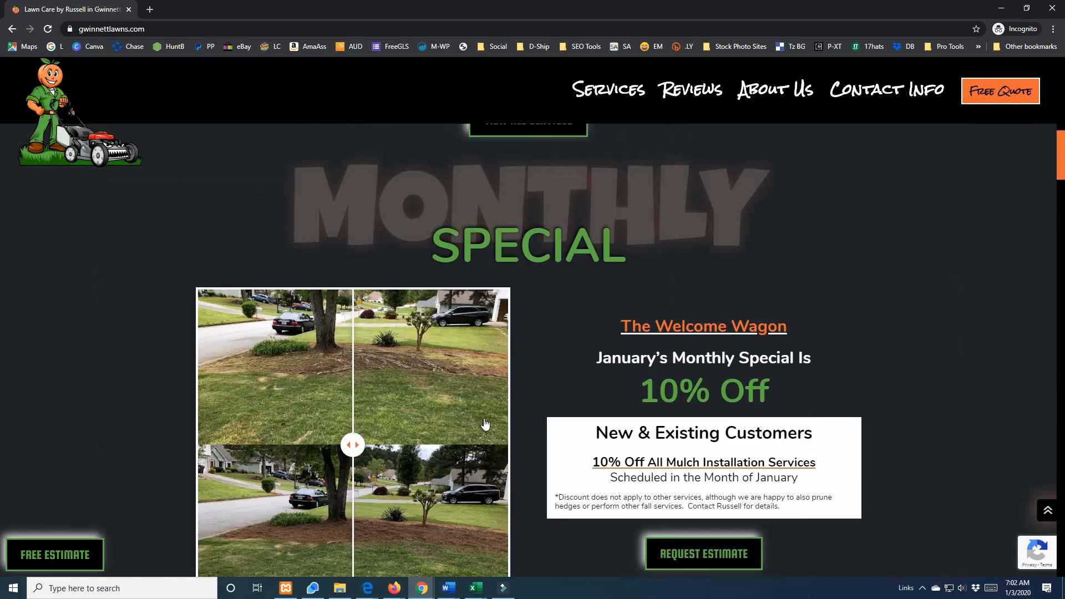
# Step: Look over the rest of the live homepage below the monthly special and close the incognito window
pyautogui.scroll(-3, 484, 424)
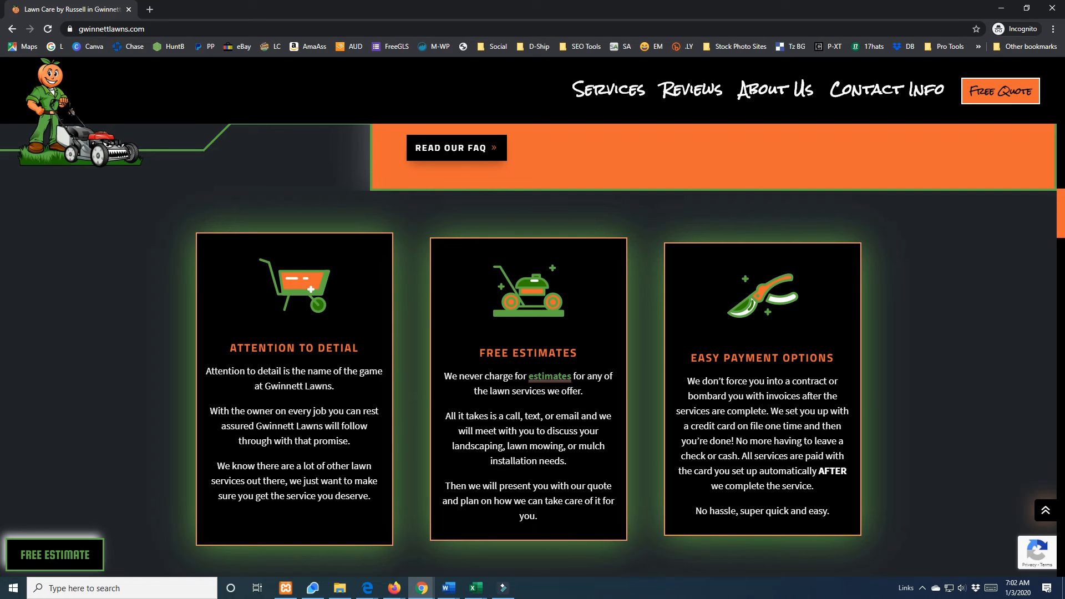
pyautogui.scroll(-15, 617, 353)
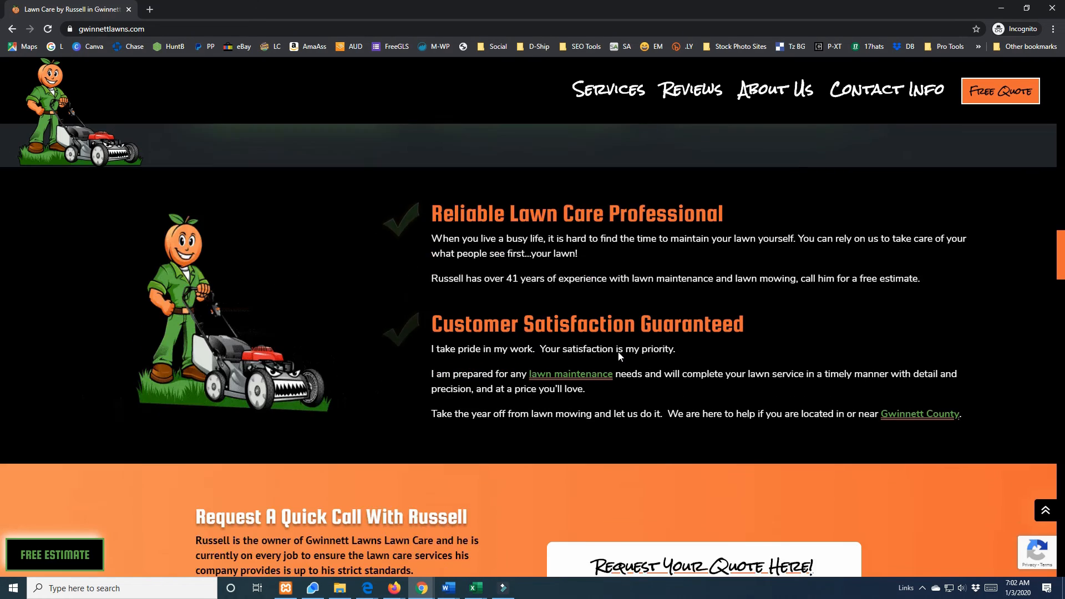
pyautogui.scroll(-7, 618, 352)
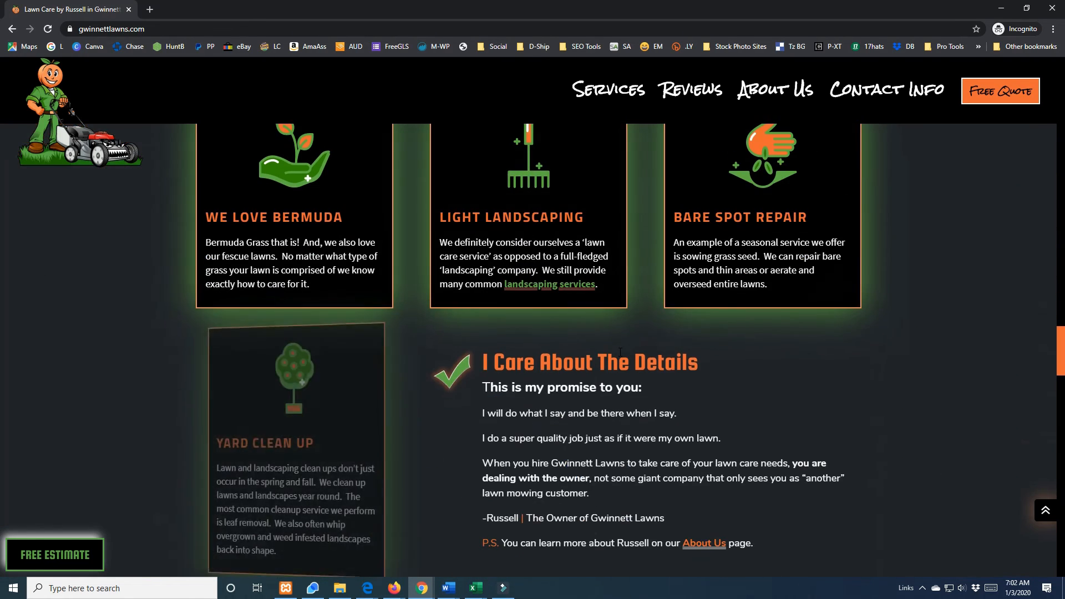
pyautogui.scroll(8, 424, 458)
pyautogui.scroll(8, 425, 459)
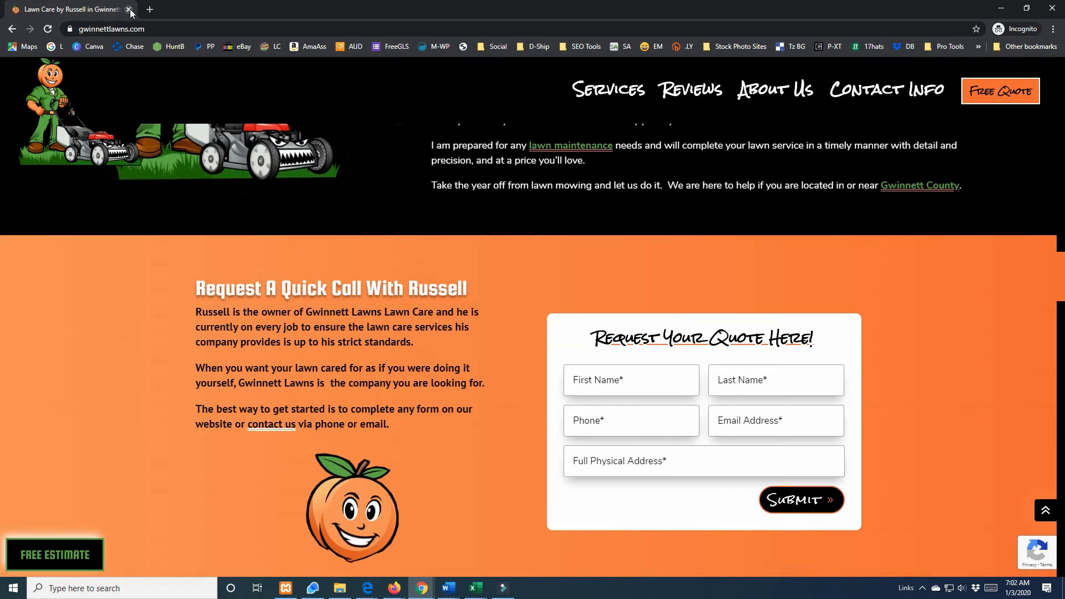
pyautogui.scroll(5, 192, 254)
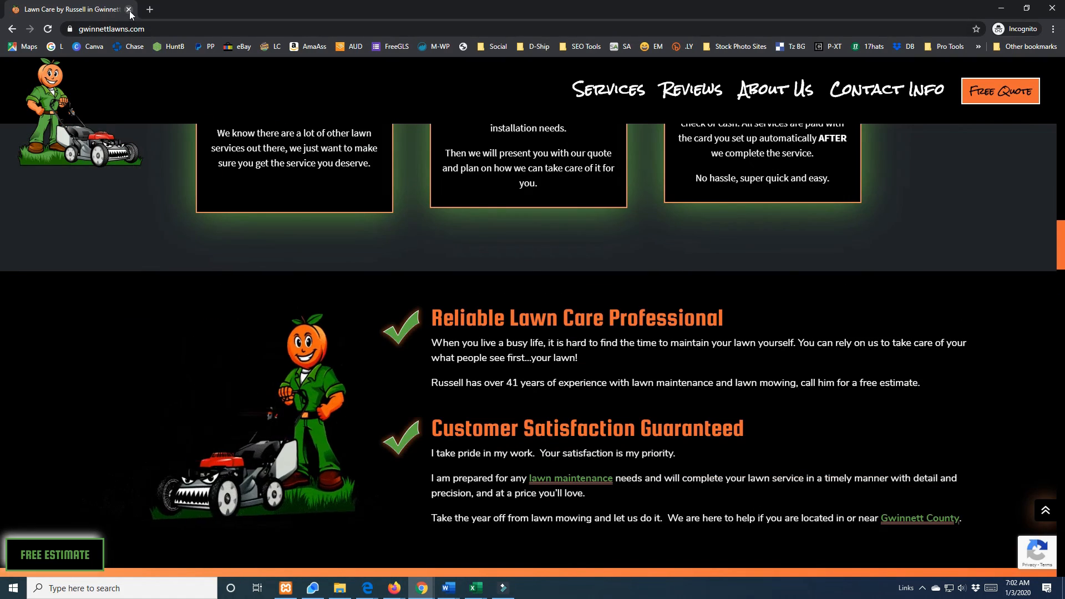
pyautogui.click(128, 9)
# Step: Examine the two Monthly Special sections and their surrounding content on the homepage in the visual builder
pyautogui.scroll(-15, 528, 246)
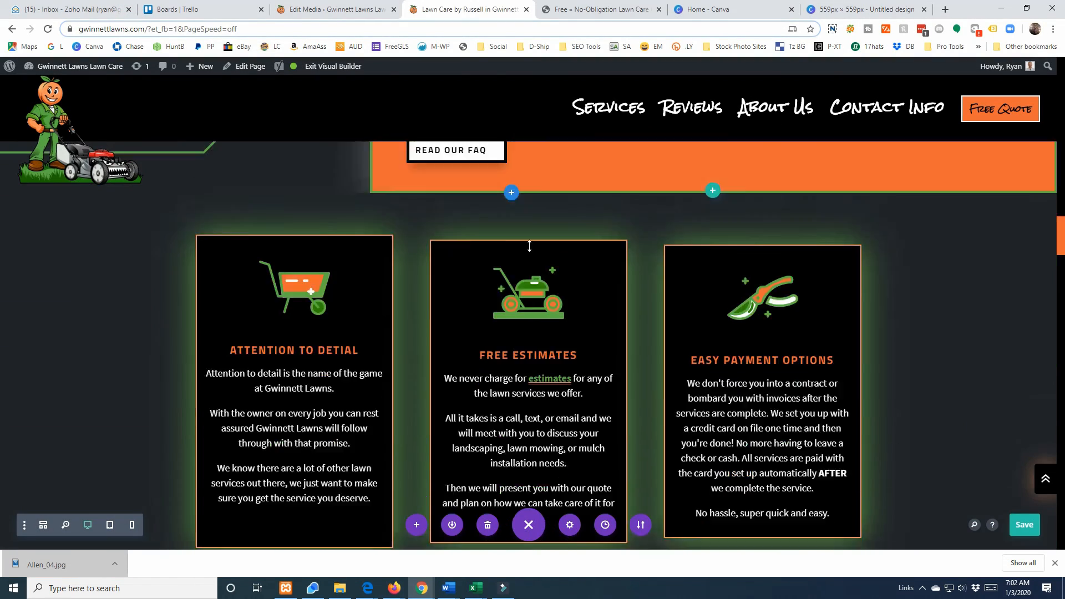
pyautogui.scroll(-5, 530, 246)
pyautogui.scroll(12, 666, 267)
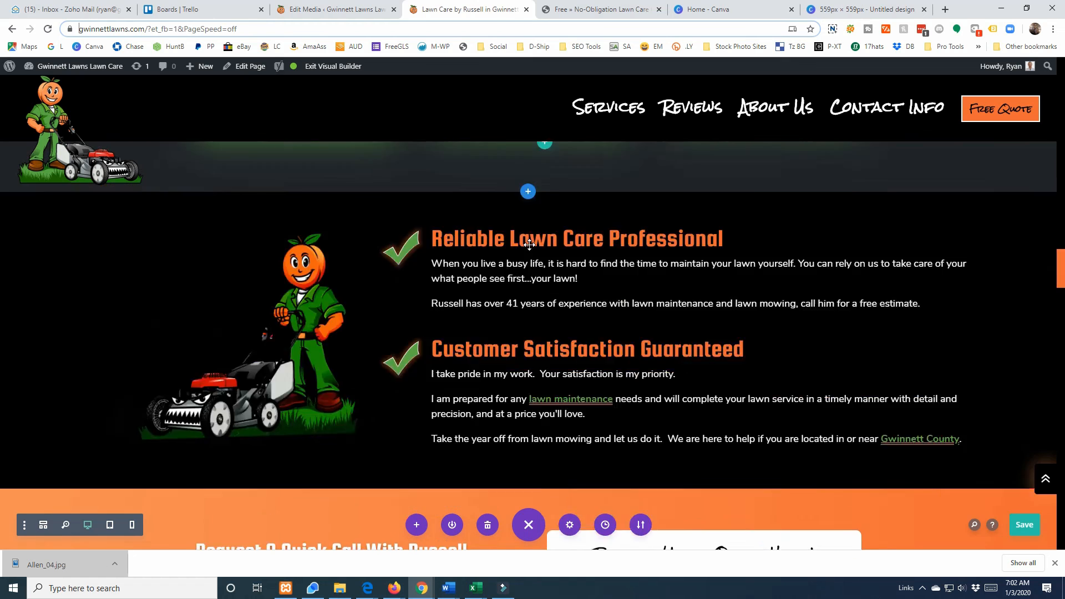
pyautogui.scroll(7, 817, 289)
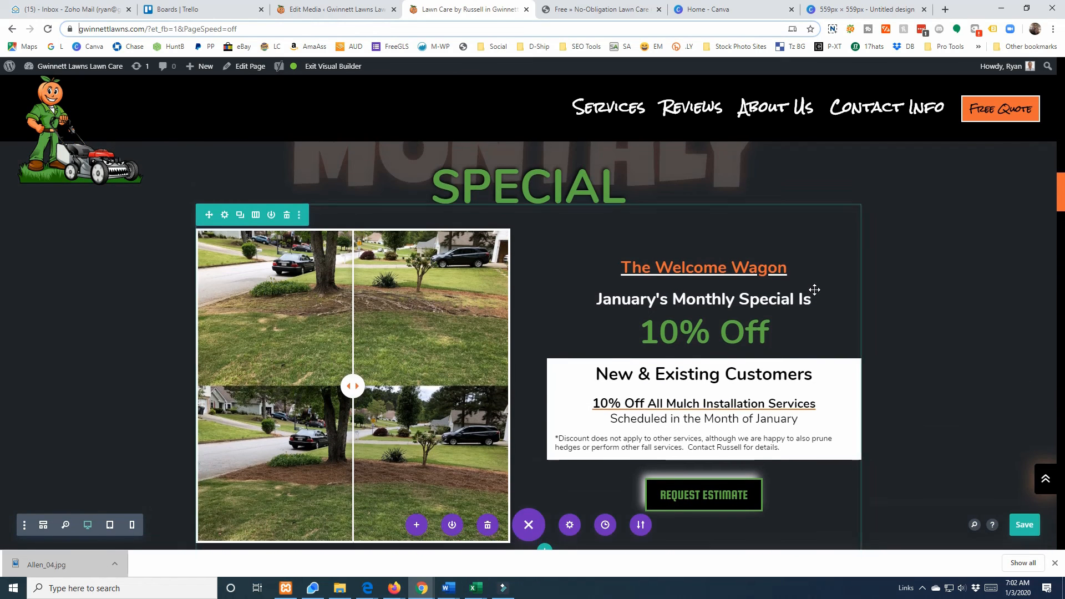
pyautogui.moveTo(705, 300)
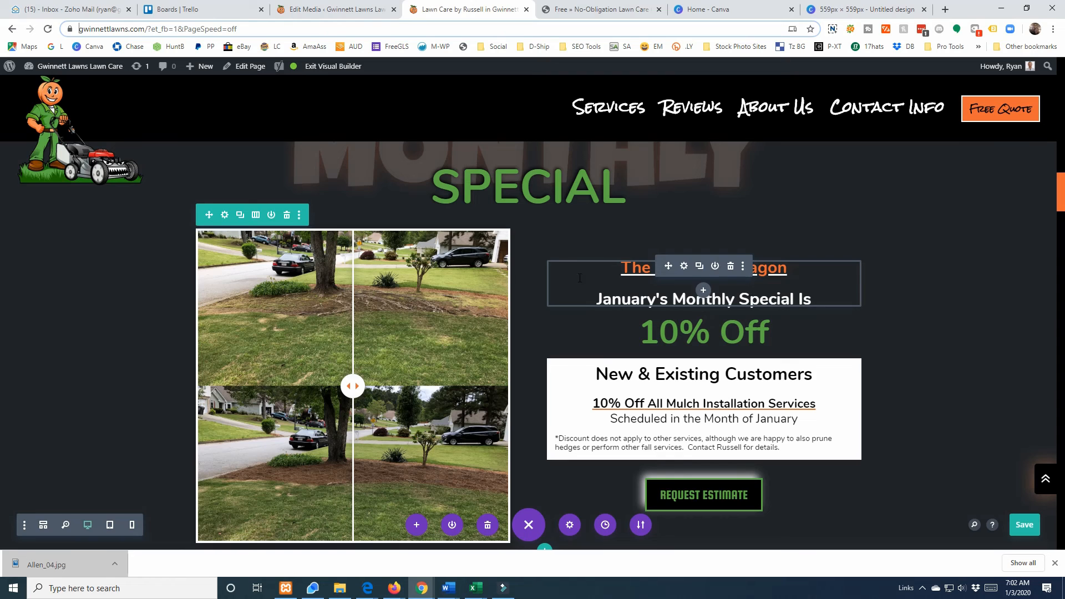
pyautogui.scroll(1, 332, 297)
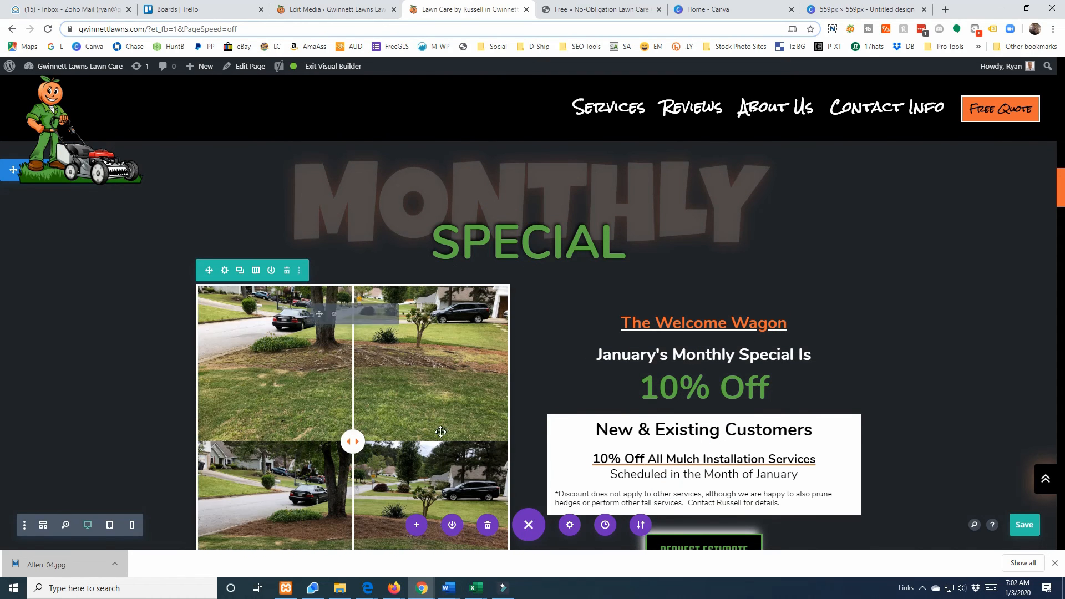
pyautogui.scroll(2, 444, 425)
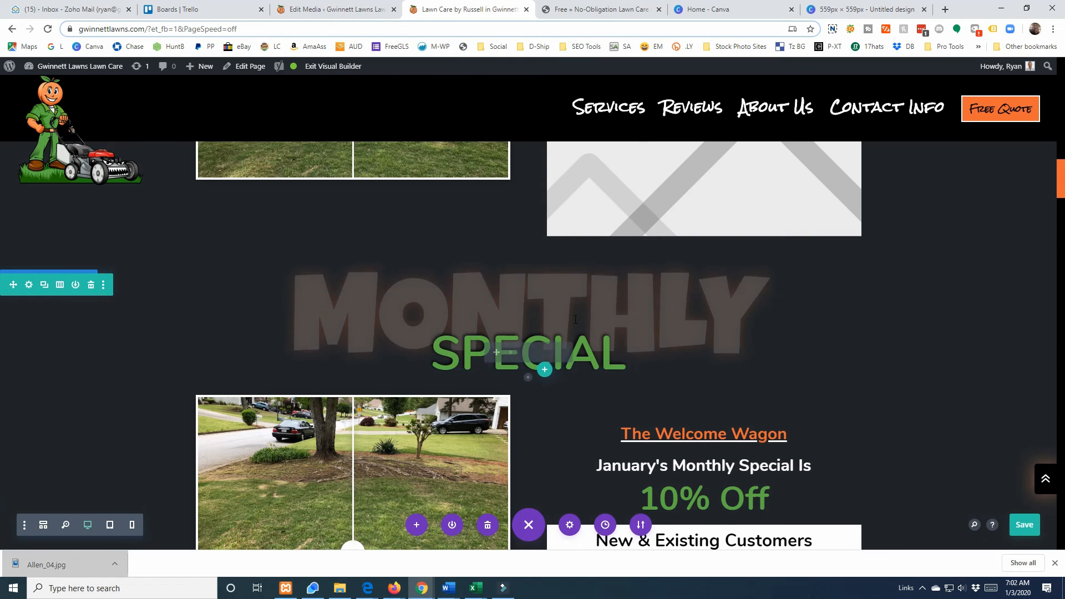
pyautogui.scroll(-3, 575, 319)
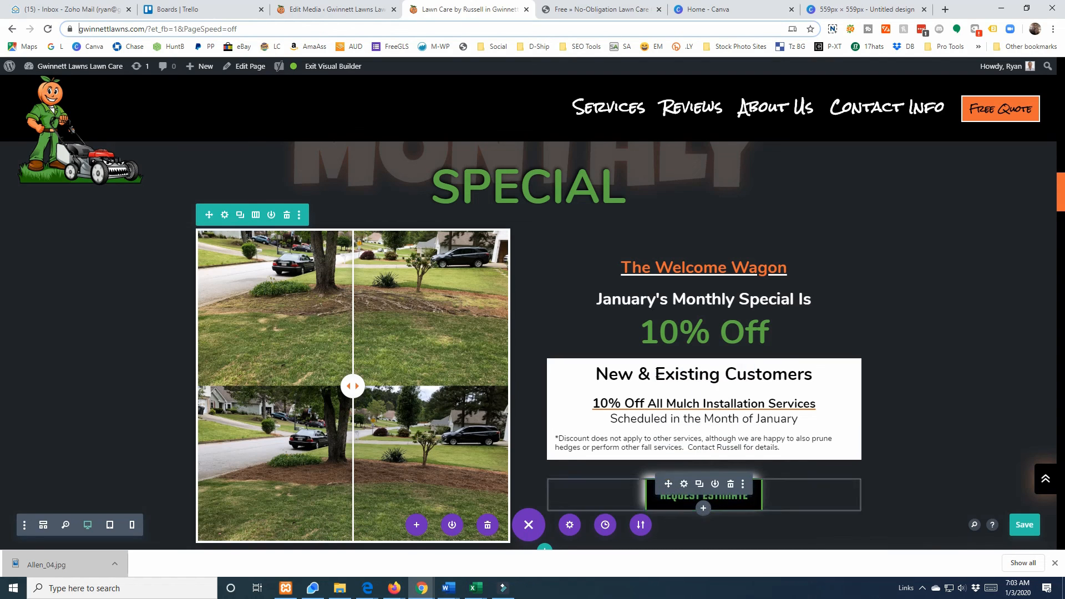
pyautogui.scroll(2, 56, 222)
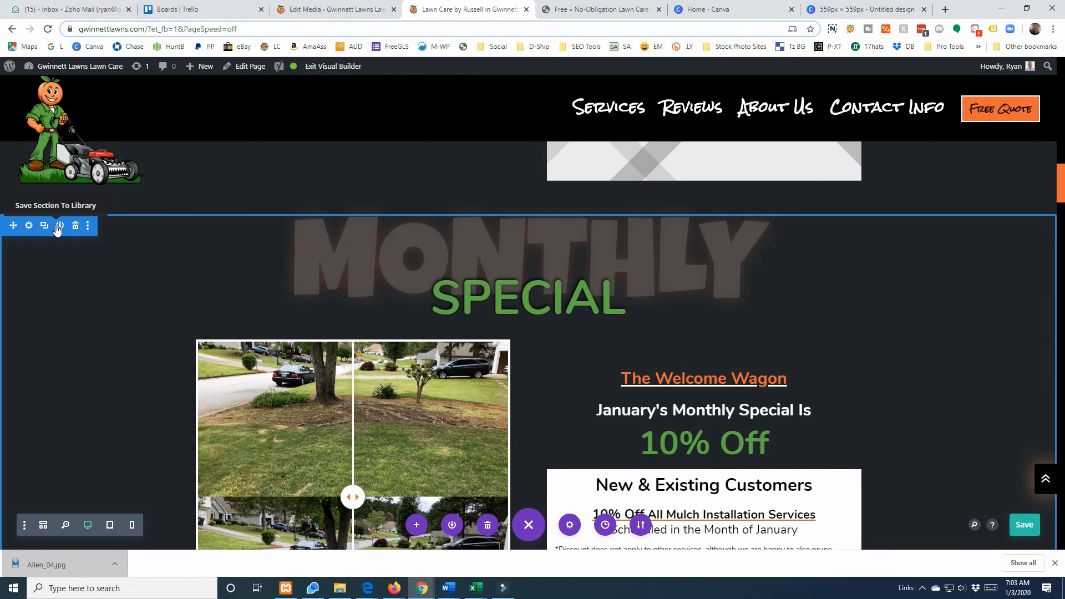
# Step: Save the homepage and dismiss the browser's downloads bar
pyautogui.hotkey('ctrl', 's')
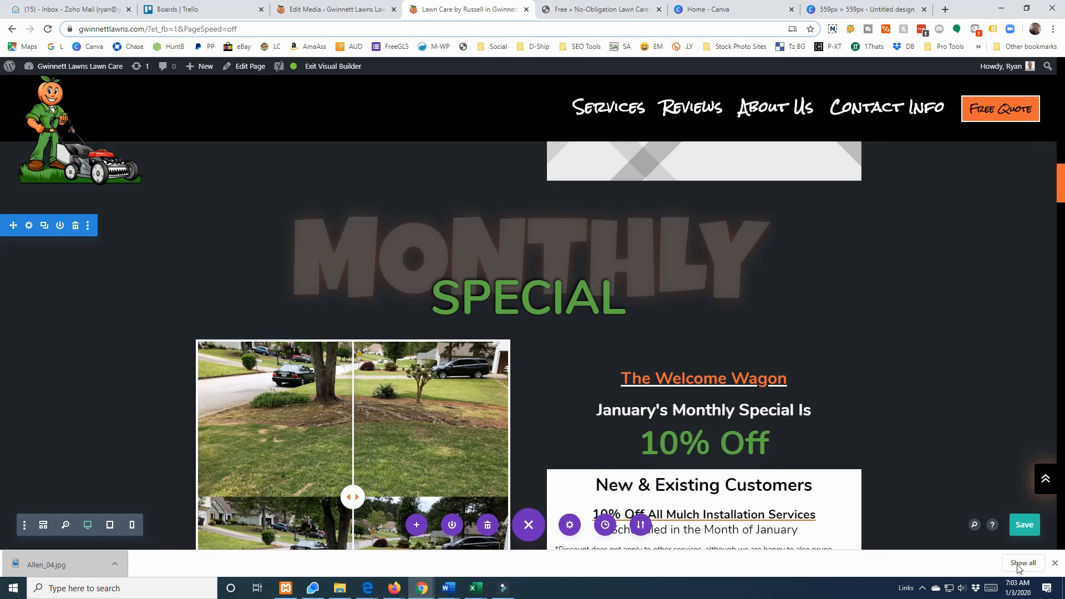
pyautogui.click(1055, 563)
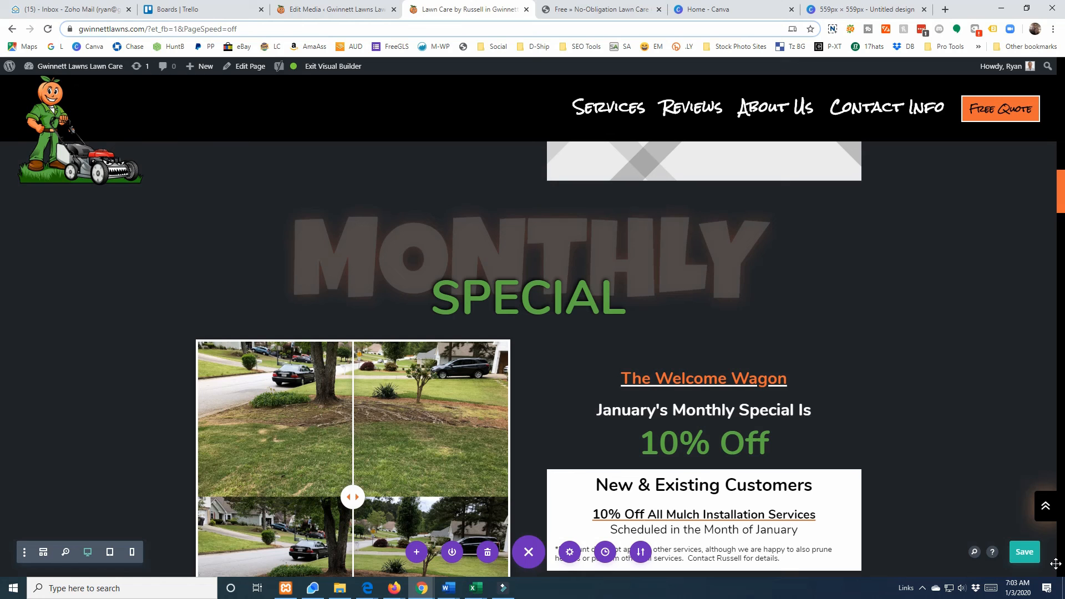
# Step: Compare the two Monthly Special sections and delete the upper one containing the placeholder image
pyautogui.scroll(5, 1050, 561)
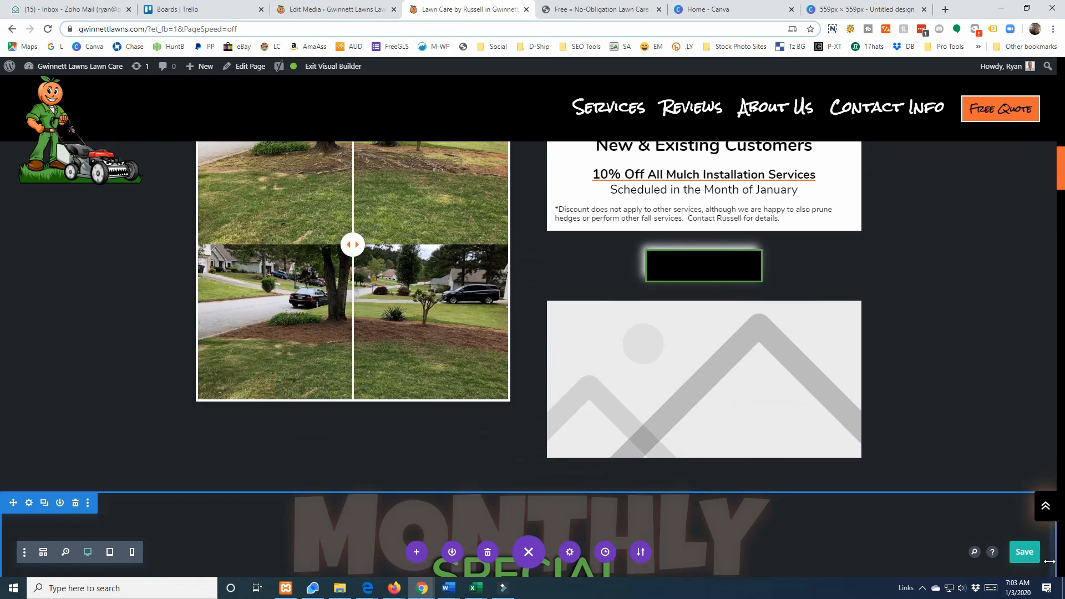
pyautogui.scroll(3, 529, 346)
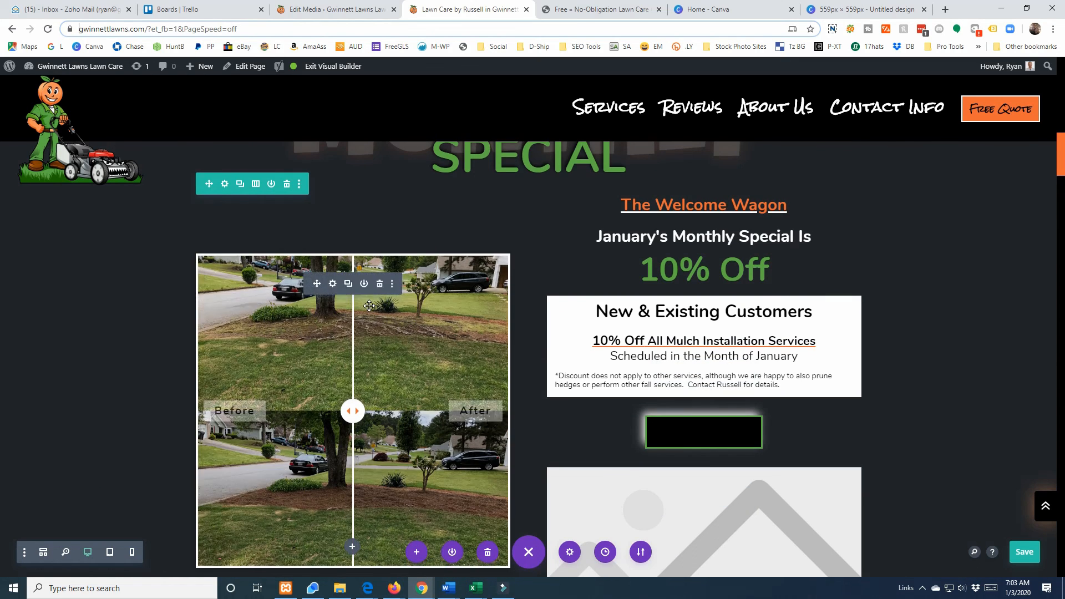
pyautogui.scroll(2, 229, 304)
pyautogui.scroll(-10, 285, 392)
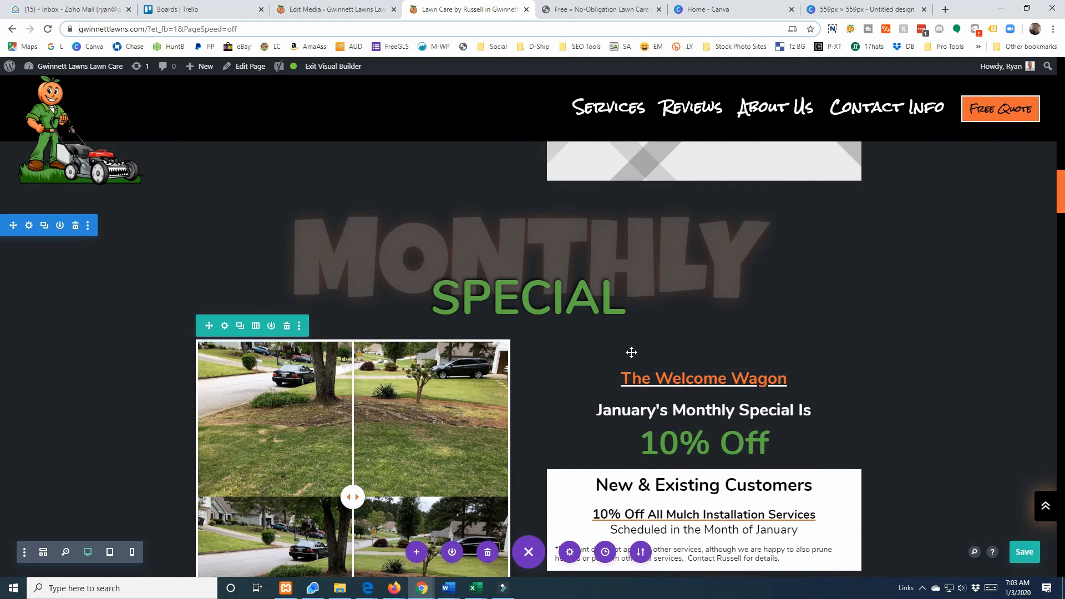
pyautogui.scroll(-2, 701, 347)
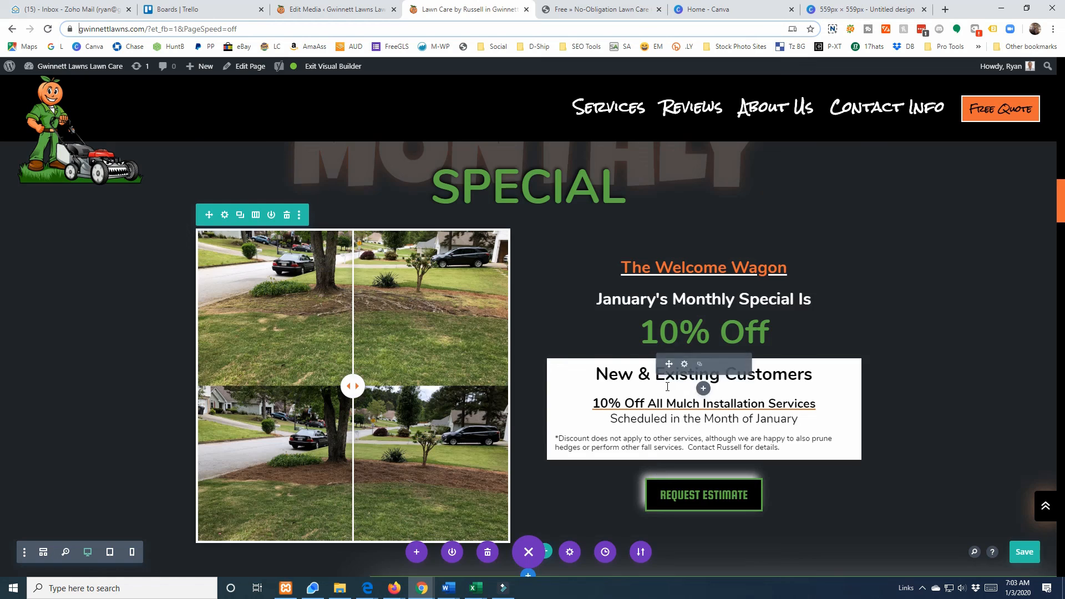
pyautogui.scroll(9, 689, 503)
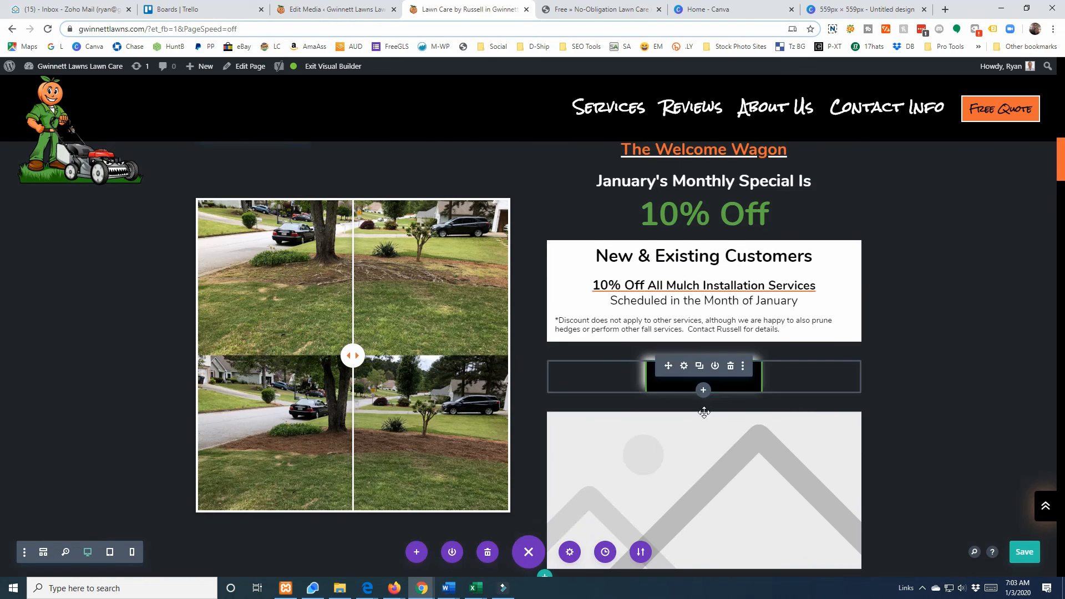
pyautogui.scroll(3, 689, 388)
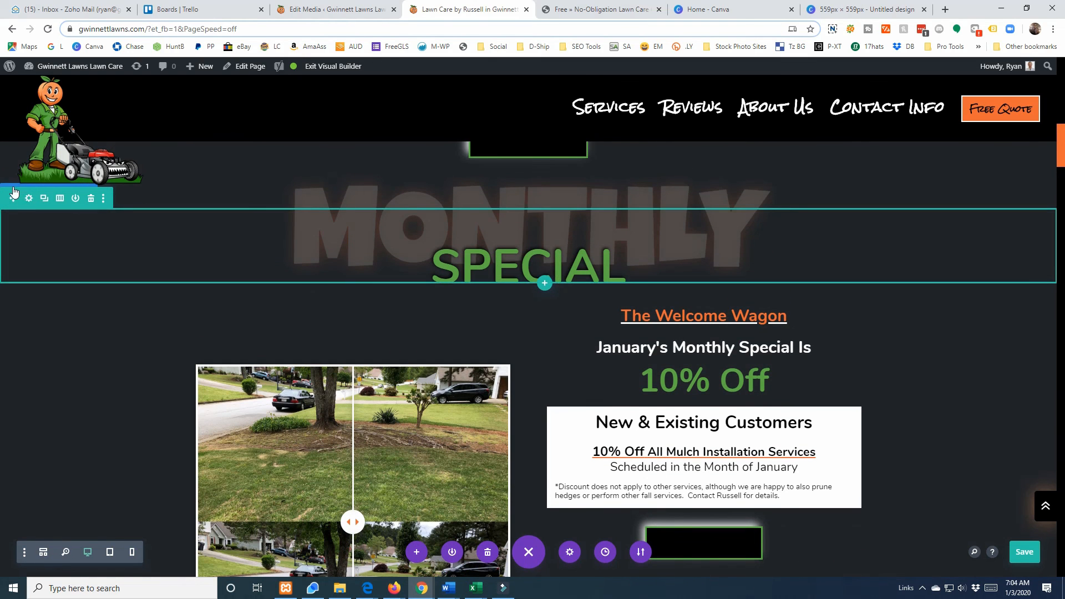
pyautogui.click(76, 198)
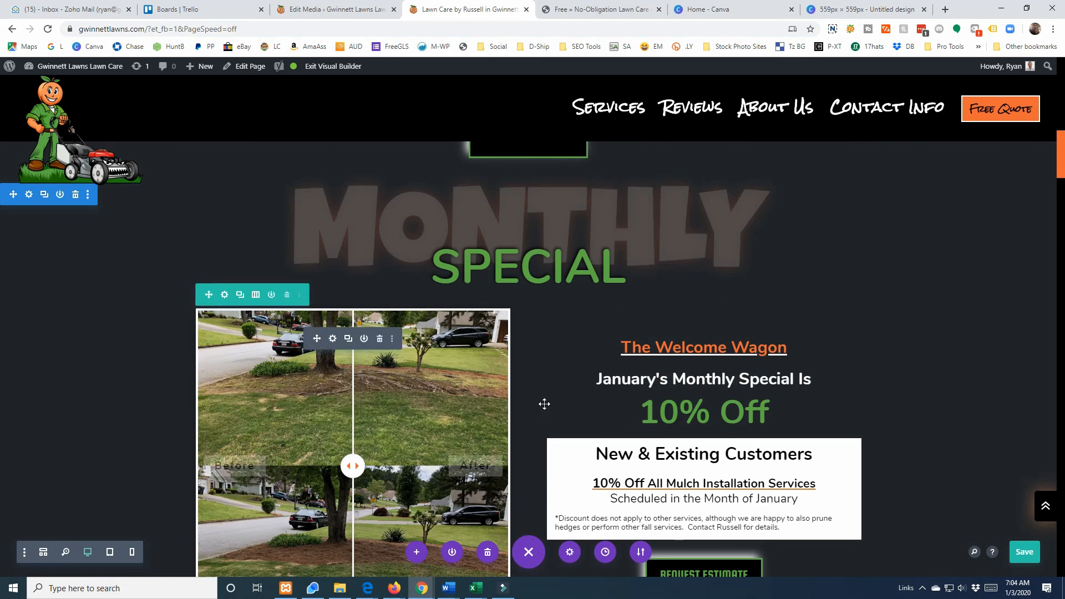
# Step: Check the homepage layout around the remaining Monthly Special section and save the page
pyautogui.scroll(4, 542, 402)
pyautogui.scroll(9, 863, 489)
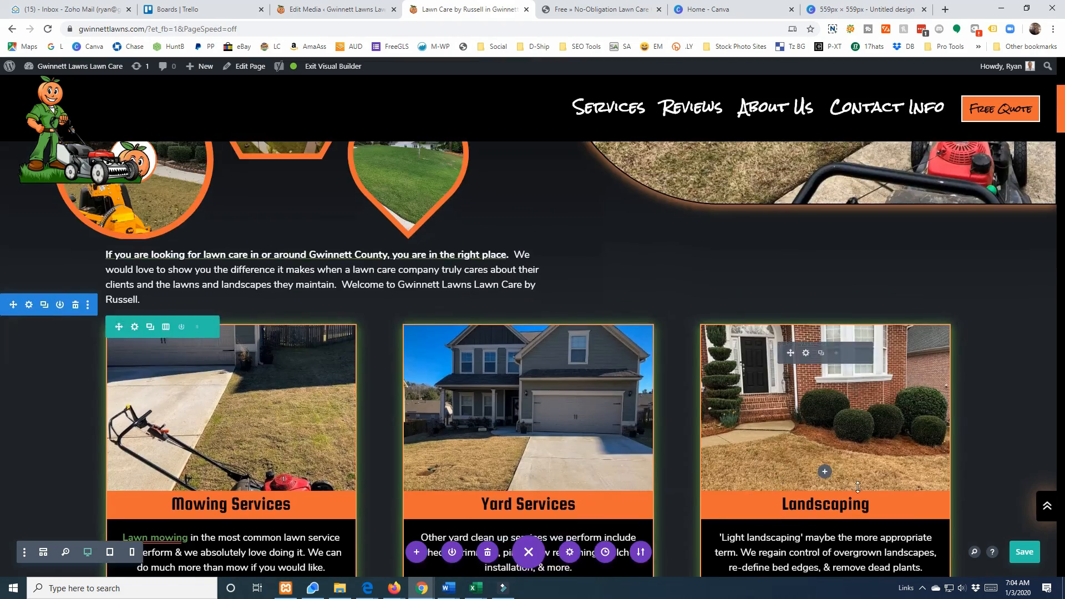
pyautogui.scroll(-5, 864, 488)
pyautogui.scroll(-20, 863, 489)
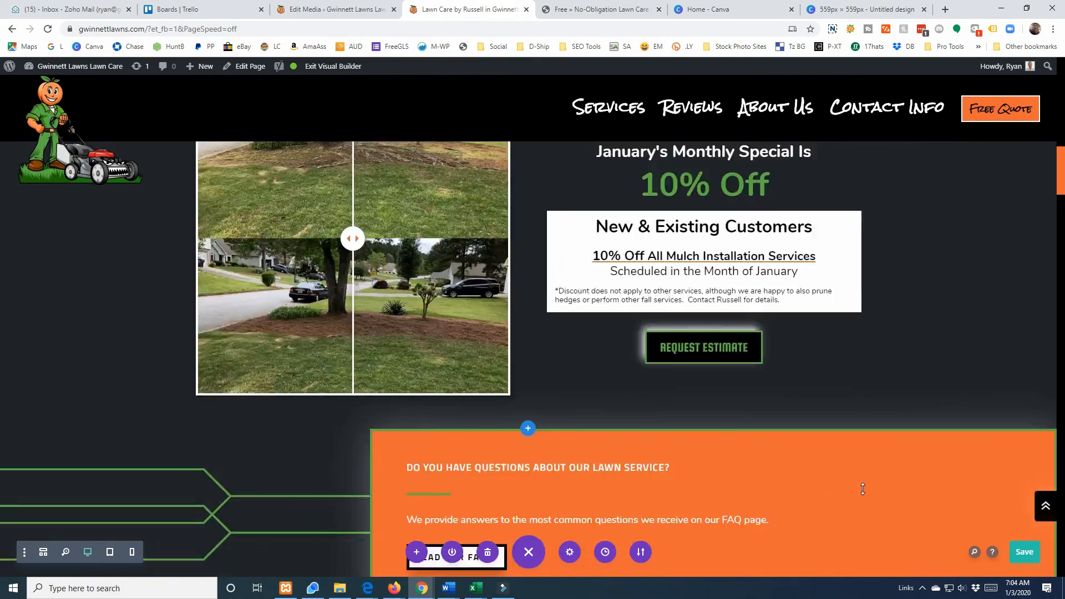
pyautogui.scroll(10, 863, 489)
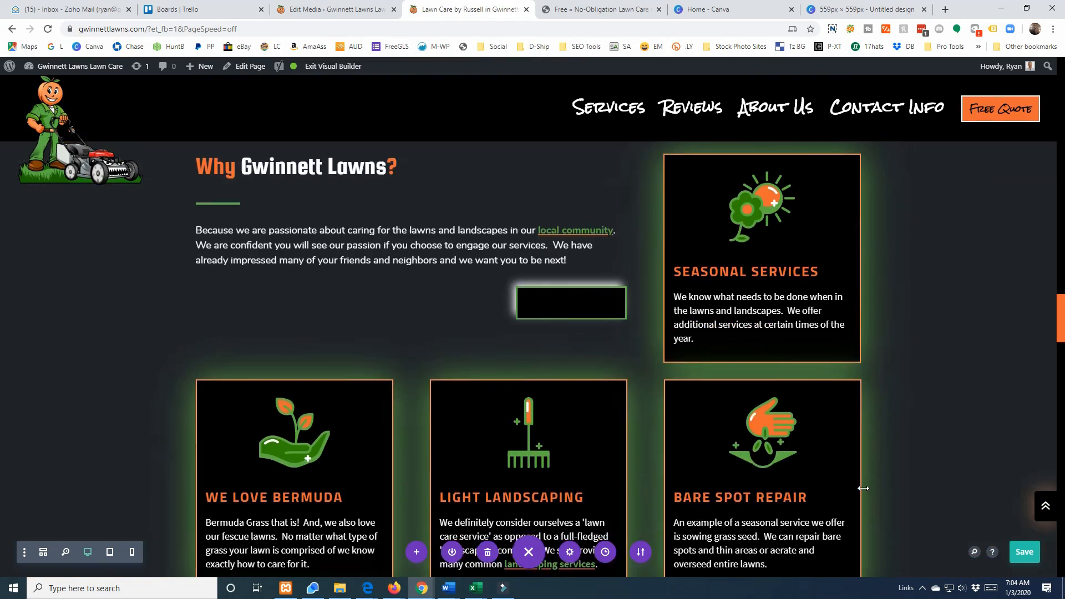
pyautogui.scroll(-3, 863, 488)
pyautogui.scroll(5, 584, 356)
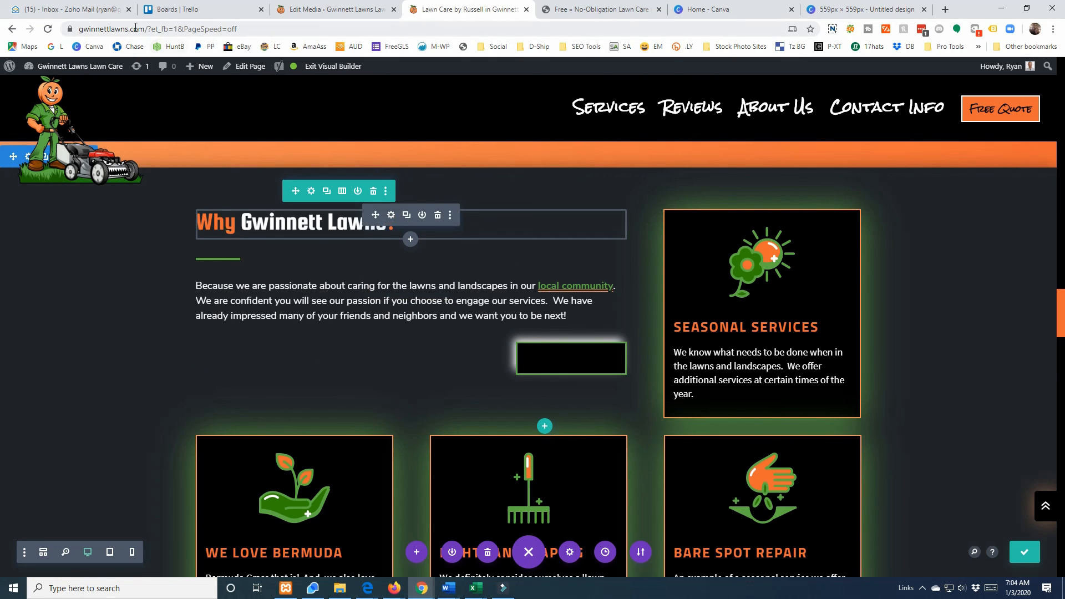
pyautogui.moveTo(145, 28); pyautogui.dragTo(62, 28)
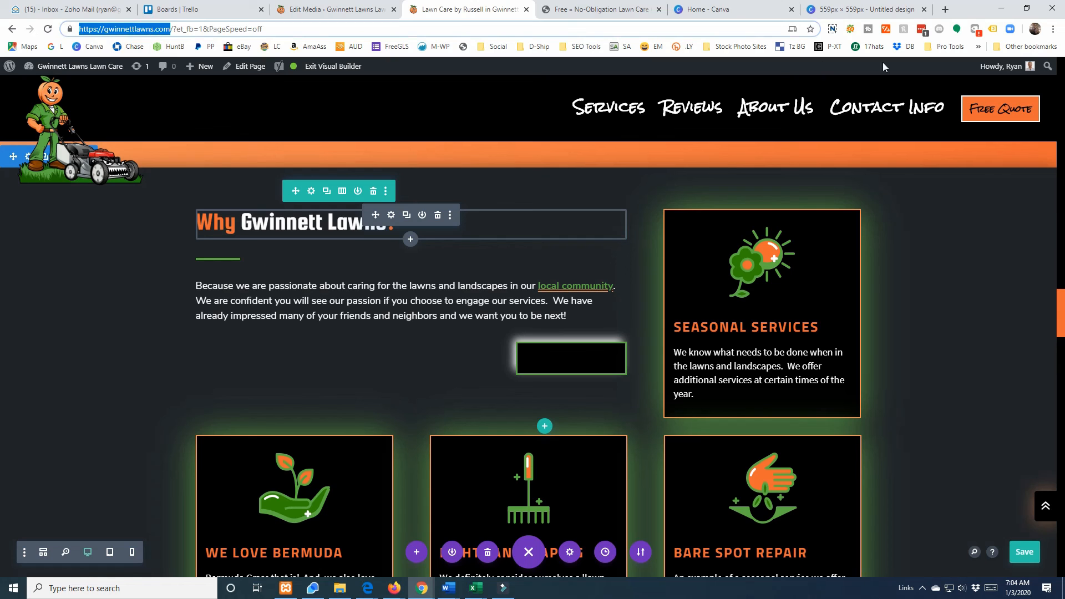
pyautogui.click(1054, 29)
pyautogui.click(972, 93)
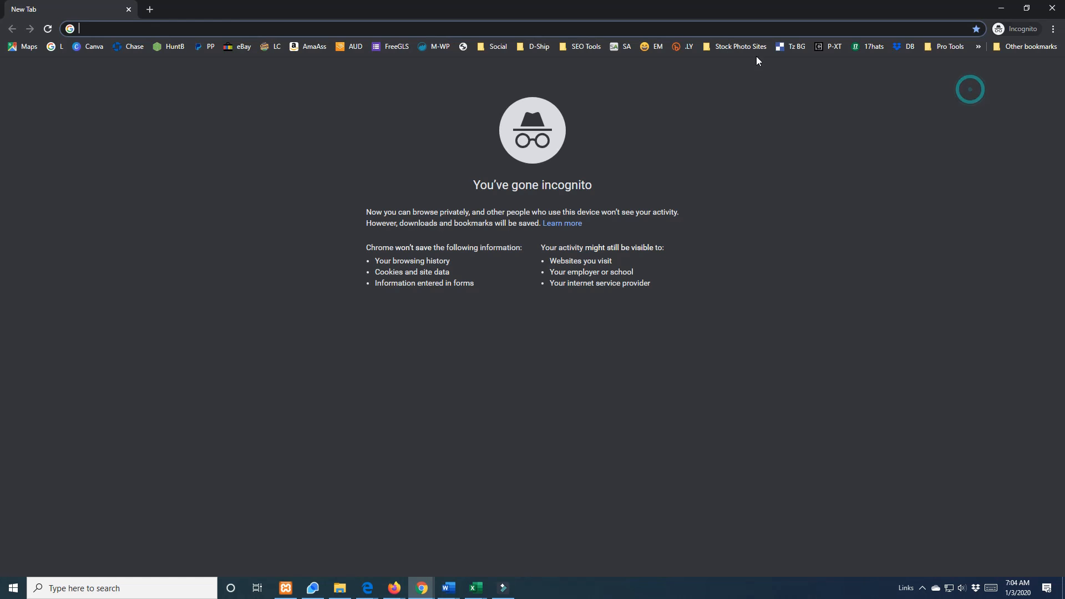
pyautogui.write('https://gwinnettlawns.com/')
pyautogui.press('Return')
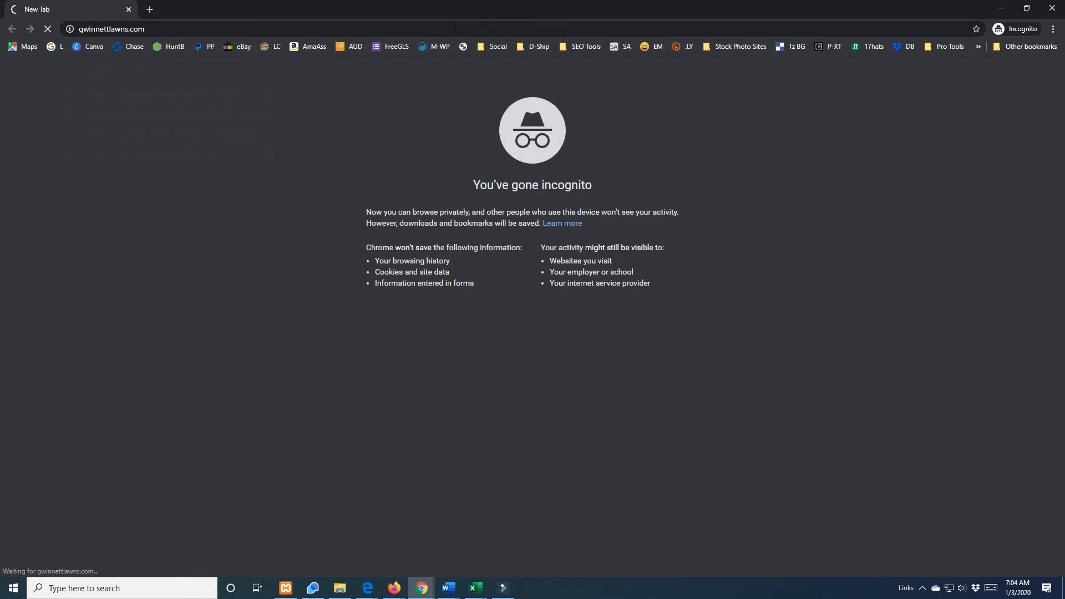
# Step: Look through the live homepage down to the service area map, reload it and review the customer reviews section
pyautogui.scroll(-10, 512, 240)
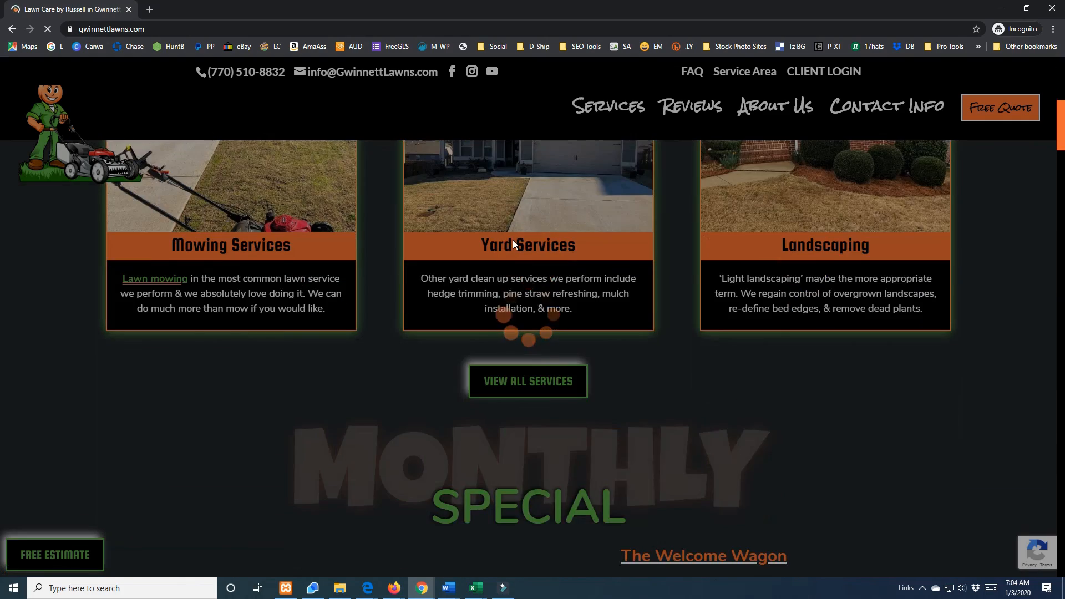
pyautogui.scroll(-10, 514, 240)
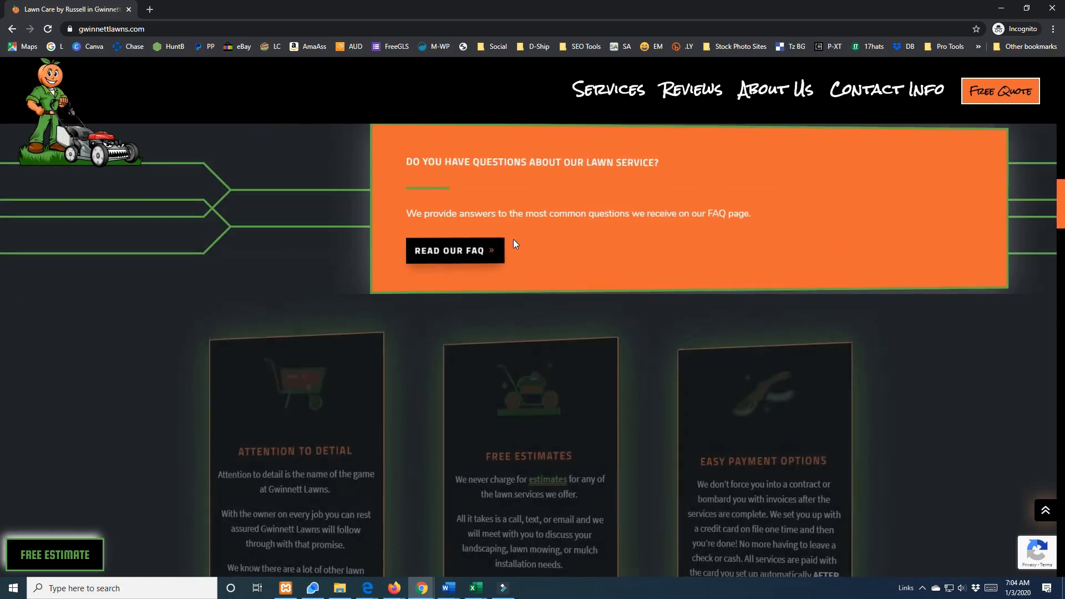
pyautogui.scroll(-12, 514, 242)
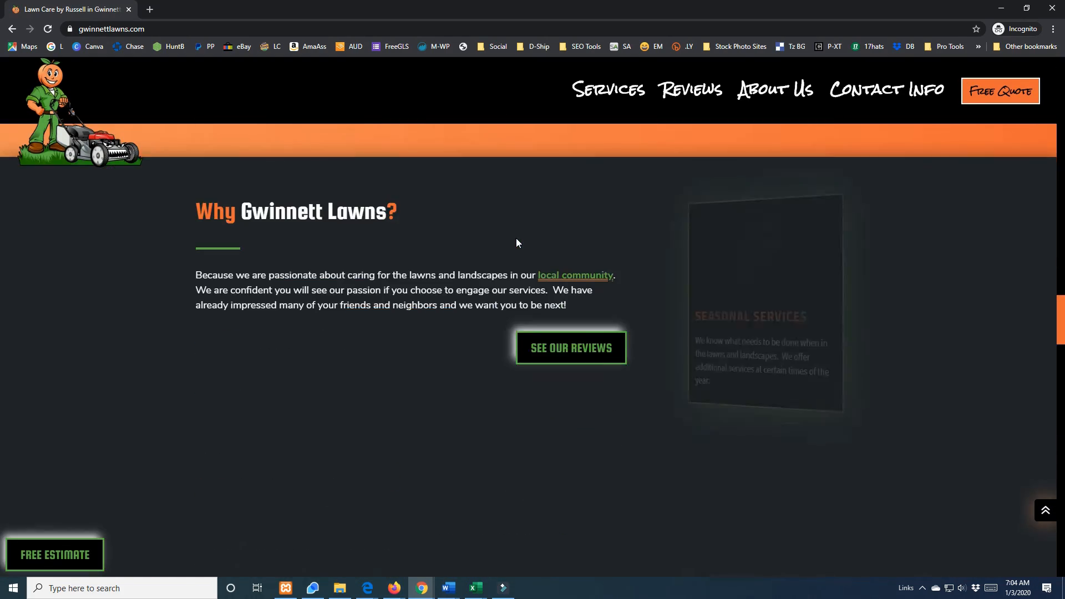
pyautogui.scroll(-14, 516, 243)
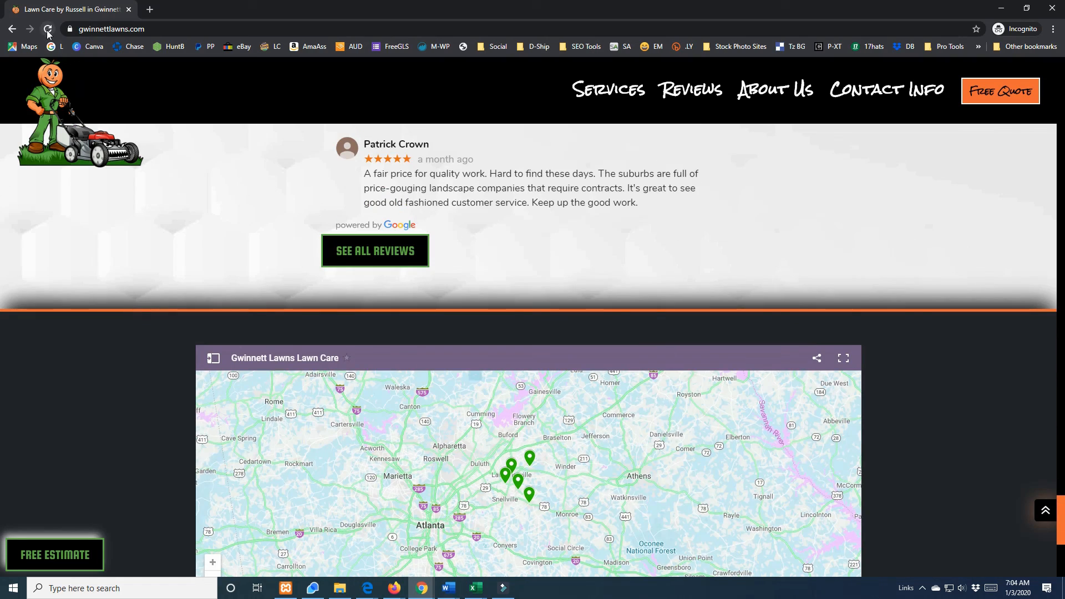
pyautogui.click(47, 31)
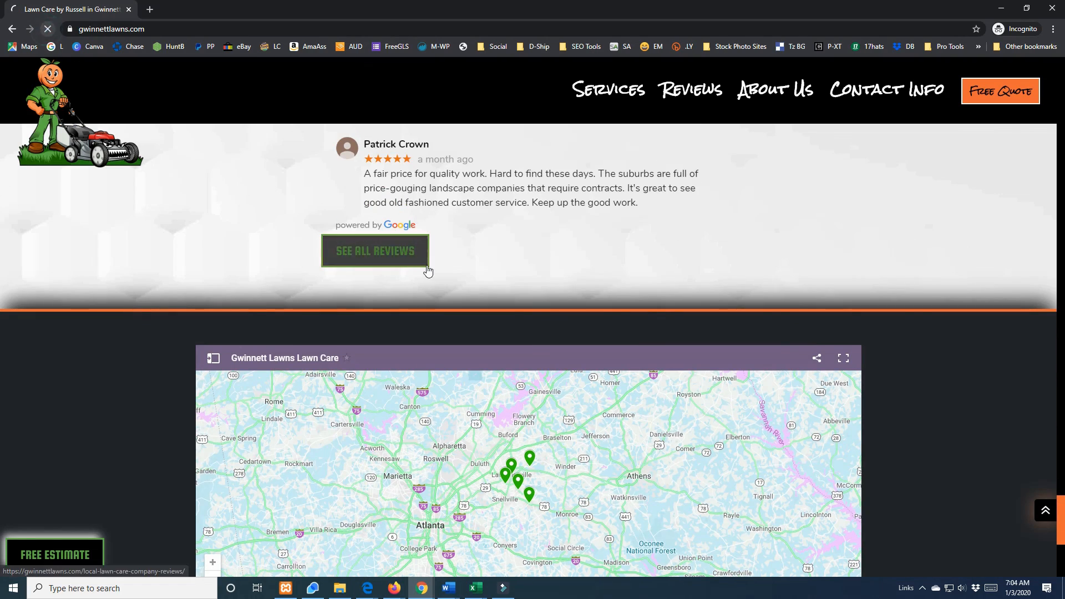
pyautogui.scroll(15, 665, 375)
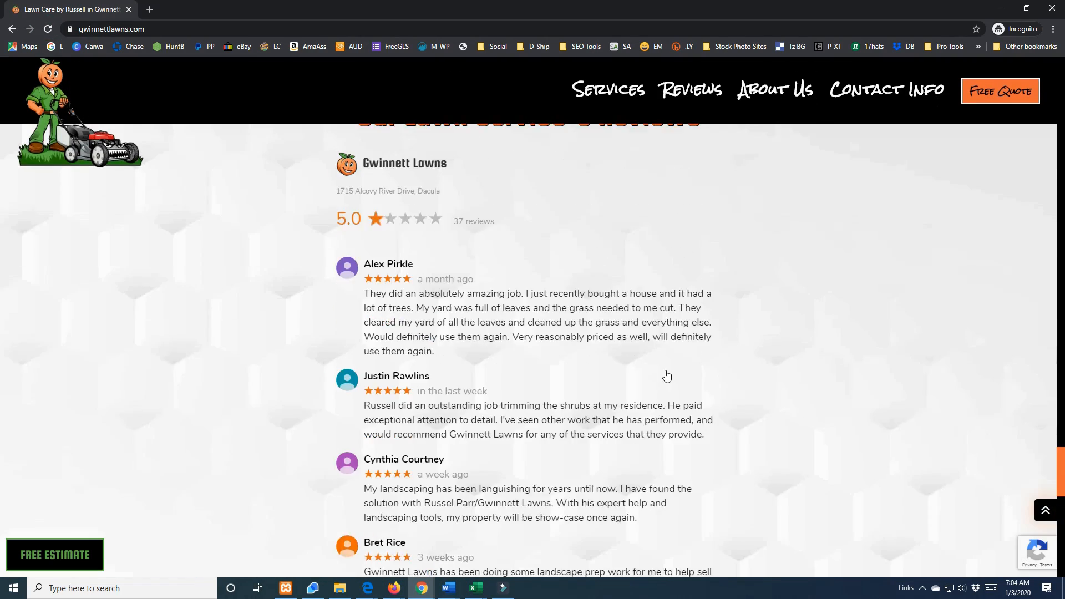
# Step: Check the January Monthly Special and surrounding homepage sections on the live page, and close the incognito window
pyautogui.scroll(15, 666, 375)
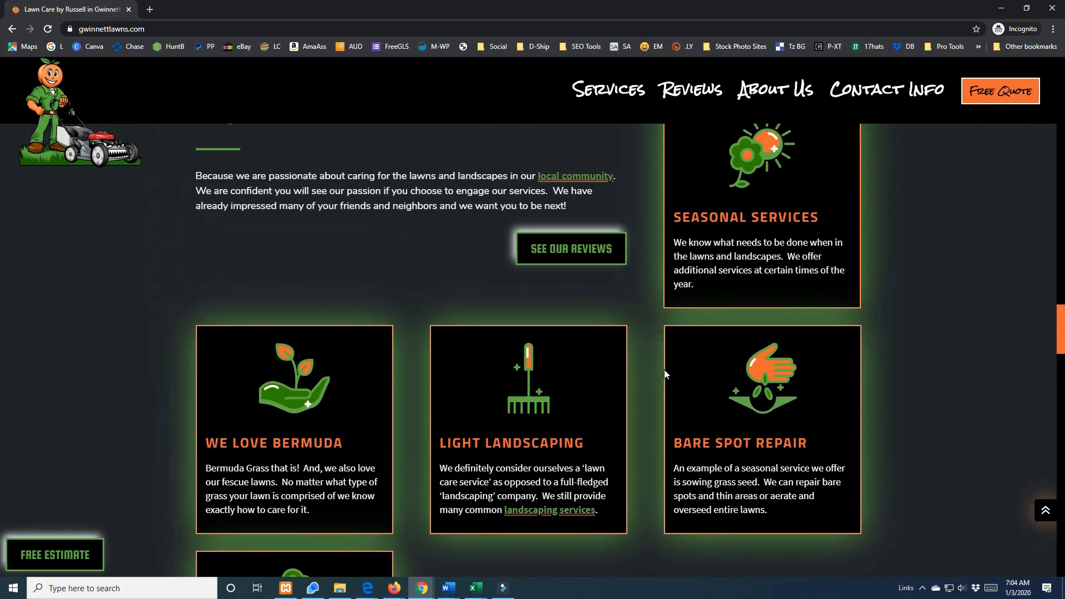
pyautogui.scroll(15, 665, 375)
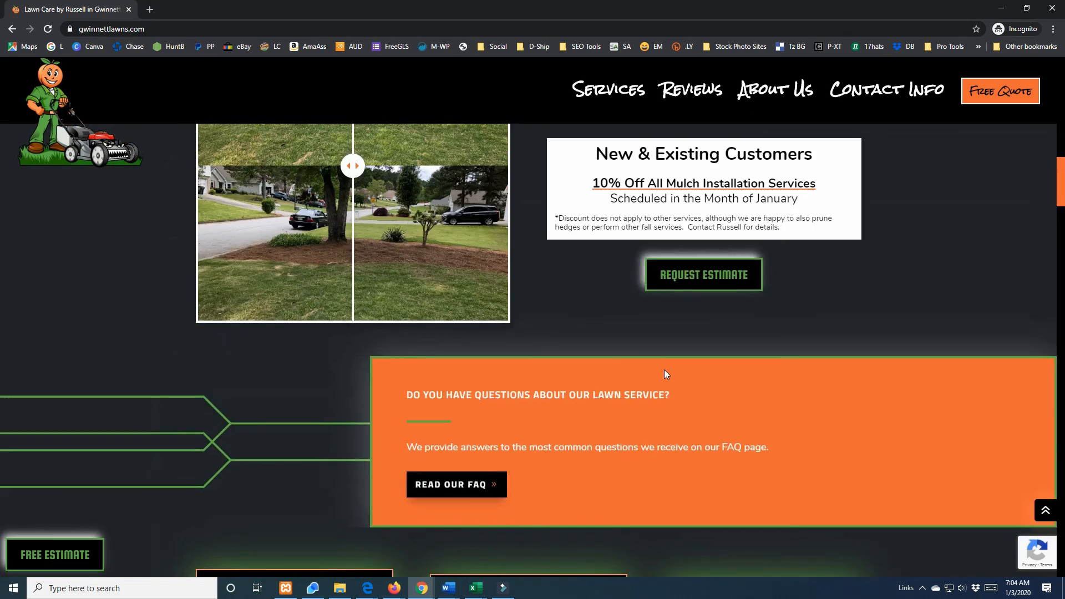
pyautogui.scroll(8, 664, 369)
pyautogui.scroll(-6, 664, 369)
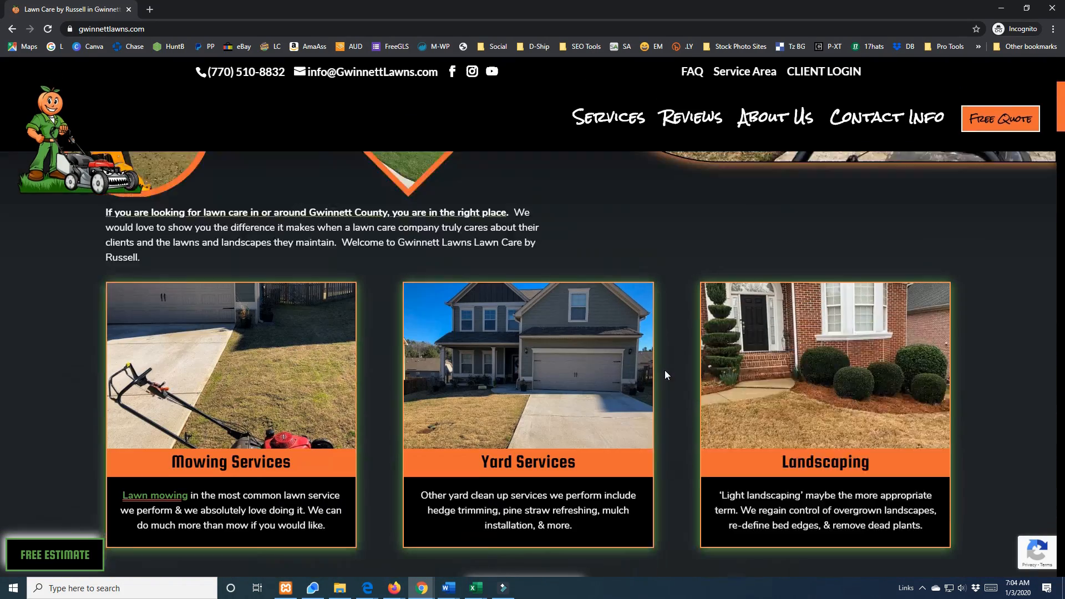
pyautogui.scroll(-10, 643, 371)
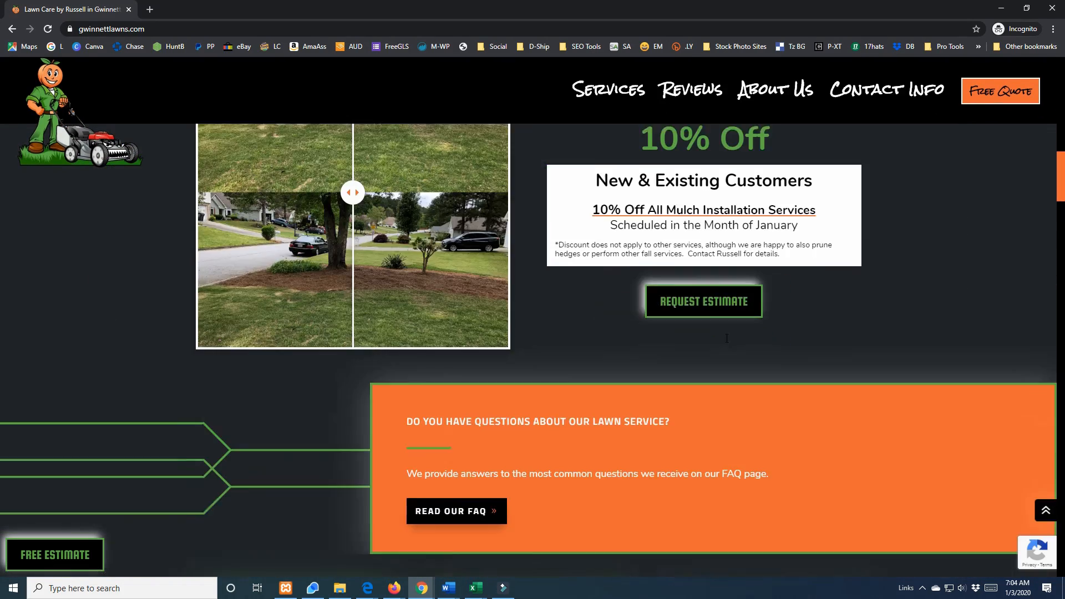
pyautogui.scroll(-8, 808, 395)
pyautogui.scroll(16, 810, 393)
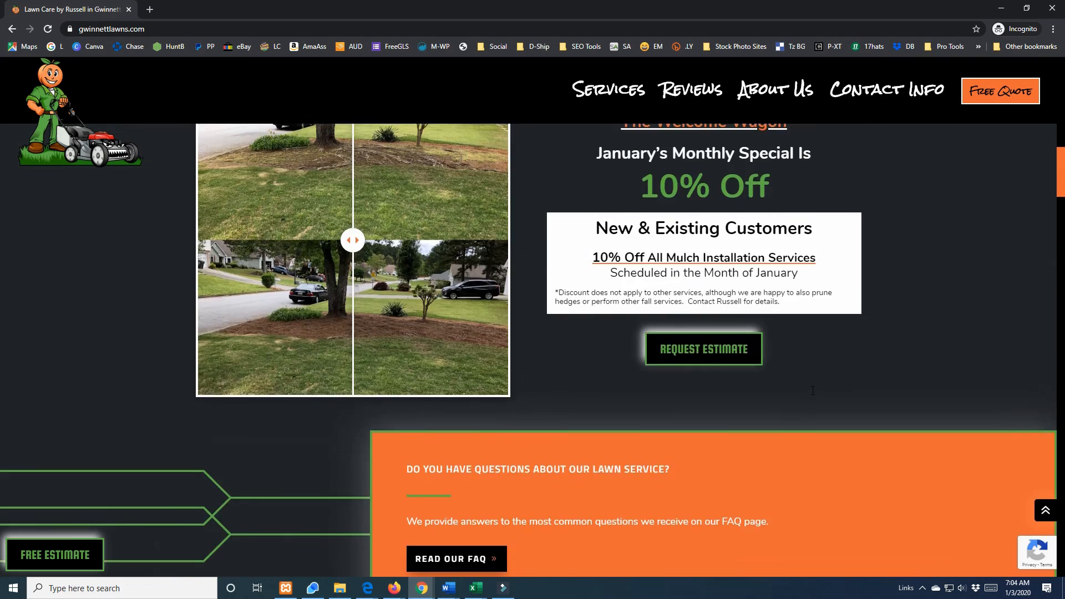
pyautogui.scroll(6, 813, 390)
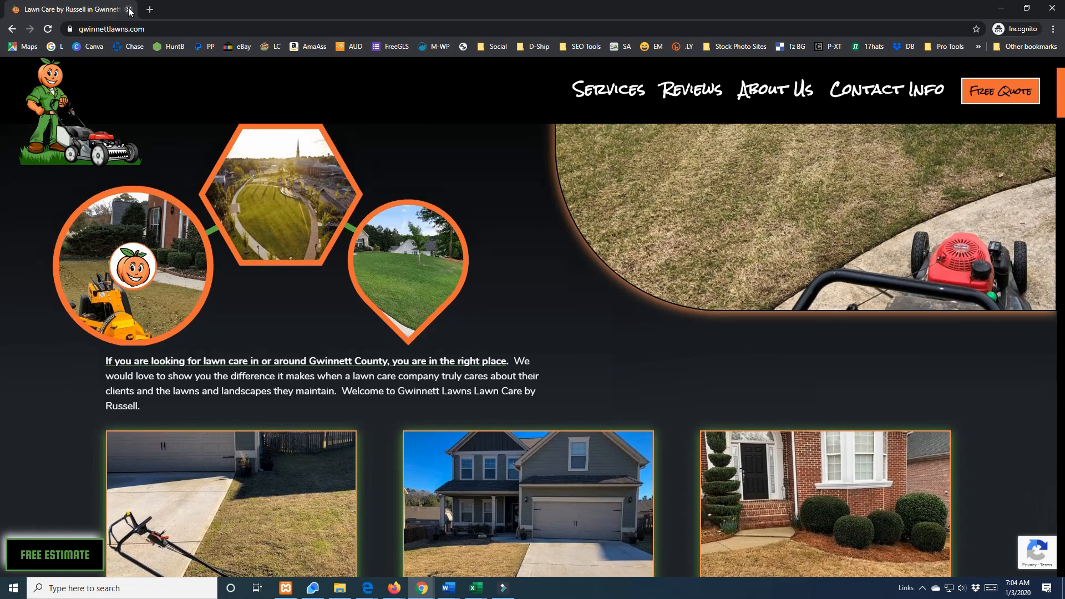
pyautogui.click(128, 11)
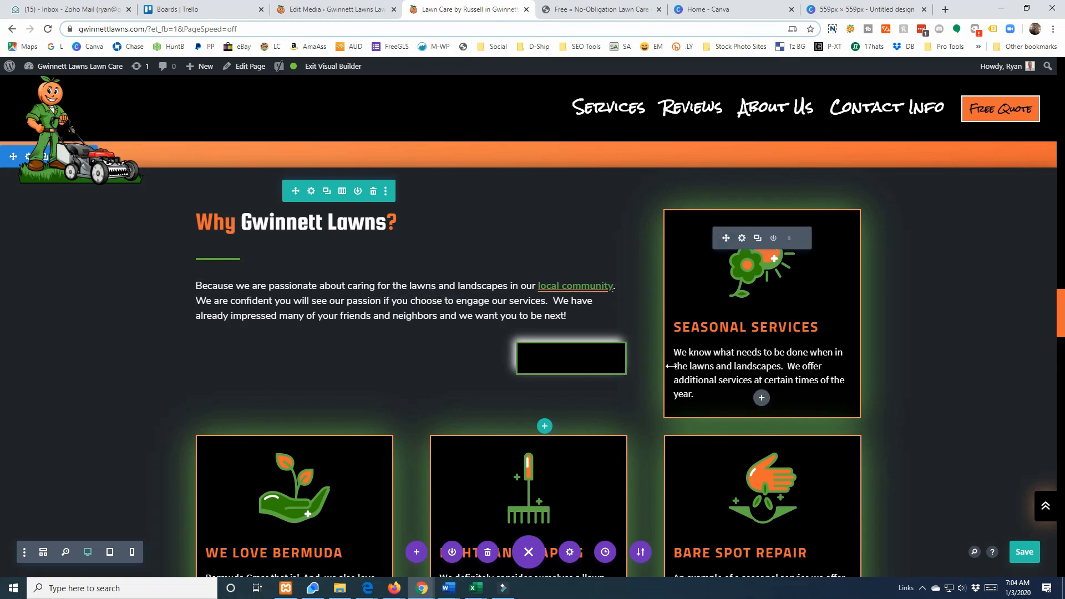
# Step: Save the homepage again in the builder and review its sections from the hero area down to the footer
pyautogui.scroll(-17, 761, 397)
pyautogui.scroll(6, 687, 362)
pyautogui.scroll(10, 688, 362)
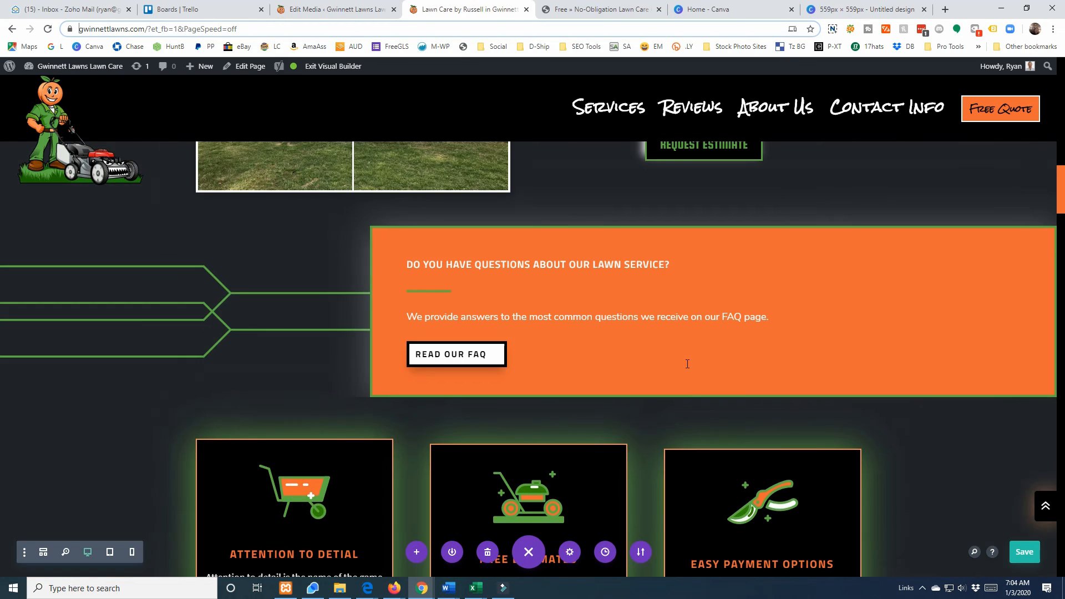
pyautogui.scroll(5, 680, 426)
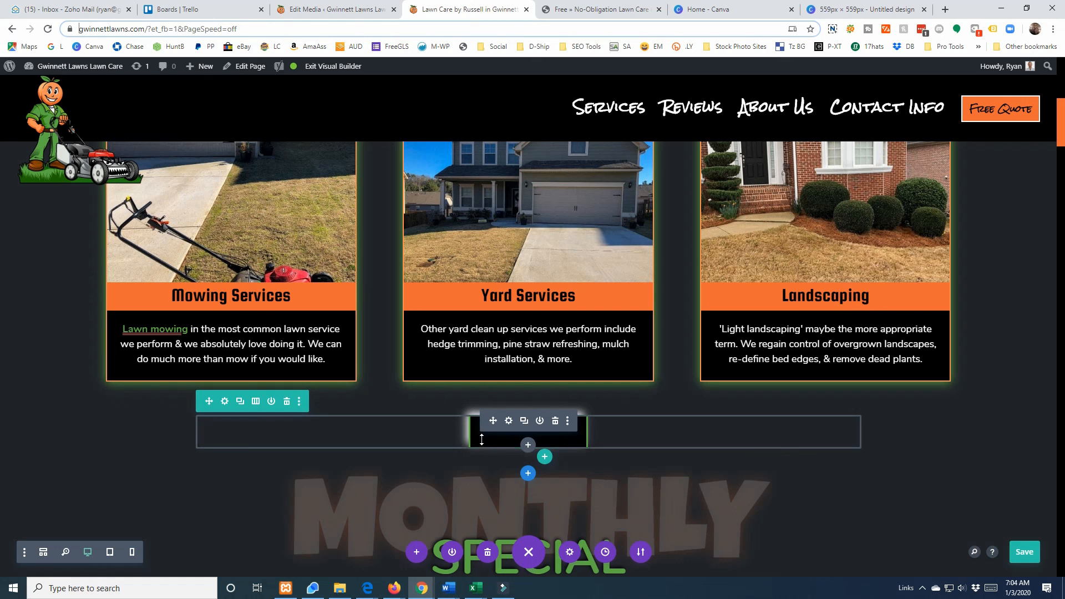
pyautogui.scroll(8, 580, 483)
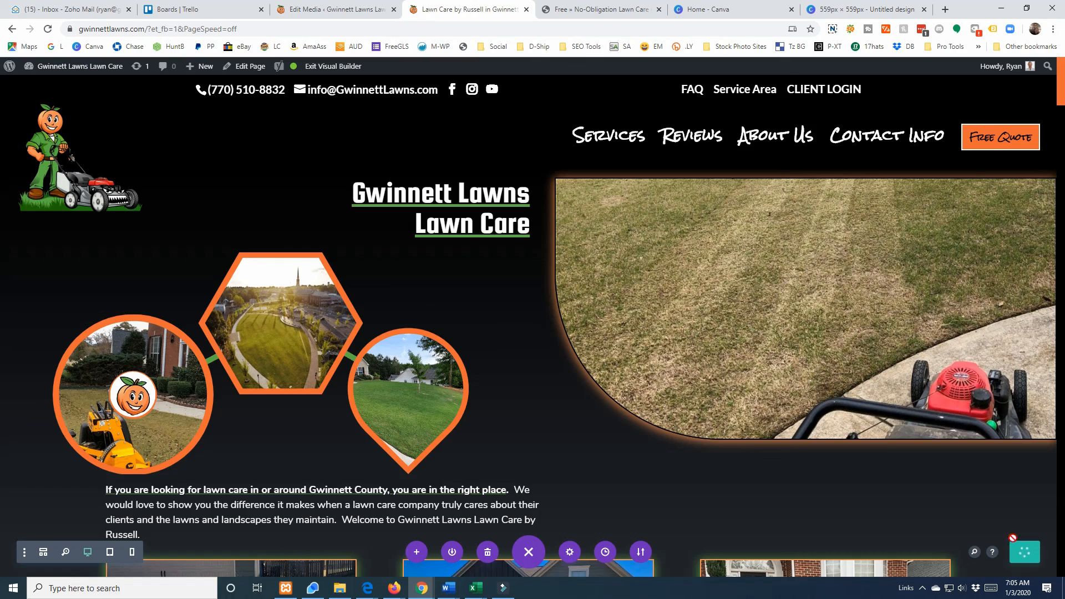
pyautogui.scroll(-15, 886, 446)
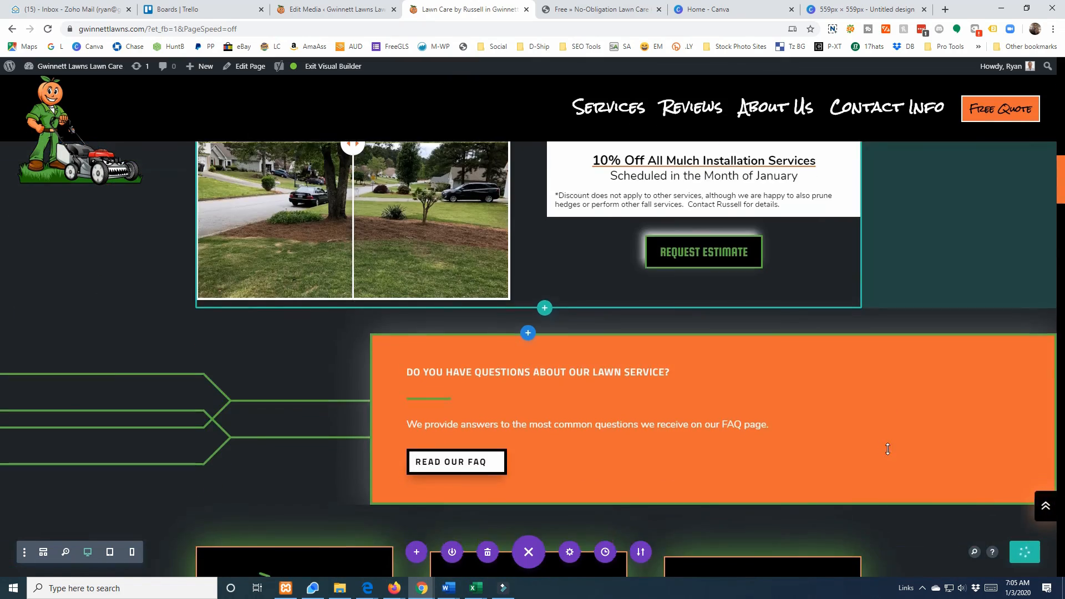
pyautogui.scroll(-20, 887, 449)
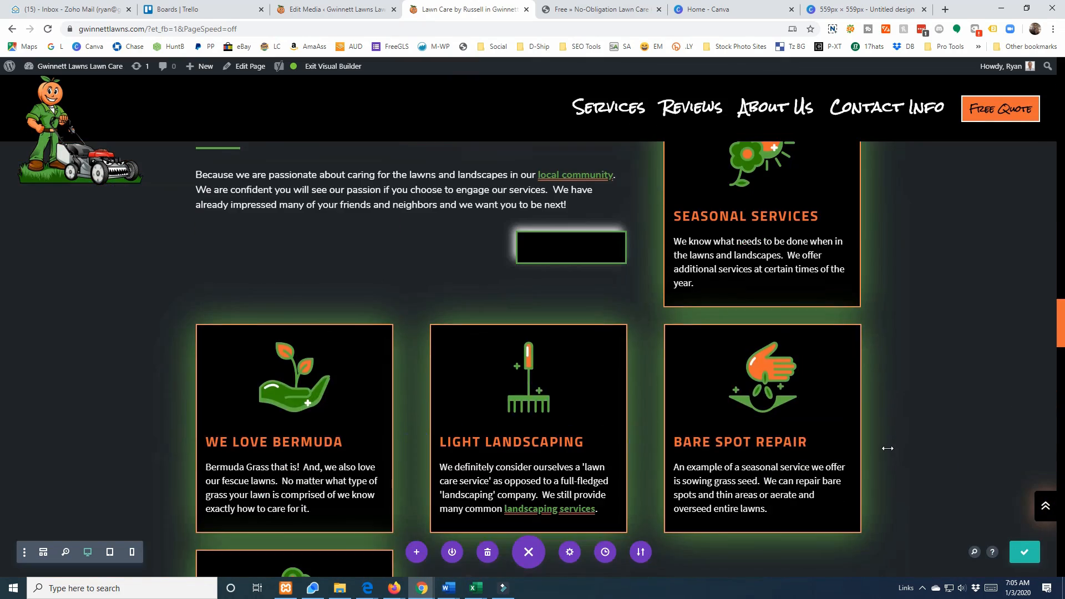
pyautogui.scroll(-12, 588, 261)
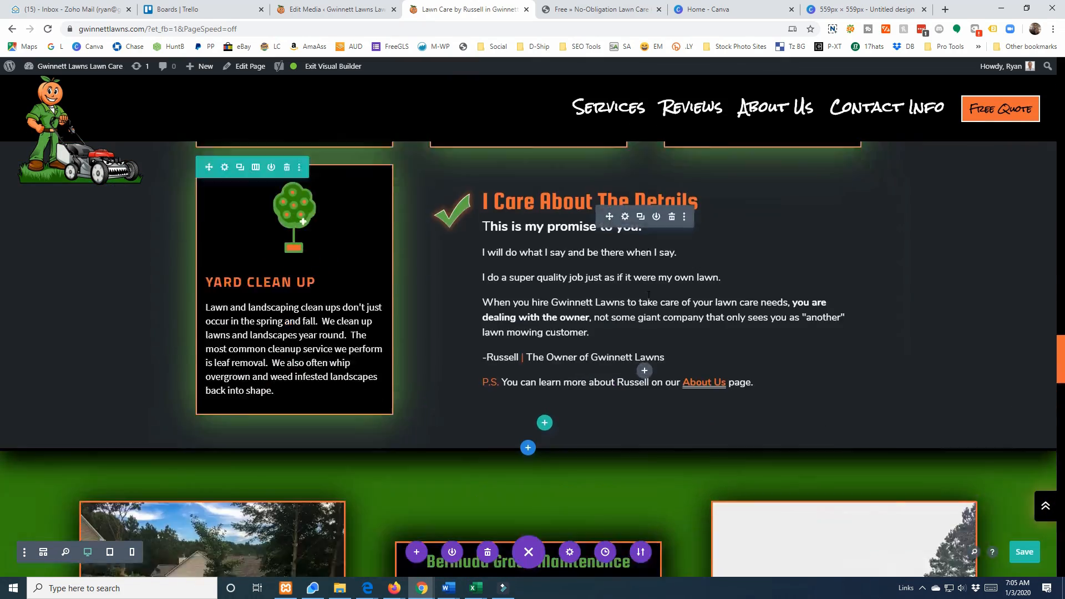
pyautogui.scroll(-20, 648, 295)
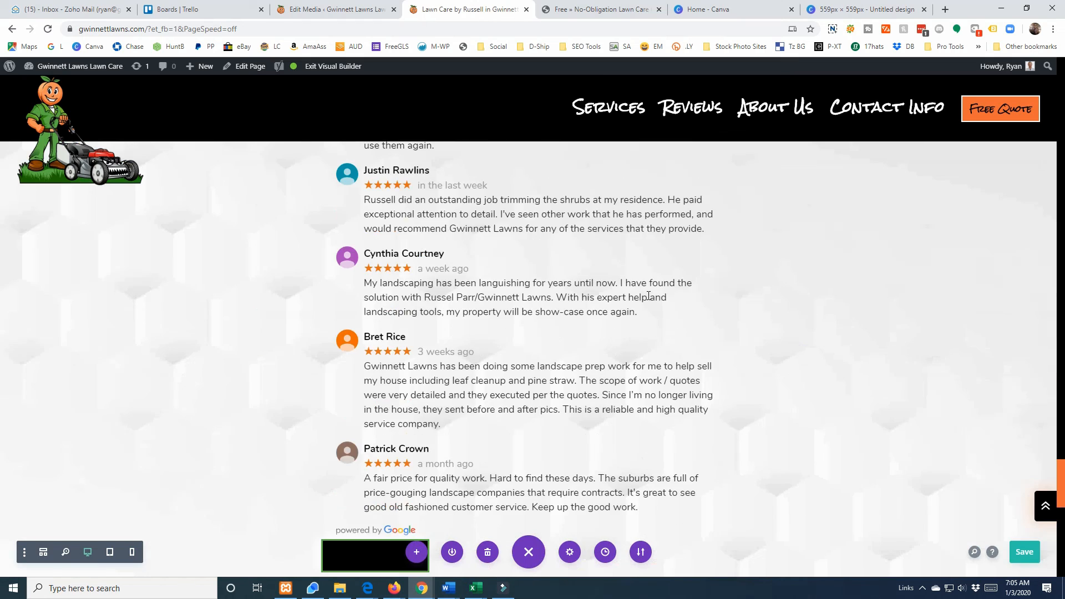
pyautogui.scroll(-6, 648, 295)
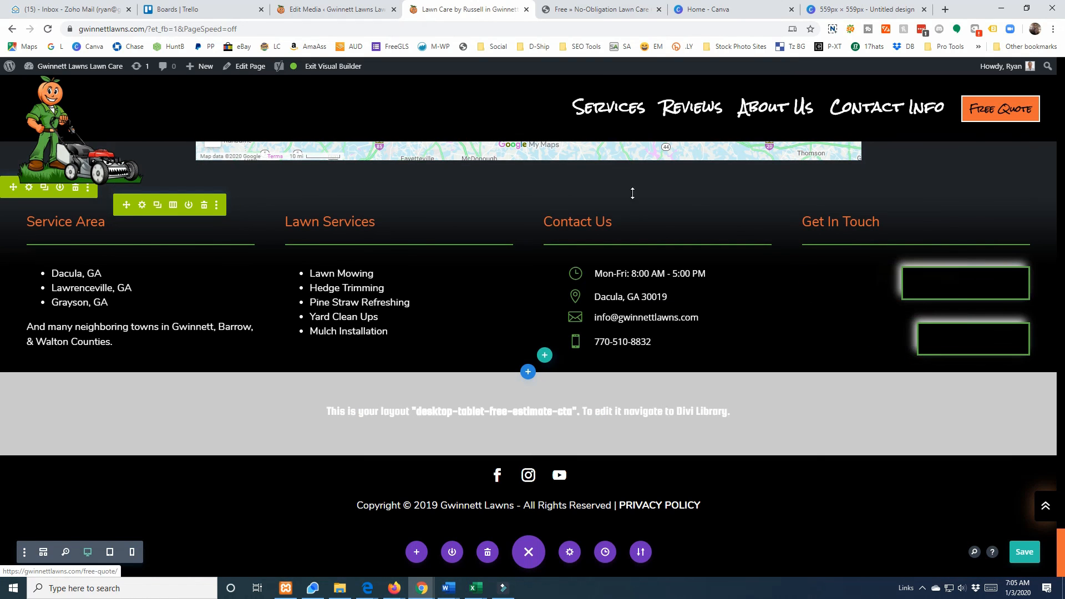
pyautogui.moveTo(145, 29); pyautogui.dragTo(72, 29)
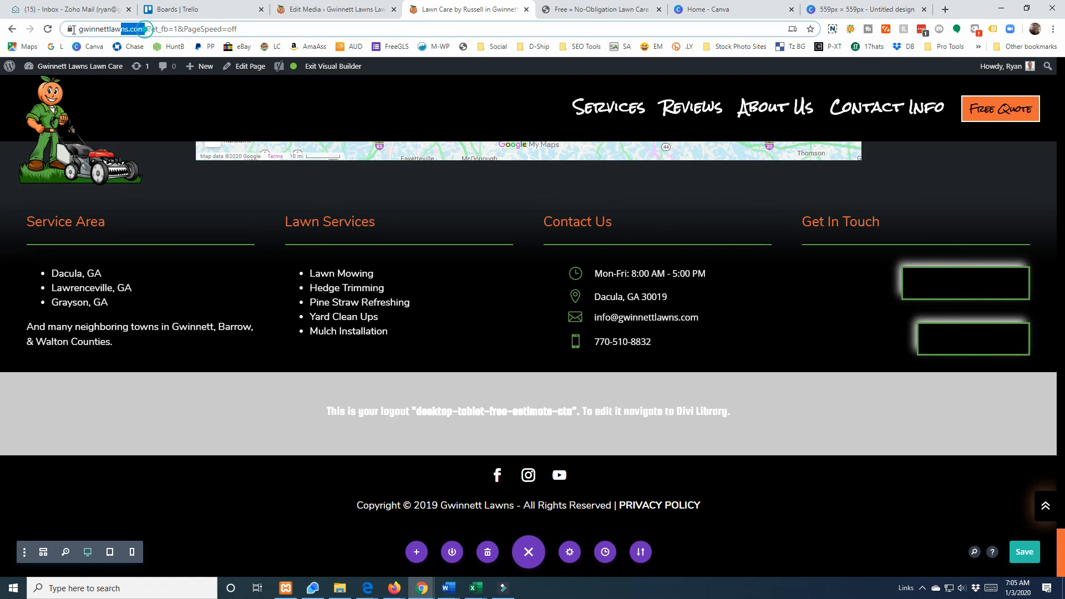
pyautogui.moveTo(392, 589)
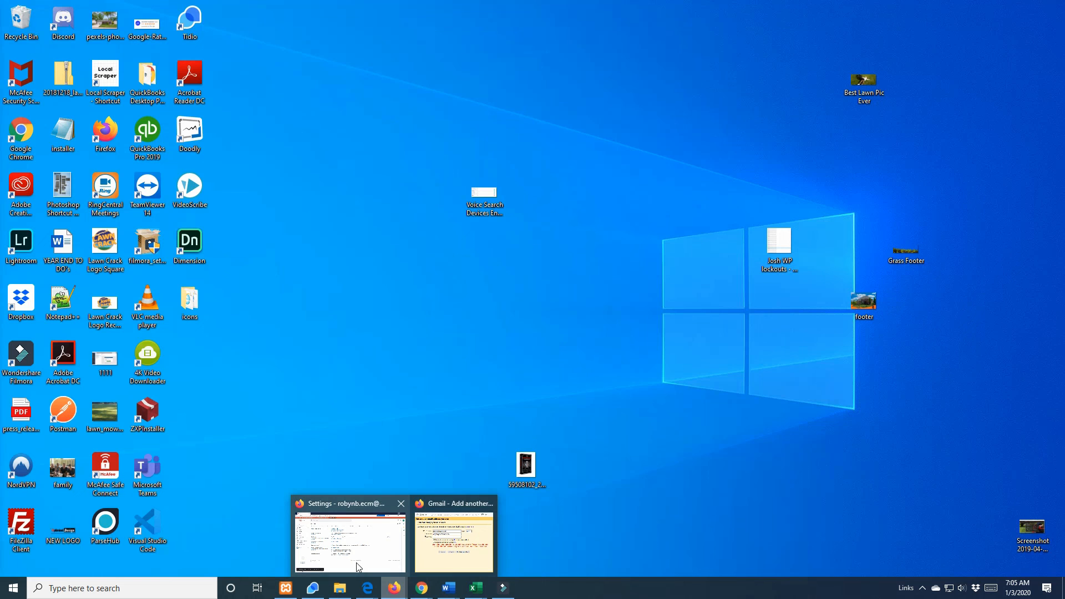
pyautogui.click(357, 562)
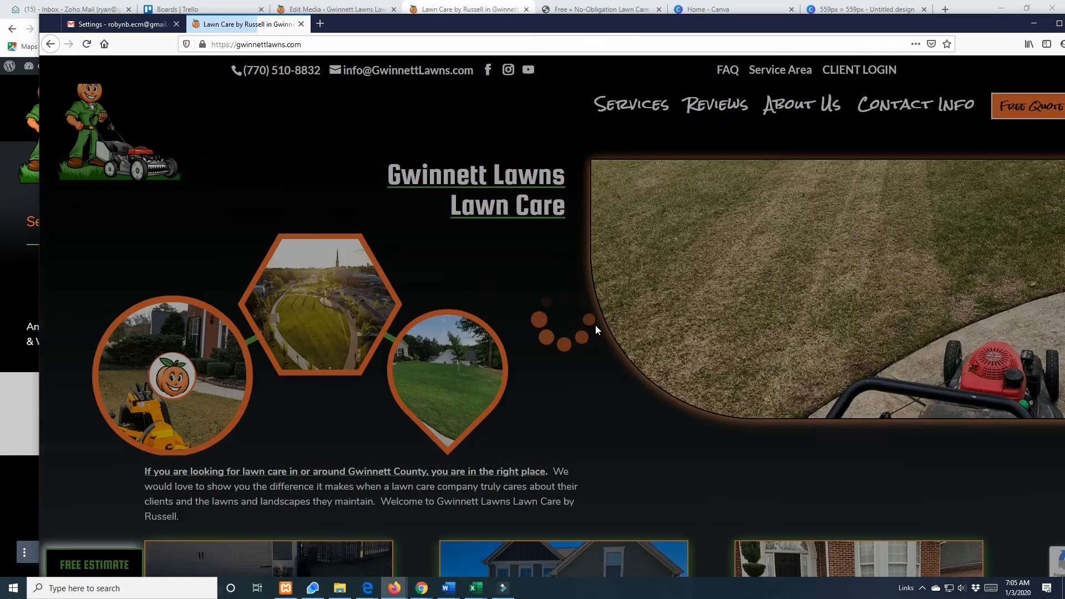
# Step: Examine the live homepage in Firefox from the Monthly Special to the footer, close its tab and move the Firefox window out of view
pyautogui.scroll(-10, 595, 325)
pyautogui.scroll(-12, 596, 326)
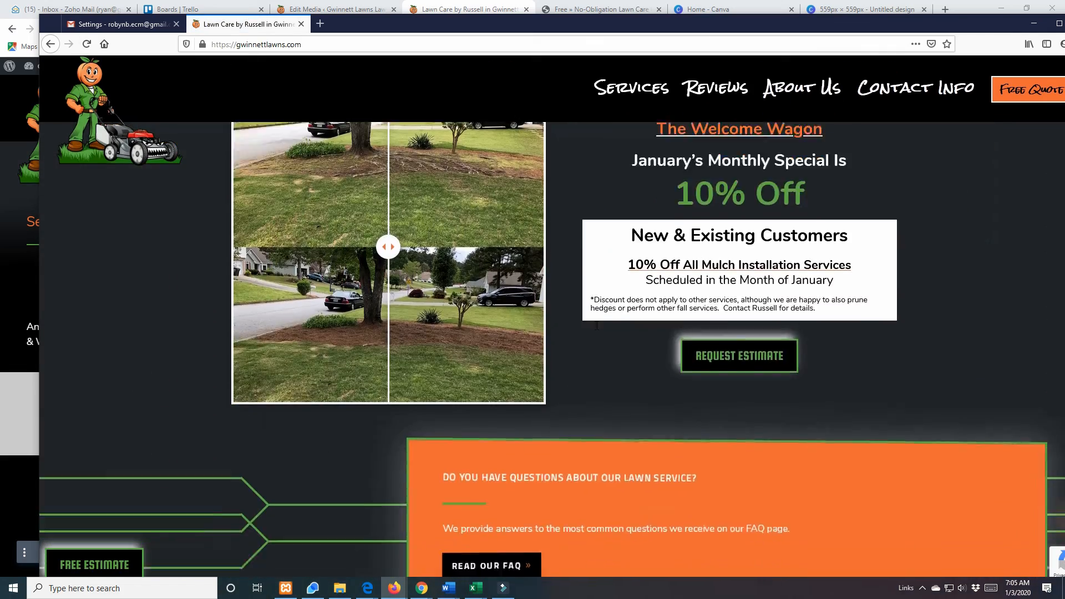
pyautogui.scroll(-15, 596, 326)
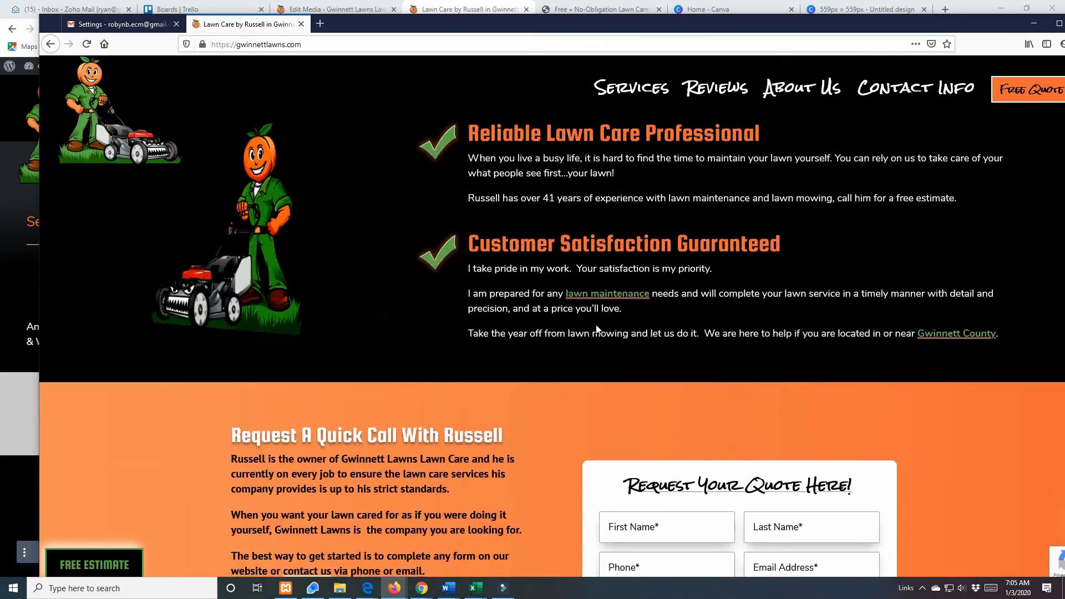
pyautogui.scroll(-15, 601, 327)
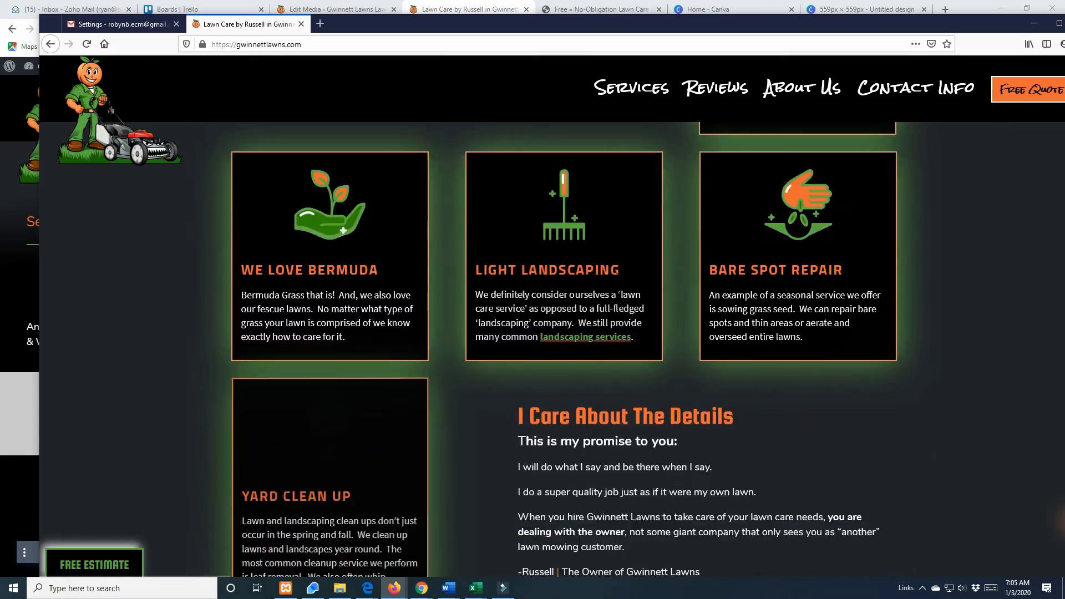
pyautogui.scroll(-15, 619, 282)
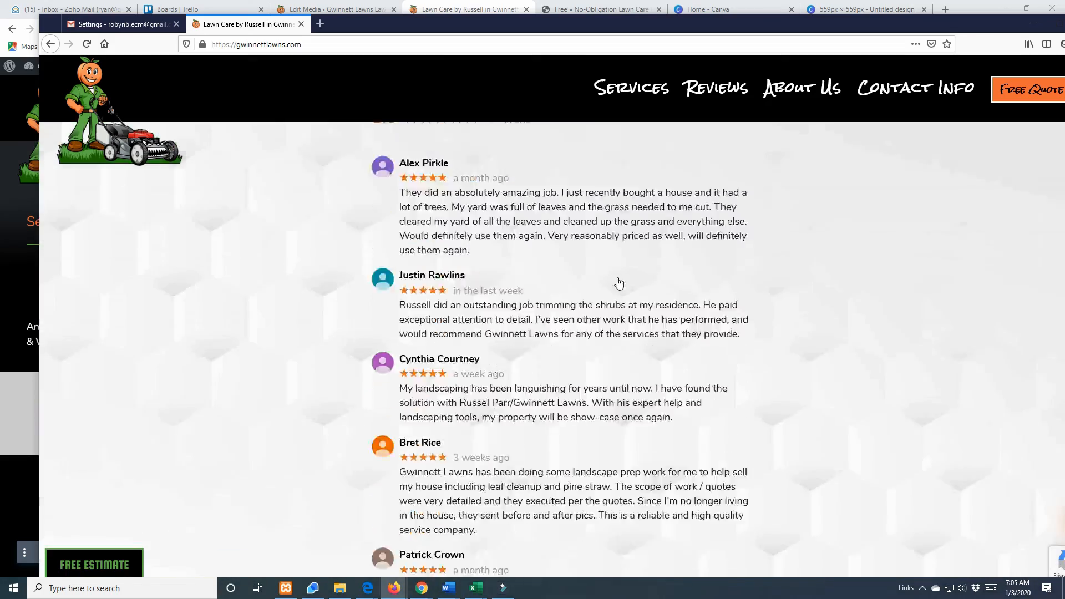
pyautogui.scroll(-5, 471, 209)
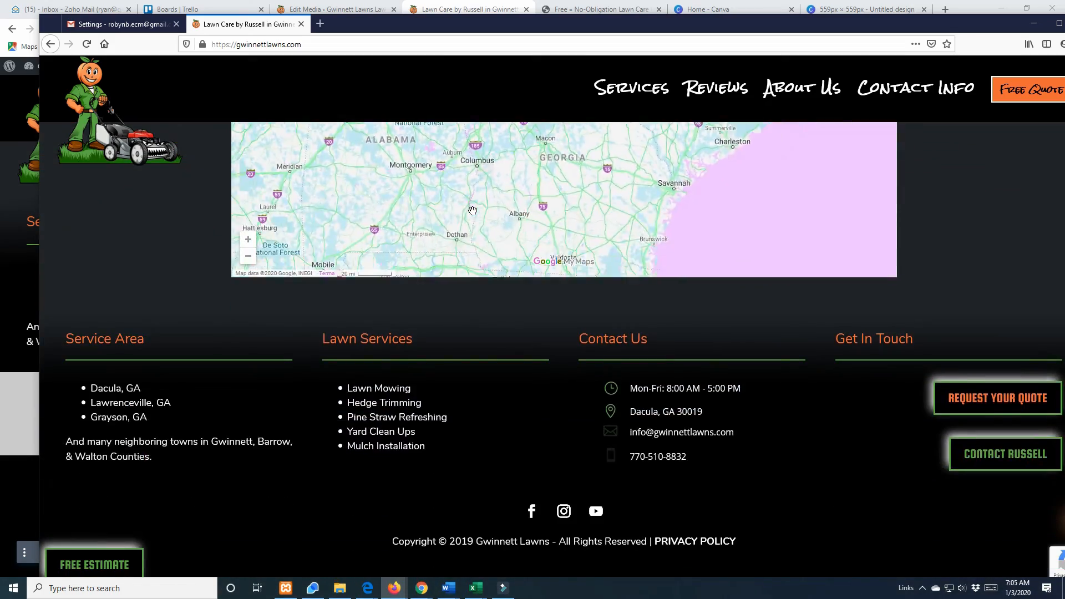
pyautogui.scroll(5, 439, 379)
pyautogui.click(301, 24)
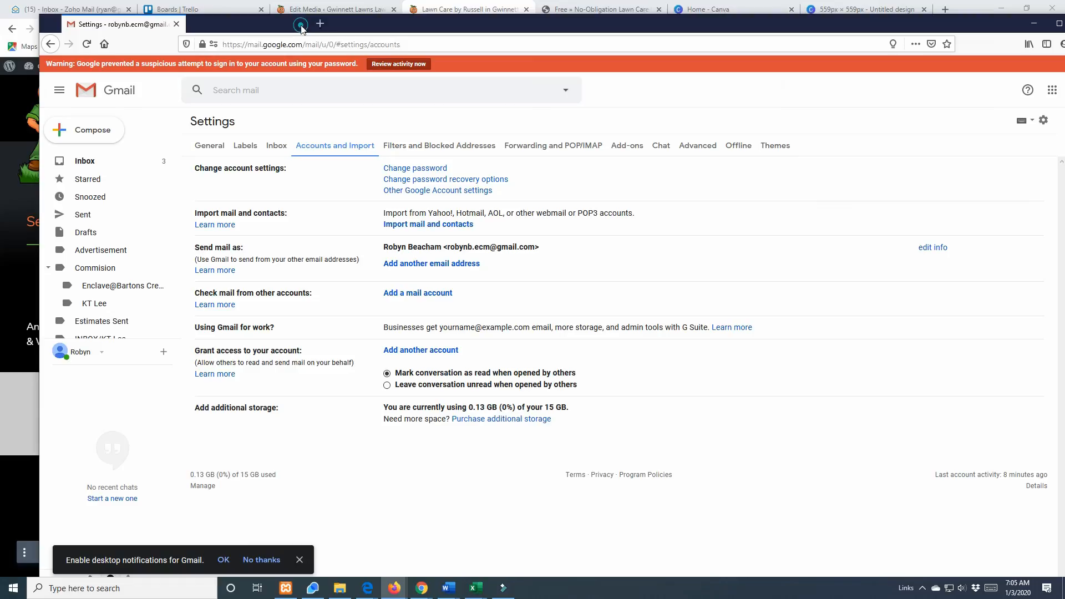
pyautogui.moveTo(391, 31); pyautogui.dragTo(1, 22)
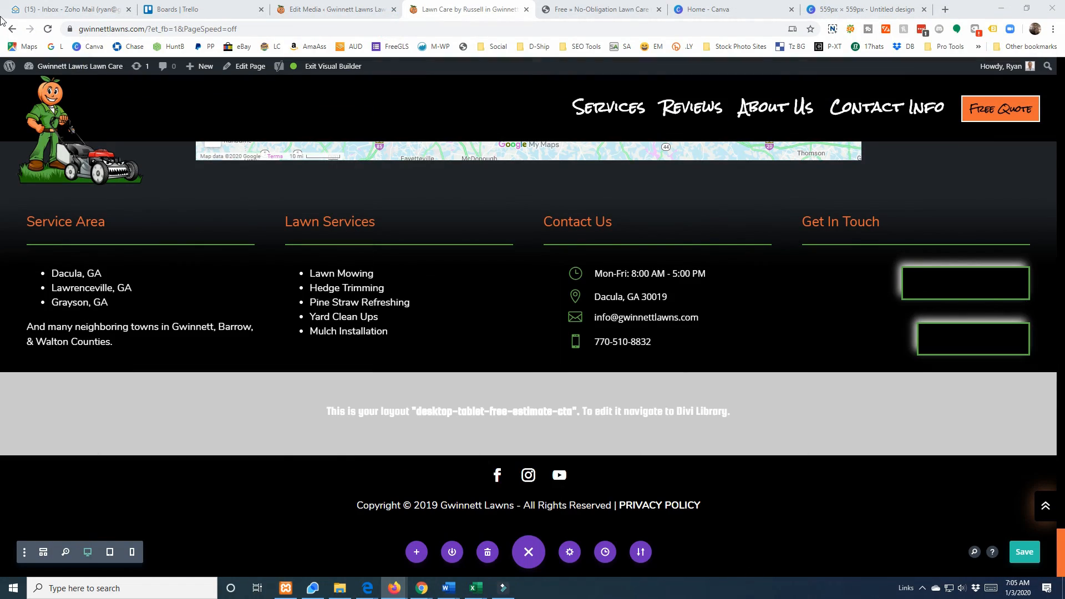
# Step: Look back up the builder page, close the homepage builder tab and open the site's Media Library
pyautogui.scroll(10, 490, 437)
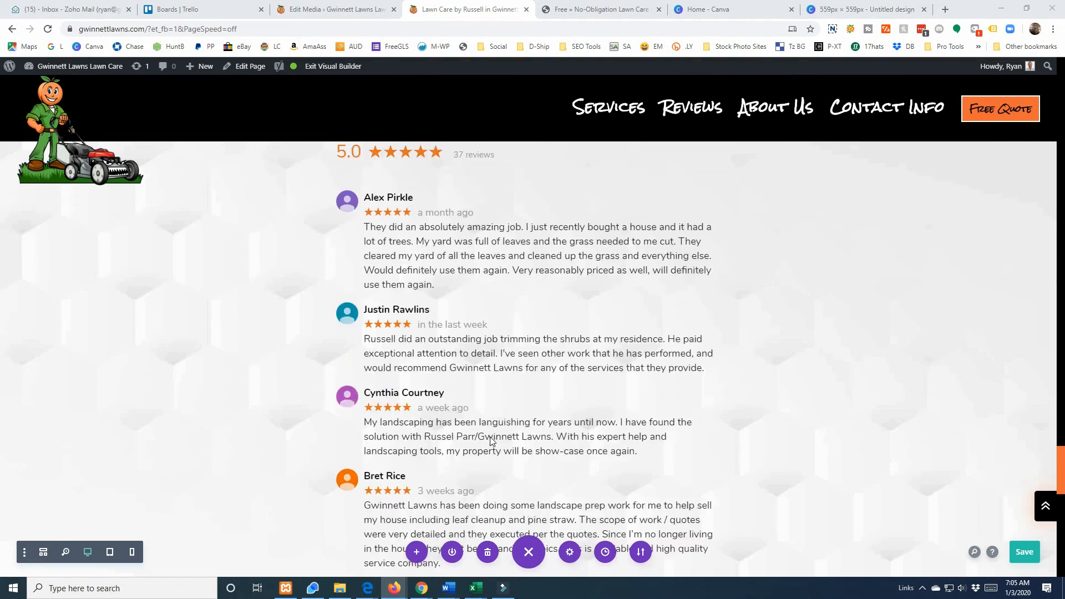
pyautogui.scroll(15, 490, 436)
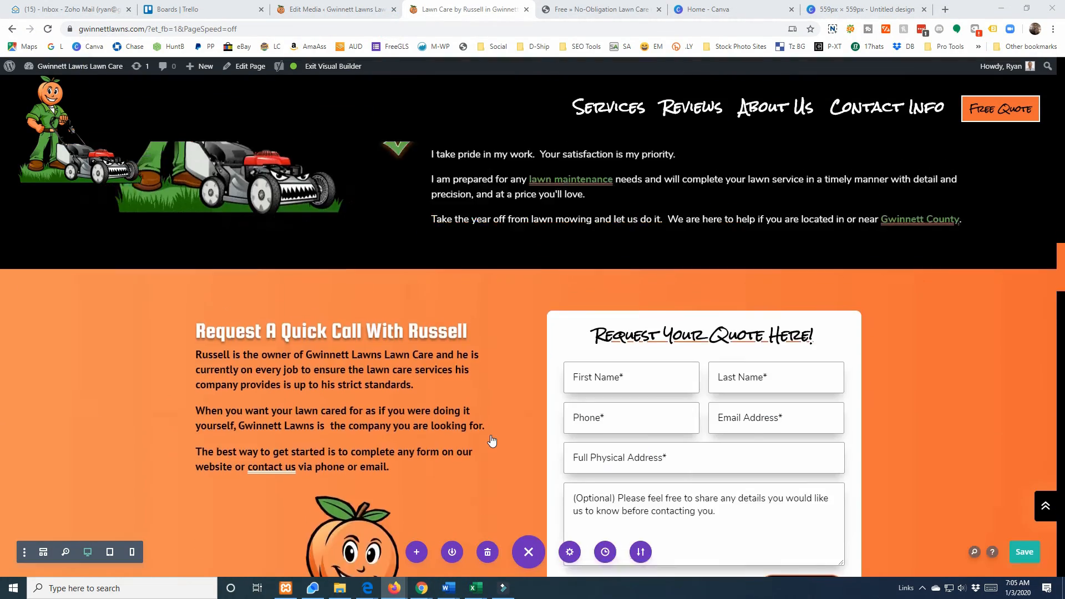
pyautogui.scroll(15, 491, 434)
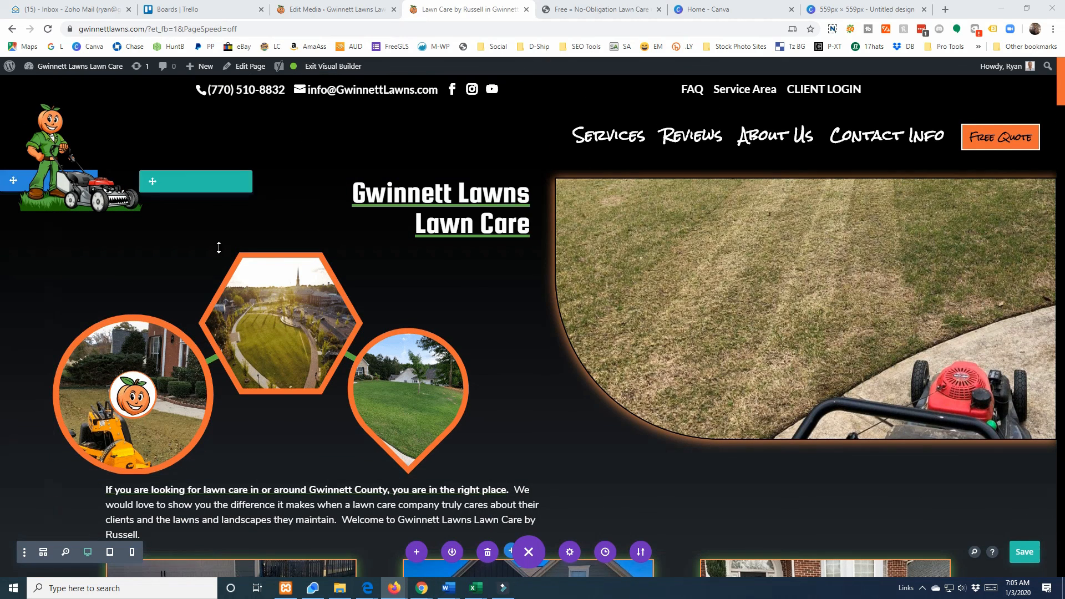
pyautogui.click(525, 10)
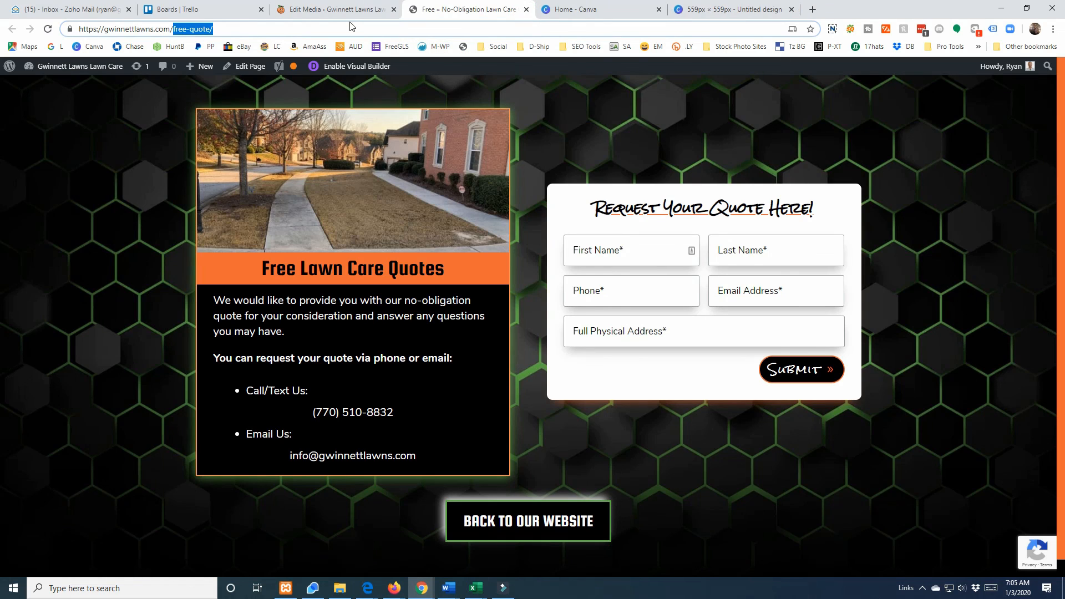
pyautogui.click(341, 6)
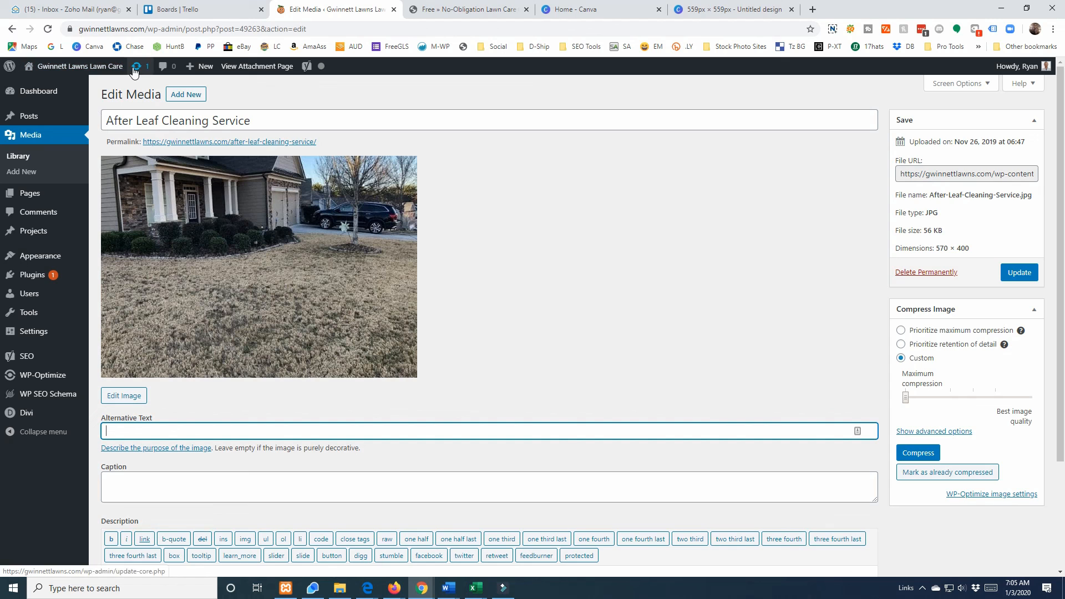
pyautogui.click(46, 145)
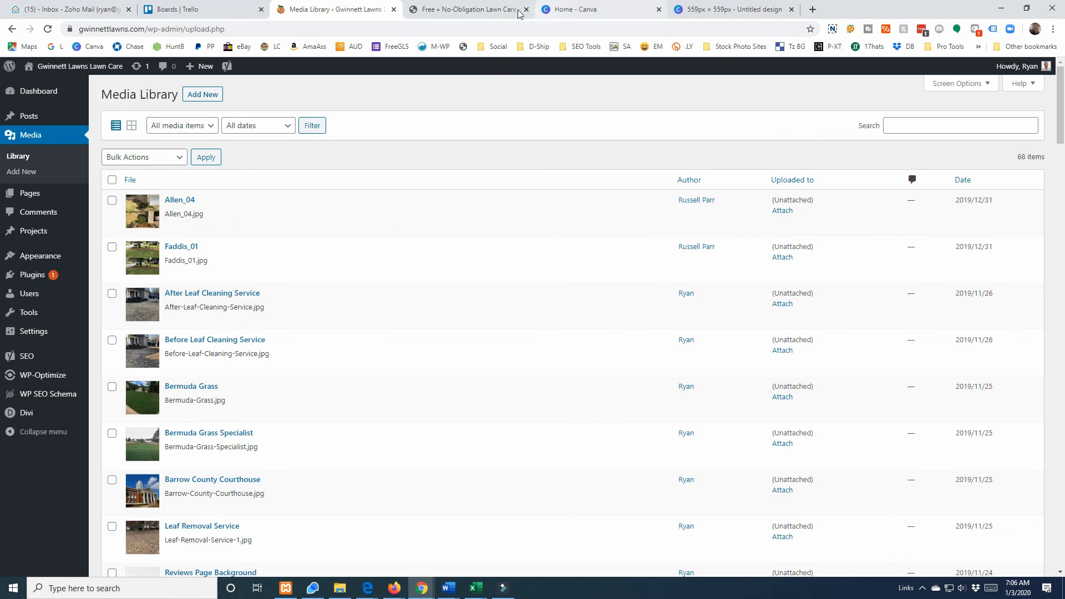
# Step: Glance at the Canva design, and remove free-quote/ from the quote page's address to load the homepage in that tab
pyautogui.click(716, 10)
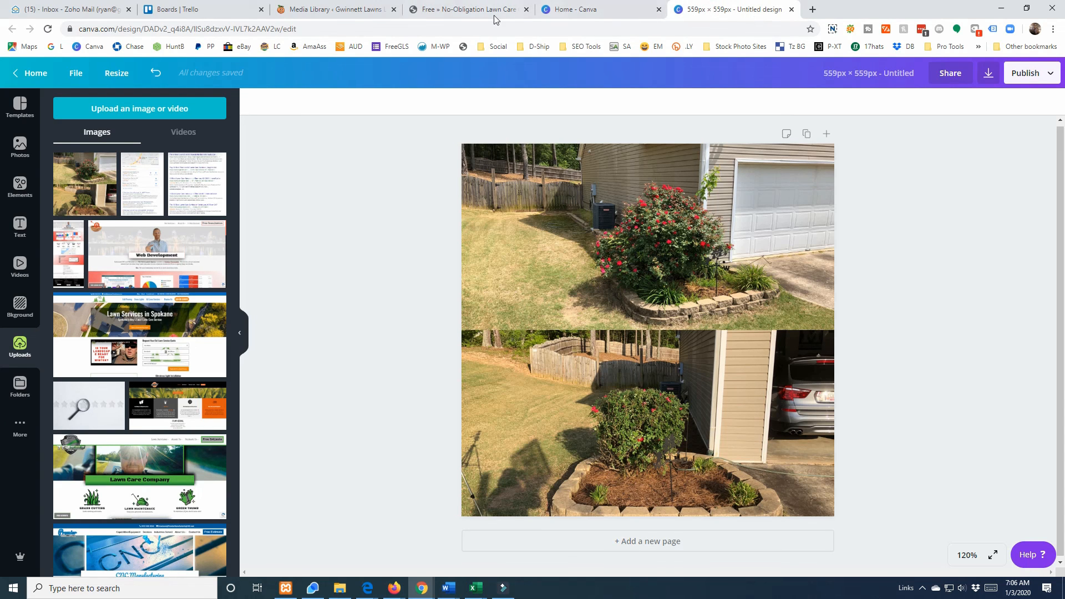
pyautogui.click(471, 14)
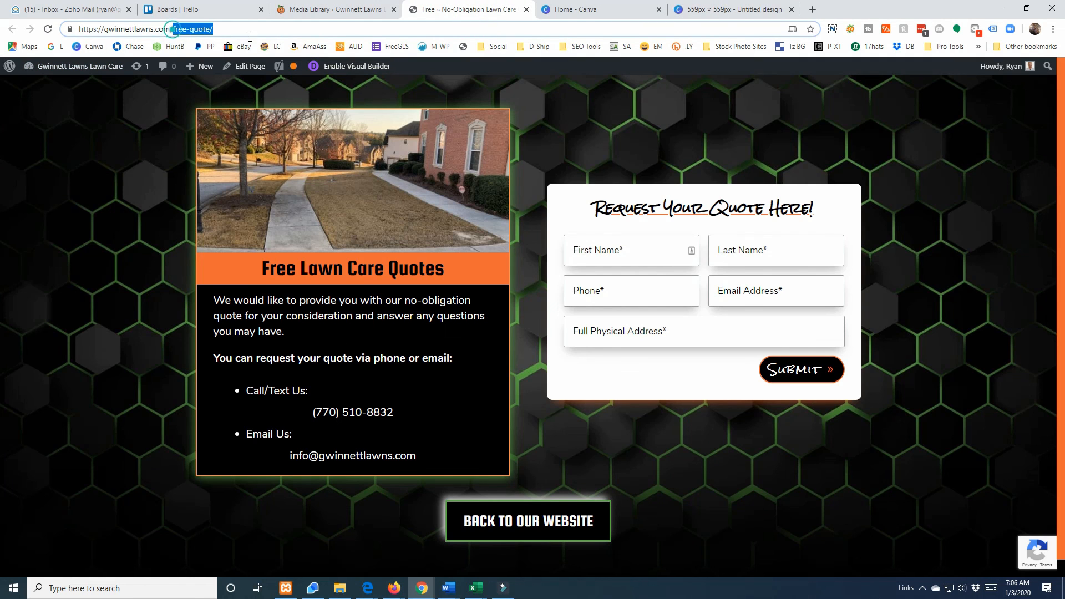
pyautogui.press('BackSpace')
pyautogui.press('Return')
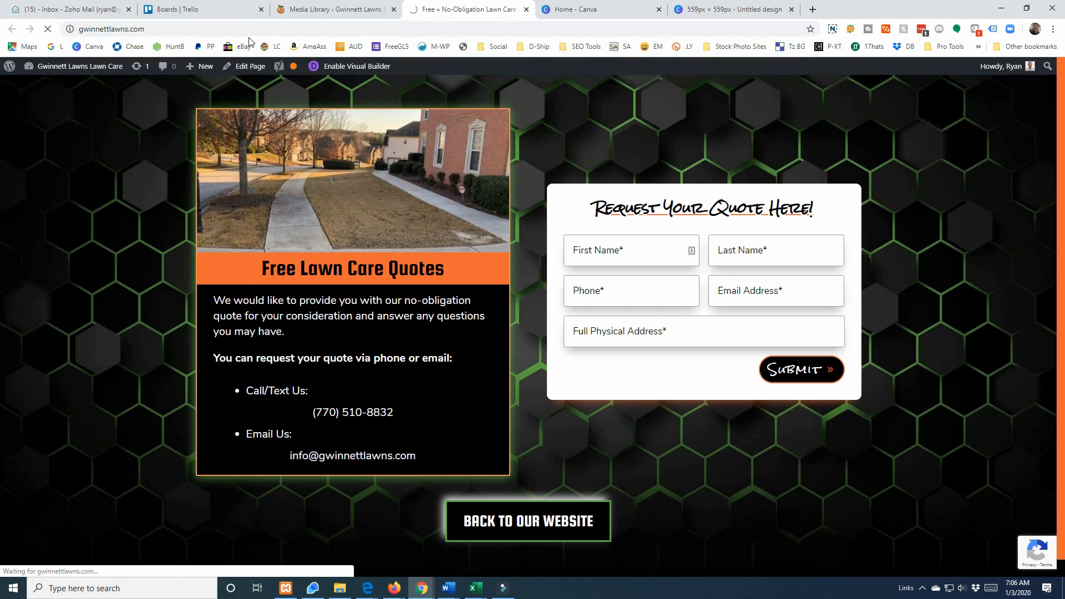
# Step: Inspect the Monthly Special's before-and-after image slider and the service cards on the homepage, and return to the Media Library
pyautogui.scroll(-10, 479, 281)
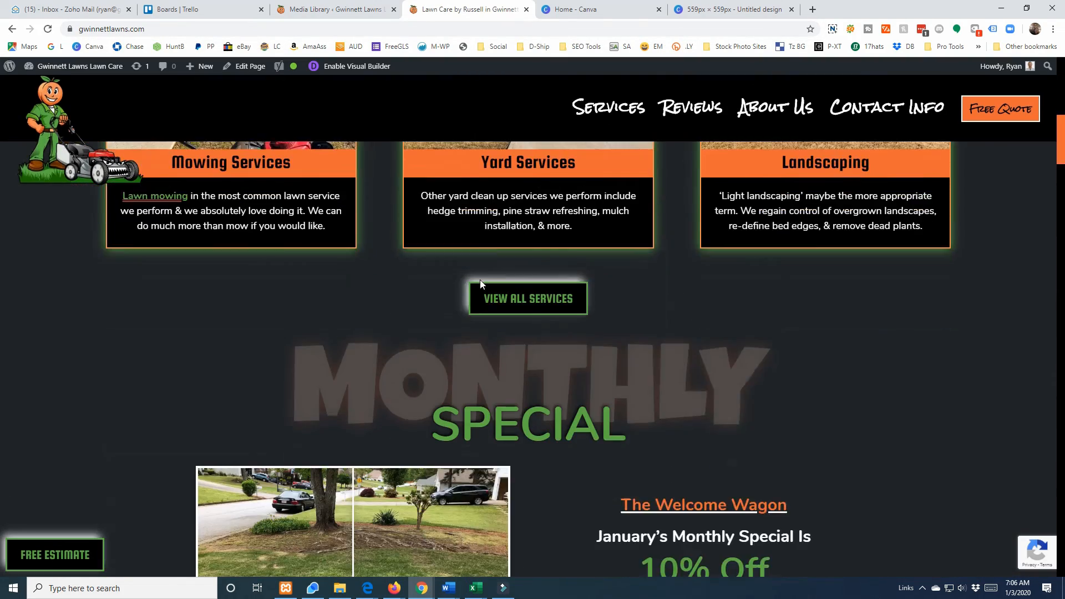
pyautogui.scroll(-5, 480, 281)
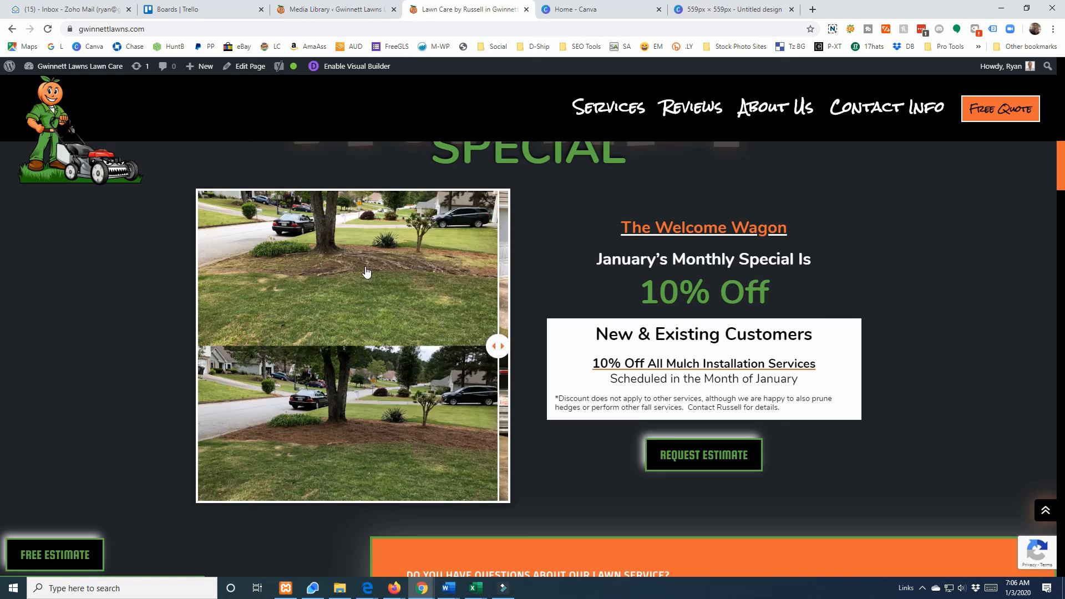
pyautogui.scroll(3, 753, 227)
pyautogui.scroll(-3, 753, 227)
pyautogui.scroll(5, 755, 226)
pyautogui.scroll(4, 755, 225)
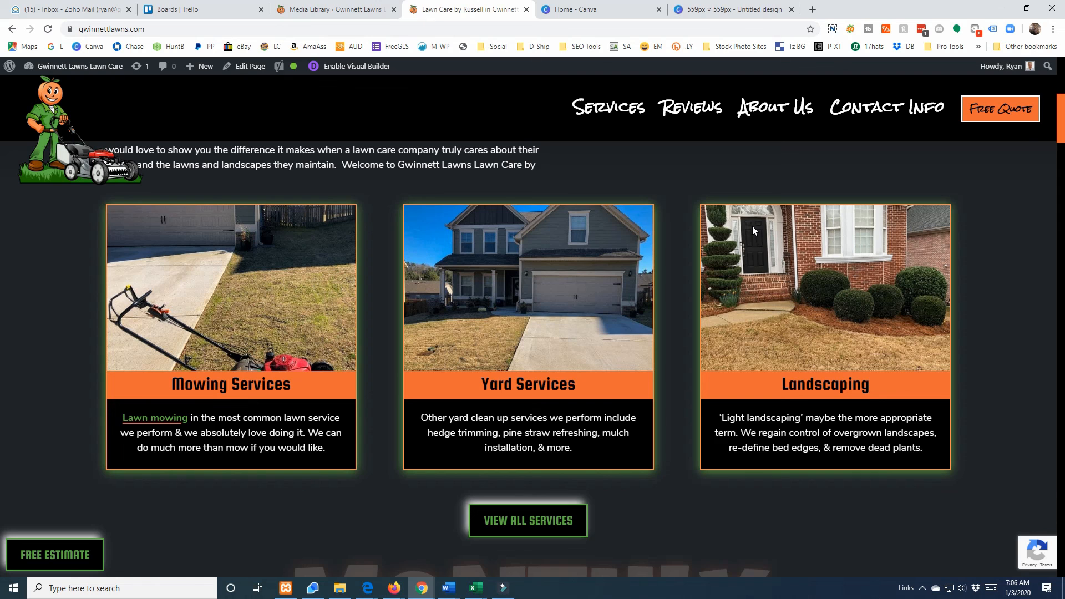
pyautogui.scroll(4, 753, 230)
pyautogui.click(309, 13)
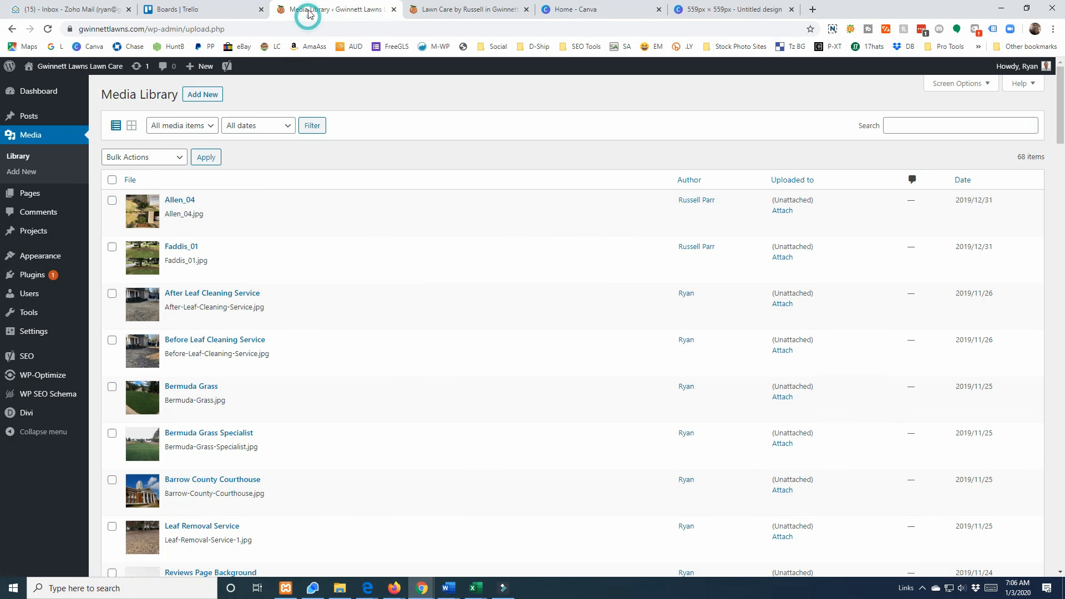